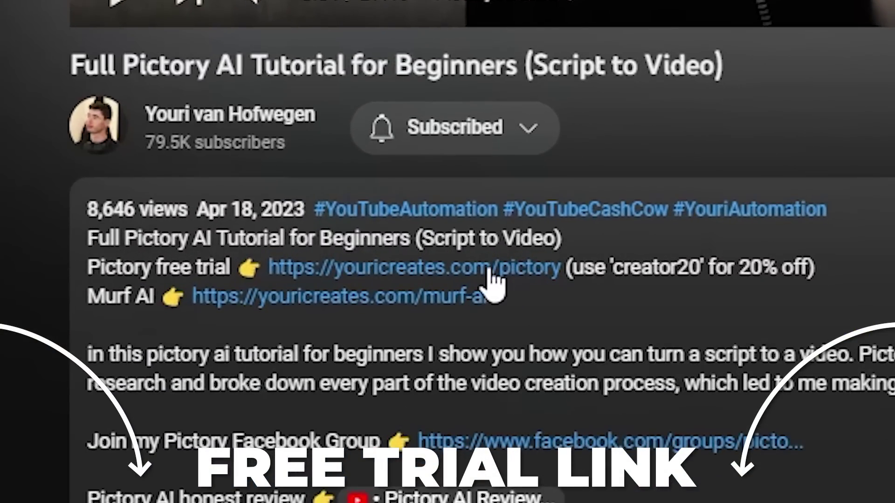
Open Pictory through the free trial link in the video description and start a Script to Video project
{"action": "left_click", "coordinate": [489, 270]}
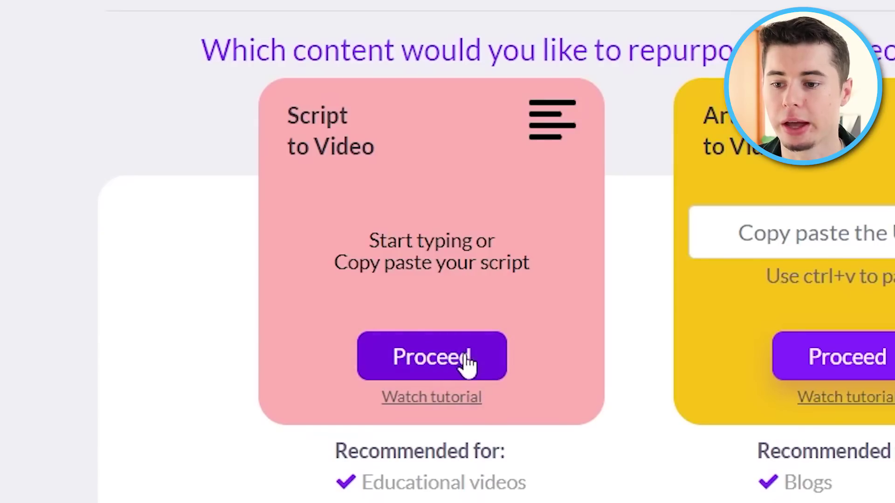
{"action": "left_click", "coordinate": [432, 359]}
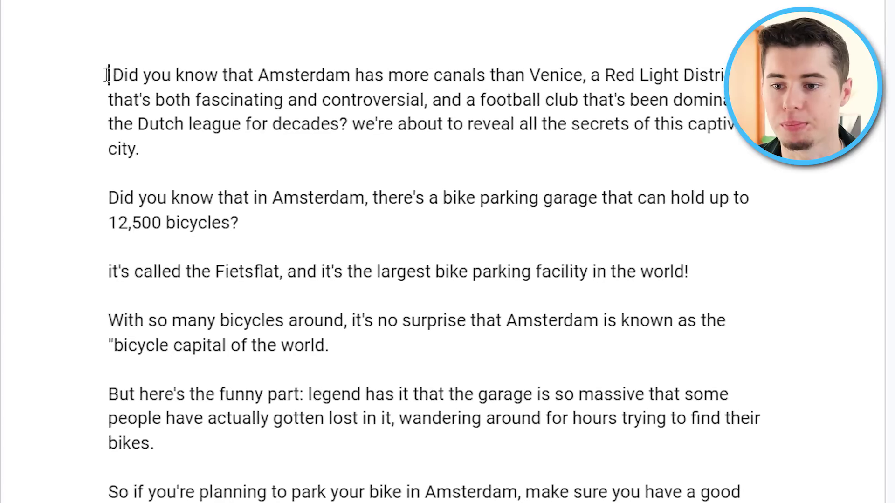
Copy the whole Amsterdam script from the Google Docs document and paste it into Pictory's script editor
{"action": "key", "text": "ctrl+a"}
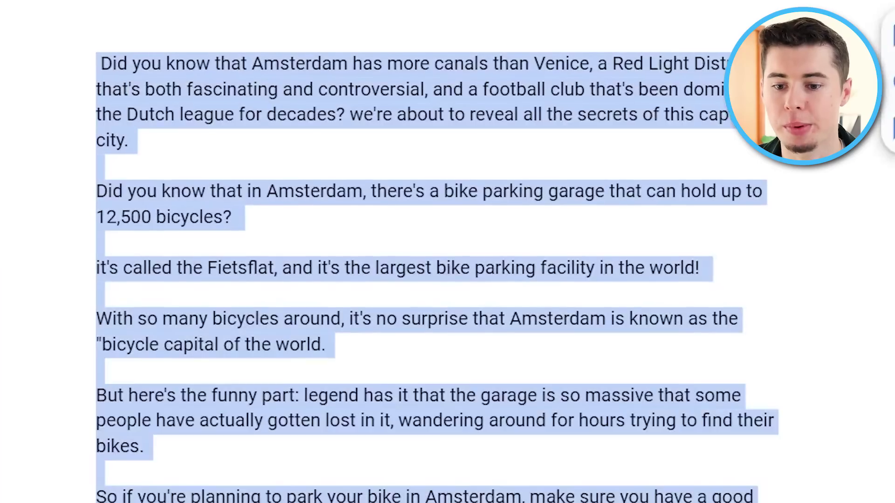
{"action": "right_click", "coordinate": [373, 94]}
{"action": "left_click", "coordinate": [442, 86]}
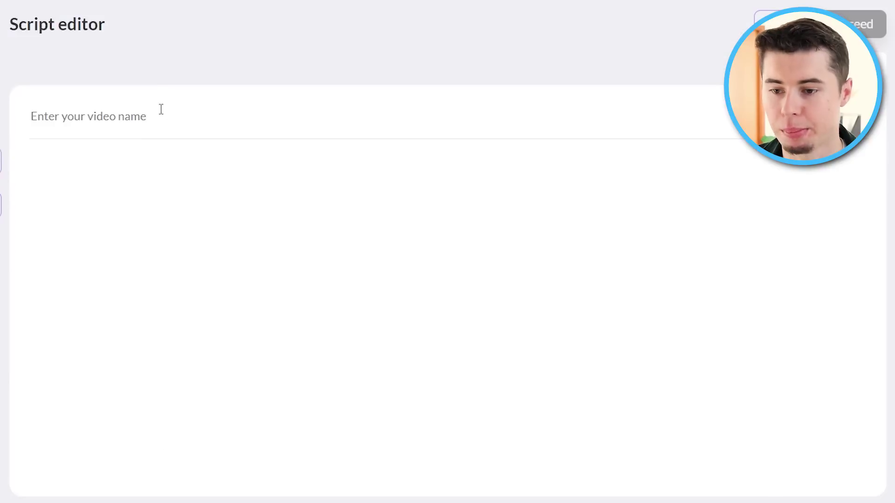
{"action": "key", "text": "ctrl+v"}
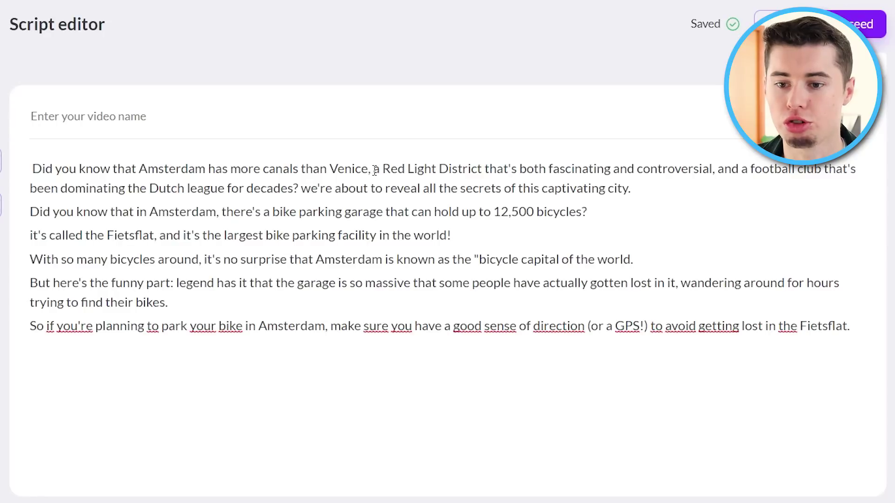
Split the opening paragraph into four parts separated by blank lines, breaking after "Venice", "controversial" and "decades?" and removing the commas
{"action": "key", "text": "Return"}
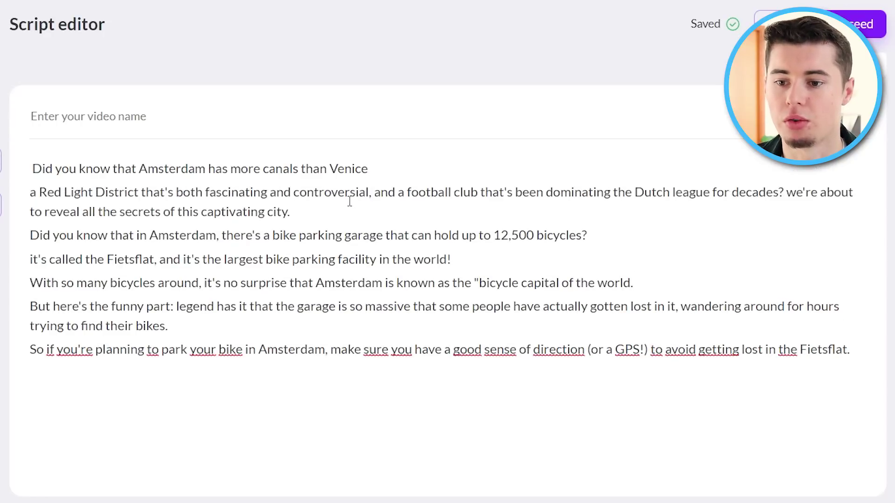
{"action": "key", "text": "Return"}
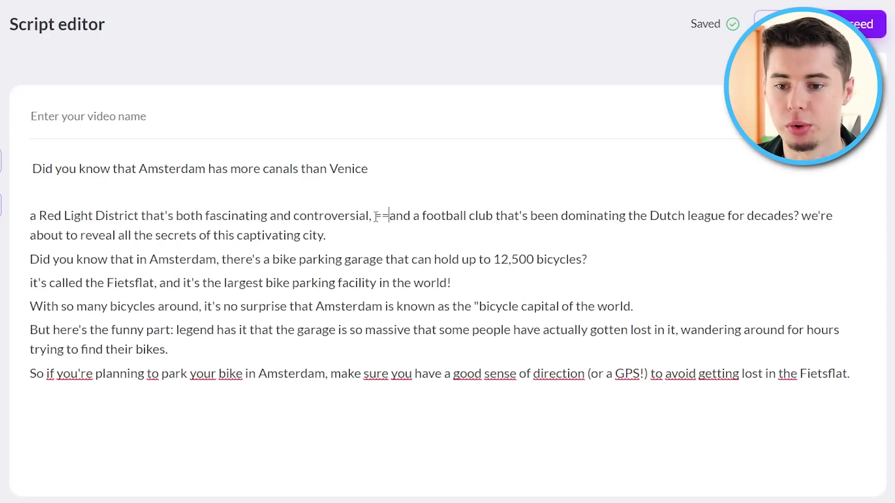
{"action": "key", "text": "Return"}
{"action": "key", "text": "Return"}
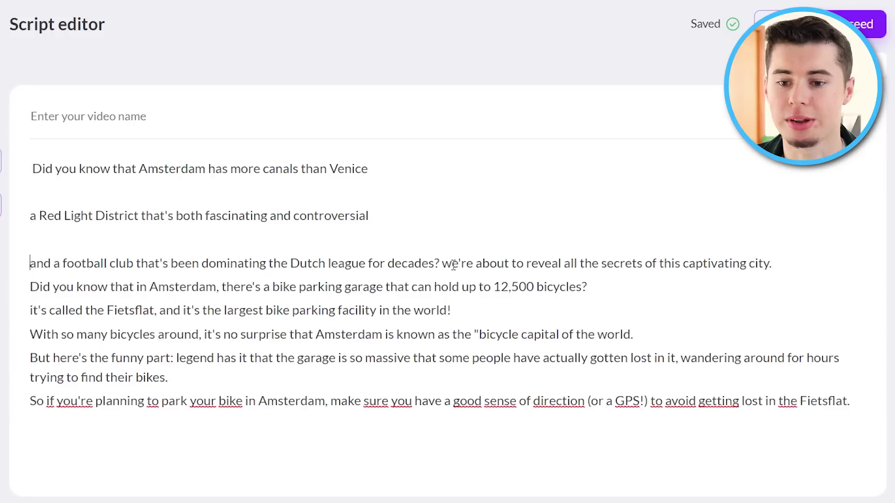
{"action": "key", "text": "Return"}
{"action": "key", "text": "Return"}
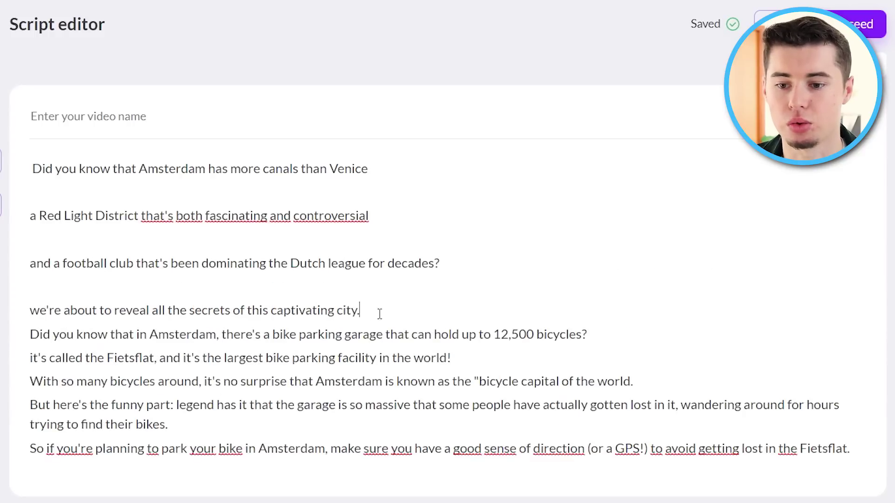
Insert blank lines between the paragraphs from "captivating city." through "bicycle capital of the world."
{"action": "key", "text": "Return"}
{"action": "left_click", "coordinate": [595, 353]}
{"action": "key", "text": "Return"}
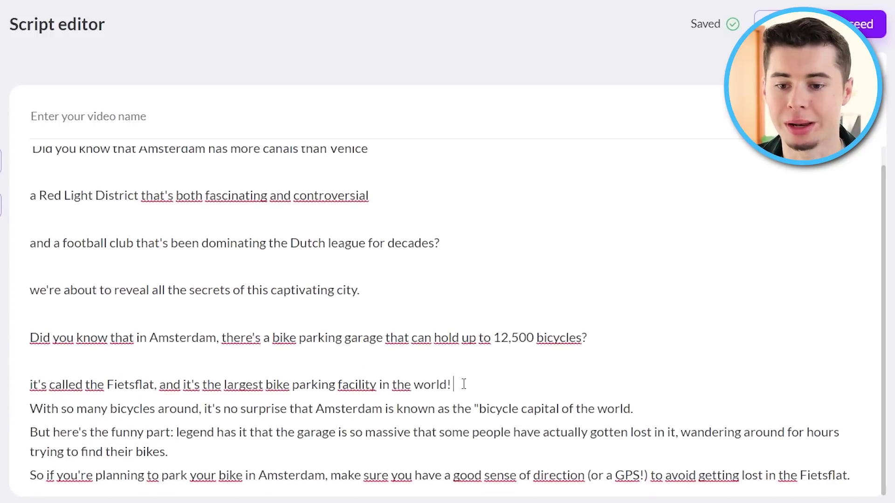
{"action": "key", "text": "Return"}
{"action": "left_click", "coordinate": [642, 404]}
{"action": "key", "text": "Return"}
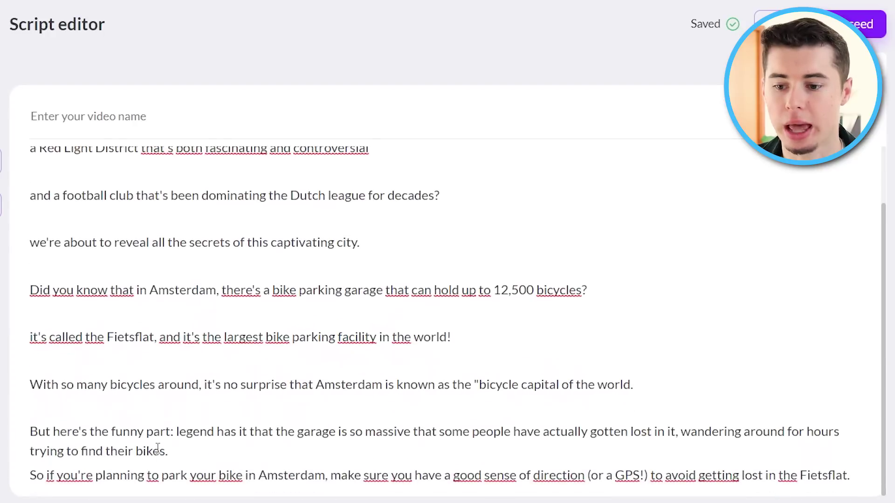
Split the funny-part paragraph after "funny part" and "lost in it", and add a blank line after "their bikes."
{"action": "key", "text": "Return"}
{"action": "key", "text": "Return"}
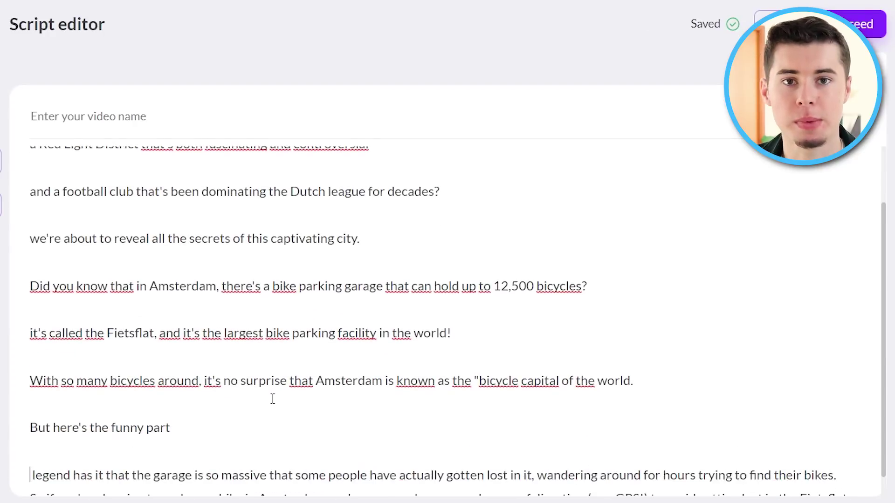
{"action": "scroll", "coordinate": [280, 419], "scroll_direction": "down", "scroll_amount": 1}
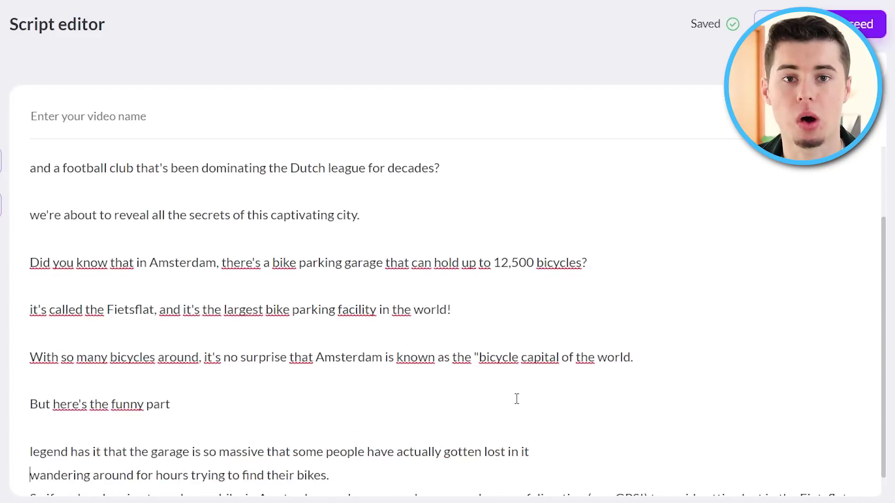
{"action": "key", "text": "Return"}
{"action": "key", "text": "Return"}
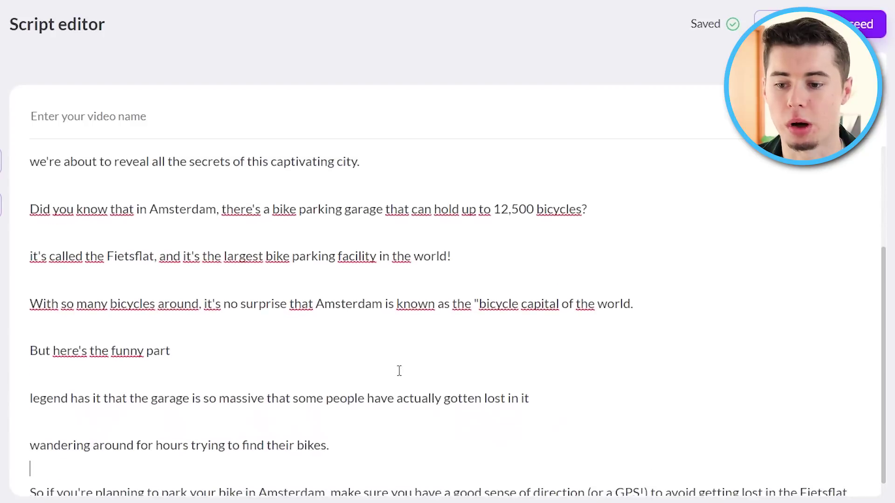
Break up the closing sentence about parking a bike in Amsterdam and proceed to the template selection
{"action": "scroll", "coordinate": [420, 410], "scroll_direction": "down", "scroll_amount": 1}
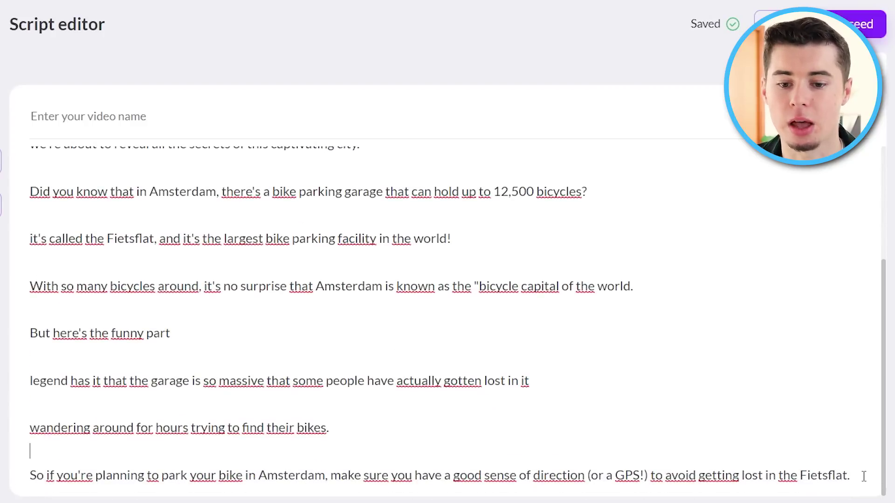
{"action": "scroll", "coordinate": [486, 369], "scroll_direction": "up", "scroll_amount": 4}
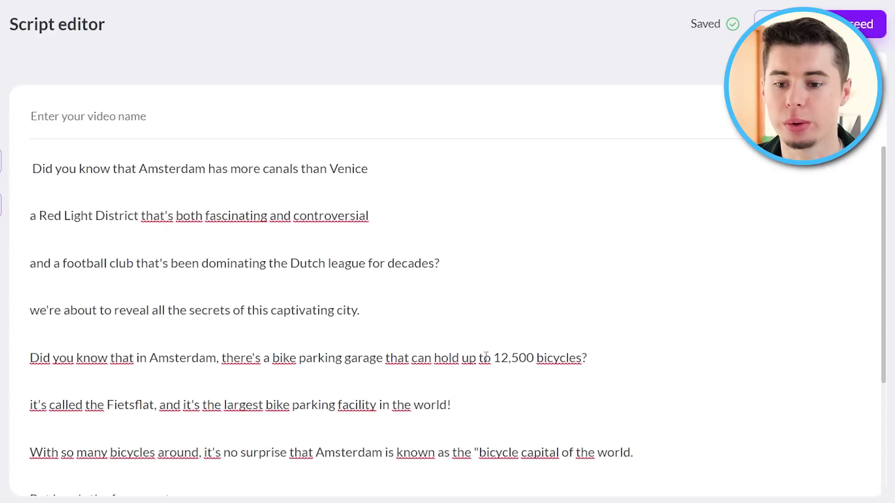
{"action": "scroll", "coordinate": [485, 358], "scroll_direction": "down", "scroll_amount": 4}
{"action": "key", "text": "BackSpace"}
{"action": "key", "text": "BackSpace"}
{"action": "key", "text": "Return"}
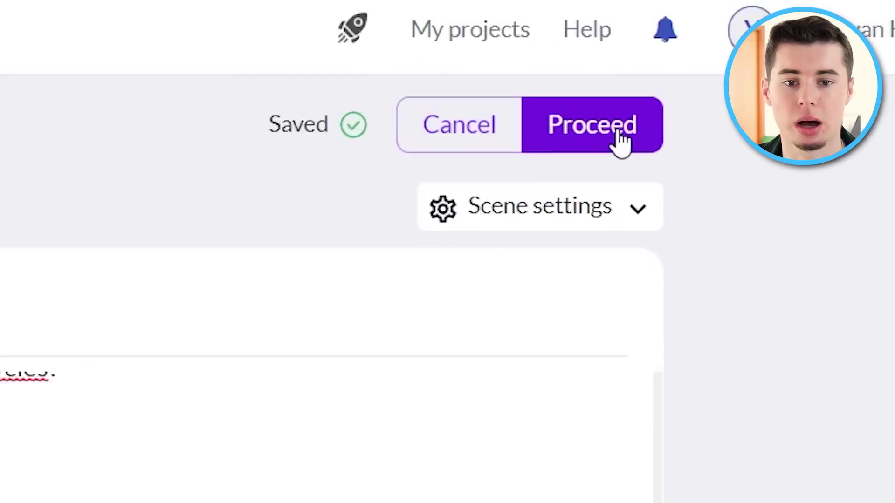
{"action": "left_click", "coordinate": [617, 129]}
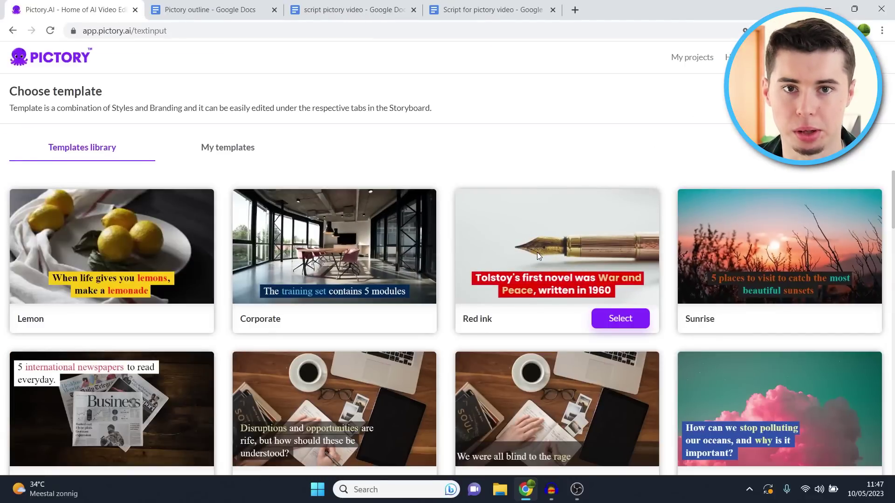
Browse the template library and select the Subtitle Yellow template for the video
{"action": "scroll", "coordinate": [535, 252], "scroll_direction": "down", "scroll_amount": 5}
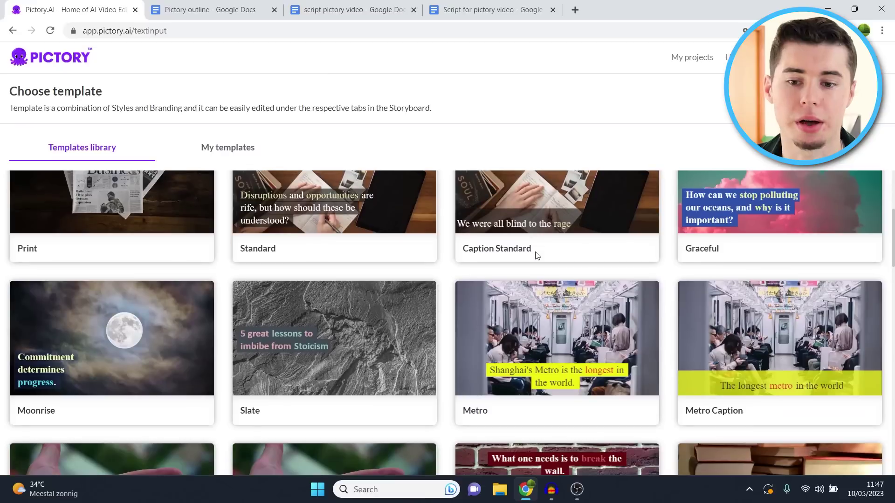
{"action": "scroll", "coordinate": [529, 254], "scroll_direction": "down", "scroll_amount": 6}
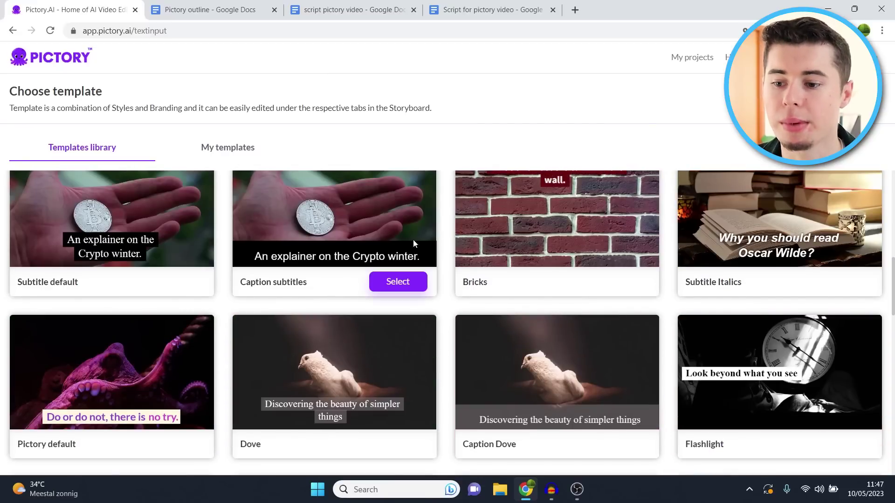
{"action": "scroll", "coordinate": [401, 242], "scroll_direction": "down", "scroll_amount": 12}
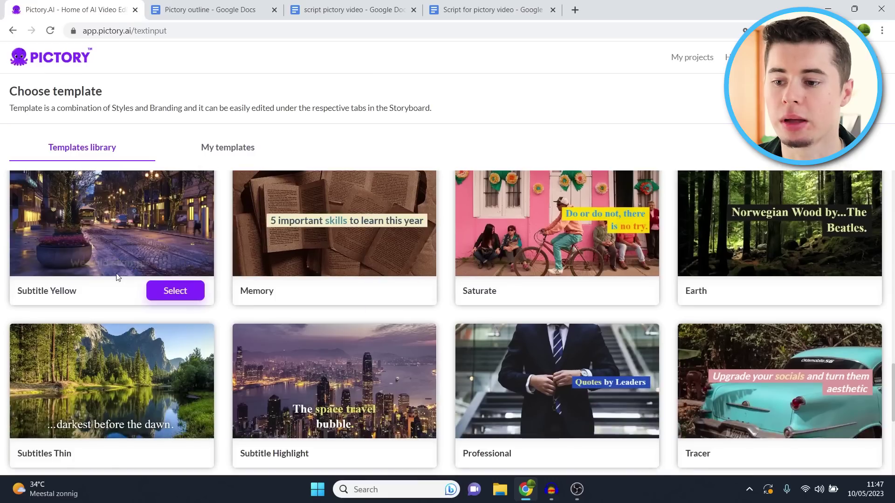
{"action": "scroll", "coordinate": [438, 231], "scroll_direction": "down", "scroll_amount": 4}
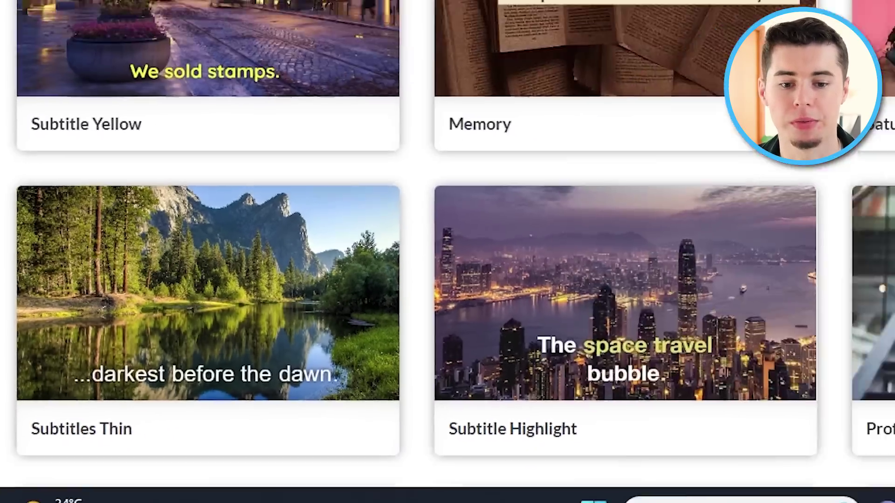
{"action": "scroll", "coordinate": [748, 318], "scroll_direction": "down", "scroll_amount": 5}
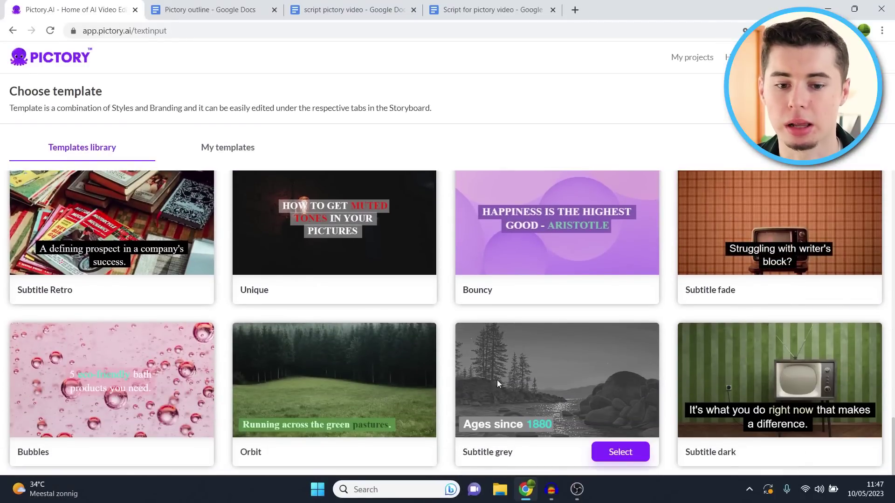
{"action": "scroll", "coordinate": [494, 387], "scroll_direction": "up", "scroll_amount": 15}
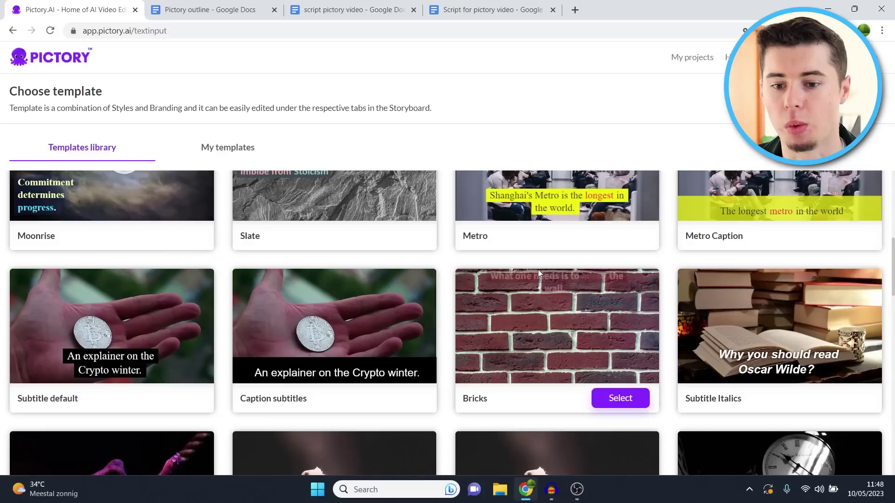
{"action": "scroll", "coordinate": [538, 270], "scroll_direction": "down", "scroll_amount": 6}
{"action": "scroll", "coordinate": [303, 268], "scroll_direction": "down", "scroll_amount": 7}
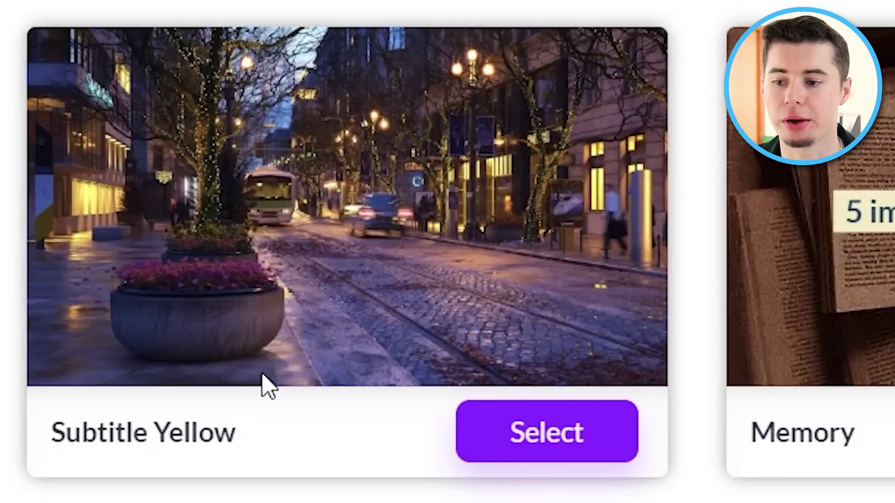
{"action": "left_click", "coordinate": [548, 443]}
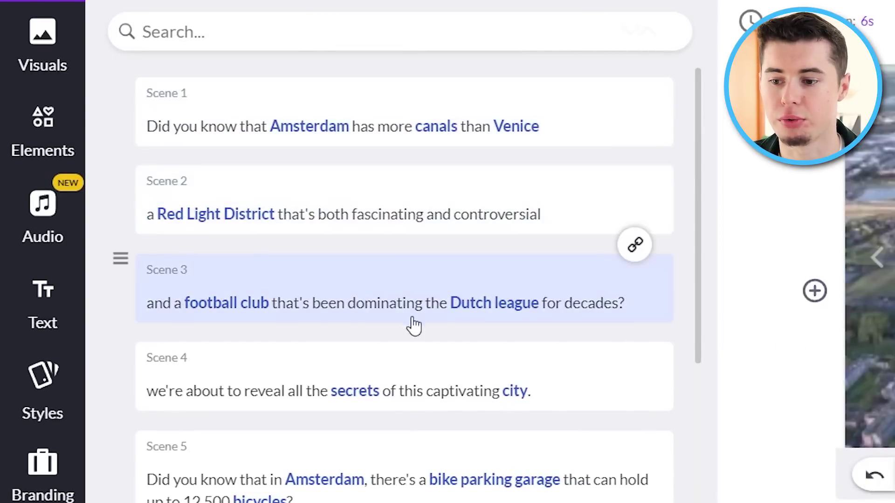
Search the visuals library for "amsterdam canals" footage for scene 1
{"action": "scroll", "coordinate": [419, 325], "scroll_direction": "down", "scroll_amount": 10}
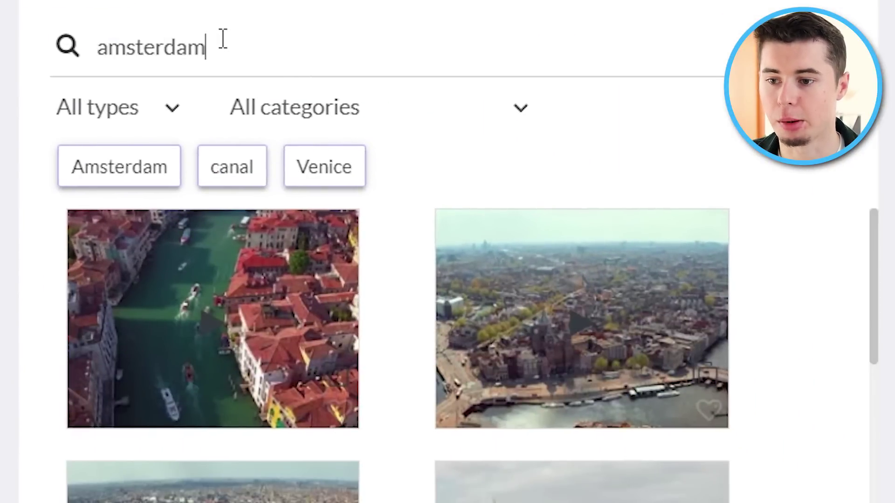
{"action": "key", "text": "Return"}
{"action": "type", "text": "ca"}
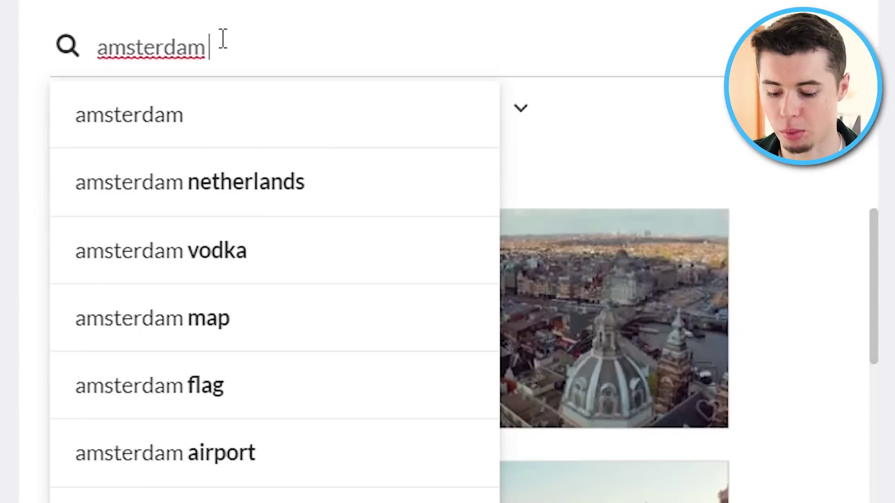
{"action": "key", "text": "Return"}
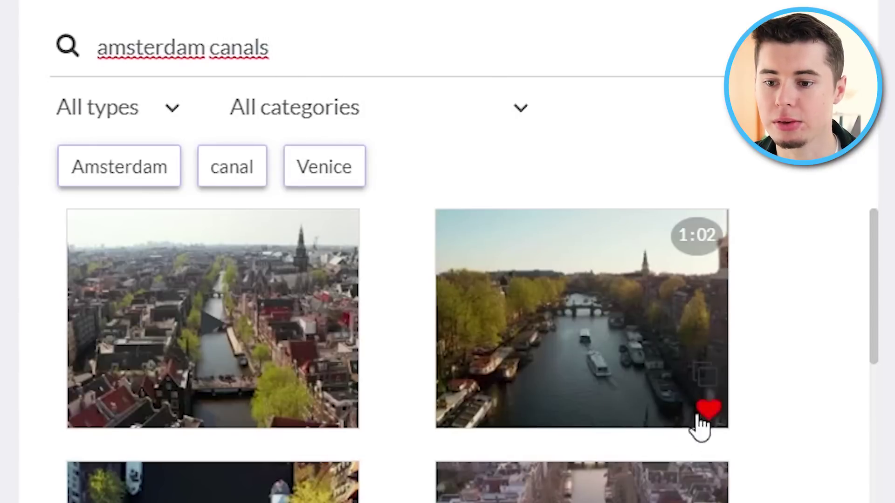
Use the 1:02 clip of boats on a tree-lined canal as scene 1's background visual
{"action": "scroll", "coordinate": [688, 438], "scroll_direction": "down", "scroll_amount": 3}
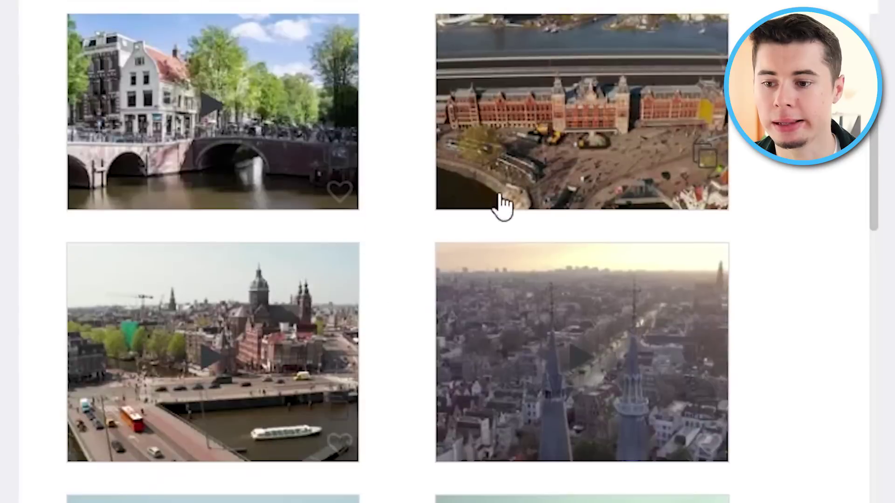
{"action": "scroll", "coordinate": [499, 206], "scroll_direction": "down", "scroll_amount": 5}
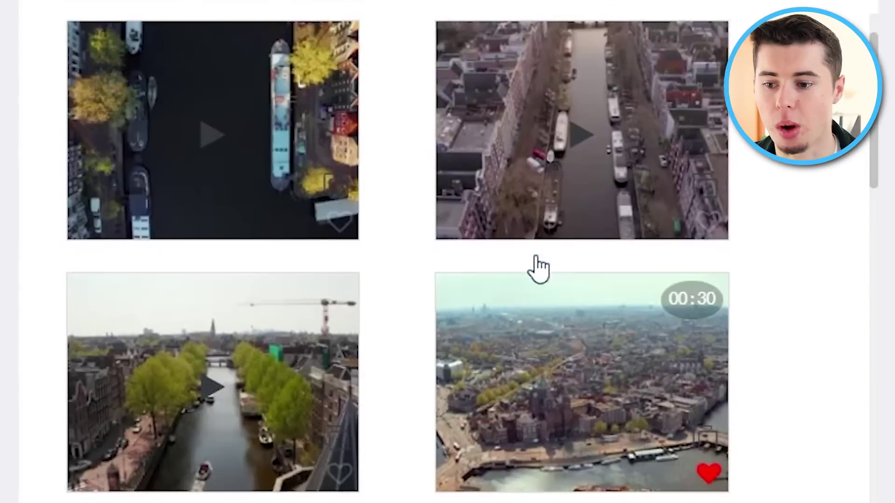
{"action": "scroll", "coordinate": [554, 279], "scroll_direction": "up", "scroll_amount": 5}
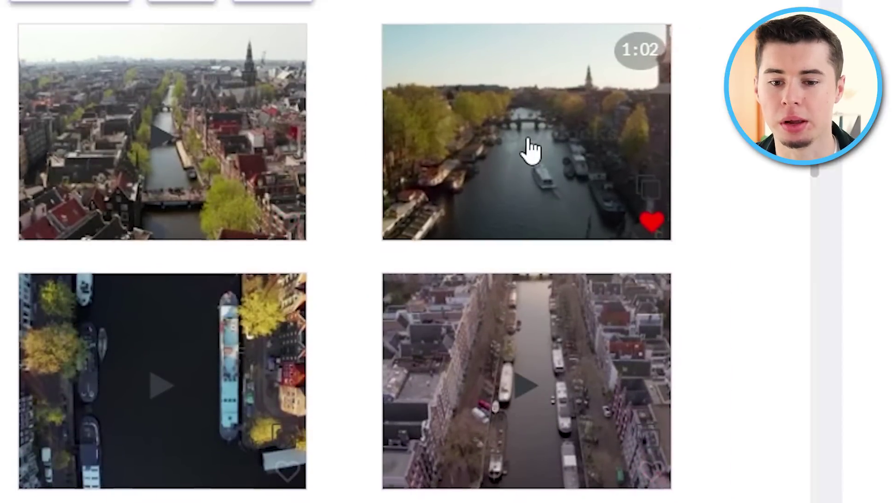
{"action": "left_click", "coordinate": [587, 142]}
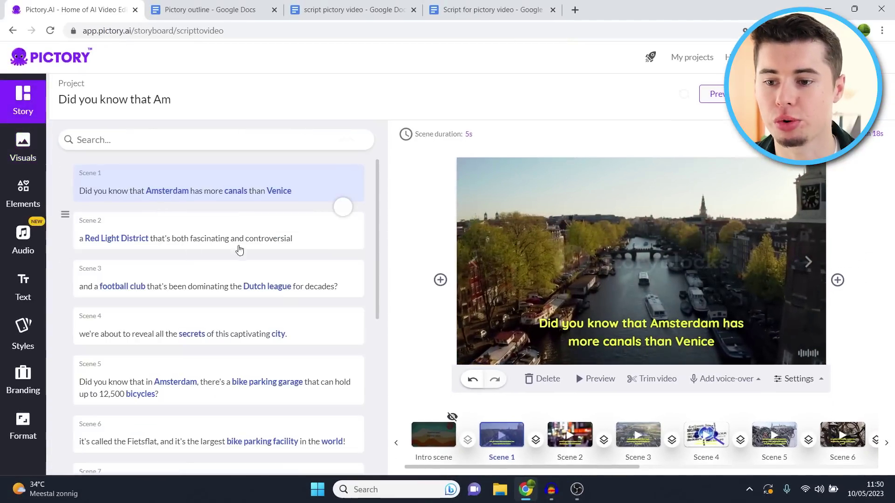
Check the suggested visuals of scene 2 about the Red Light District and scene 3 about the football club
{"action": "left_click", "coordinate": [241, 239]}
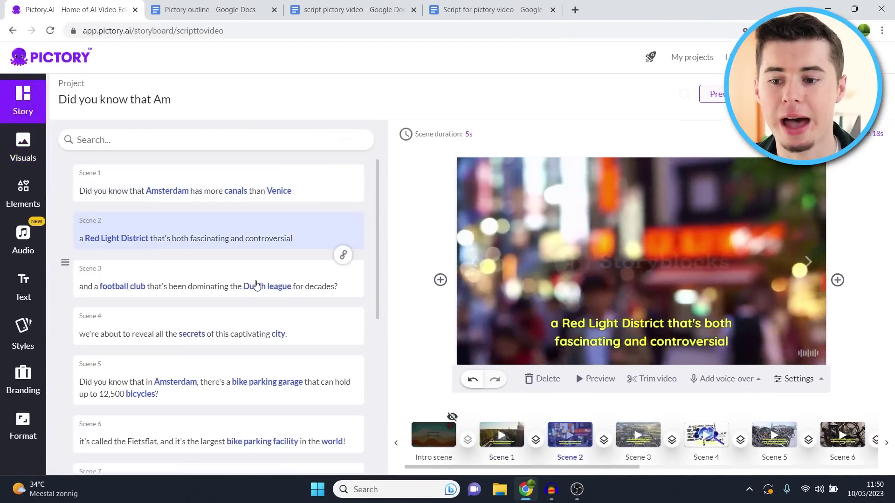
{"action": "left_click", "coordinate": [256, 285]}
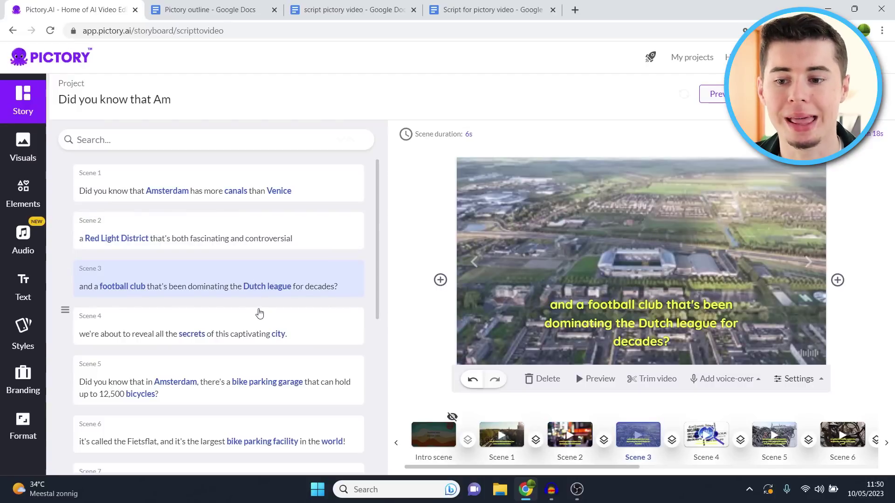
Search the visuals library for "amsterdam" and use the aerial clip of windmills beside the water as scene 4's background
{"action": "left_click", "coordinate": [263, 323]}
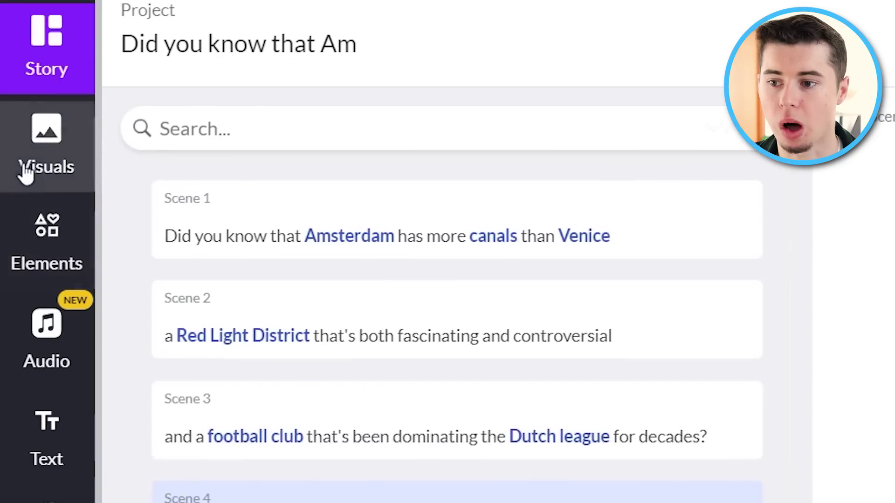
{"action": "left_click", "coordinate": [27, 172]}
{"action": "left_click_drag", "start_coordinate": [316, 201], "coordinate": [275, 202]}
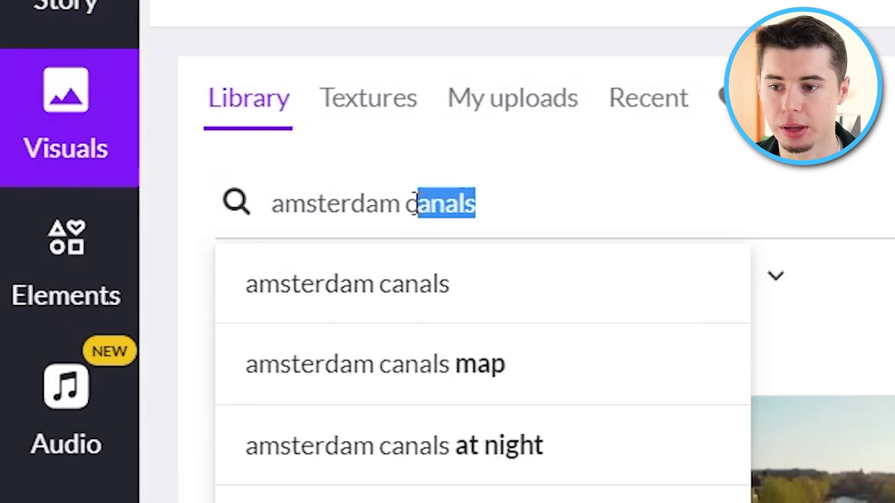
{"action": "key", "text": "BackSpace"}
{"action": "key", "text": "BackSpace"}
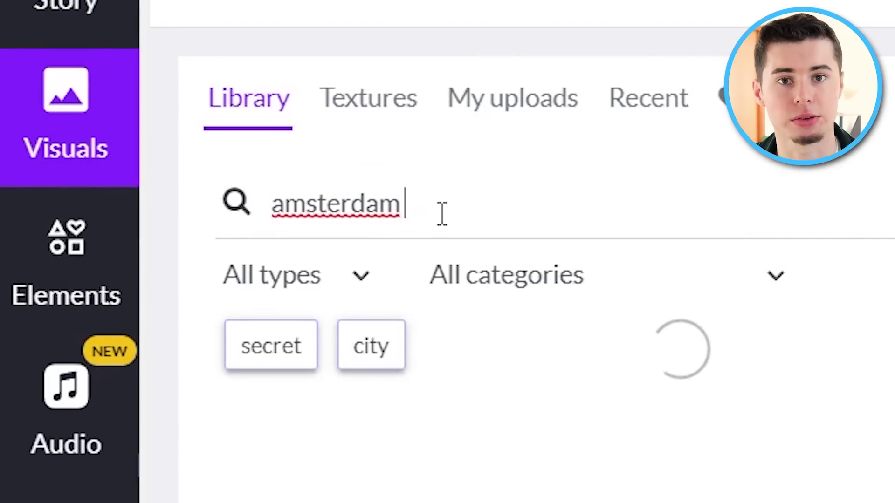
{"action": "scroll", "coordinate": [275, 150], "scroll_direction": "down", "scroll_amount": 10}
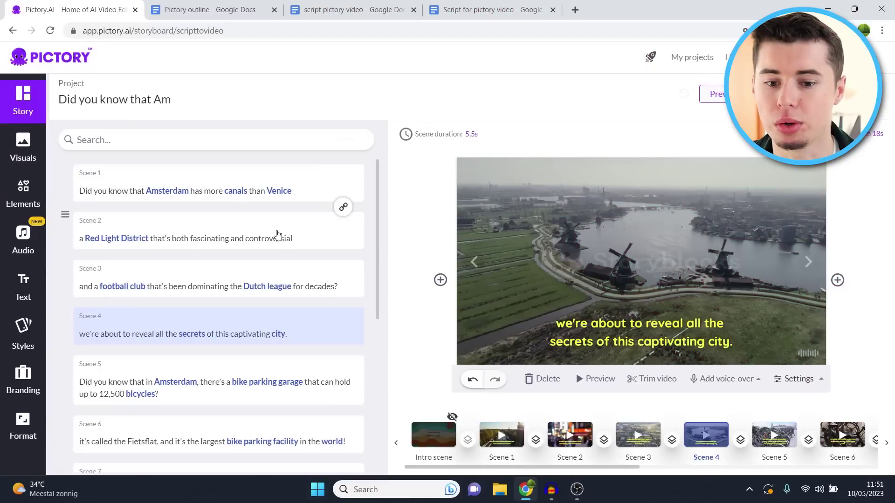
Split scene 12 after "Amsterdam" so that "make sure you have a good sense of direction" starts a new scene
{"action": "scroll", "coordinate": [284, 259], "scroll_direction": "down", "scroll_amount": 5}
{"action": "left_click", "coordinate": [326, 439]}
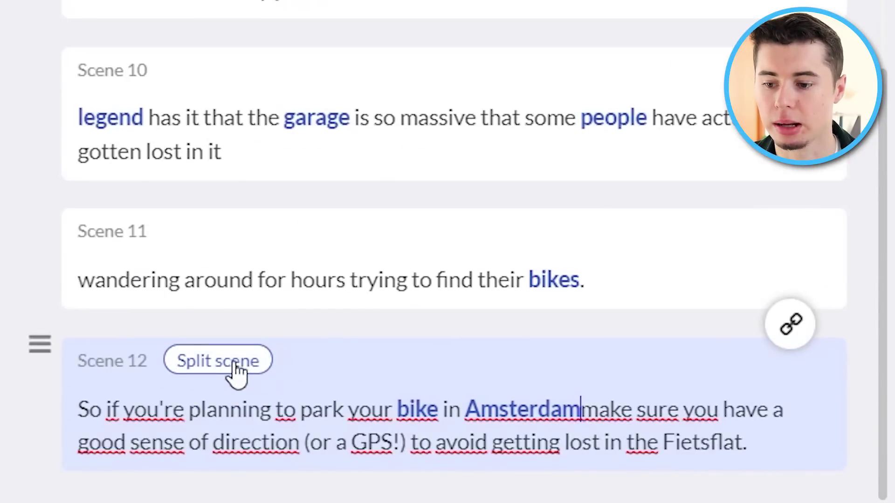
{"action": "left_click", "coordinate": [233, 366]}
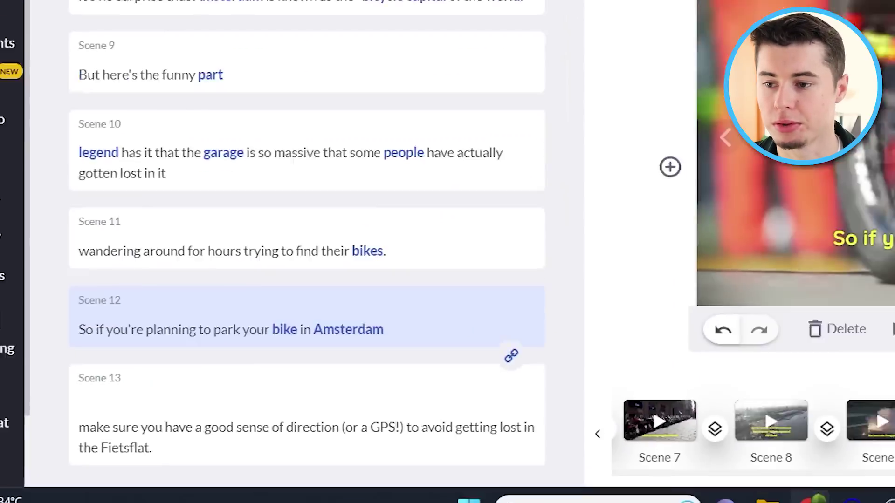
Search the visuals library for "amsterdam cycling" and browse the footage for scene 12
{"action": "left_click", "coordinate": [23, 147]}
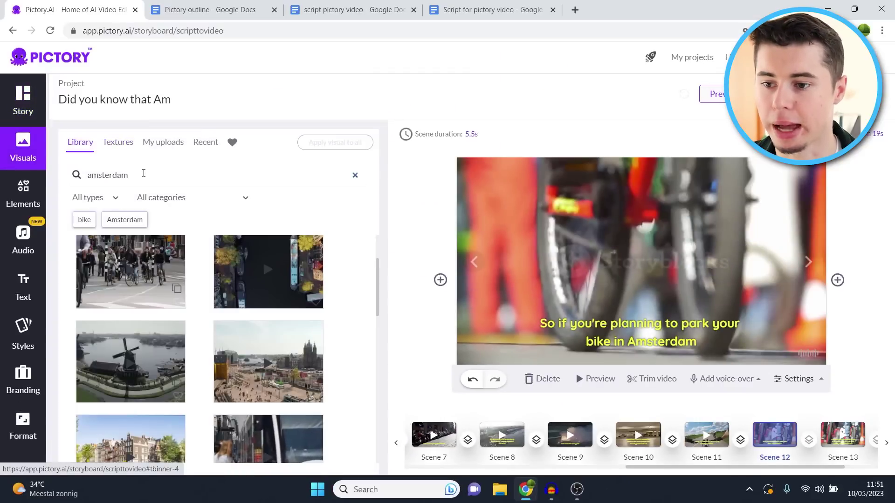
{"action": "left_click", "coordinate": [144, 173]}
{"action": "type", "text": "cycling"}
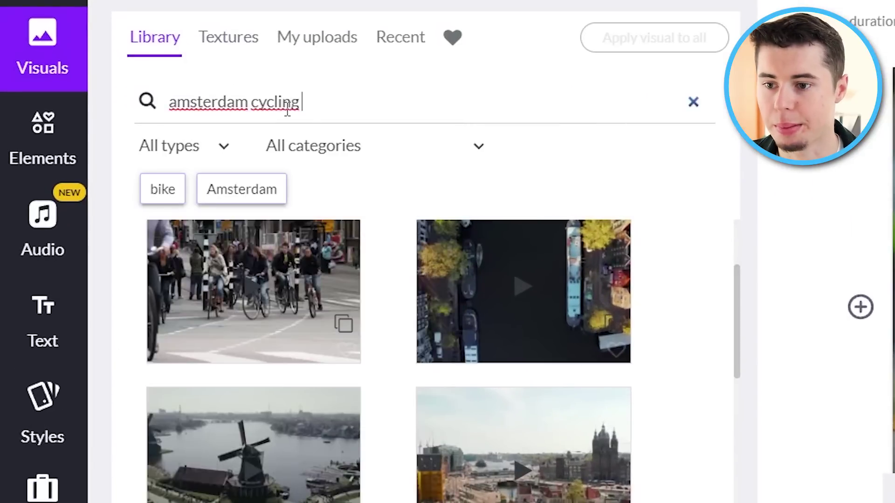
{"action": "key", "text": "Return"}
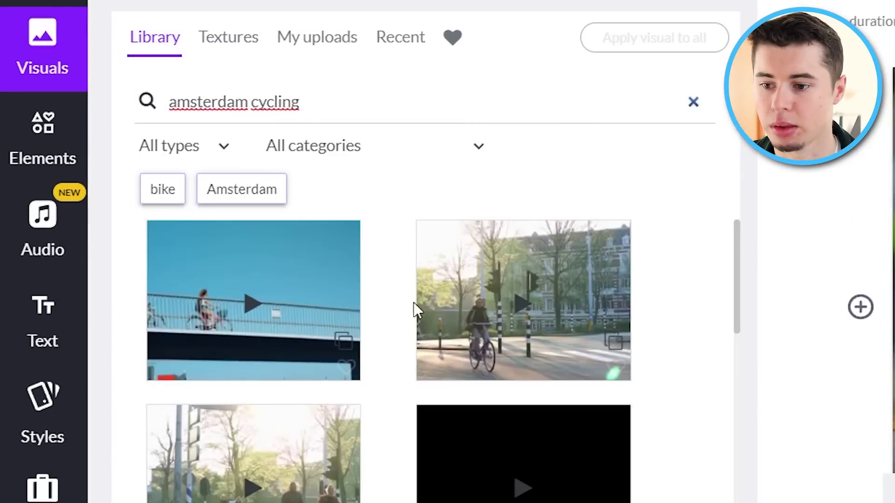
{"action": "scroll", "coordinate": [419, 326], "scroll_direction": "down", "scroll_amount": 3}
{"action": "scroll", "coordinate": [405, 426], "scroll_direction": "down", "scroll_amount": 5}
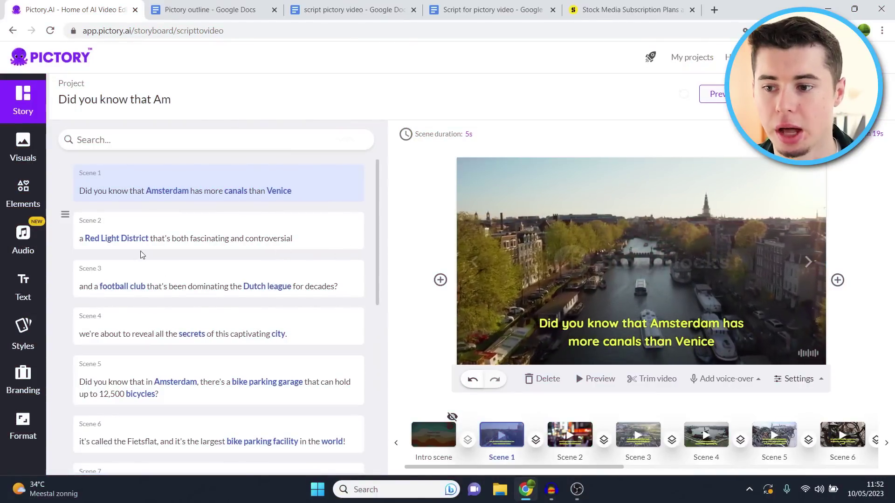
Show the text formatting options of scene 1's subtitle and browse the available voice-over tracks
{"action": "left_click", "coordinate": [636, 324]}
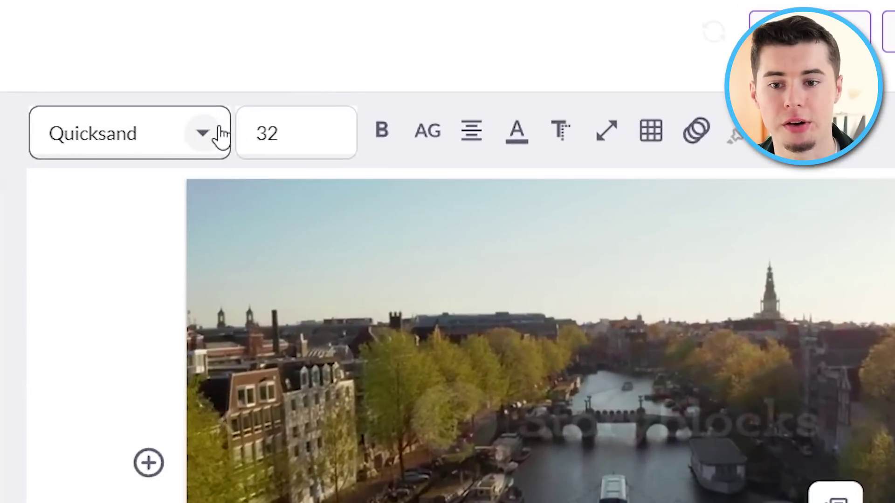
{"action": "left_click", "coordinate": [367, 32]}
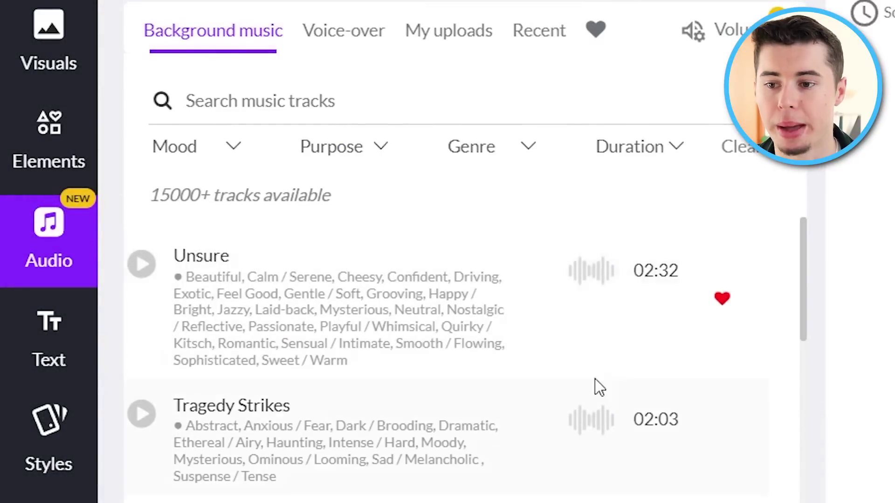
{"action": "left_click", "coordinate": [370, 49]}
{"action": "scroll", "coordinate": [519, 356], "scroll_direction": "down", "scroll_amount": 10}
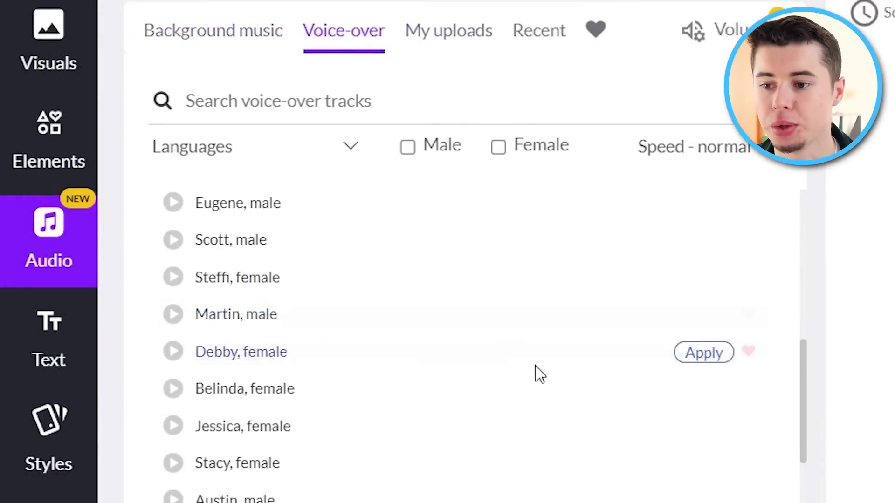
{"action": "scroll", "coordinate": [566, 406], "scroll_direction": "down", "scroll_amount": 8}
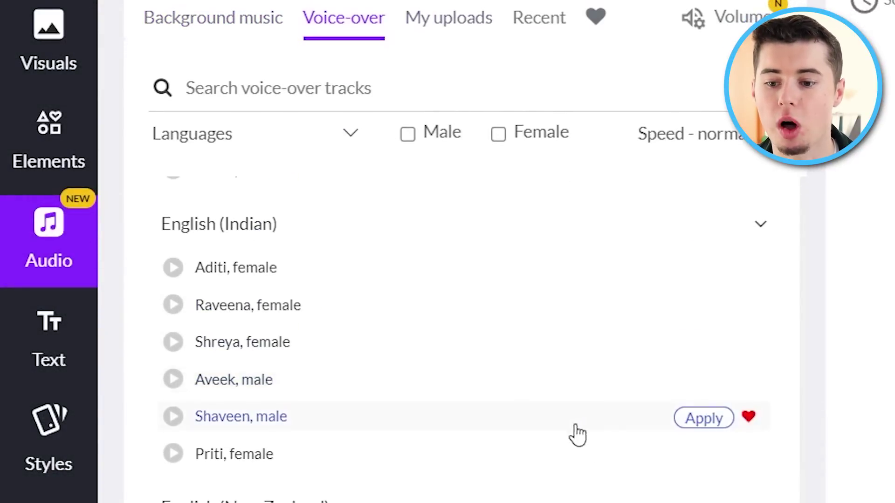
{"action": "scroll", "coordinate": [574, 432], "scroll_direction": "down", "scroll_amount": 4}
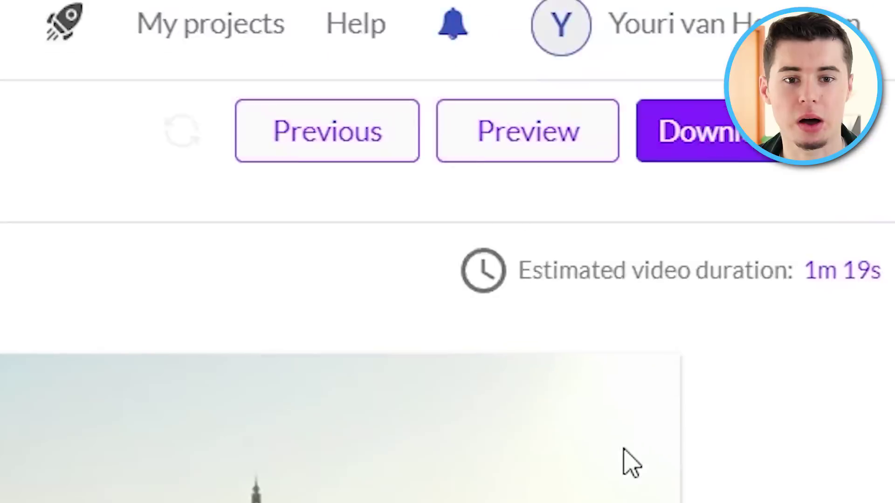
Download the finished Amsterdam video
{"action": "left_click", "coordinate": [685, 151]}
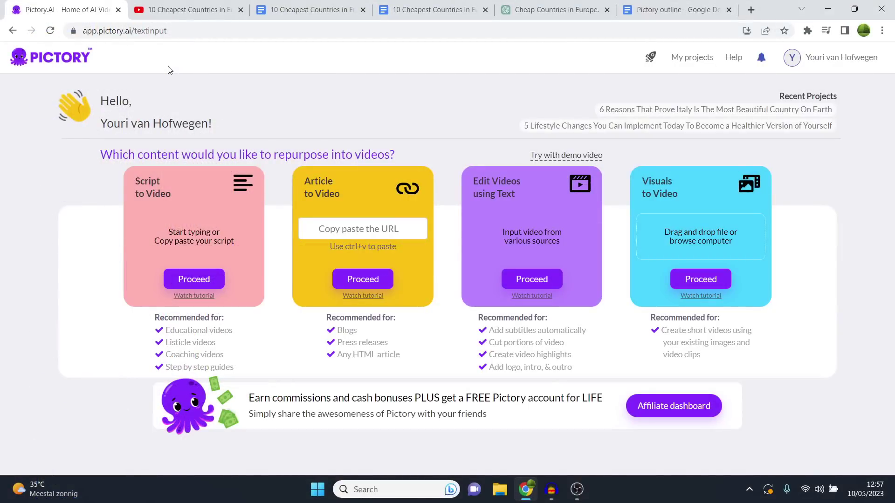
Switch to YouTube, play part of WanderList's "10 Cheapest Countries in Europe 2023" video and check its views and monetization status
{"action": "left_click", "coordinate": [185, 15]}
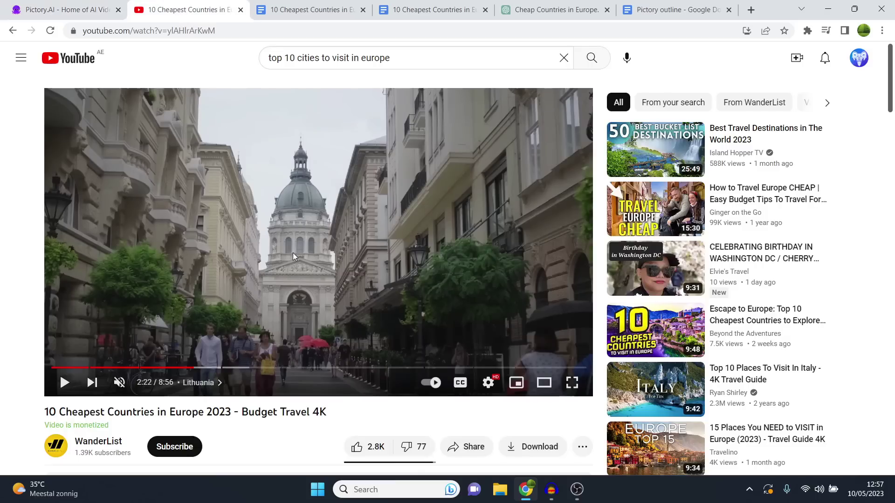
{"action": "scroll", "coordinate": [293, 253], "scroll_direction": "down", "scroll_amount": 2}
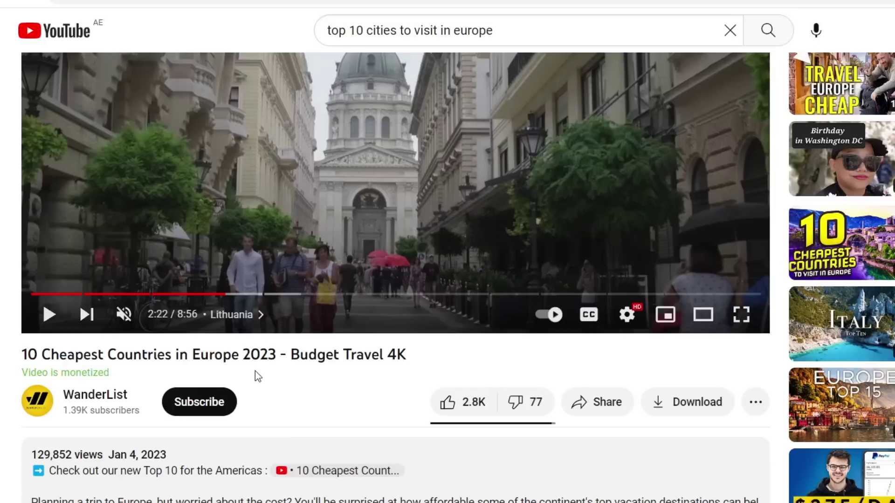
{"action": "scroll", "coordinate": [290, 394], "scroll_direction": "up", "scroll_amount": 3}
{"action": "left_click", "coordinate": [410, 294]}
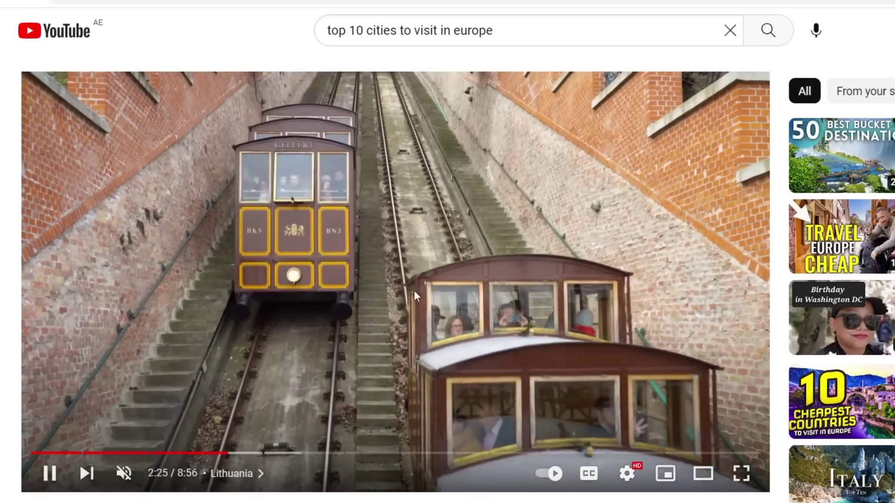
{"action": "scroll", "coordinate": [459, 192], "scroll_direction": "down", "scroll_amount": 5}
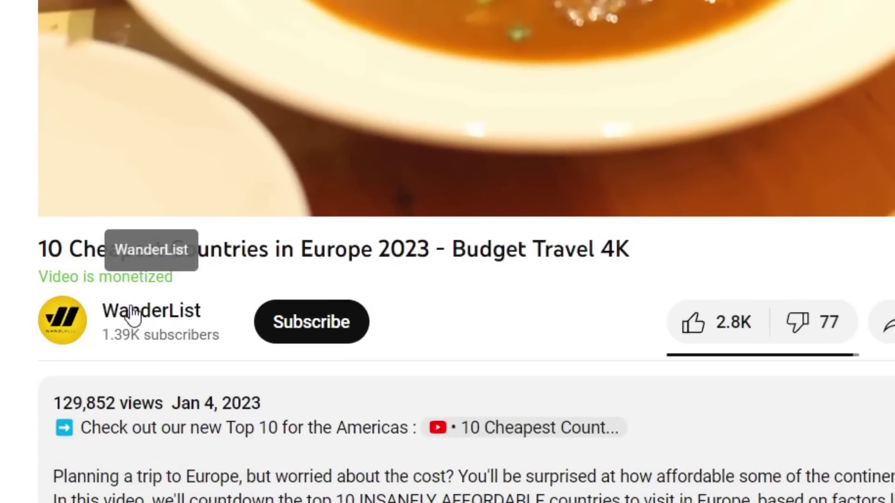
{"action": "left_click_drag", "start_coordinate": [170, 279], "coordinate": [39, 276]}
{"action": "left_click", "coordinate": [514, 216]}
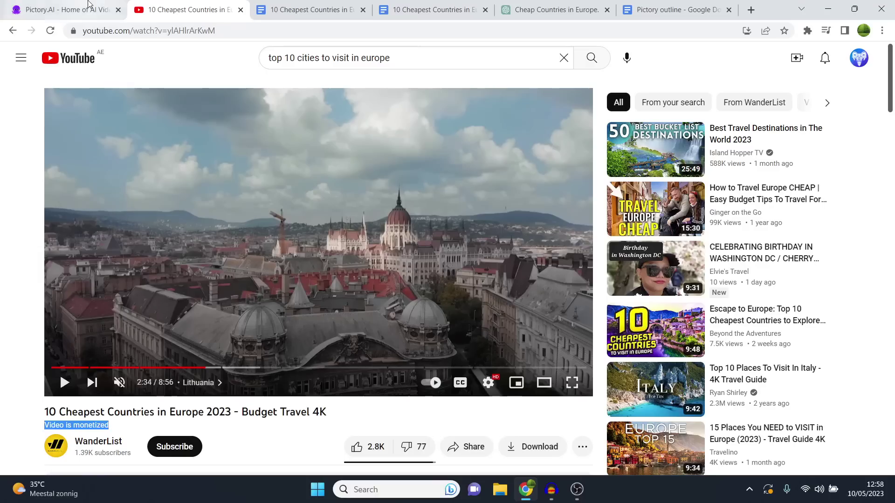
Switch to Pictory and open a blank script editor for a new Script to Video project
{"action": "left_click", "coordinate": [90, 5]}
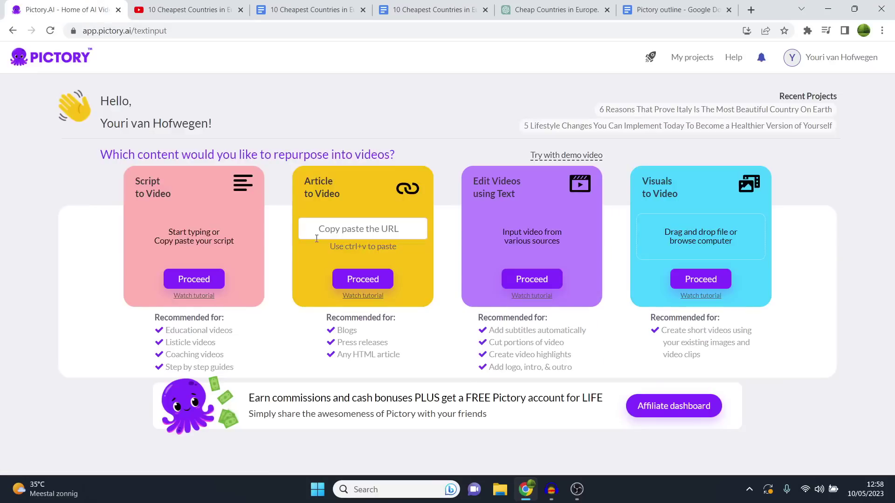
{"action": "left_click", "coordinate": [199, 281]}
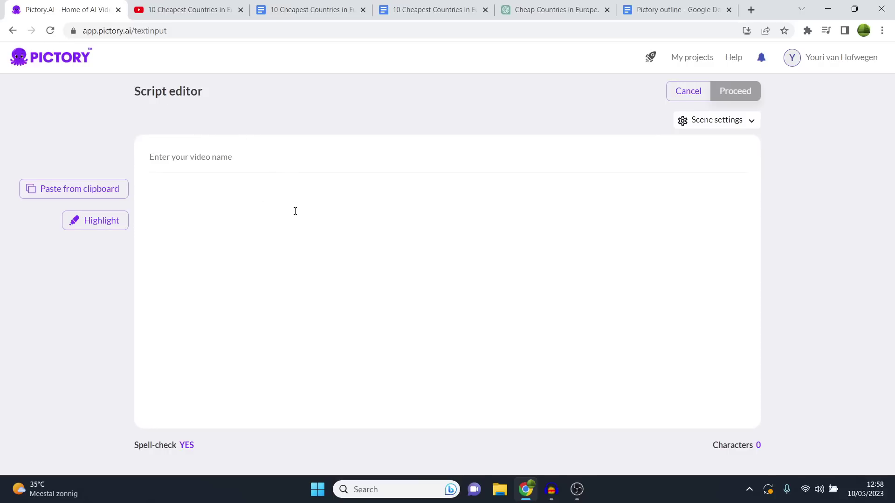
Read the "10 Cheapest Countries in Europe" outline in Google Docs, including what the video needs
{"action": "left_click", "coordinate": [281, 6]}
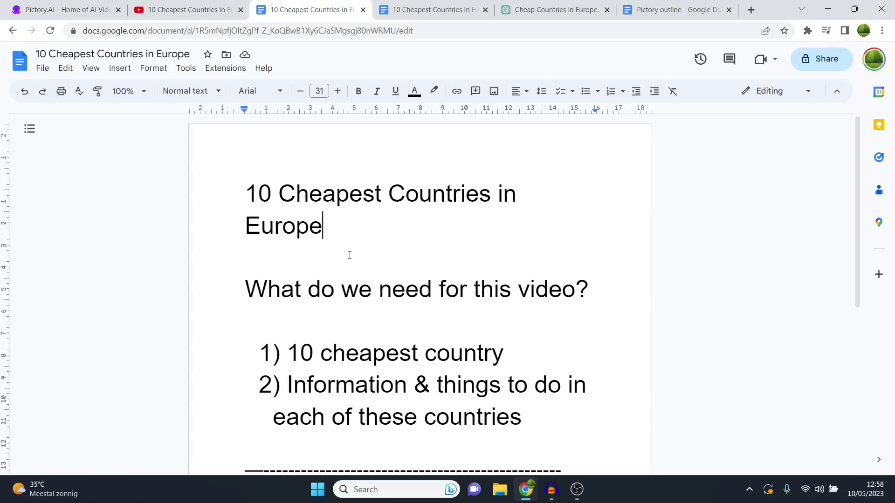
{"action": "scroll", "coordinate": [397, 263], "scroll_direction": "down", "scroll_amount": 3}
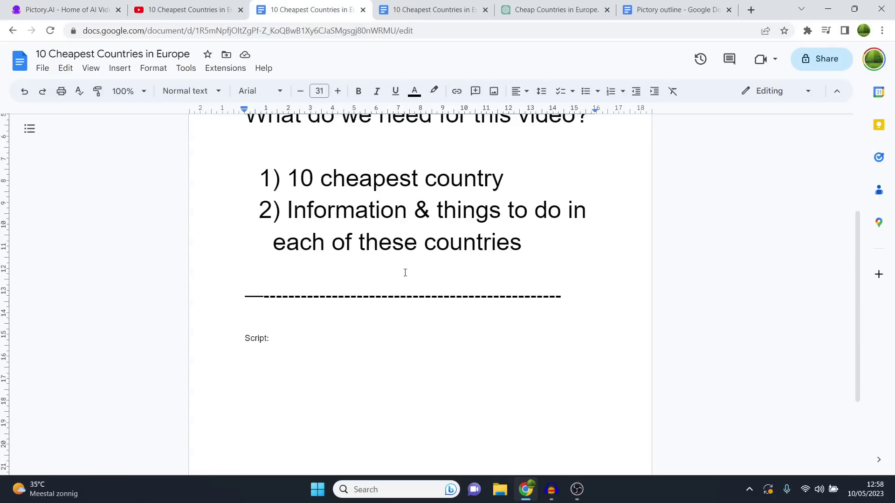
{"action": "scroll", "coordinate": [403, 249], "scroll_direction": "up", "scroll_amount": 1}
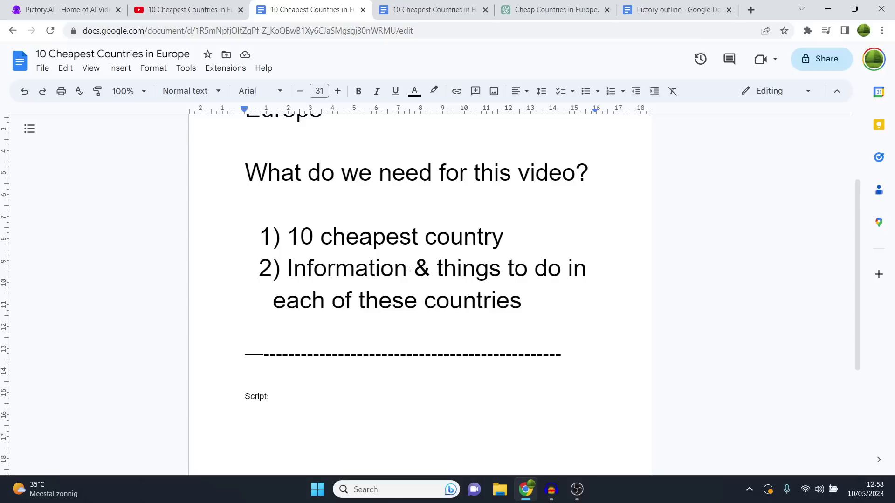
{"action": "scroll", "coordinate": [359, 378], "scroll_direction": "up", "scroll_amount": 2}
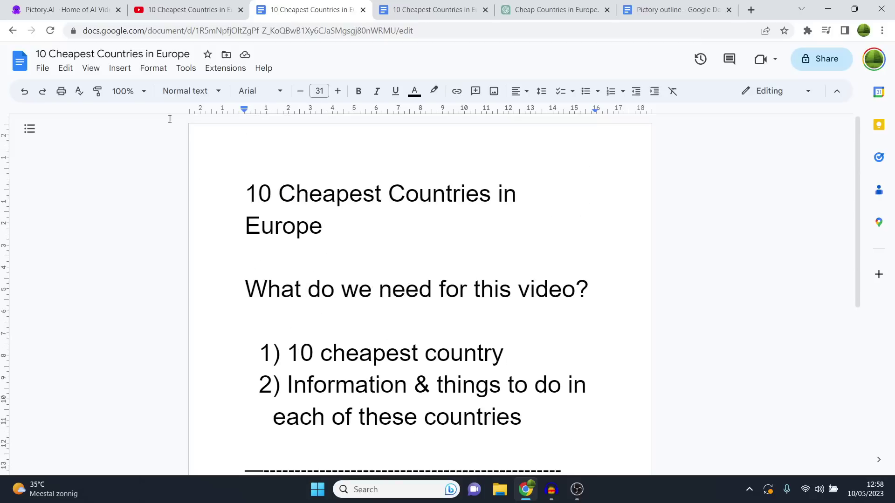
Play more of the example YouTube video, and examine the WanderList channel's subscribers, monetization status and list of videos
{"action": "left_click", "coordinate": [186, 9]}
{"action": "left_click", "coordinate": [317, 293]}
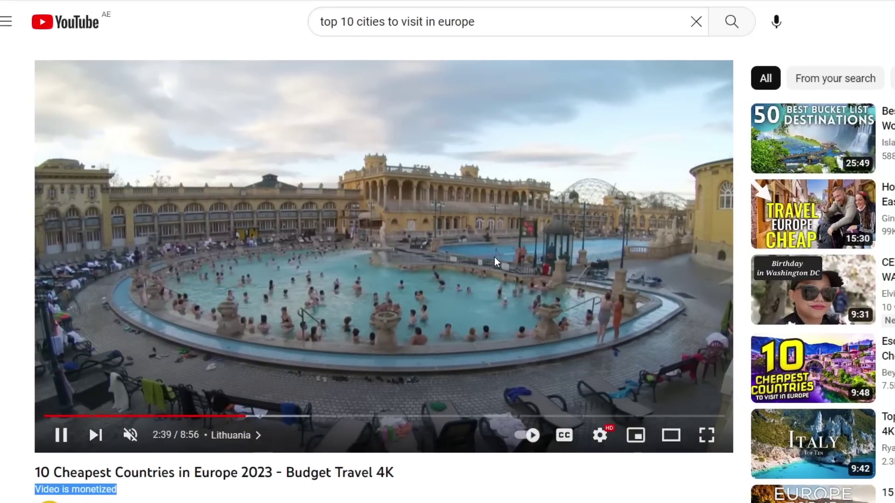
{"action": "left_click", "coordinate": [493, 252]}
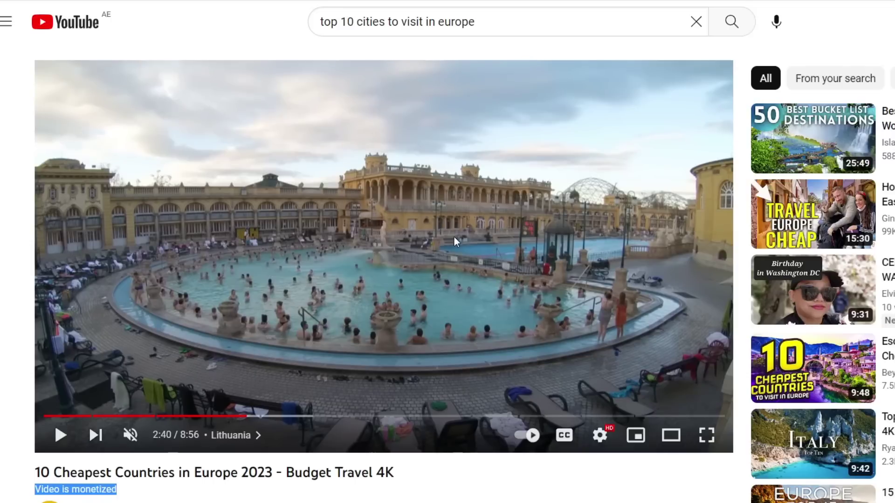
{"action": "scroll", "coordinate": [480, 259], "scroll_direction": "down", "scroll_amount": 5}
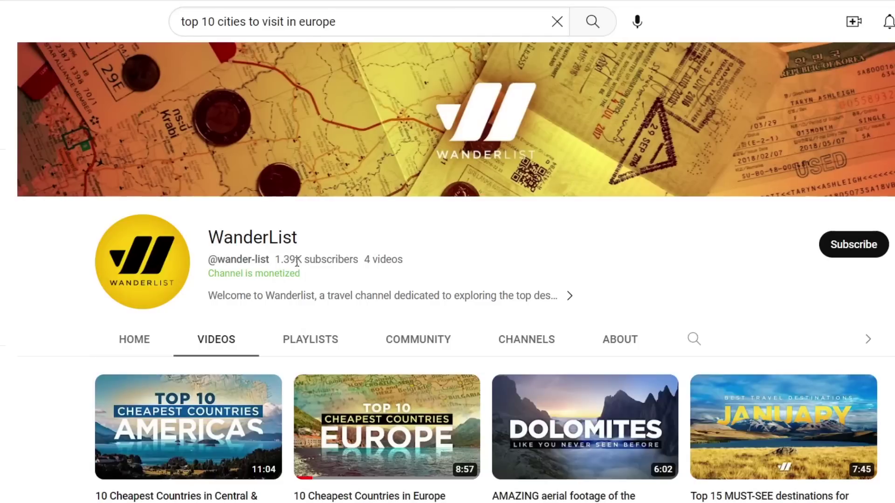
{"action": "scroll", "coordinate": [370, 261], "scroll_direction": "down", "scroll_amount": 3}
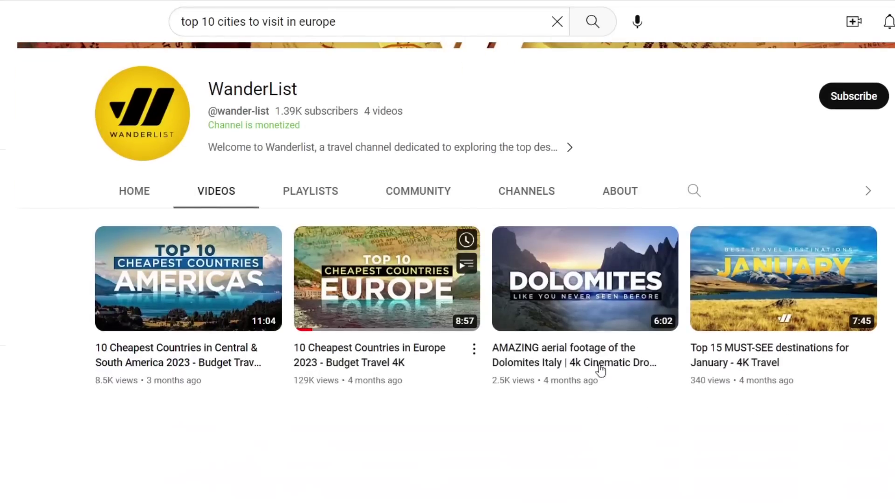
{"action": "scroll", "coordinate": [466, 214], "scroll_direction": "up", "scroll_amount": 3}
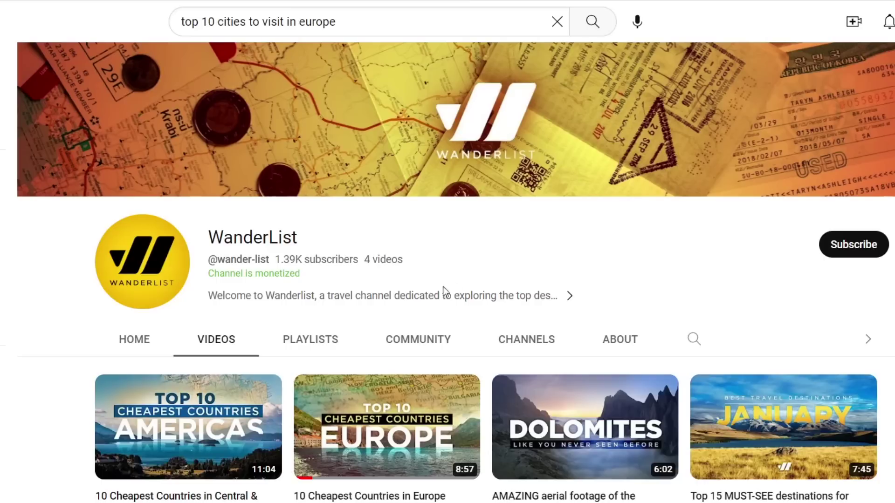
{"action": "mouse_move", "coordinate": [367, 441]}
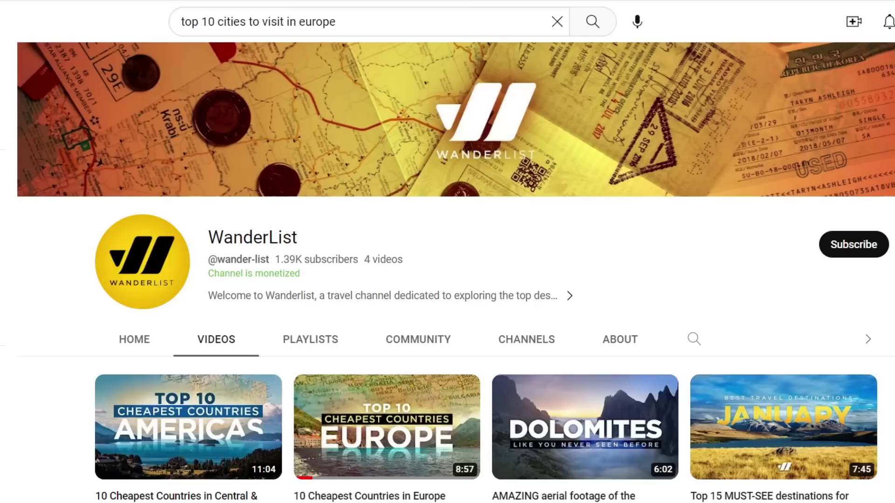
Revisit the "10 Cheapest Countries in Europe" outline in Google Docs and switch back to Pictory
{"action": "left_click", "coordinate": [308, 10]}
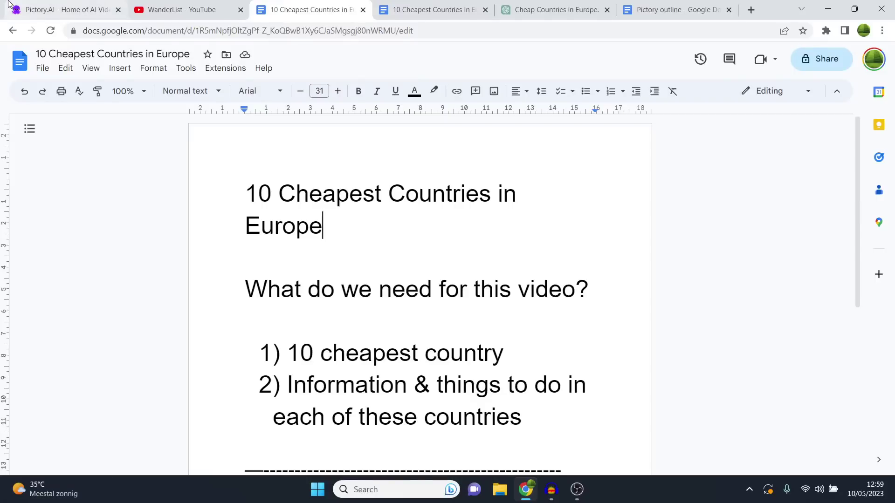
{"action": "left_click", "coordinate": [60, 10]}
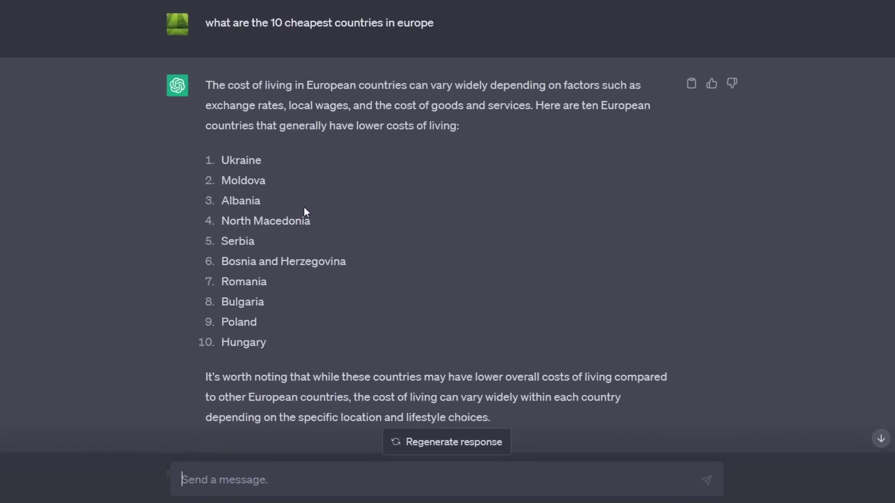
In ChatGPT's intro for the YouTube video, copy the text from "If you're dreaming of a European adventure" through "an arm and a leg!"
{"action": "scroll", "coordinate": [304, 208], "scroll_direction": "down", "scroll_amount": 8}
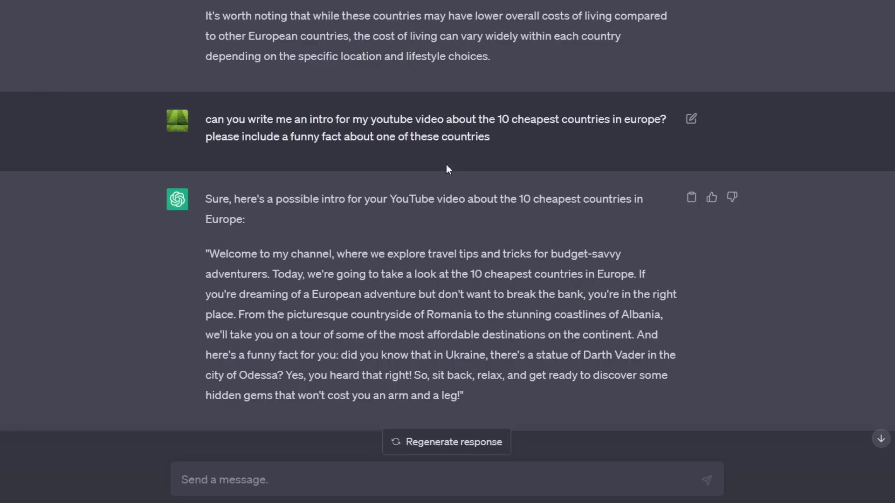
{"action": "scroll", "coordinate": [447, 246], "scroll_direction": "down", "scroll_amount": 1}
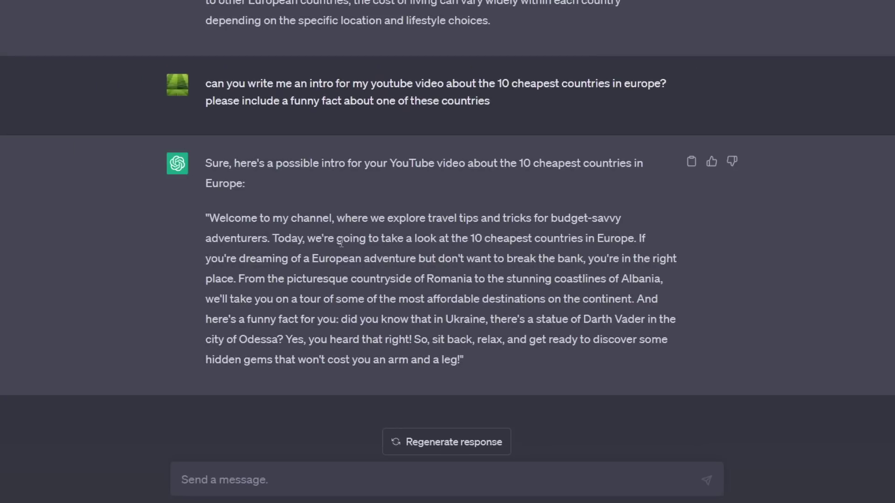
{"action": "left_click_drag", "start_coordinate": [202, 237], "coordinate": [542, 362]}
{"action": "left_click", "coordinate": [644, 238]}
{"action": "double_click", "coordinate": [642, 238]}
{"action": "left_click", "coordinate": [631, 235]}
{"action": "left_click_drag", "start_coordinate": [638, 240], "coordinate": [664, 353]}
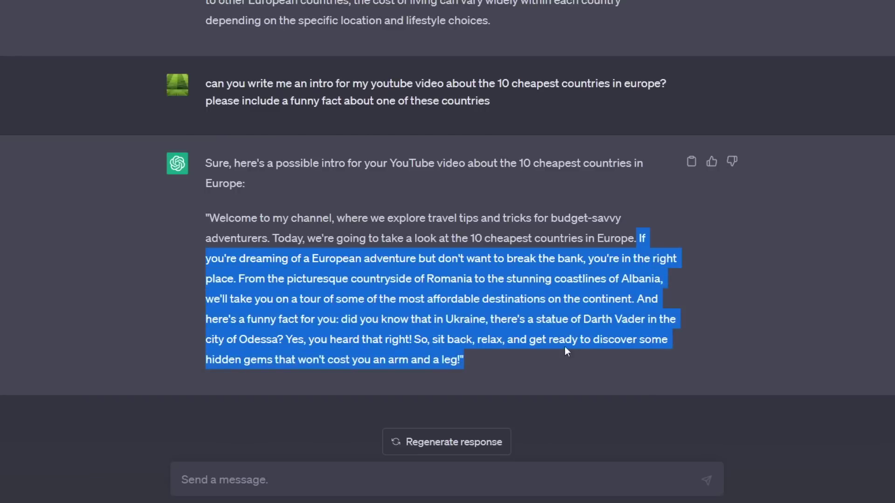
{"action": "right_click", "coordinate": [541, 319]}
{"action": "left_click", "coordinate": [583, 331]}
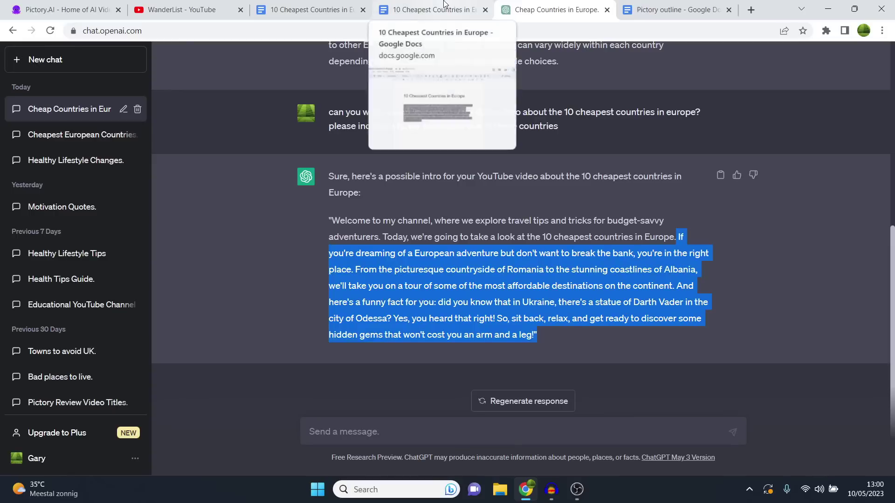
Switch to the Google Docs script and add "Here are the 10 cheapest countries in europe that you must visit:" below the intro paragraph
{"action": "left_click", "coordinate": [444, 4]}
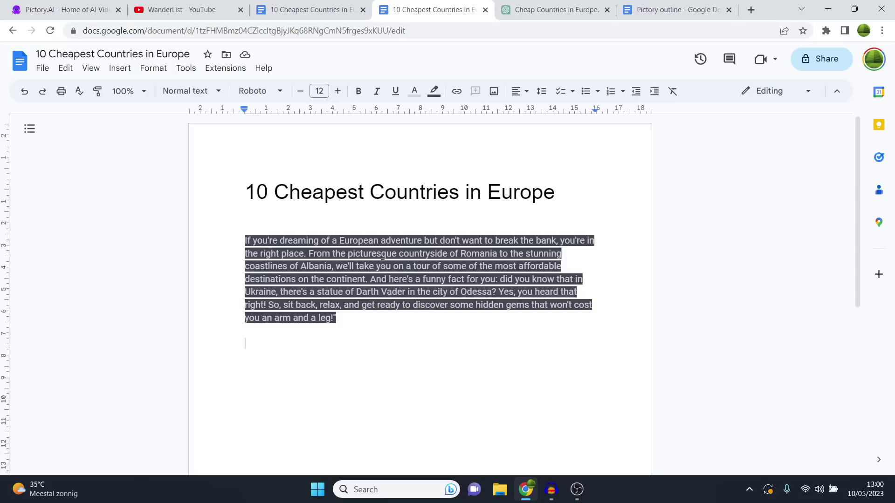
{"action": "key", "text": "ctrl+1"}
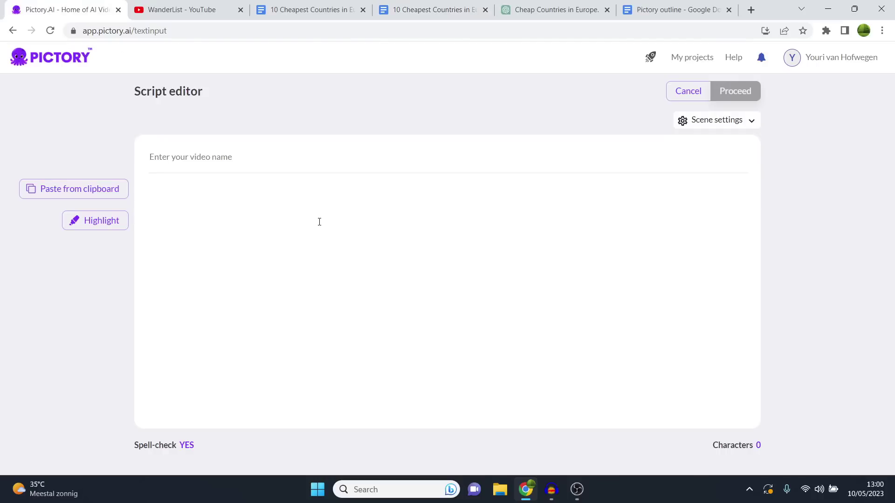
{"action": "left_click", "coordinate": [473, 10]}
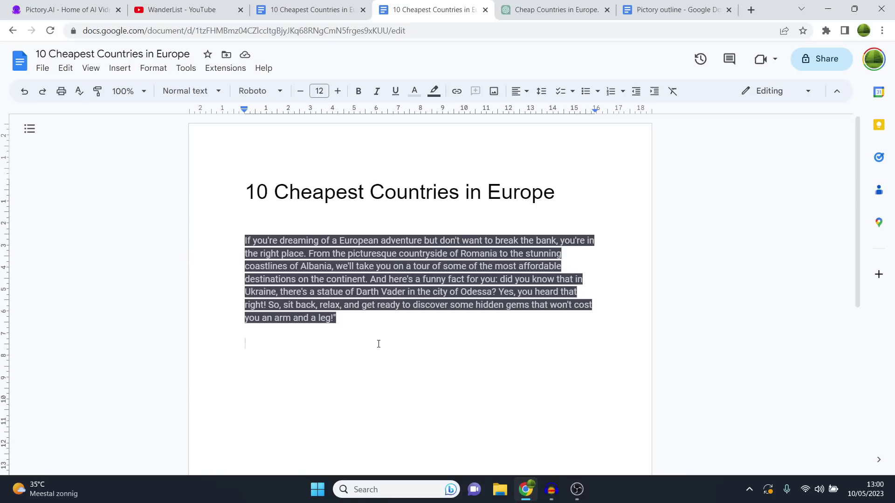
{"action": "type", "text": "Her"}
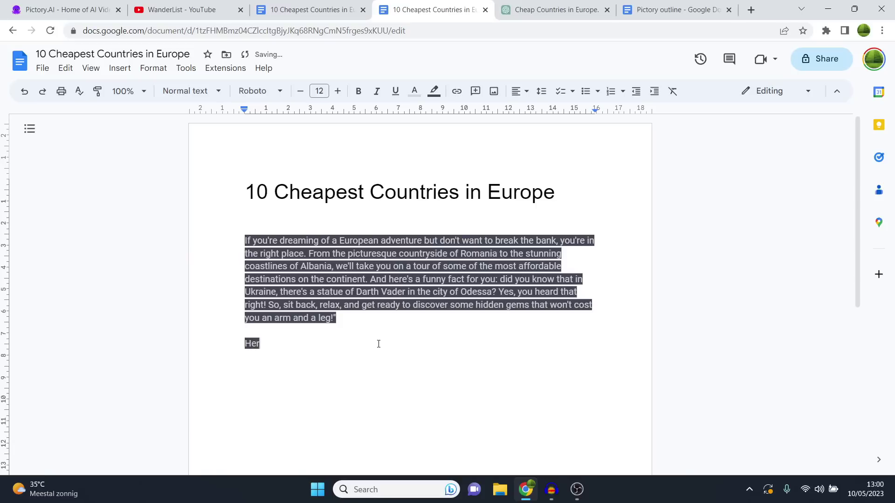
{"action": "type", "text": "e are the 10 cheape"}
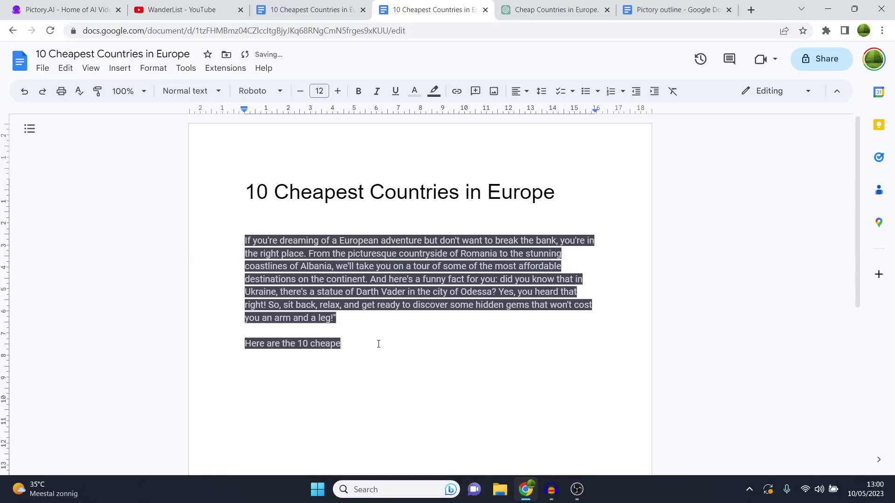
{"action": "type", "text": "st countries in europe that you must visit:"}
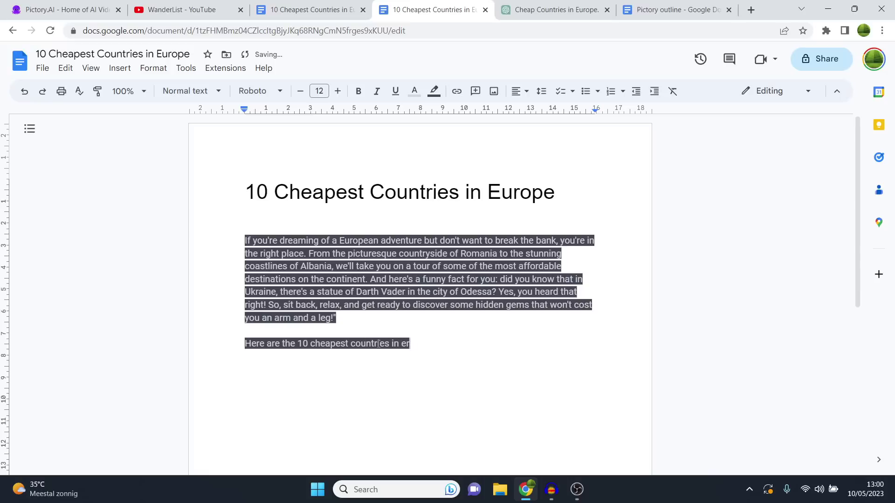
Add the line "Starting off with number 10: Hungary" to the script, taking the tenth country from ChatGPT's list
{"action": "key", "text": "Return"}
{"action": "key", "text": "Return"}
{"action": "type", "text": "starting off with number"}
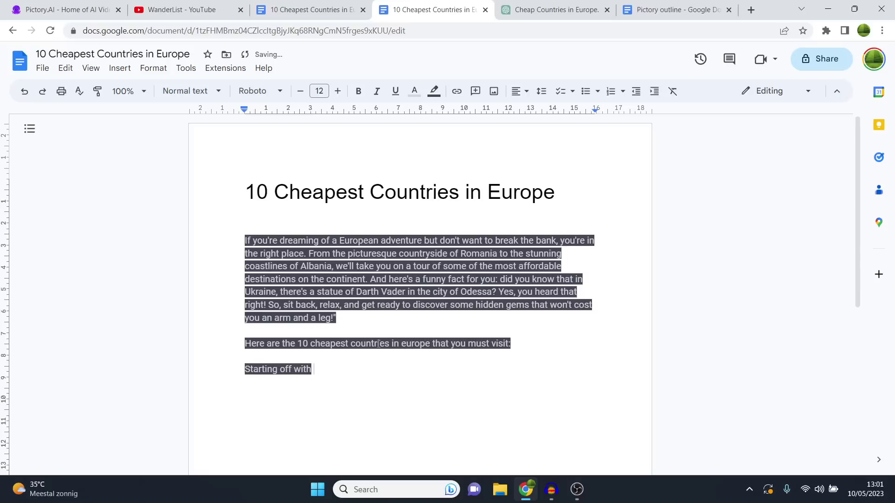
{"action": "type", "text": " 10:"}
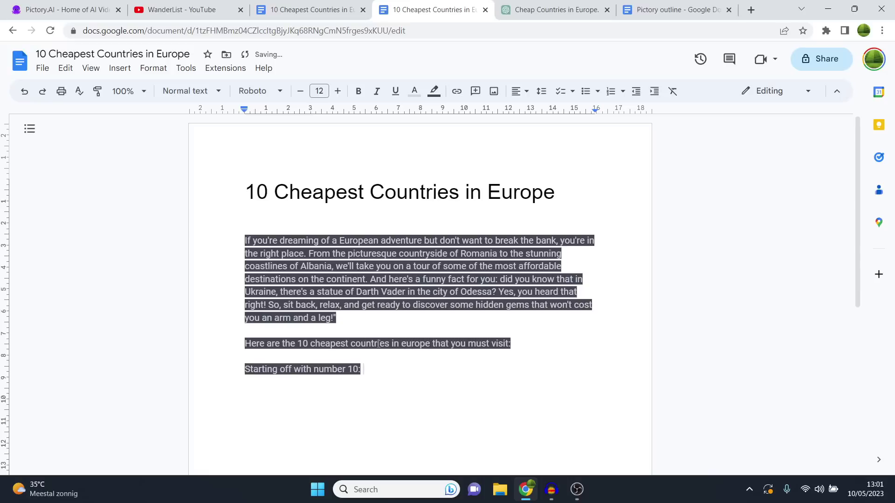
{"action": "key", "text": "ctrl+Tab"}
{"action": "scroll", "coordinate": [495, 213], "scroll_direction": "up", "scroll_amount": 7}
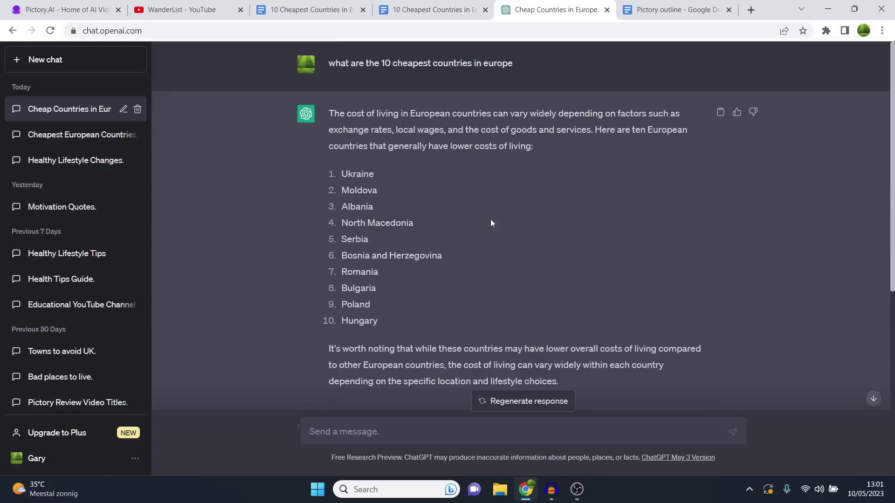
{"action": "scroll", "coordinate": [385, 335], "scroll_direction": "down", "scroll_amount": 6}
{"action": "left_click", "coordinate": [420, 11]}
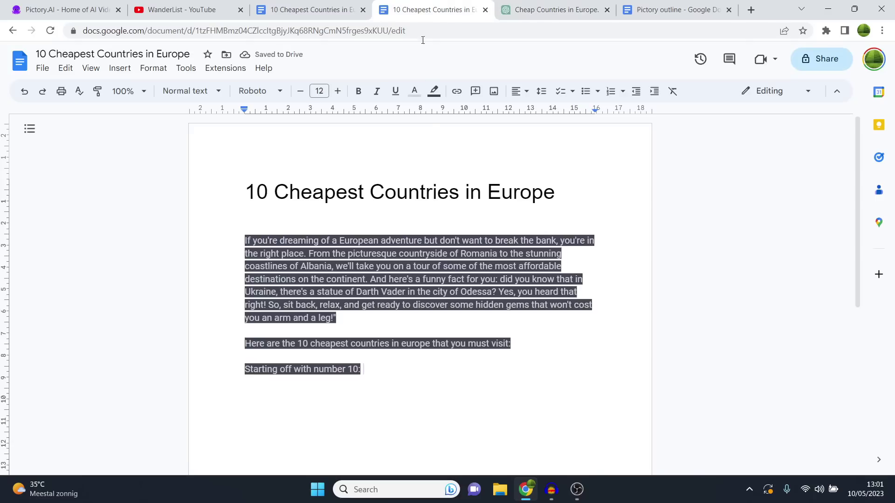
{"action": "type", "text": "Hungary"}
{"action": "key", "text": "Return"}
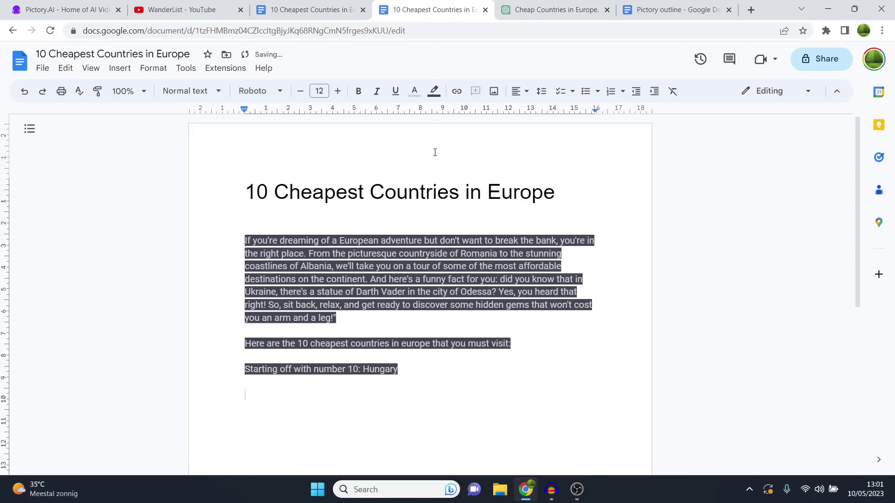
Ask ChatGPT for more information about Hungary for the YouTube video, including the best 3 things to do, most beautiful places, restaurants and good hotels
{"action": "key", "text": "ctrl+Tab"}
{"action": "scroll", "coordinate": [434, 381], "scroll_direction": "down", "scroll_amount": 1}
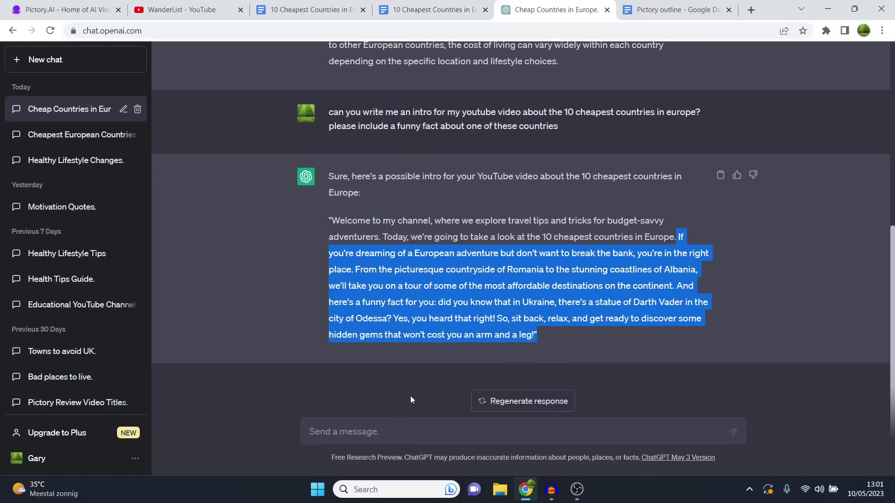
{"action": "left_click", "coordinate": [381, 426]}
{"action": "type", "text": "I'"}
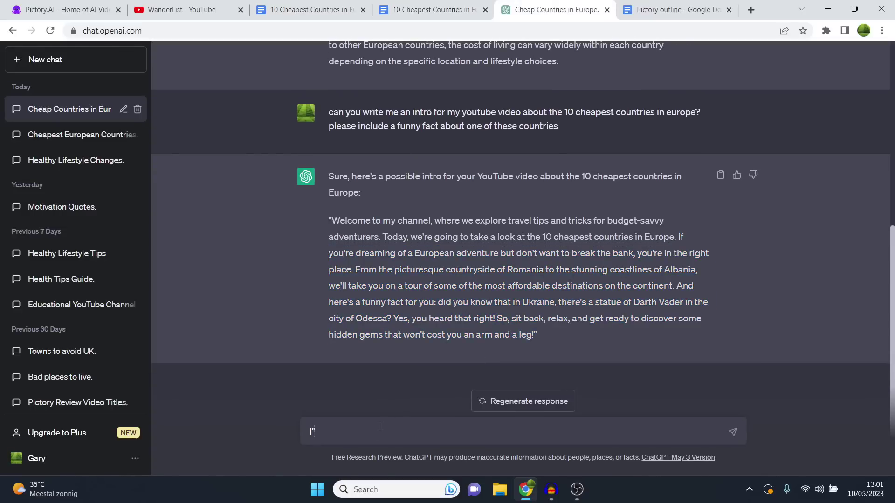
{"action": "type", "text": "m making a youtube vi"}
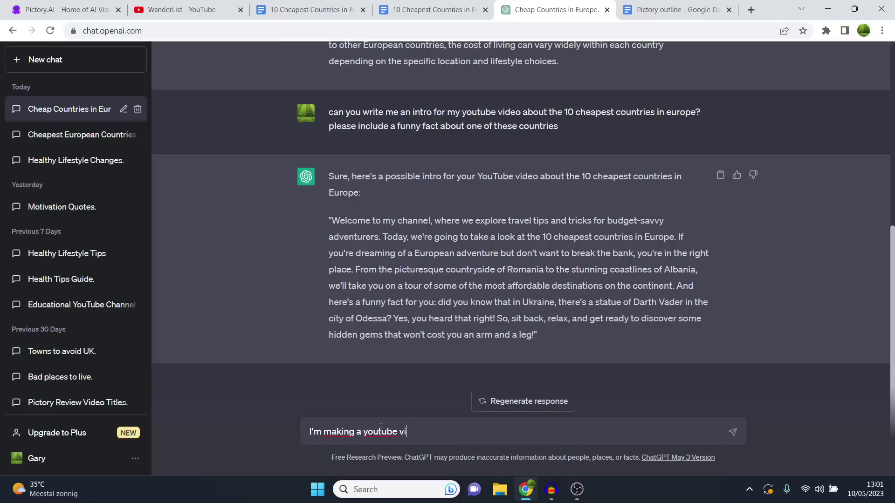
{"action": "type", "text": "deo about the 10 cheapest countries in europe, can you give me mor"}
{"action": "type", "text": "e information about Hu"}
{"action": "type", "text": "ngary, including the "}
{"action": "type", "text": "best 3 thing"}
{"action": "type", "text": "s to do for touri"}
{"action": "type", "text": "sts and the most bea"}
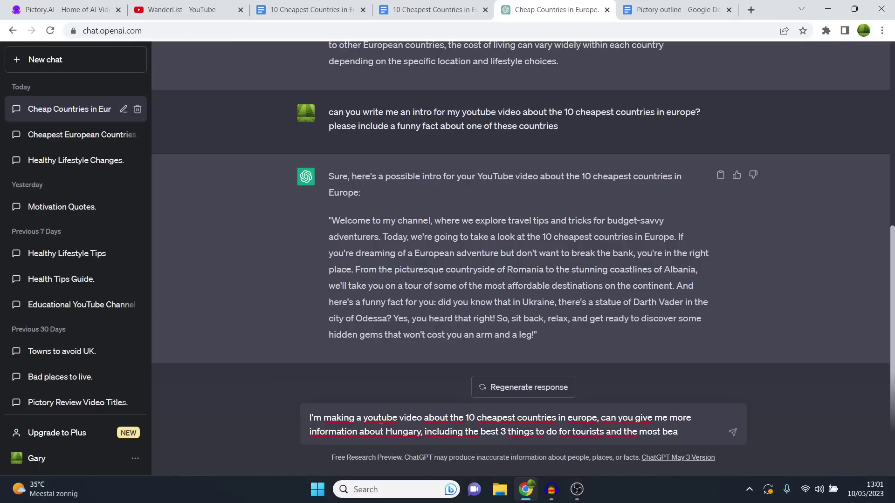
{"action": "type", "text": "utiful places in hungary. incl"}
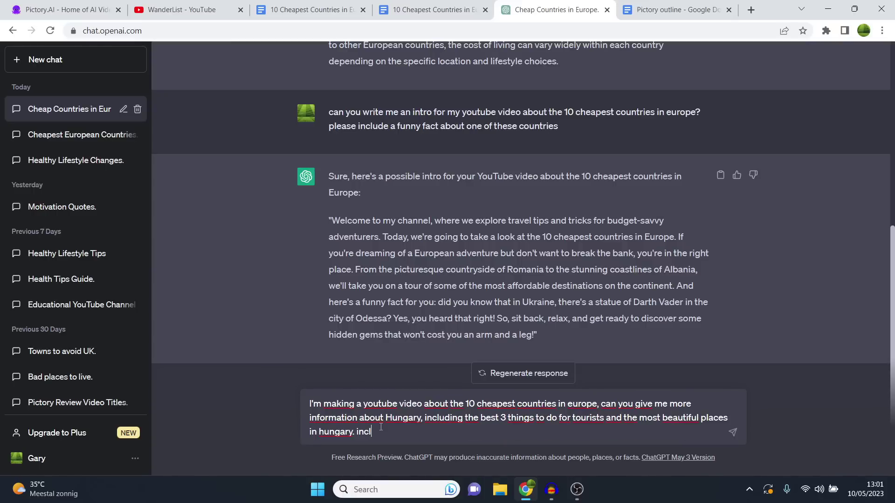
{"action": "type", "text": "ude restaurants as well "}
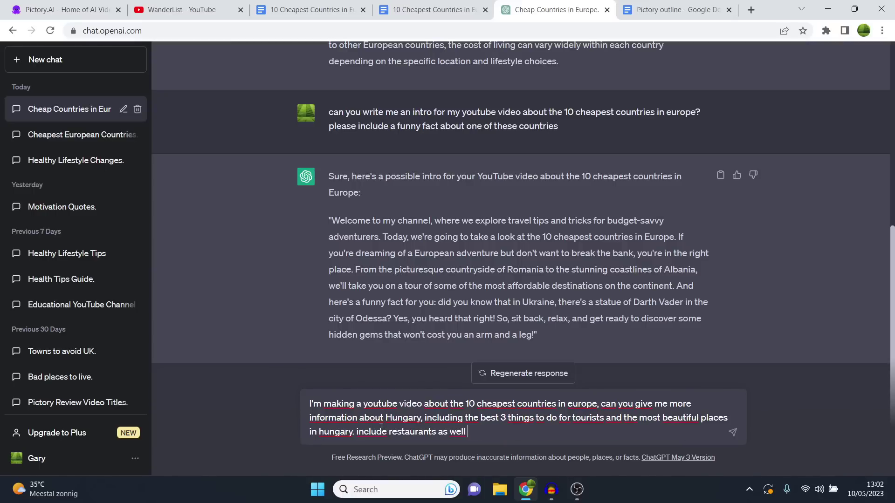
{"action": "type", "text": "as good hotels to stay at."}
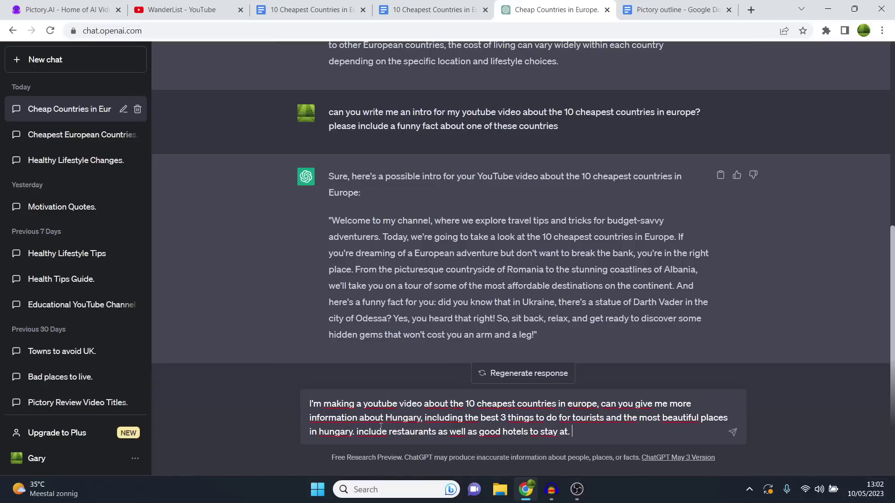
{"action": "key", "text": "Return"}
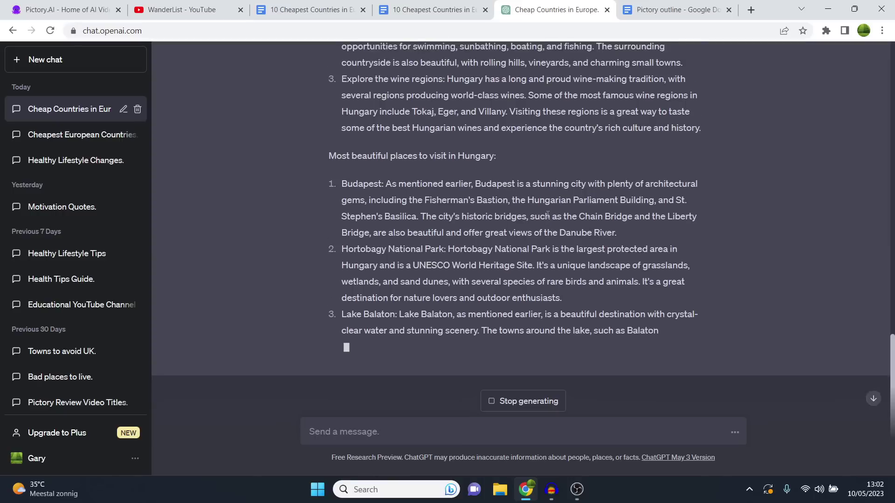
Read through ChatGPT's answer about Hungary, covering things to do, beautiful places, restaurants and hotels, and revisit the list of cheapest countries
{"action": "scroll", "coordinate": [551, 216], "scroll_direction": "up", "scroll_amount": 7}
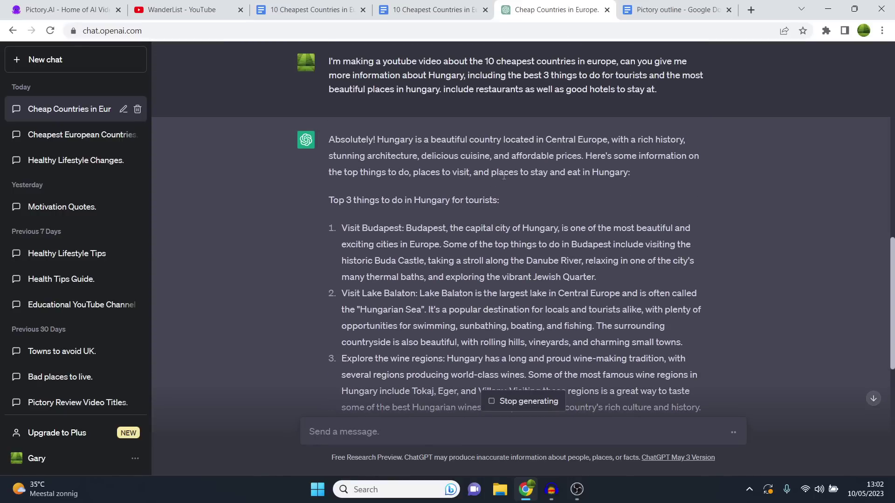
{"action": "scroll", "coordinate": [471, 134], "scroll_direction": "up", "scroll_amount": 10}
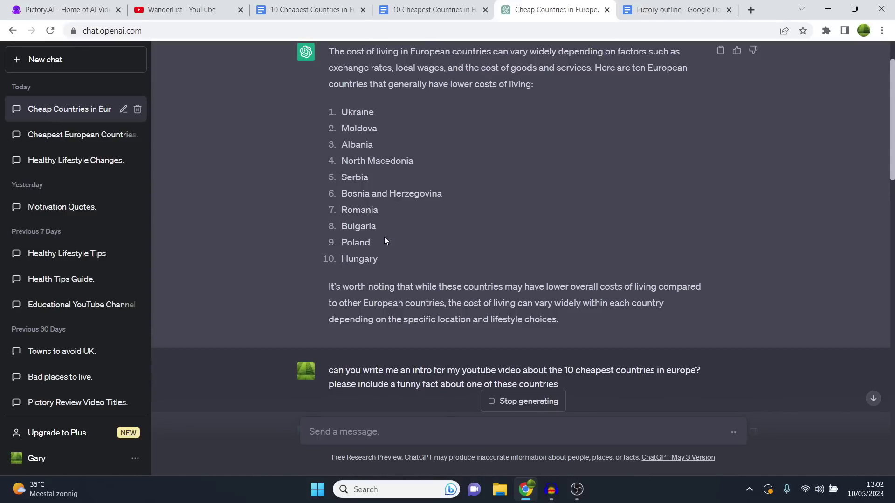
{"action": "scroll", "coordinate": [377, 126], "scroll_direction": "down", "scroll_amount": 20}
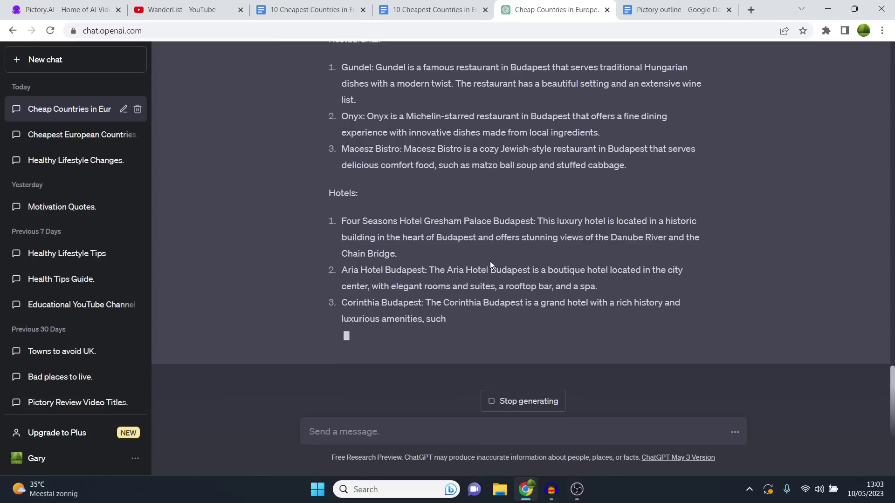
{"action": "scroll", "coordinate": [583, 173], "scroll_direction": "up", "scroll_amount": 15}
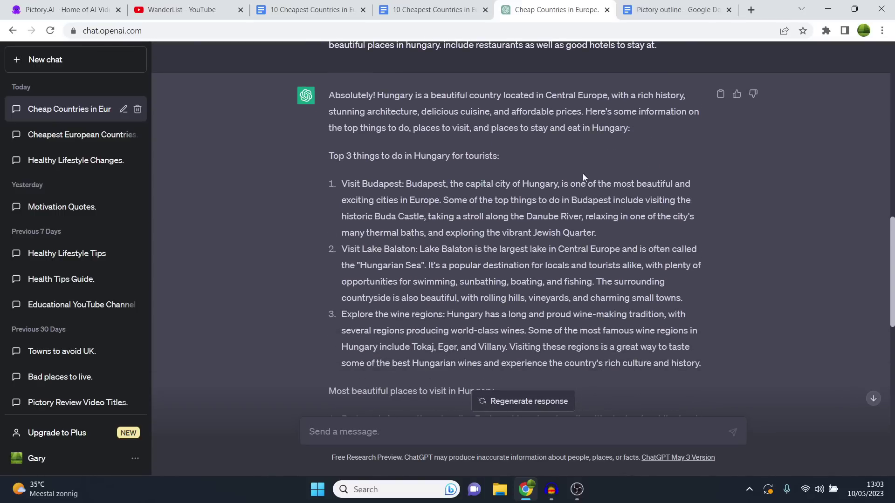
{"action": "scroll", "coordinate": [356, 146], "scroll_direction": "down", "scroll_amount": 2}
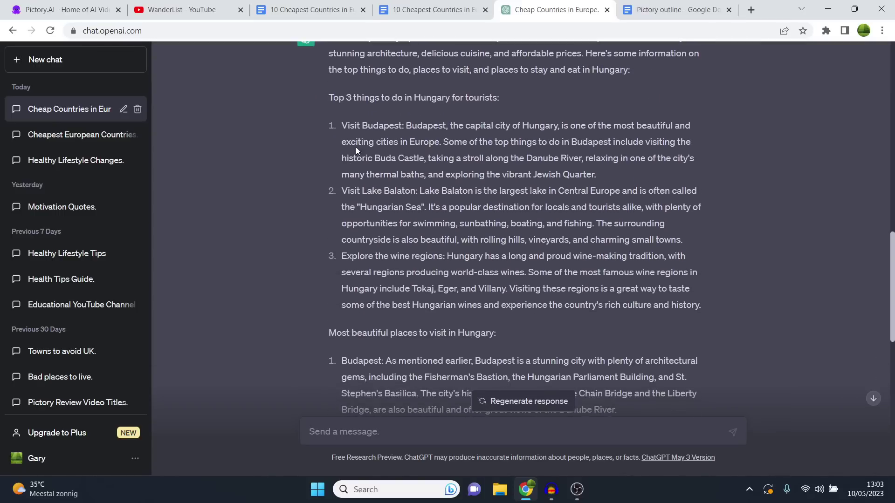
{"action": "scroll", "coordinate": [362, 142], "scroll_direction": "up", "scroll_amount": 2}
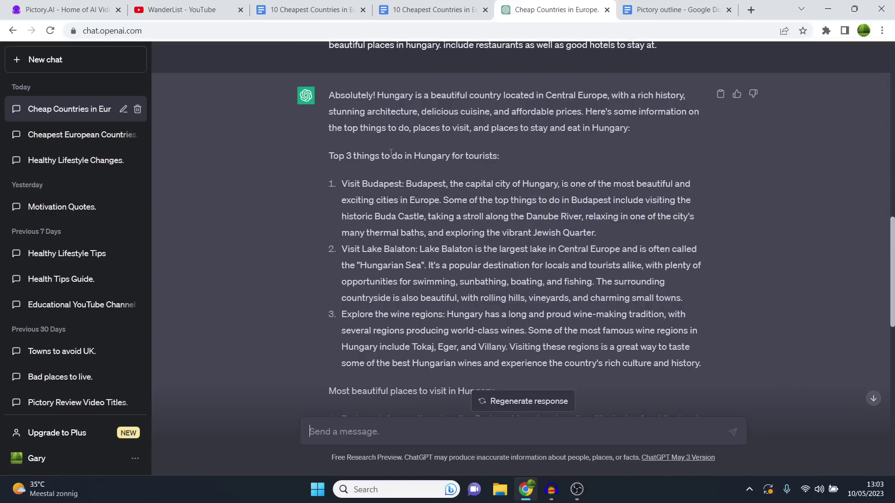
{"action": "scroll", "coordinate": [499, 157], "scroll_direction": "down", "scroll_amount": 13}
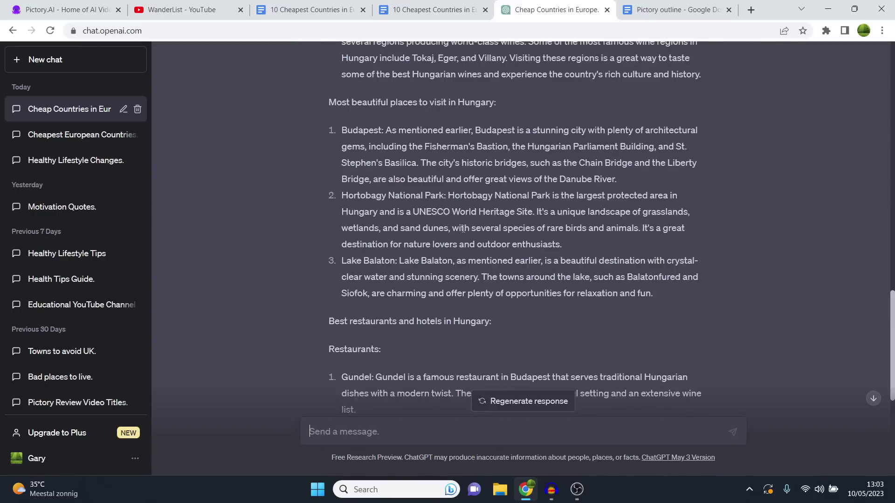
{"action": "scroll", "coordinate": [470, 226], "scroll_direction": "up", "scroll_amount": 6}
{"action": "scroll", "coordinate": [470, 226], "scroll_direction": "up", "scroll_amount": 4}
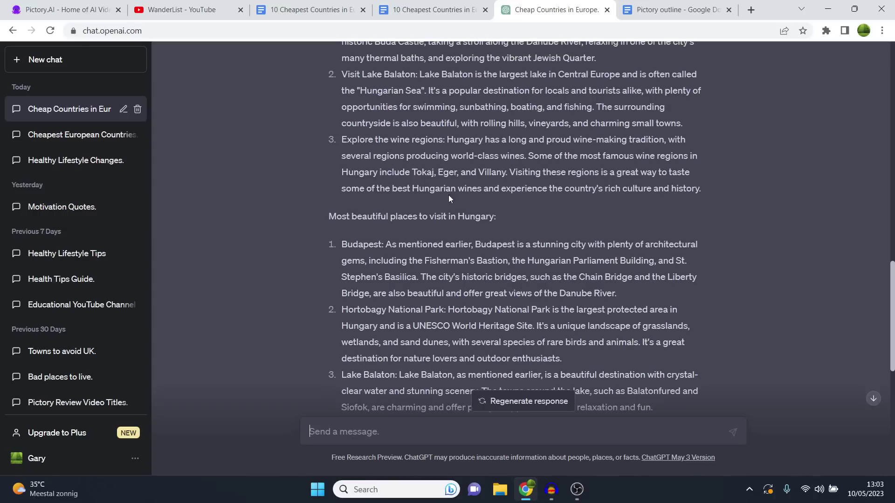
{"action": "scroll", "coordinate": [367, 228], "scroll_direction": "down", "scroll_amount": 8}
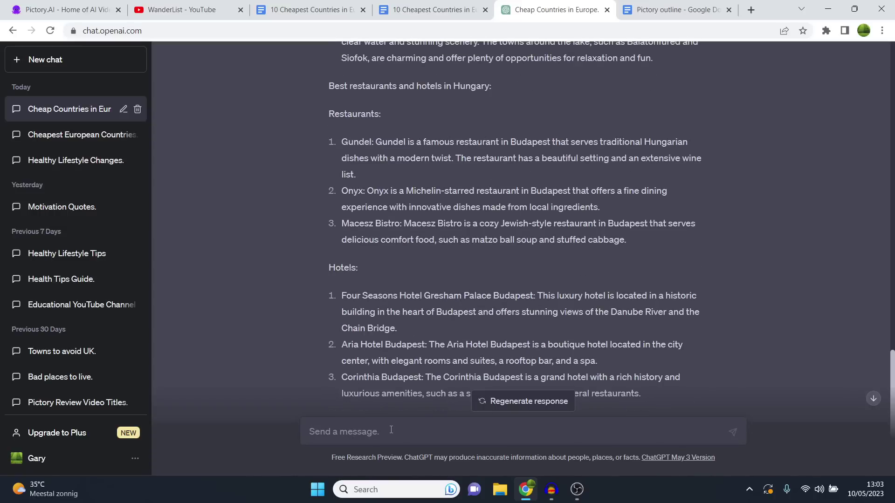
Ask ChatGPT to sum up this answer and change it to a storyline instead of a very structured answer
{"action": "type", "text": "ca"}
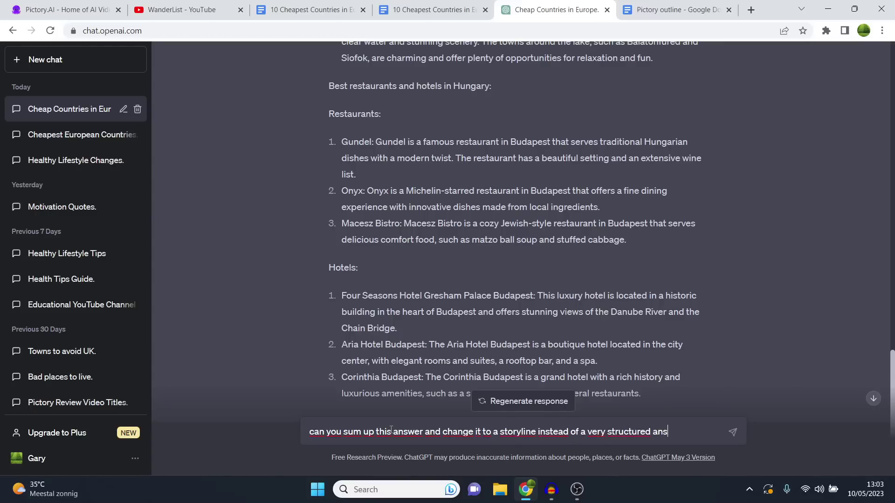
{"action": "type", "text": "er"}
{"action": "key", "text": "Return"}
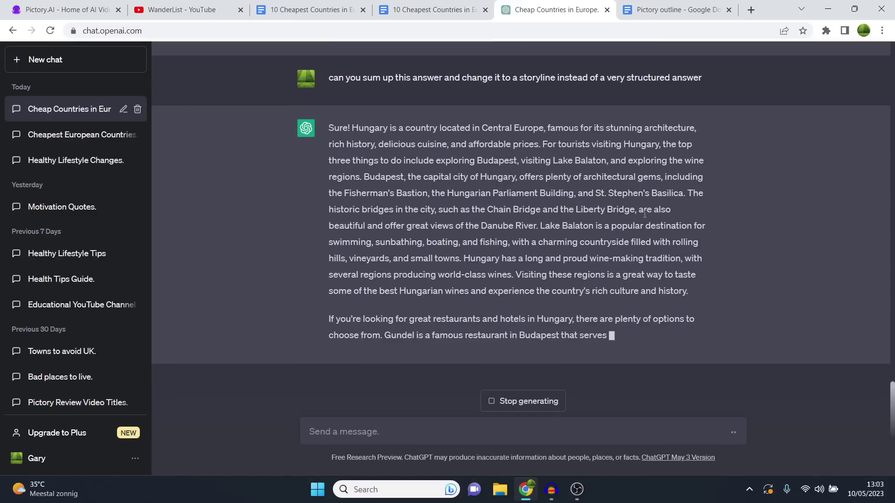
{"action": "scroll", "coordinate": [663, 229], "scroll_direction": "up", "scroll_amount": 10}
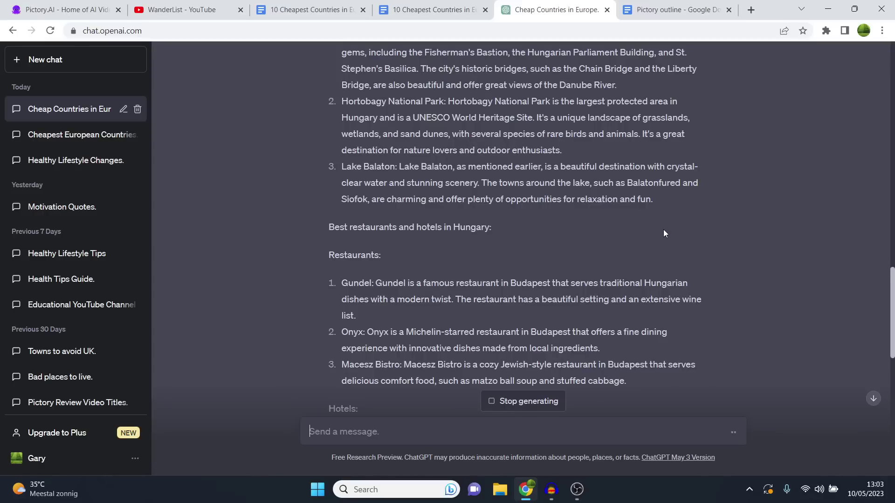
Read through ChatGPT's Hungary storyline and look over the WanderList channel's videos on YouTube
{"action": "scroll", "coordinate": [653, 221], "scroll_direction": "down", "scroll_amount": 5}
{"action": "scroll", "coordinate": [642, 223], "scroll_direction": "down", "scroll_amount": 8}
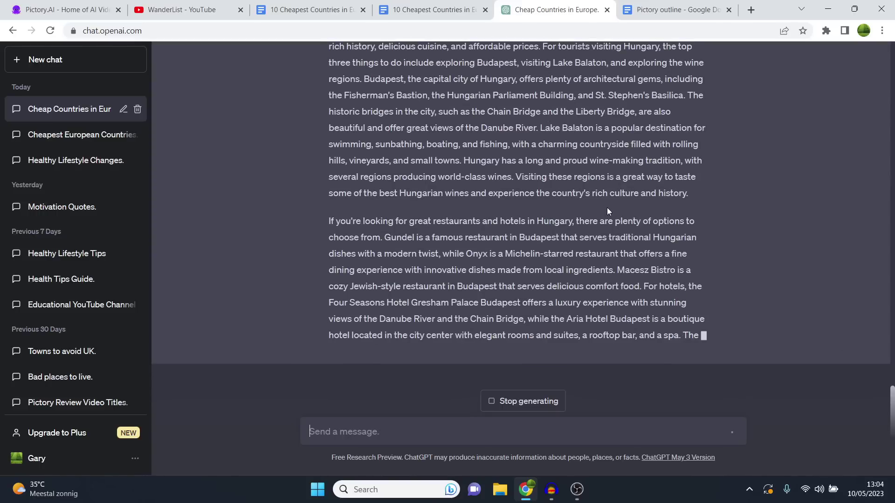
{"action": "left_click", "coordinate": [23, 3]}
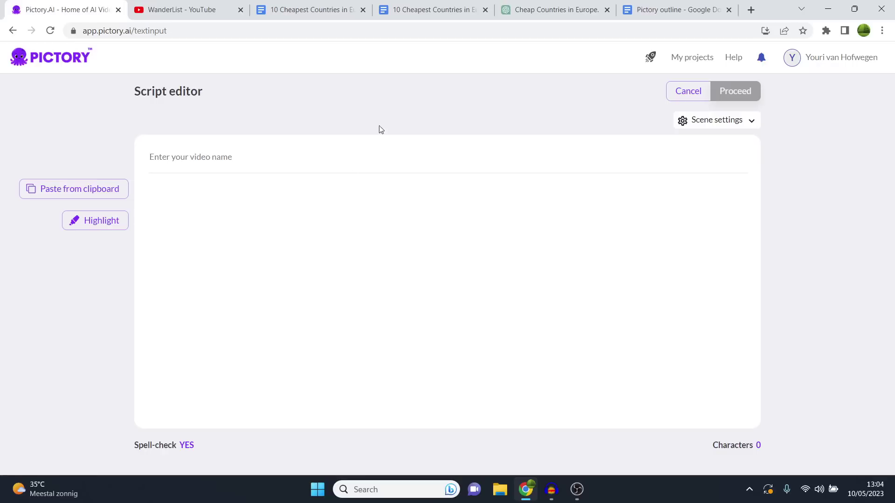
{"action": "left_click", "coordinate": [589, 3]}
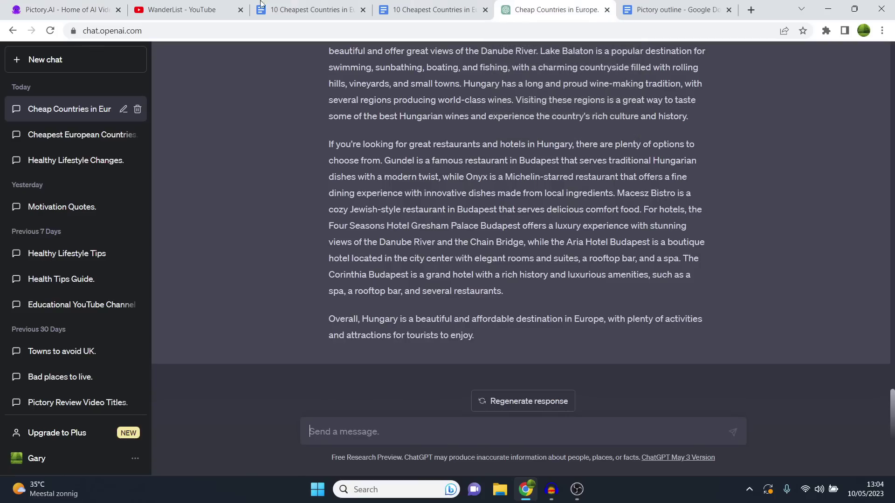
{"action": "left_click", "coordinate": [181, 9]}
{"action": "scroll", "coordinate": [561, 235], "scroll_direction": "down", "scroll_amount": 3}
{"action": "scroll", "coordinate": [560, 235], "scroll_direction": "up", "scroll_amount": 3}
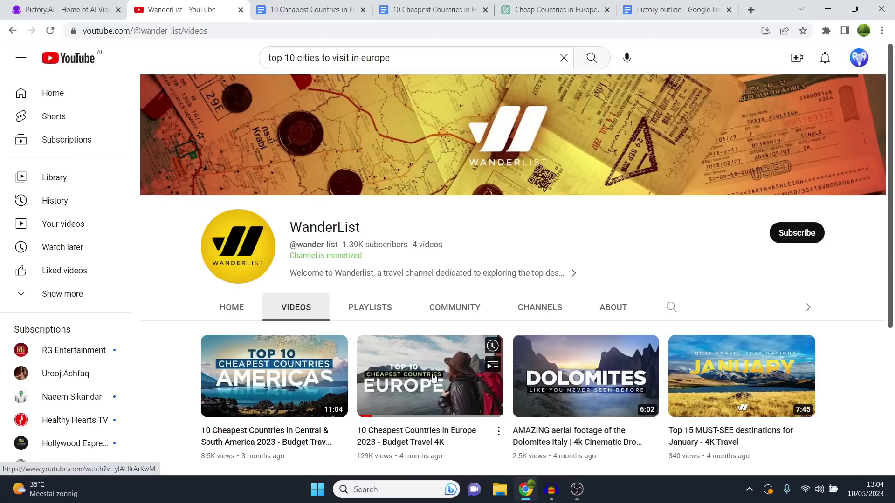
{"action": "left_click", "coordinate": [523, 4]}
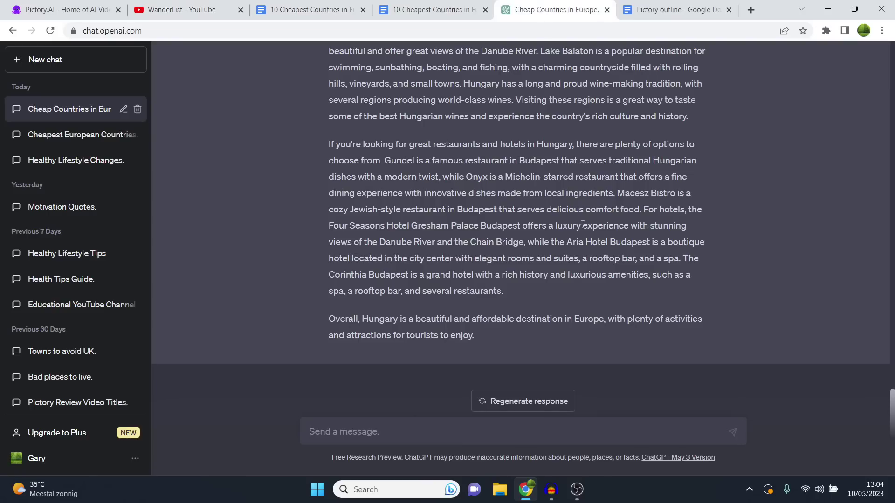
Copy ChatGPT's whole Hungary storyline, without the opening "Sure!", into the 10 Cheapest Countries in Europe script
{"action": "scroll", "coordinate": [565, 296], "scroll_direction": "up", "scroll_amount": 3}
{"action": "scroll", "coordinate": [565, 275], "scroll_direction": "up", "scroll_amount": 1}
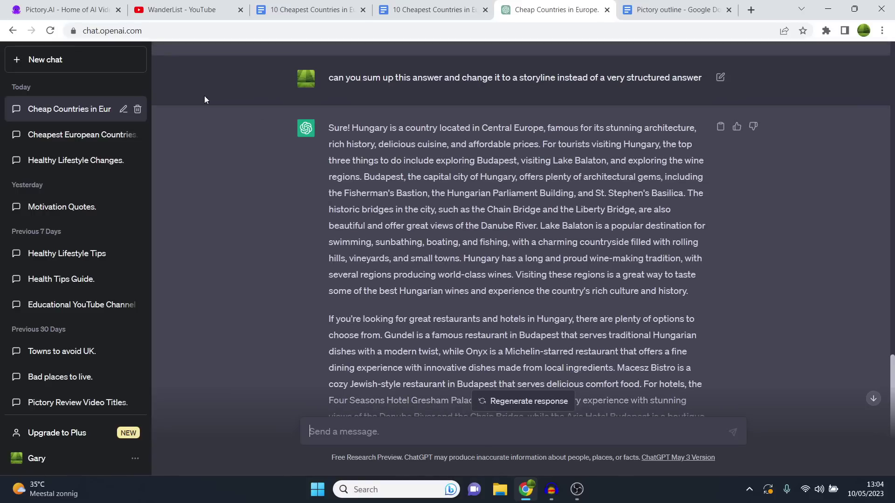
{"action": "left_click_drag", "start_coordinate": [353, 127], "coordinate": [692, 328]}
{"action": "right_click", "coordinate": [616, 249]}
{"action": "left_click", "coordinate": [597, 261]}
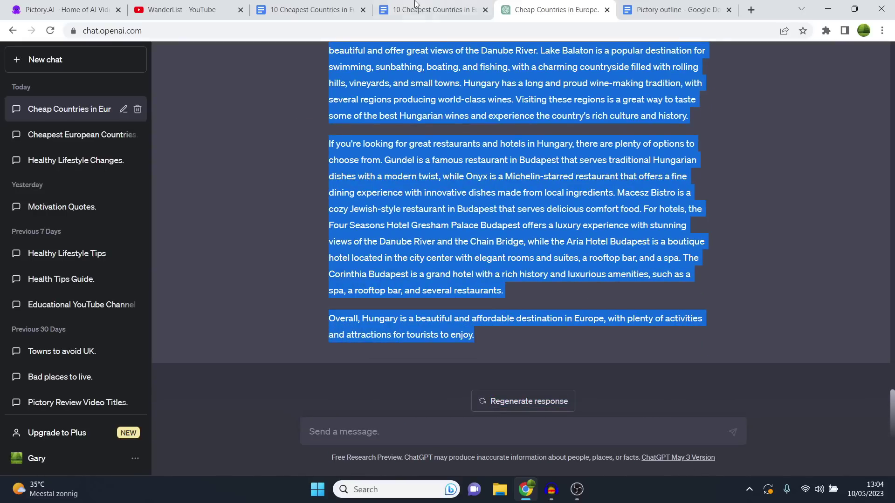
{"action": "left_click", "coordinate": [420, 8]}
{"action": "key", "text": "ctrl+v"}
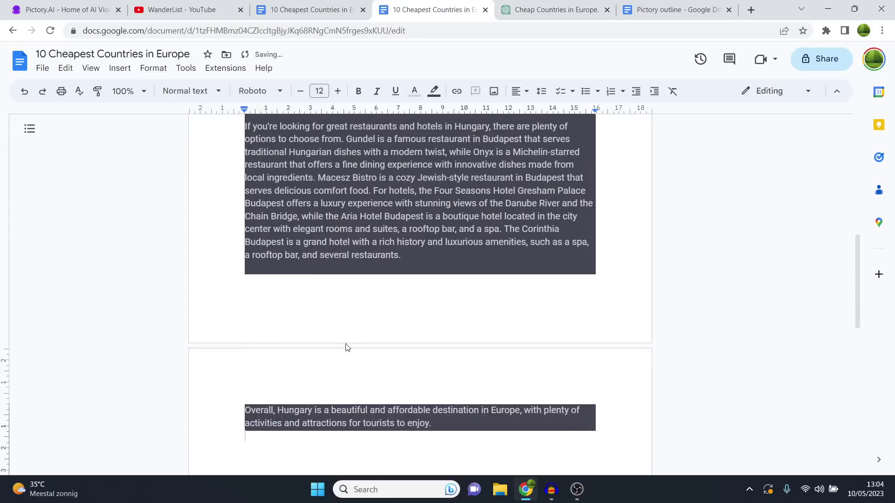
Add the line "Number 9 on our list is poland" below the Hungary text, taking the ninth country from ChatGPT's list
{"action": "scroll", "coordinate": [414, 290], "scroll_direction": "down", "scroll_amount": 4}
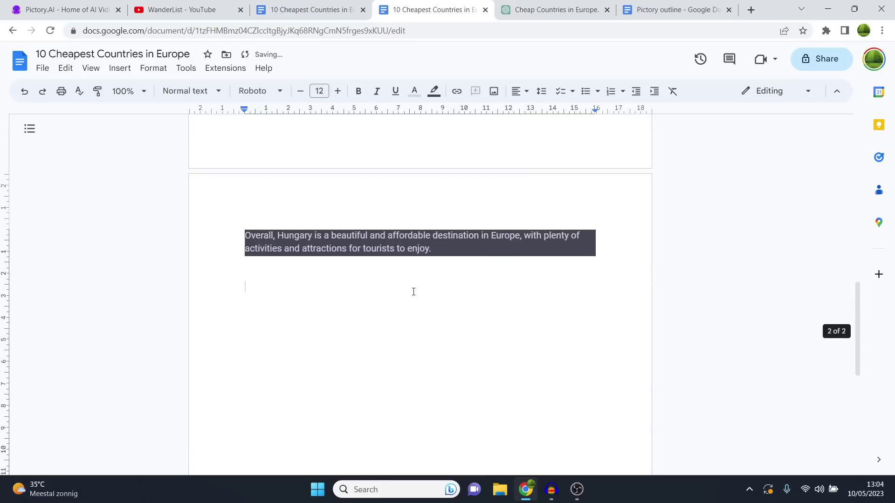
{"action": "type", "text": "Number 9 on our list is"}
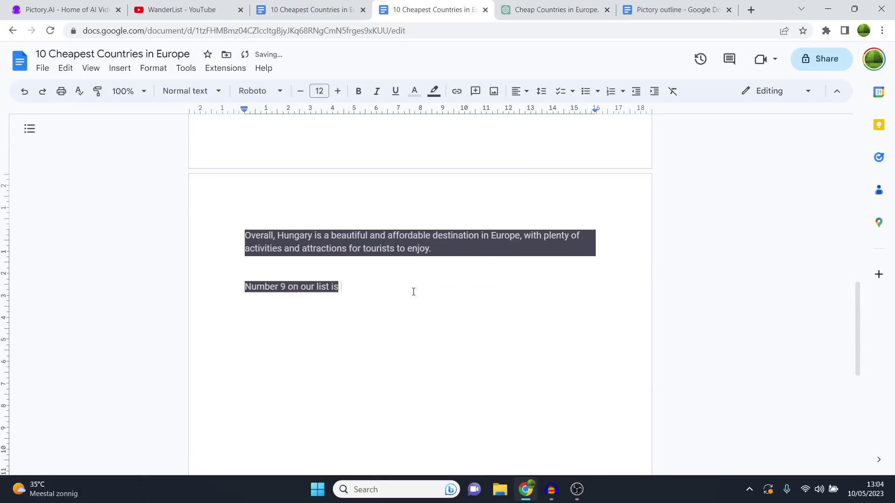
{"action": "left_click", "coordinate": [554, 9]}
{"action": "scroll", "coordinate": [492, 238], "scroll_direction": "down", "scroll_amount": 5}
{"action": "scroll", "coordinate": [492, 238], "scroll_direction": "up", "scroll_amount": 15}
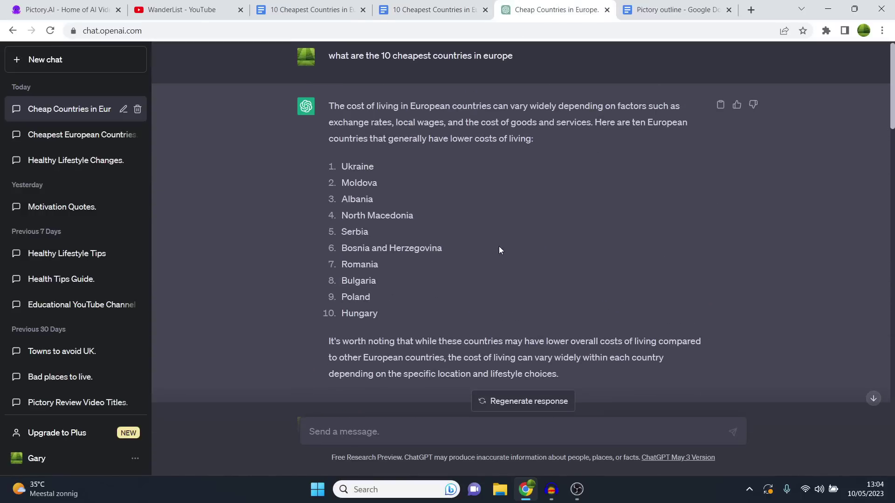
{"action": "scroll", "coordinate": [406, 313], "scroll_direction": "down", "scroll_amount": 8}
{"action": "scroll", "coordinate": [436, 344], "scroll_direction": "down", "scroll_amount": 10}
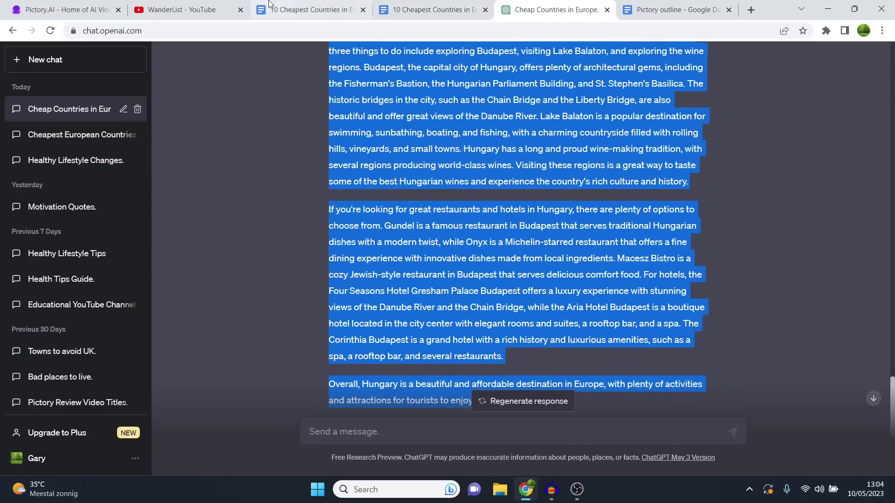
{"action": "left_click", "coordinate": [429, 9]}
{"action": "type", "text": "Pola"}
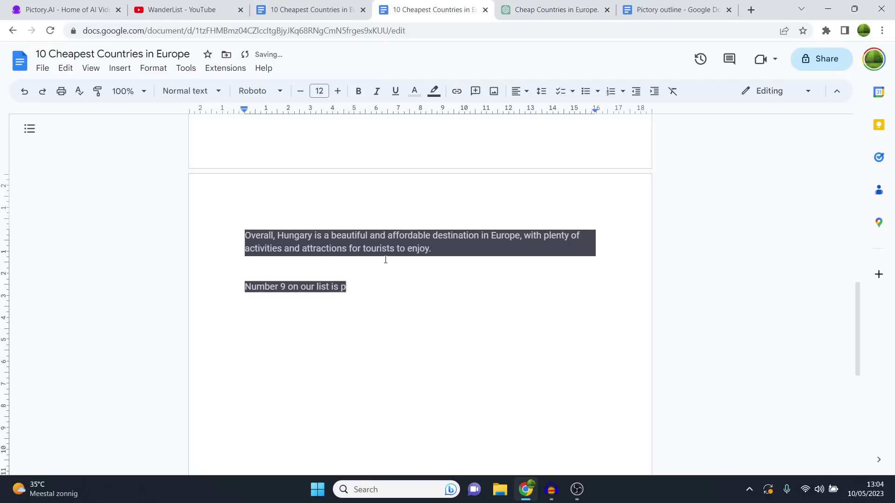
Reuse the earlier Hungary information request in ChatGPT, replacing "about Hungary" with "about Poland", and send it
{"action": "key", "text": "ctrl+Tab"}
{"action": "scroll", "coordinate": [502, 261], "scroll_direction": "up", "scroll_amount": 15}
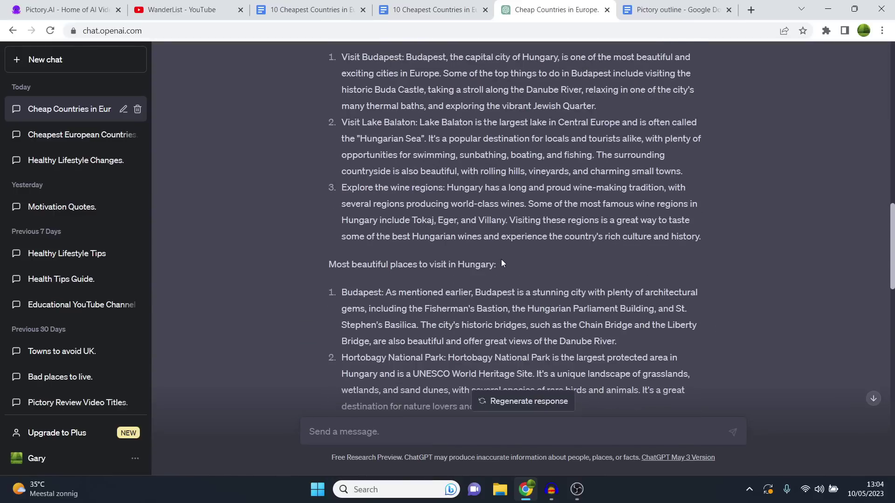
{"action": "scroll", "coordinate": [501, 262], "scroll_direction": "up", "scroll_amount": 1}
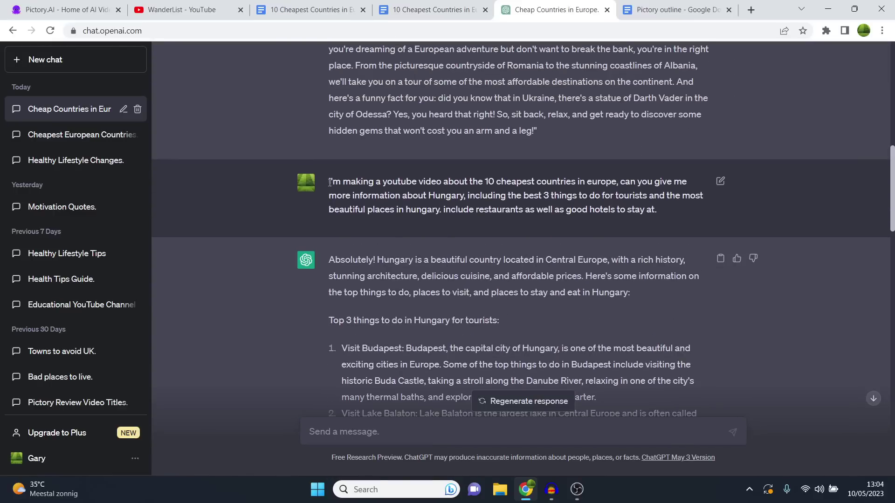
{"action": "left_click_drag", "start_coordinate": [328, 184], "coordinate": [680, 219]}
{"action": "right_click", "coordinate": [626, 193]}
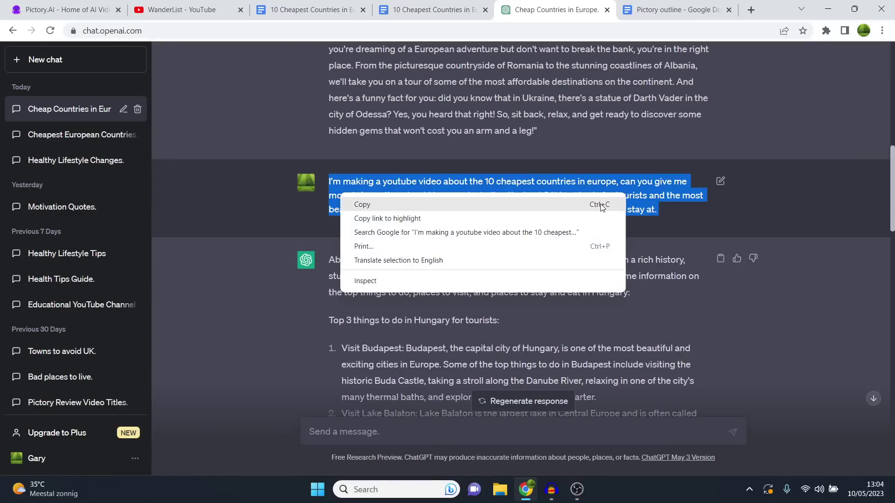
{"action": "left_click", "coordinate": [626, 204]}
{"action": "scroll", "coordinate": [496, 335], "scroll_direction": "down", "scroll_amount": 7}
{"action": "left_click", "coordinate": [400, 430]}
{"action": "key", "text": "ctrl+v"}
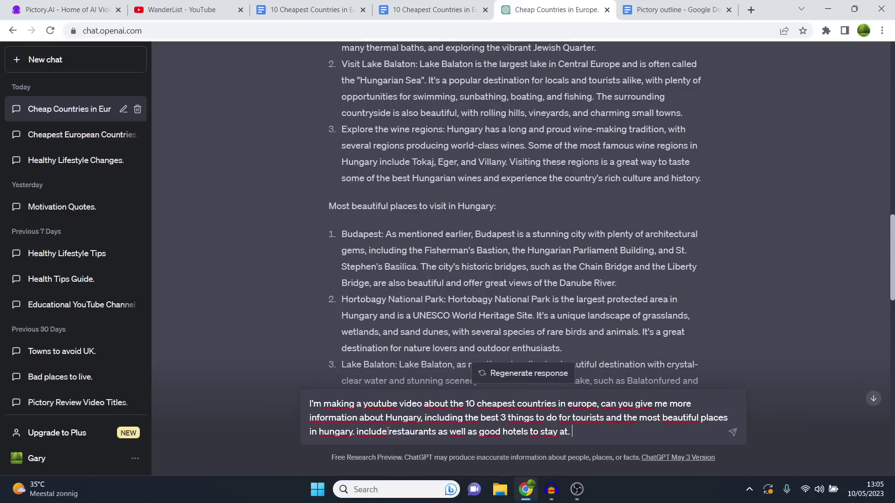
{"action": "left_click_drag", "start_coordinate": [385, 418], "coordinate": [421, 417]}
{"action": "type", "text": "Poland"}
{"action": "key", "text": "Return"}
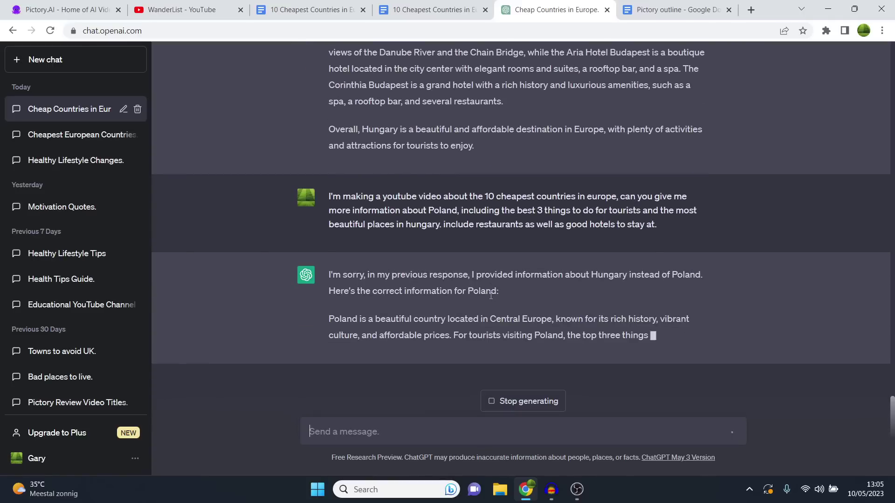
Copy the earlier request to sum up the answer and change it to a storyline while the Poland answer generates
{"action": "scroll", "coordinate": [499, 289], "scroll_direction": "up", "scroll_amount": 15}
{"action": "scroll", "coordinate": [412, 260], "scroll_direction": "down", "scroll_amount": 6}
{"action": "left_click_drag", "start_coordinate": [325, 281], "coordinate": [662, 265]}
{"action": "right_click", "coordinate": [686, 278]}
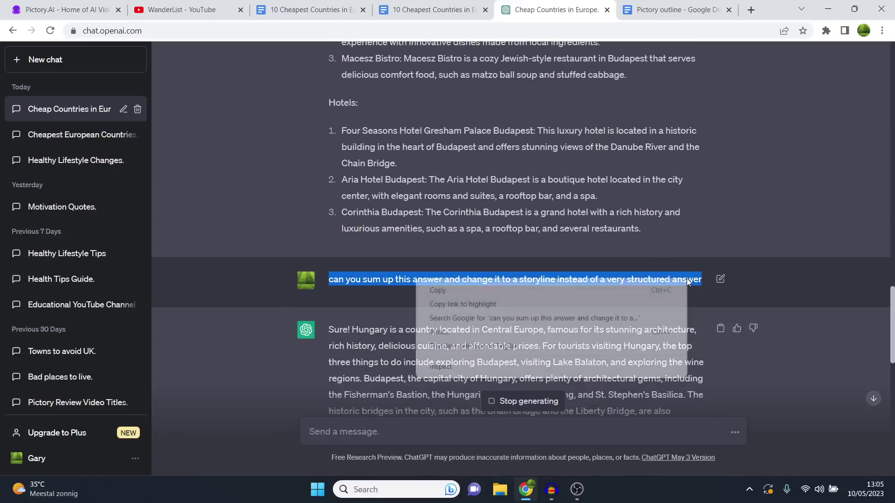
{"action": "left_click", "coordinate": [662, 286]}
{"action": "scroll", "coordinate": [626, 258], "scroll_direction": "down", "scroll_amount": 4}
{"action": "scroll", "coordinate": [627, 259], "scroll_direction": "down", "scroll_amount": 10}
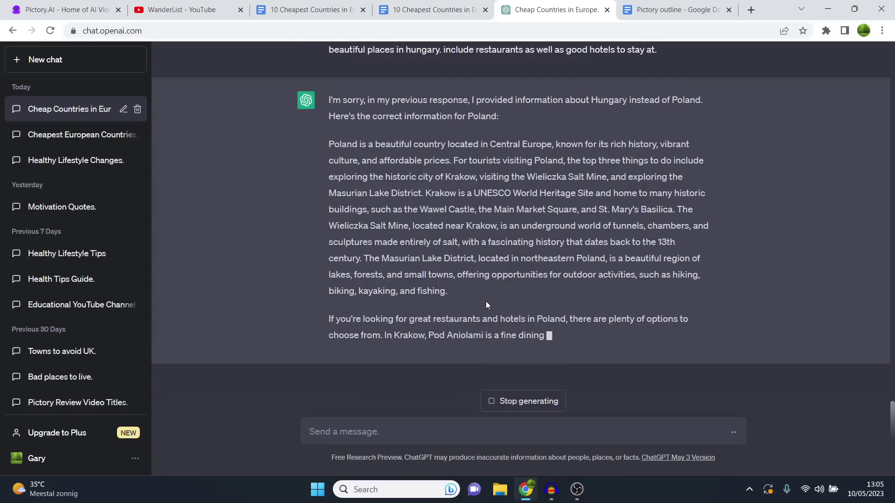
Revisit the storyline request and read ChatGPT's Poland answer, covering attractions, restaurants, hotels and other beautiful places
{"action": "scroll", "coordinate": [508, 261], "scroll_direction": "up", "scroll_amount": 5}
{"action": "scroll", "coordinate": [555, 245], "scroll_direction": "down", "scroll_amount": 5}
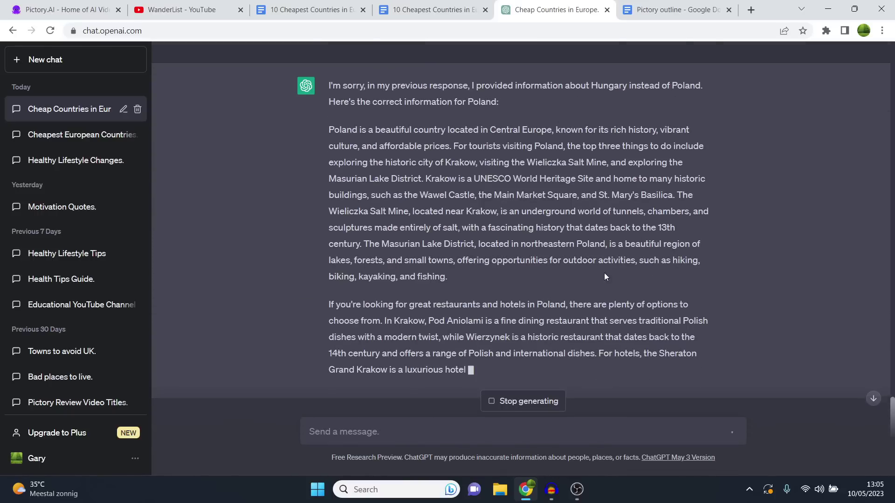
{"action": "scroll", "coordinate": [604, 272], "scroll_direction": "up", "scroll_amount": 10}
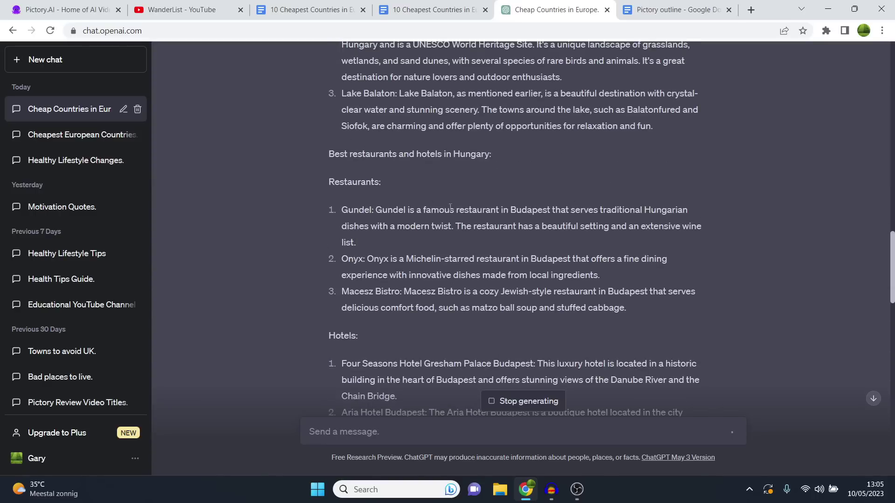
{"action": "scroll", "coordinate": [450, 207], "scroll_direction": "down", "scroll_amount": 5}
{"action": "triple_click", "coordinate": [513, 275]}
{"action": "scroll", "coordinate": [513, 275], "scroll_direction": "up", "scroll_amount": 3}
{"action": "scroll", "coordinate": [513, 272], "scroll_direction": "down", "scroll_amount": 2}
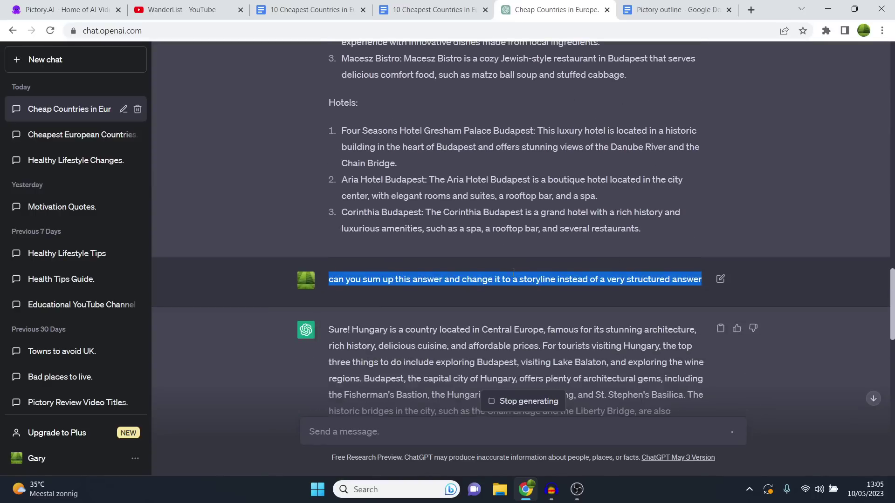
{"action": "scroll", "coordinate": [582, 254], "scroll_direction": "down", "scroll_amount": 15}
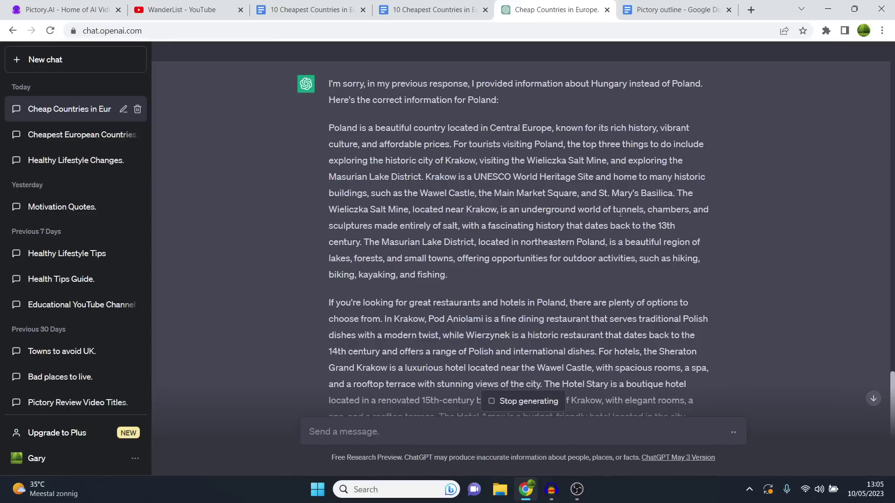
{"action": "scroll", "coordinate": [578, 228], "scroll_direction": "down", "scroll_amount": 6}
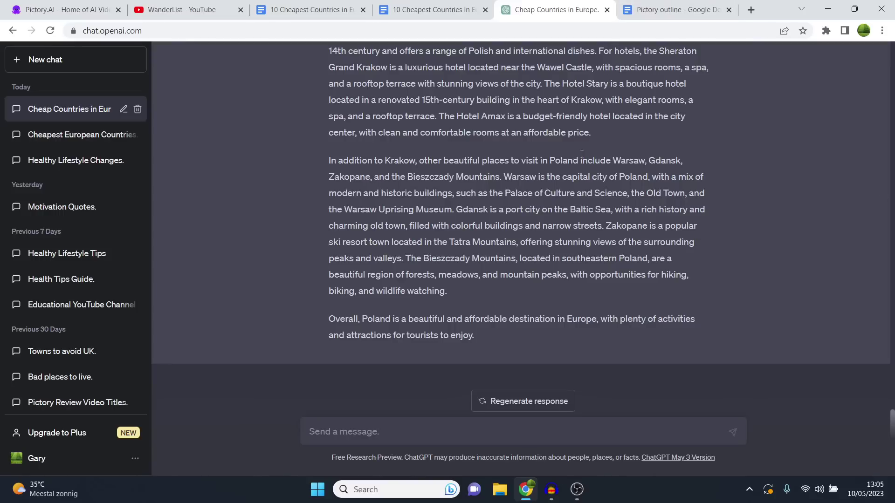
Copy ChatGPT's Poland text, without its apology, into the script below the number 9 line
{"action": "scroll", "coordinate": [521, 148], "scroll_direction": "up", "scroll_amount": 7}
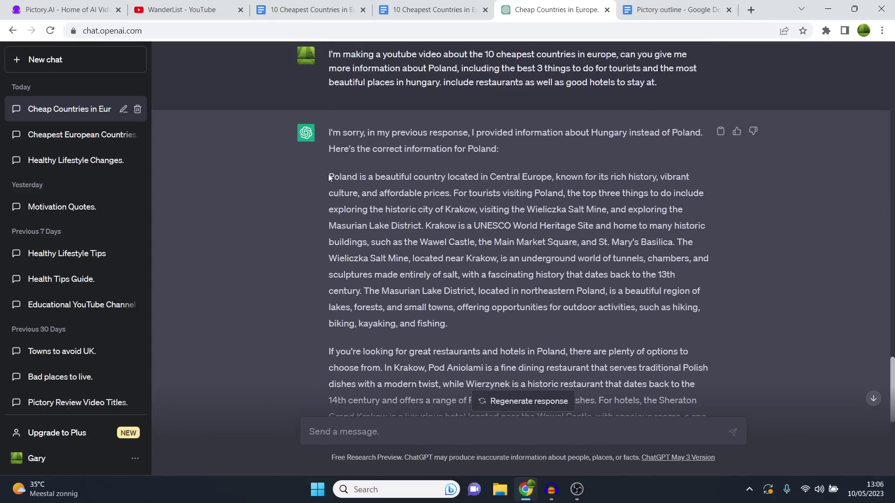
{"action": "left_click", "coordinate": [428, 10]}
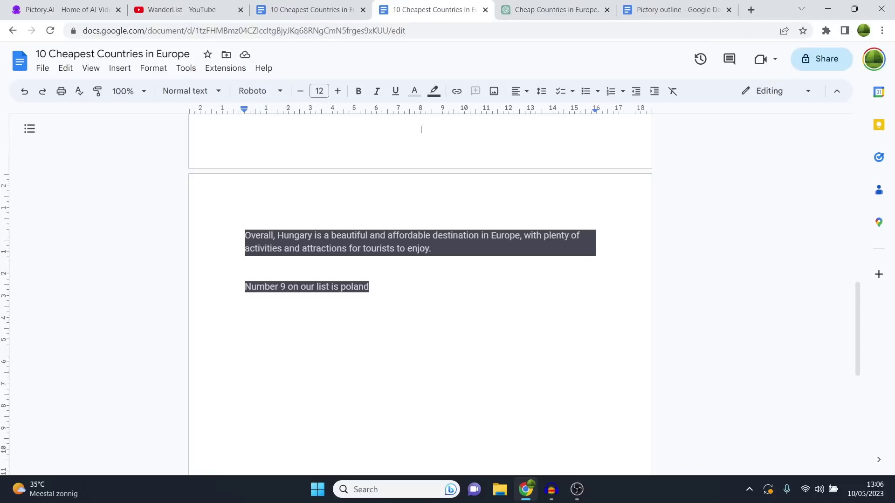
{"action": "scroll", "coordinate": [420, 135], "scroll_direction": "down", "scroll_amount": 10}
{"action": "scroll", "coordinate": [420, 143], "scroll_direction": "down", "scroll_amount": 3}
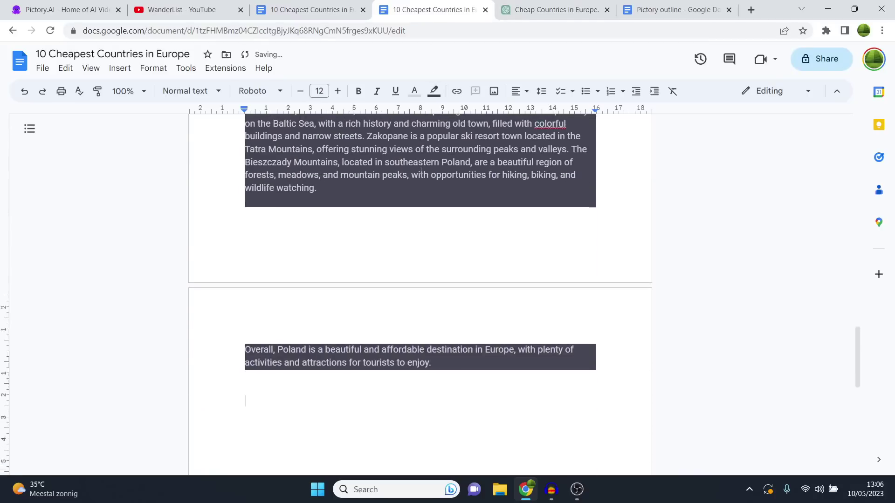
Add the line "Number 8 on the list is Bulgaria" below the Poland text, taking the eighth country from ChatGPT's list
{"action": "type", "text": "Number 8"}
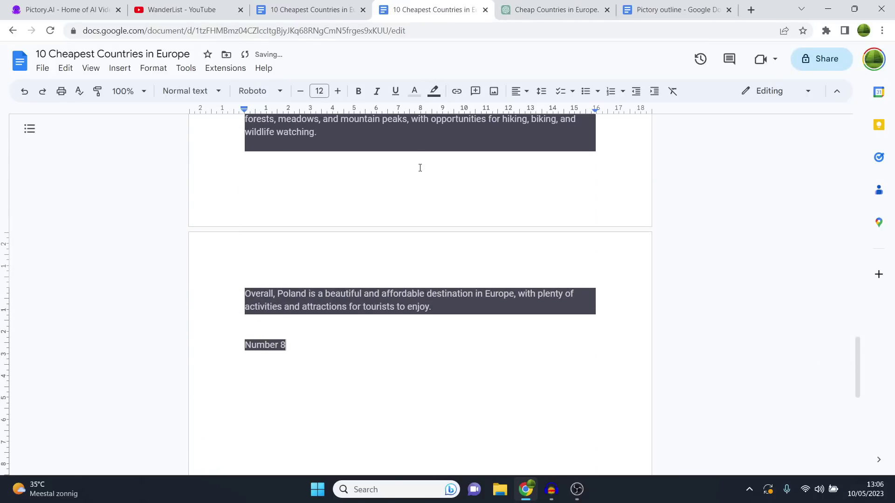
{"action": "type", "text": " on the list"}
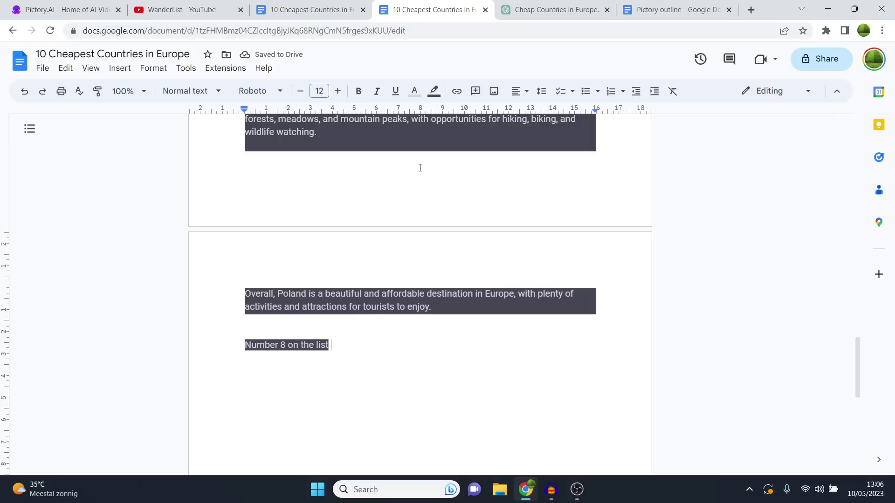
{"action": "type", "text": "is"}
{"action": "key", "text": "ctrl+Tab"}
{"action": "scroll", "coordinate": [387, 285], "scroll_direction": "up", "scroll_amount": 15}
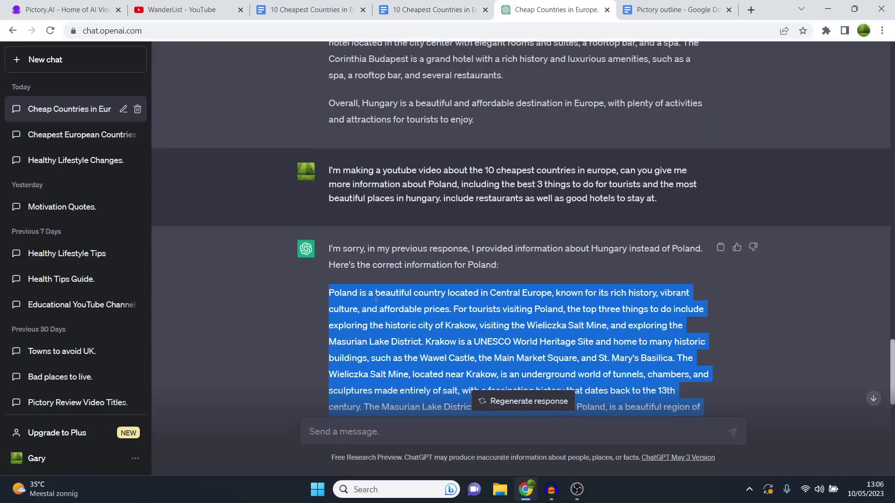
{"action": "scroll", "coordinate": [386, 286], "scroll_direction": "up", "scroll_amount": 20}
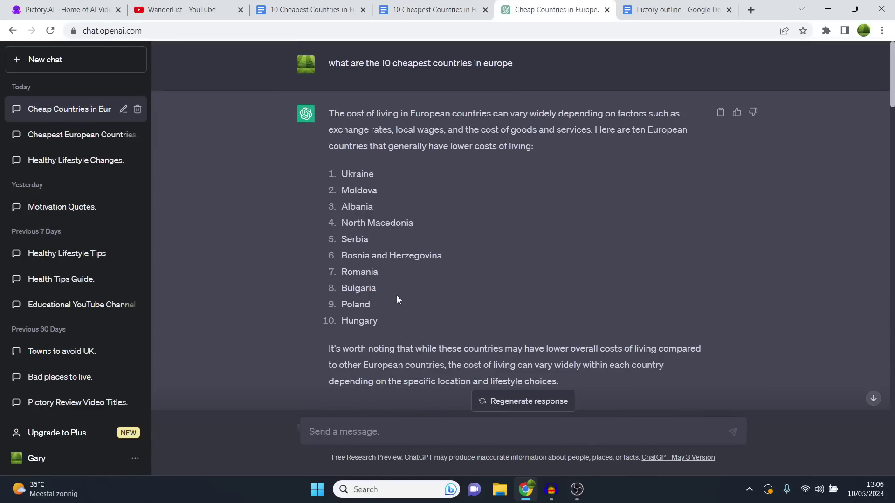
{"action": "scroll", "coordinate": [396, 296], "scroll_direction": "down", "scroll_amount": 15}
{"action": "scroll", "coordinate": [417, 316], "scroll_direction": "down", "scroll_amount": 15}
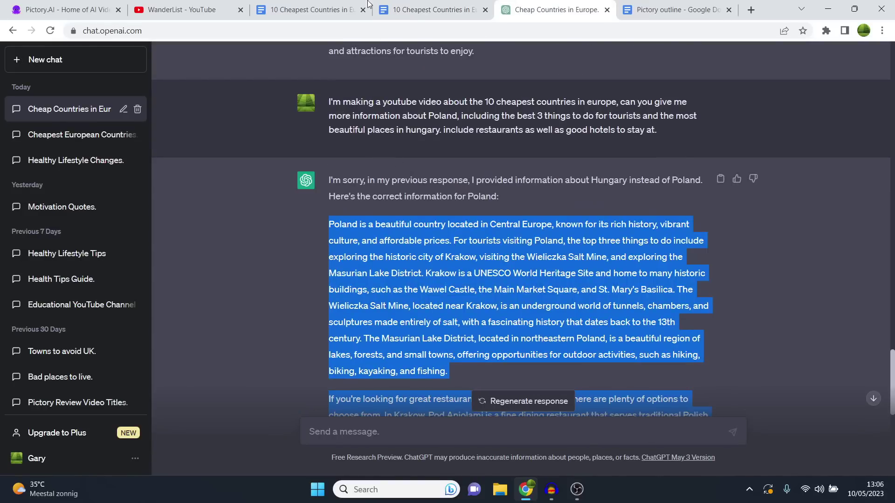
{"action": "key", "text": "ctrl+shift+Tab"}
{"action": "type", "text": "Bulgar"}
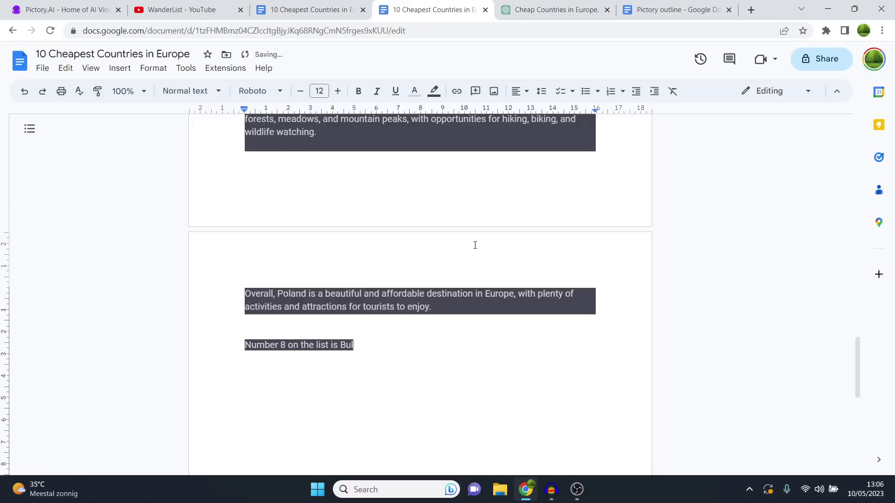
Send ChatGPT the earlier request for more information about a country again, replacing Poland with Bulgaria
{"action": "key", "text": "ctrl+Tab"}
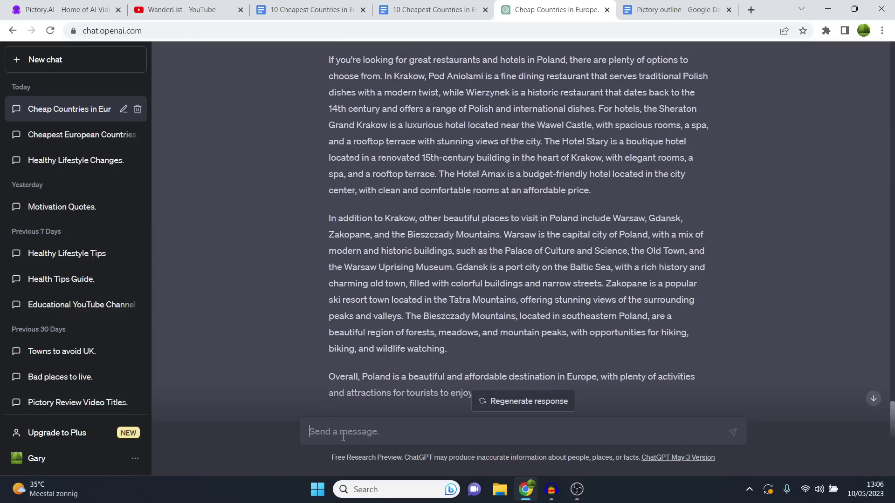
{"action": "key", "text": "ctrl+v"}
{"action": "double_click", "coordinate": [398, 418]}
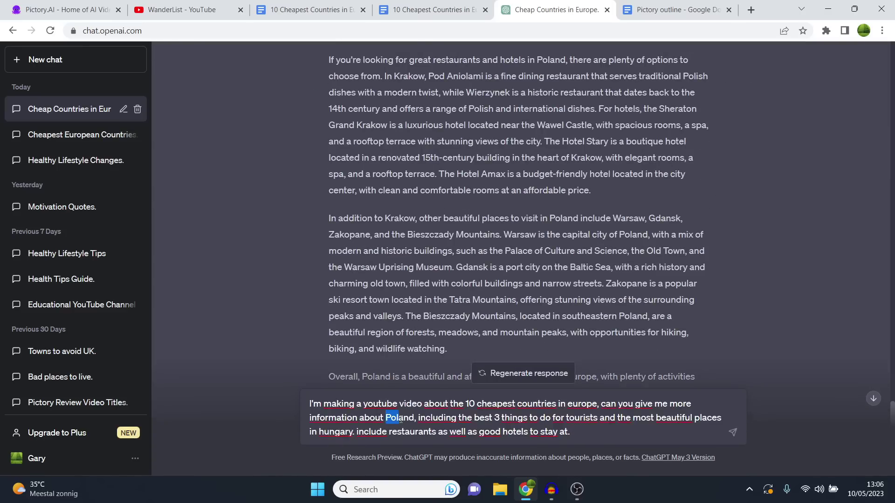
{"action": "type", "text": "Bulgaria"}
{"action": "key", "text": "Return"}
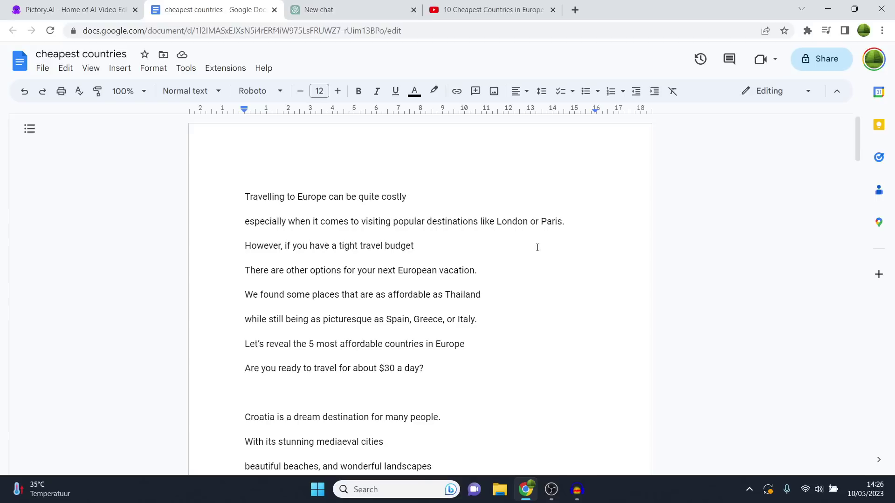
Look through the cheapest countries script, from the introduction through the country sections, and return to its beginning
{"action": "scroll", "coordinate": [493, 280], "scroll_direction": "down", "scroll_amount": 10}
{"action": "scroll", "coordinate": [493, 230], "scroll_direction": "down", "scroll_amount": 15}
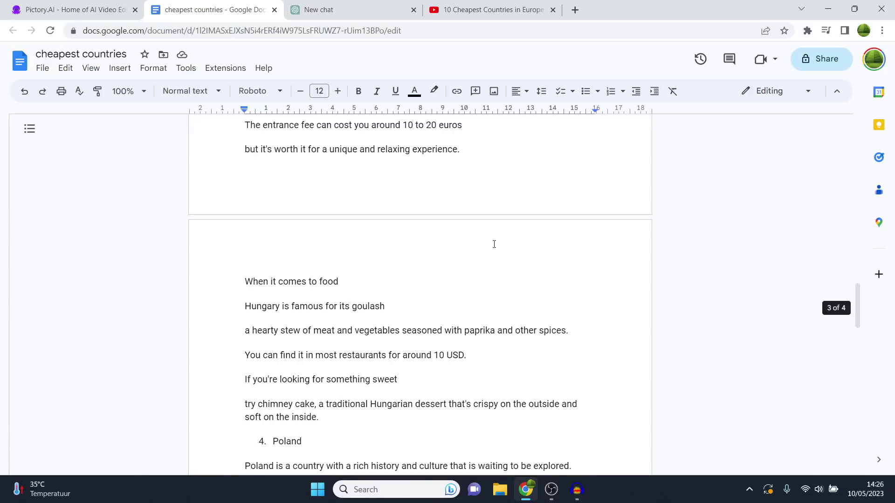
{"action": "scroll", "coordinate": [494, 247], "scroll_direction": "down", "scroll_amount": 5}
{"action": "scroll", "coordinate": [502, 250], "scroll_direction": "up", "scroll_amount": 20}
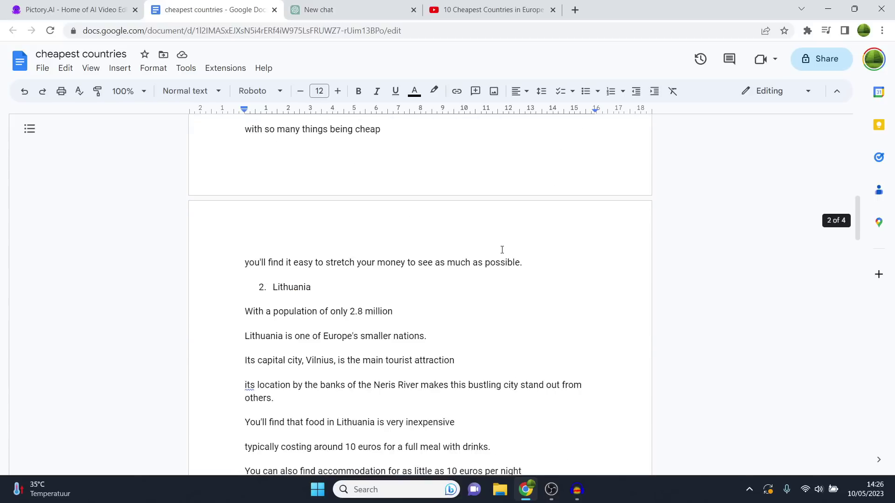
{"action": "scroll", "coordinate": [502, 250], "scroll_direction": "up", "scroll_amount": 1}
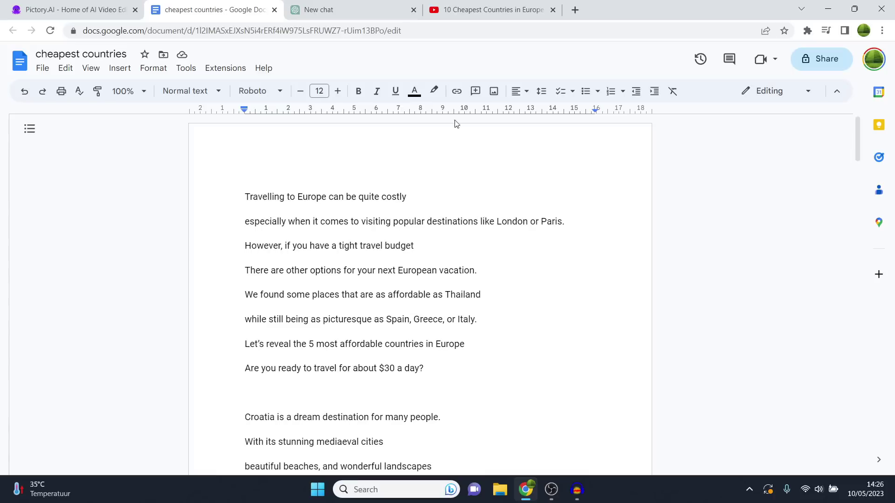
Show the transcript of WanderList's YouTube video about the 10 cheapest countries in Europe and hide its timestamps
{"action": "left_click", "coordinate": [441, 5]}
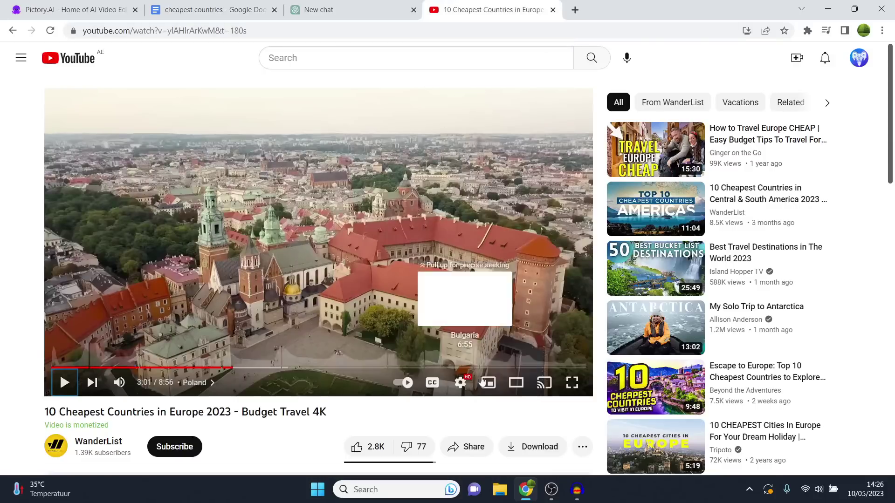
{"action": "left_click", "coordinate": [582, 447]}
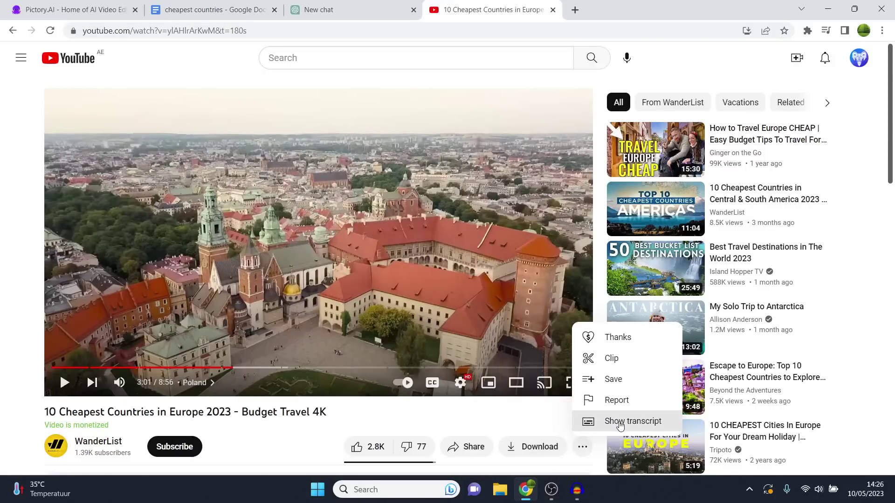
{"action": "left_click", "coordinate": [620, 422]}
{"action": "left_click", "coordinate": [800, 106]}
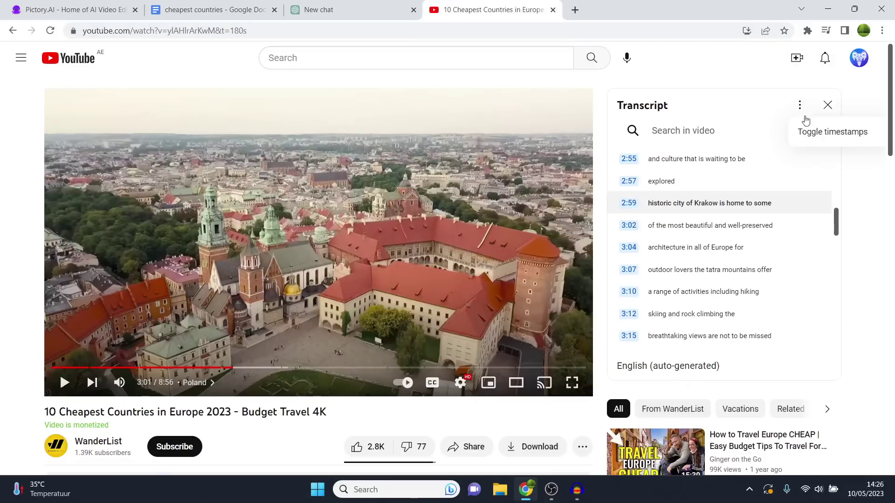
{"action": "left_click", "coordinate": [810, 134]}
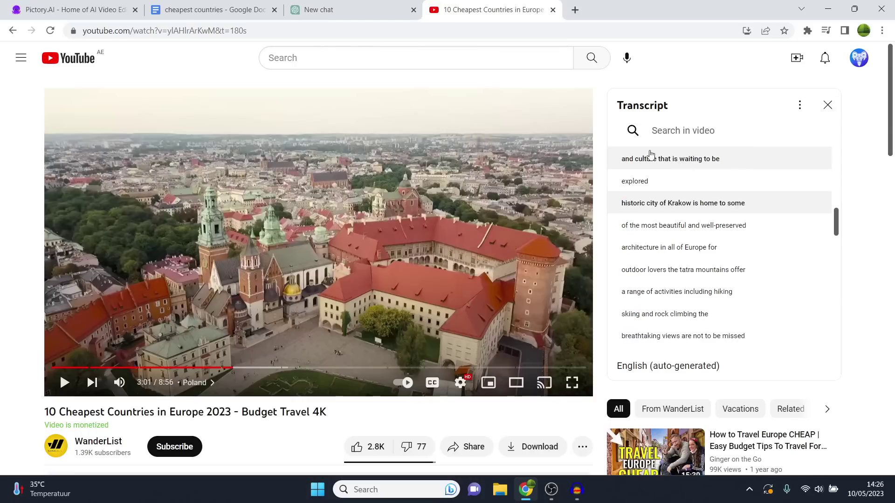
Copy the video transcript from "traveling to Europe can be so expensive" through the closing line "watching and see you next time"
{"action": "scroll", "coordinate": [671, 199], "scroll_direction": "up", "scroll_amount": 5}
{"action": "scroll", "coordinate": [673, 211], "scroll_direction": "up", "scroll_amount": 8}
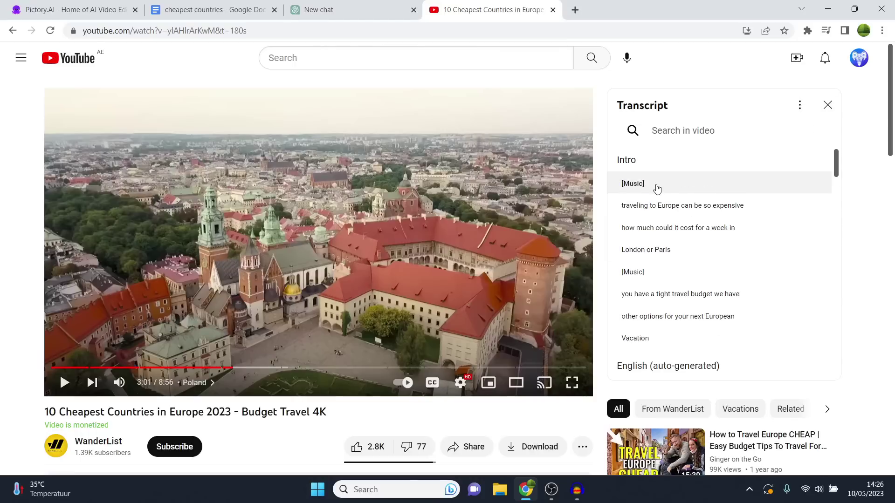
{"action": "left_click_drag", "start_coordinate": [616, 206], "coordinate": [777, 357]}
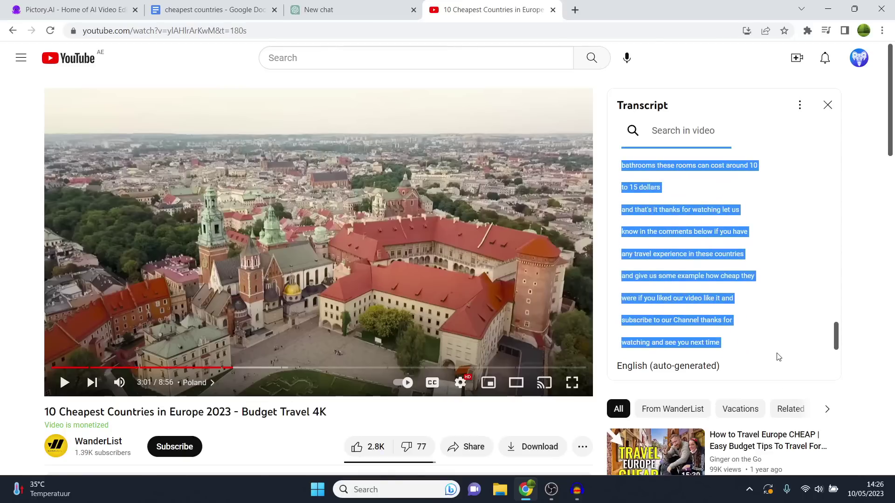
{"action": "right_click", "coordinate": [686, 298]}
{"action": "left_click", "coordinate": [651, 310]}
Ask ChatGPT "please rewrite this script" in the new chat, followed by the copied transcript
{"action": "left_click", "coordinate": [372, 7]}
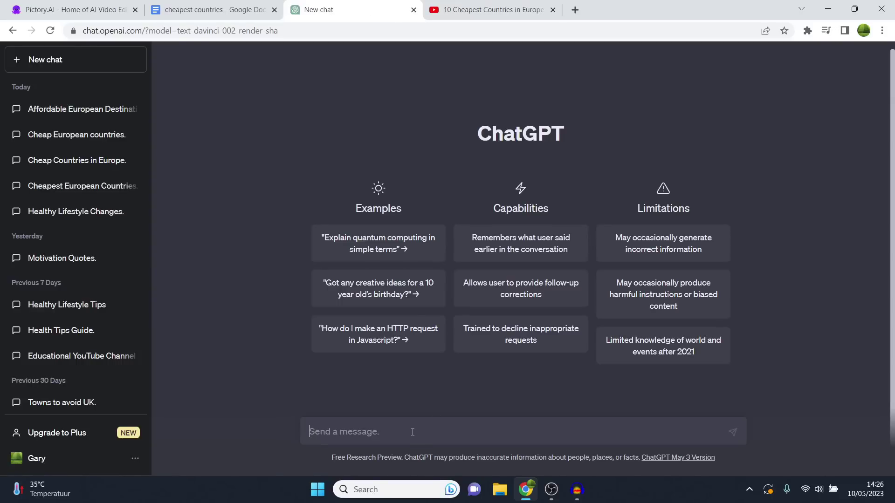
{"action": "type", "text": "please rewrite this script"}
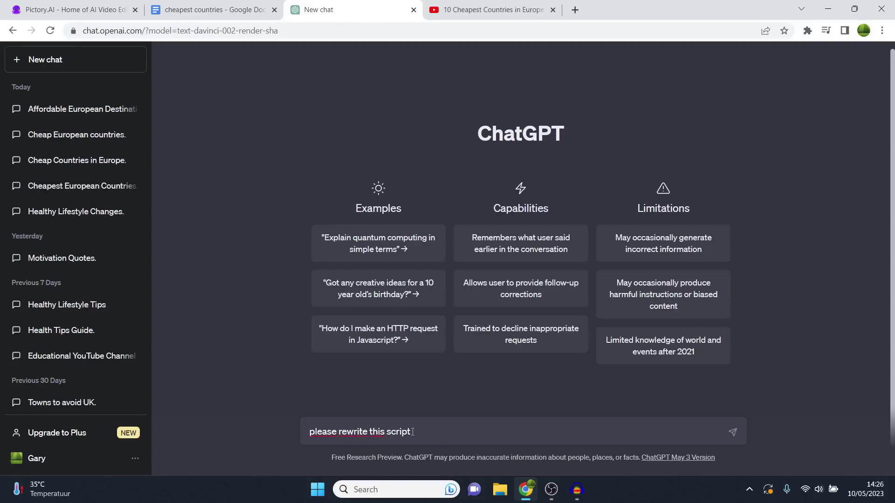
{"action": "key", "text": "ctrl+v"}
{"action": "key", "text": "Return"}
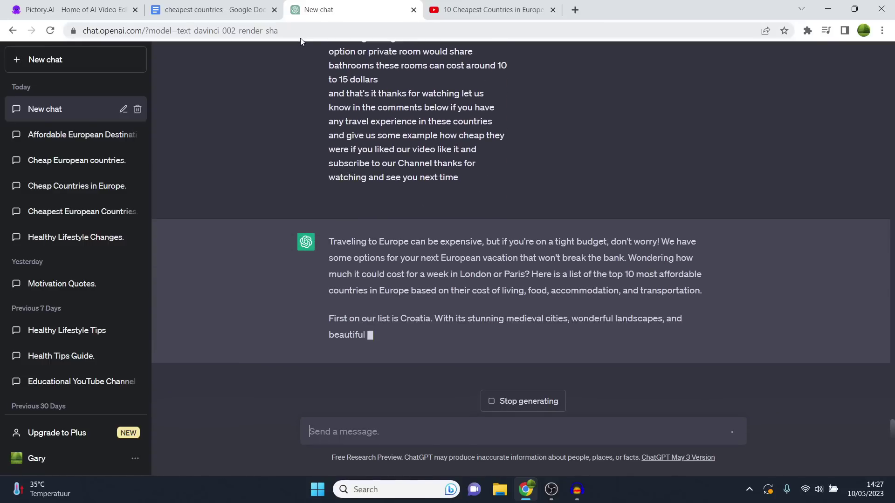
Copy the entire cheapest countries script from Google Docs into Pictory's script editor, under the title "5 cheapest countries"
{"action": "left_click", "coordinate": [214, 9]}
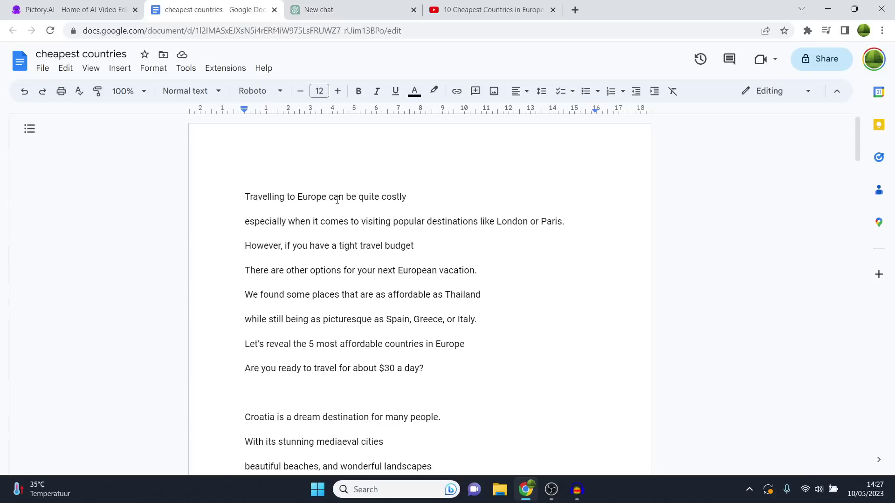
{"action": "left_click_drag", "start_coordinate": [234, 198], "coordinate": [462, 498]}
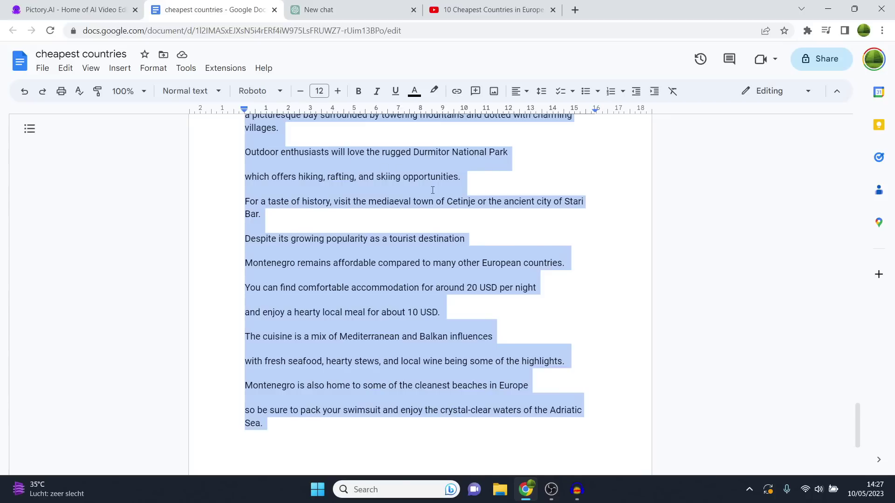
{"action": "left_click", "coordinate": [209, 4]}
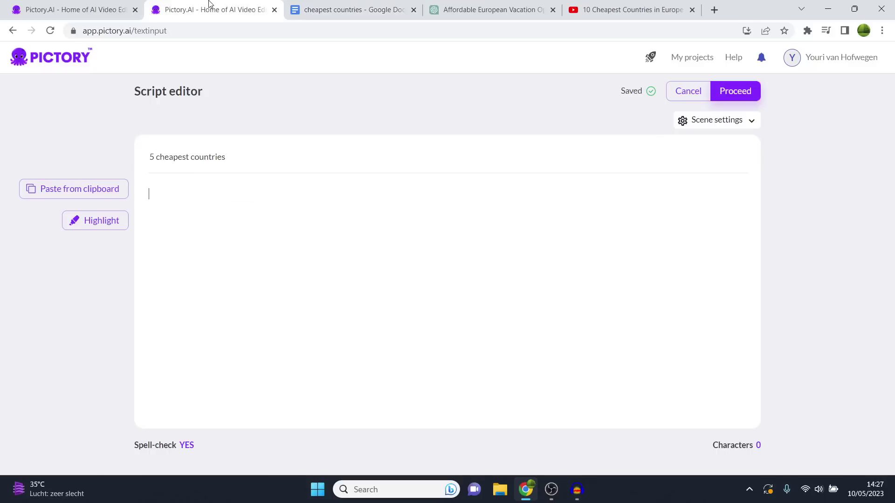
{"action": "key", "text": "ctrl+v"}
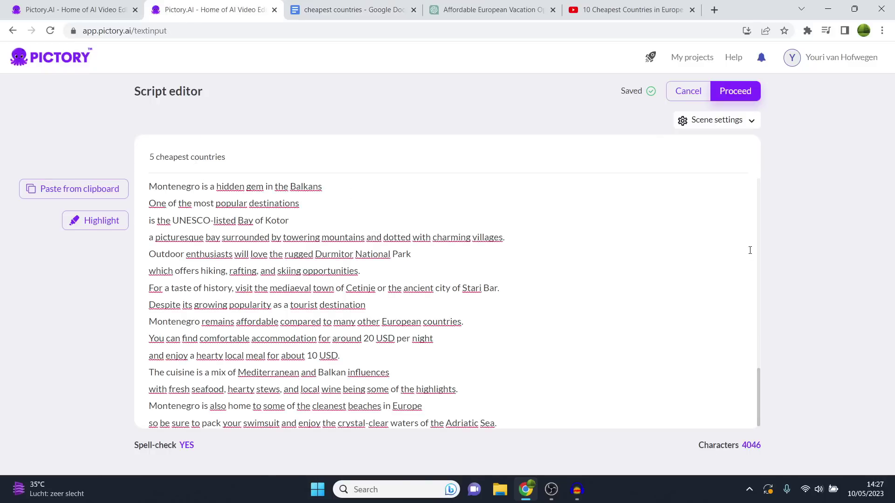
Choose the type of break that creates new scenes in the scene settings, leaving keyword highlighting and visuals selection automatic
{"action": "scroll", "coordinate": [396, 285], "scroll_direction": "up", "scroll_amount": 5}
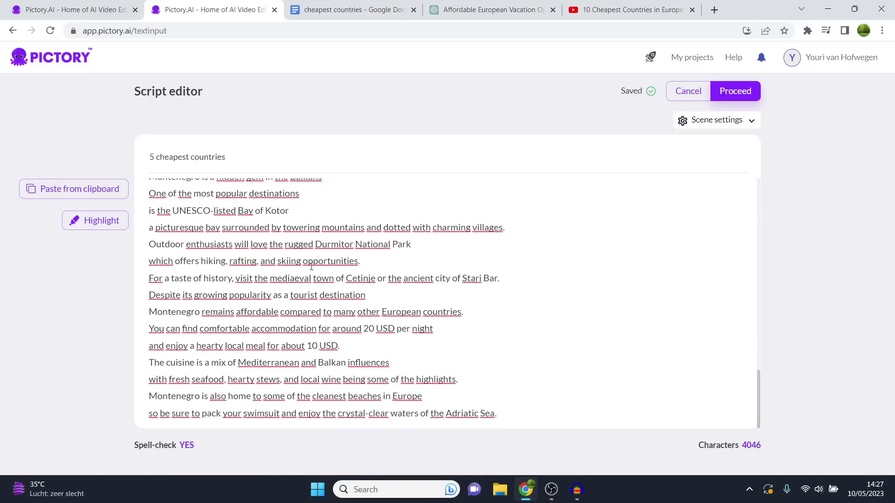
{"action": "scroll", "coordinate": [397, 285], "scroll_direction": "up", "scroll_amount": 10}
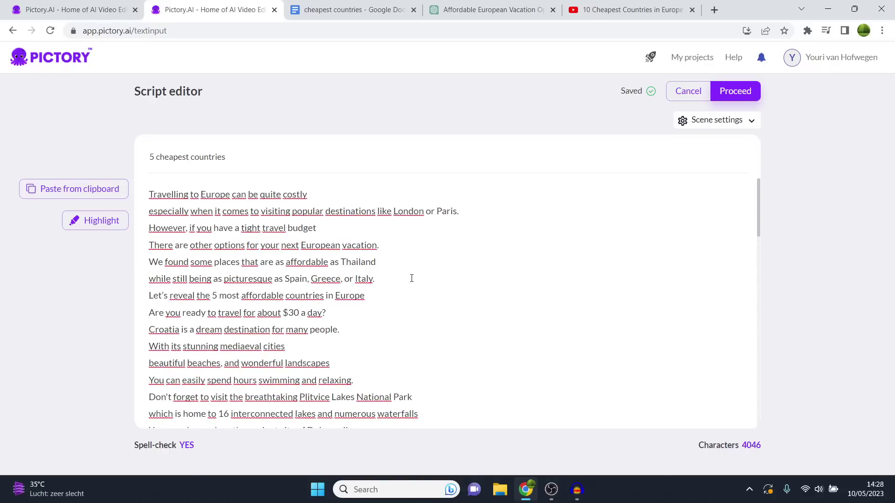
{"action": "left_click", "coordinate": [711, 121]}
{"action": "left_click", "coordinate": [742, 94]}
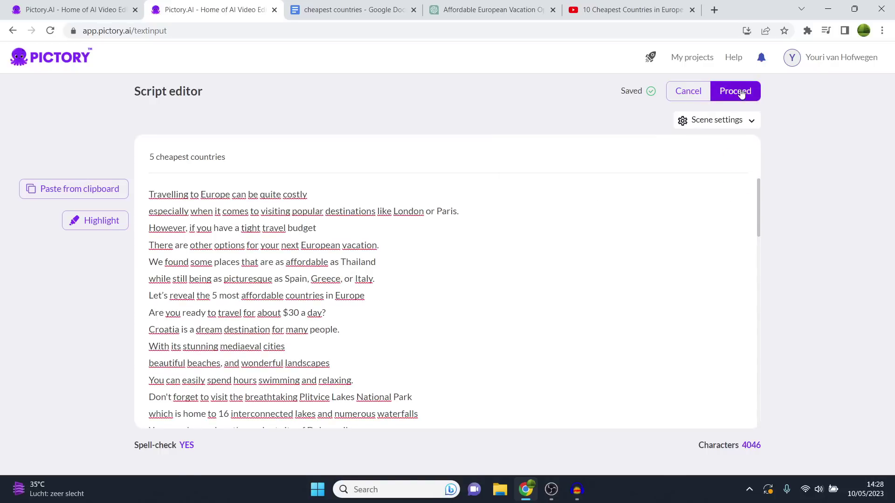
{"action": "left_click", "coordinate": [732, 121]}
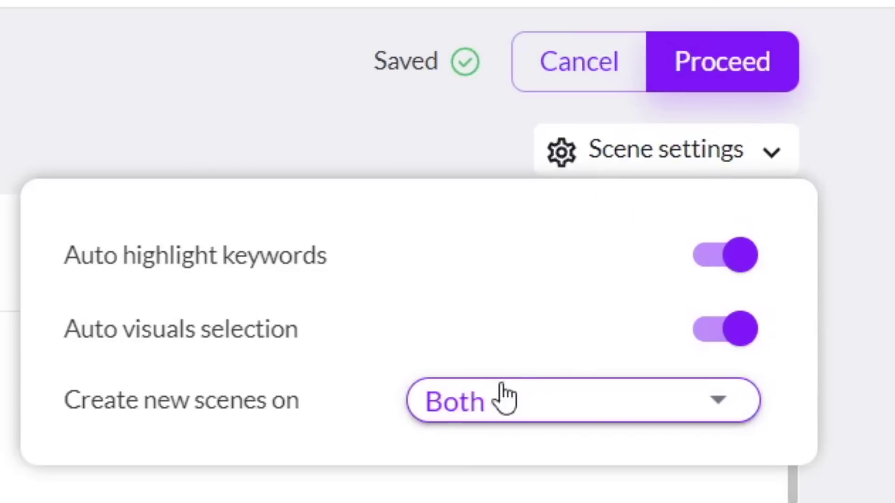
{"action": "left_click", "coordinate": [508, 400]}
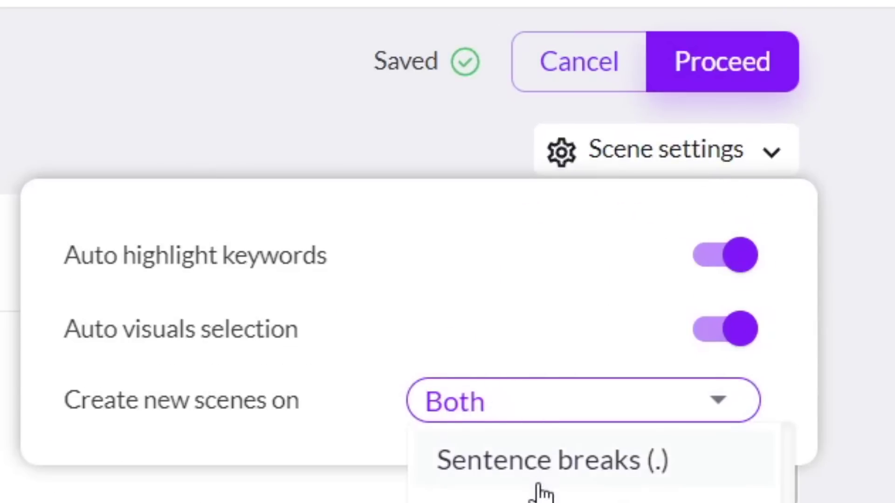
{"action": "left_click", "coordinate": [536, 500]}
{"action": "left_click", "coordinate": [308, 193]}
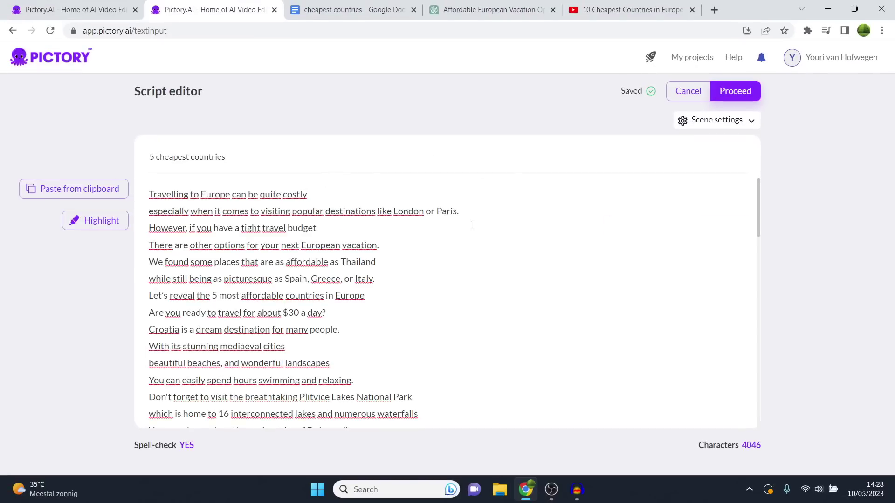
Proceed with the script and create the storyboard from the Subtitle Yellow template in 16:9 aspect ratio
{"action": "left_click", "coordinate": [752, 98]}
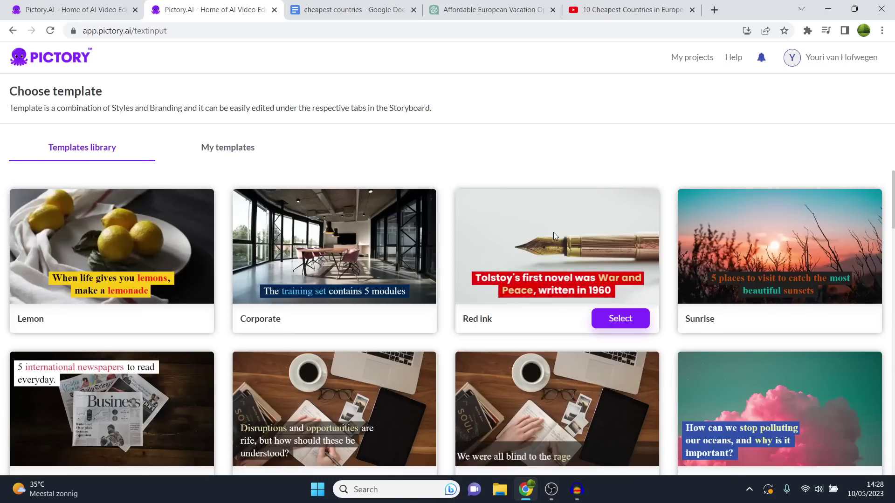
{"action": "scroll", "coordinate": [550, 234], "scroll_direction": "down", "scroll_amount": 7}
{"action": "scroll", "coordinate": [425, 295], "scroll_direction": "down", "scroll_amount": 15}
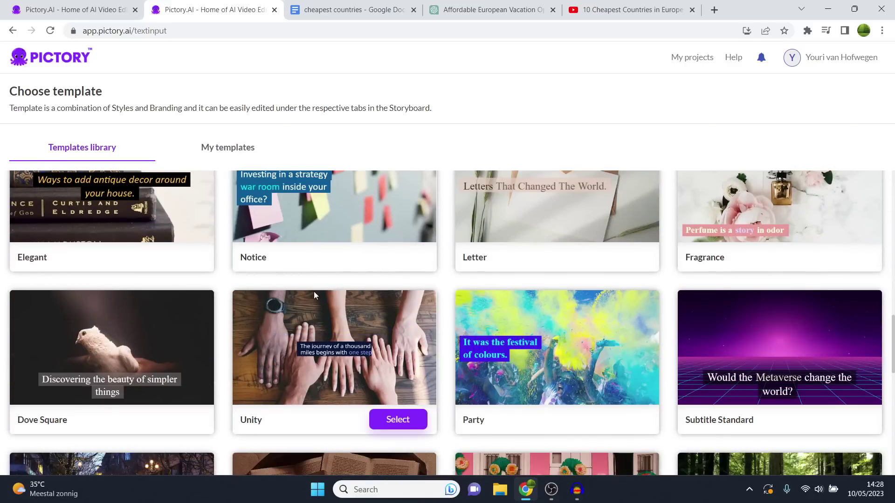
{"action": "scroll", "coordinate": [245, 306], "scroll_direction": "down", "scroll_amount": 3}
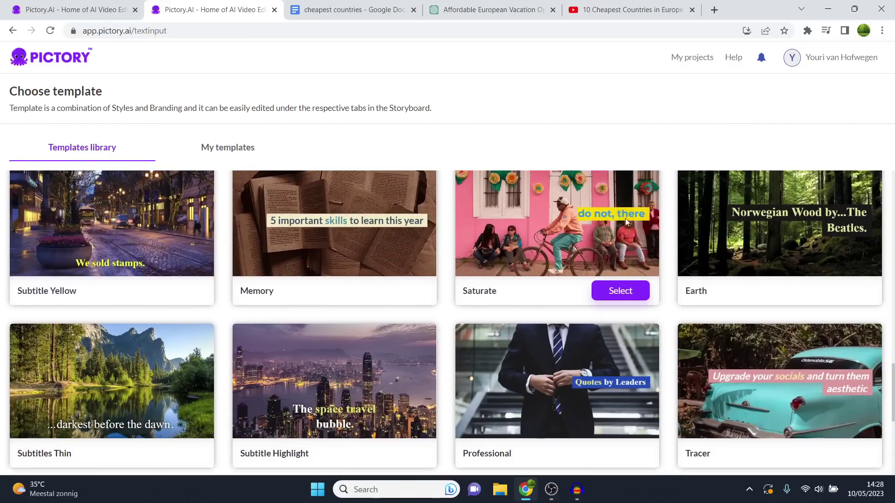
{"action": "mouse_move", "coordinate": [184, 291]}
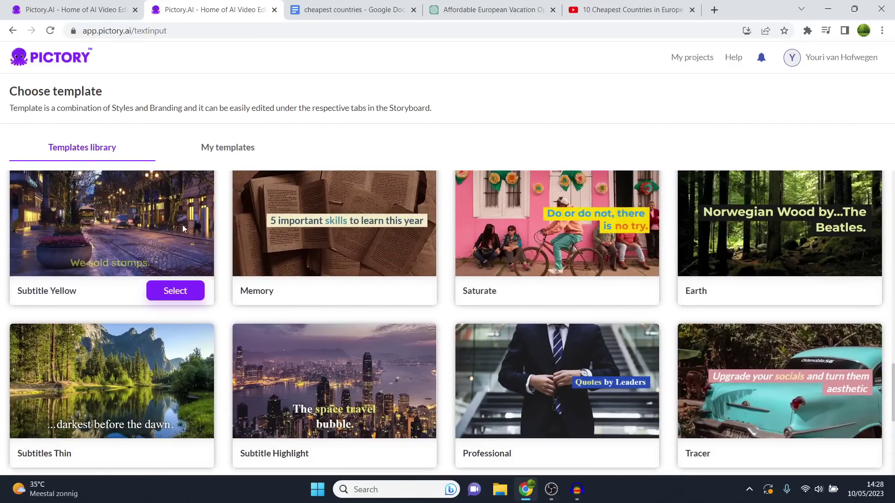
{"action": "left_click", "coordinate": [174, 293]}
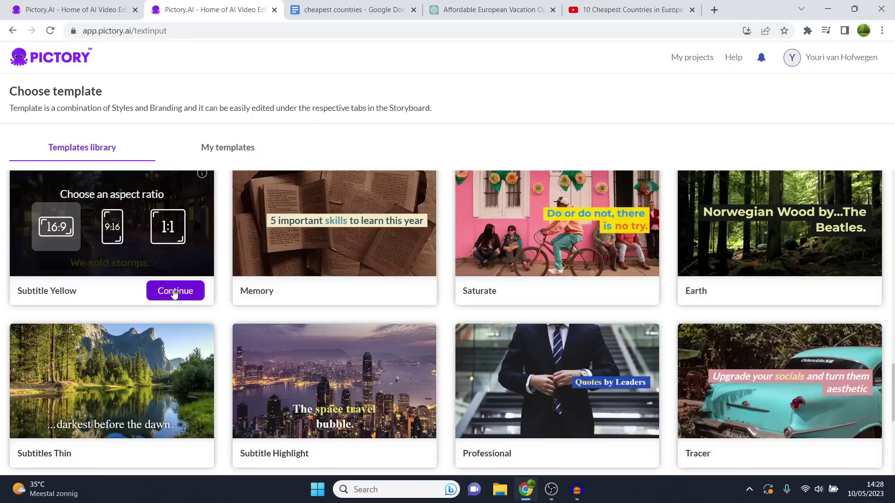
{"action": "left_click", "coordinate": [175, 291]}
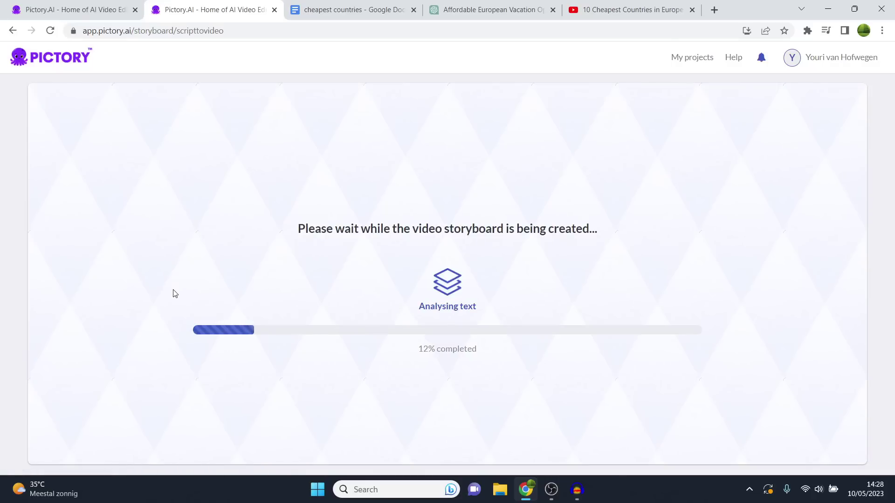
Revisit the source script while the storyboard is created, then look through the storyboard's scene texts from the introduction to Montenegro
{"action": "left_click", "coordinate": [336, 9]}
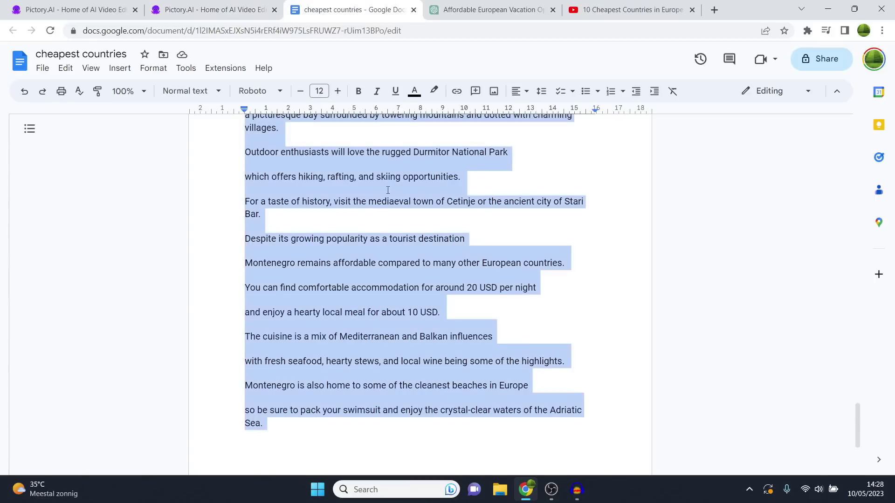
{"action": "left_click", "coordinate": [215, 10]}
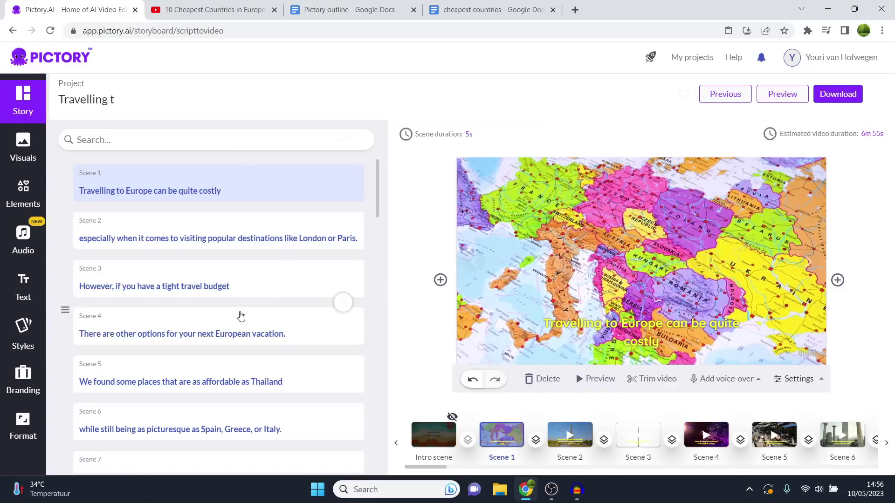
{"action": "scroll", "coordinate": [256, 310], "scroll_direction": "down", "scroll_amount": 20}
{"action": "scroll", "coordinate": [262, 350], "scroll_direction": "down", "scroll_amount": 20}
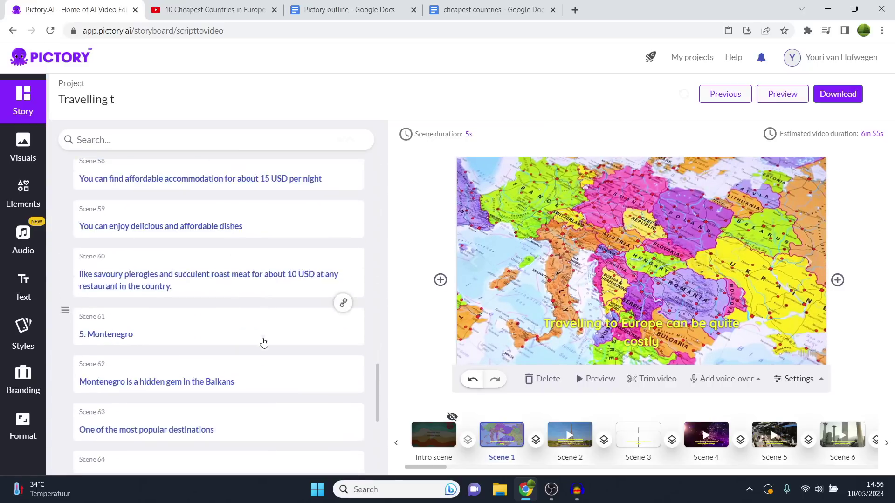
{"action": "scroll", "coordinate": [268, 417], "scroll_direction": "up", "scroll_amount": 20}
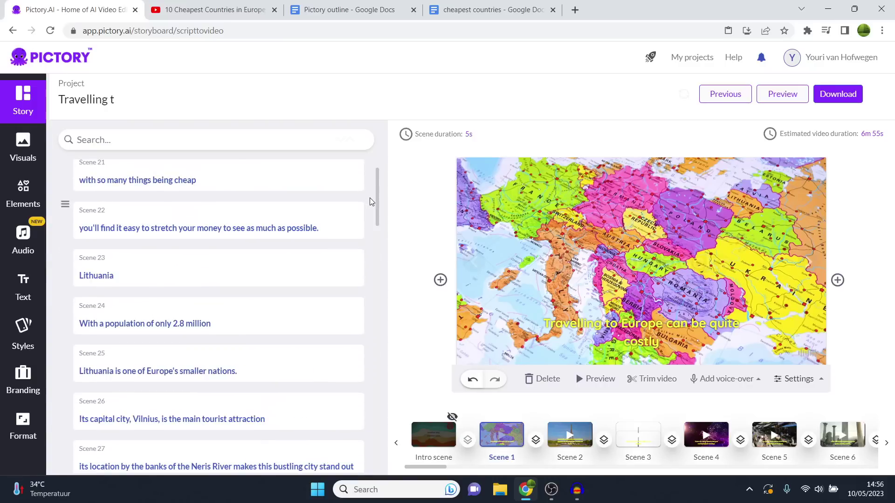
Return to the start of the storyboard and review the previews of Scene 2 and Scene 3
{"action": "left_click_drag", "start_coordinate": [379, 196], "coordinate": [380, 169]}
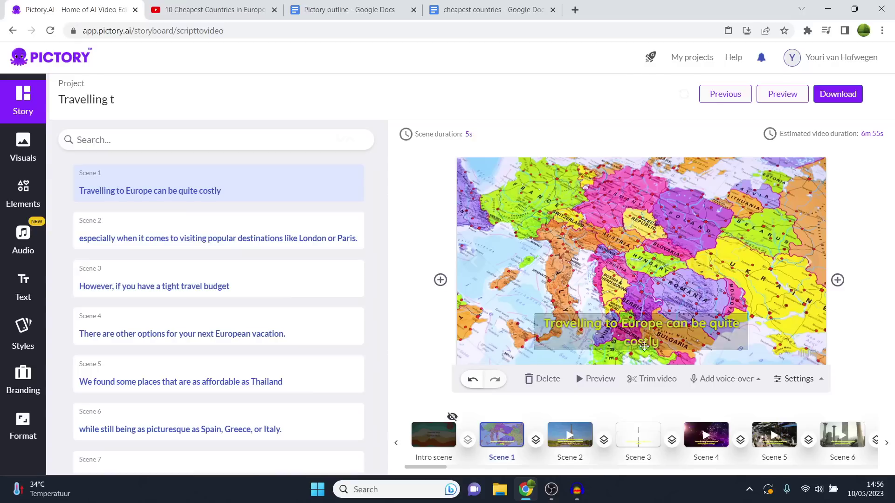
{"action": "left_click", "coordinate": [569, 435]}
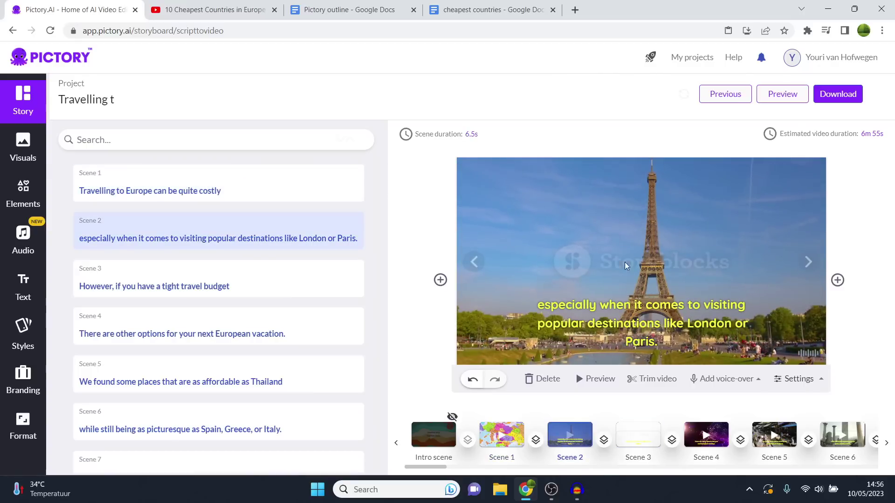
{"action": "left_click", "coordinate": [645, 441]}
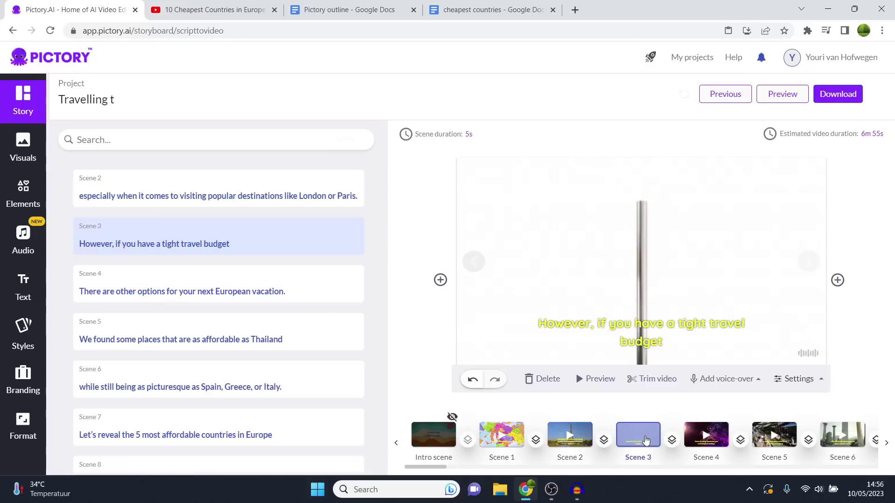
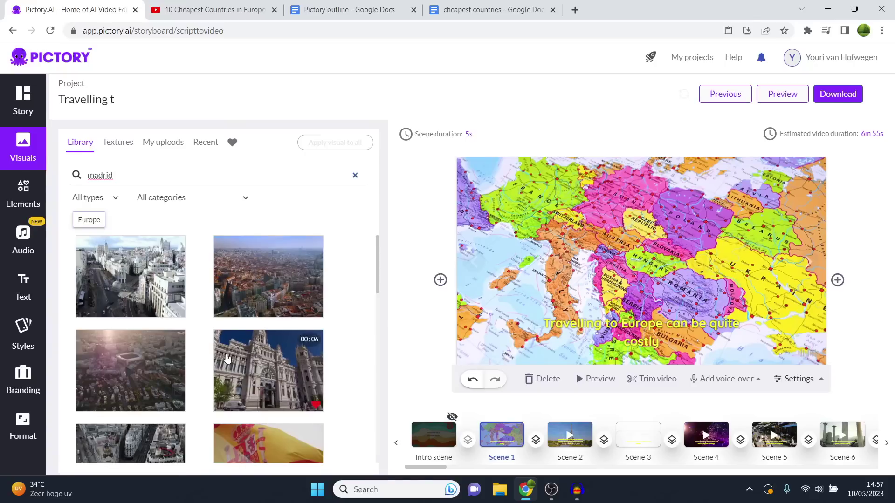
Choose the night clip of a busy Madrid street from the madrid library results as Scene 1's visual
{"action": "scroll", "coordinate": [227, 358], "scroll_direction": "down", "scroll_amount": 5}
{"action": "scroll", "coordinate": [228, 358], "scroll_direction": "down", "scroll_amount": 4}
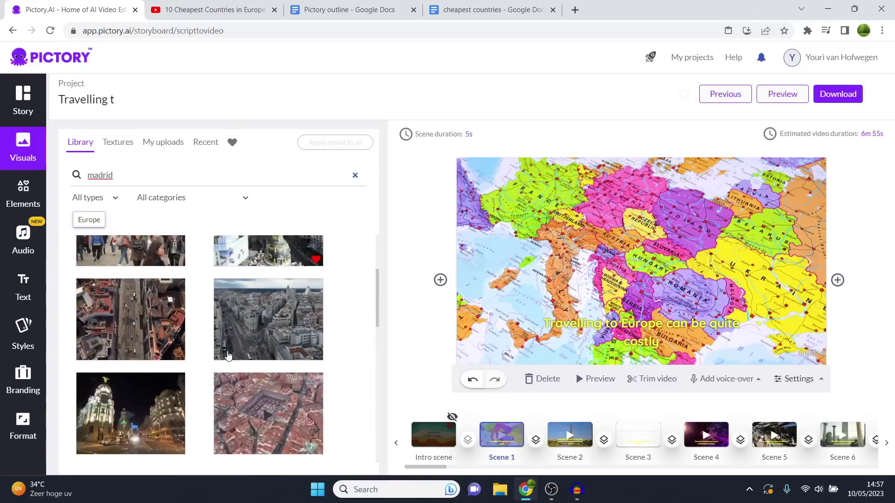
{"action": "scroll", "coordinate": [227, 355], "scroll_direction": "down", "scroll_amount": 8}
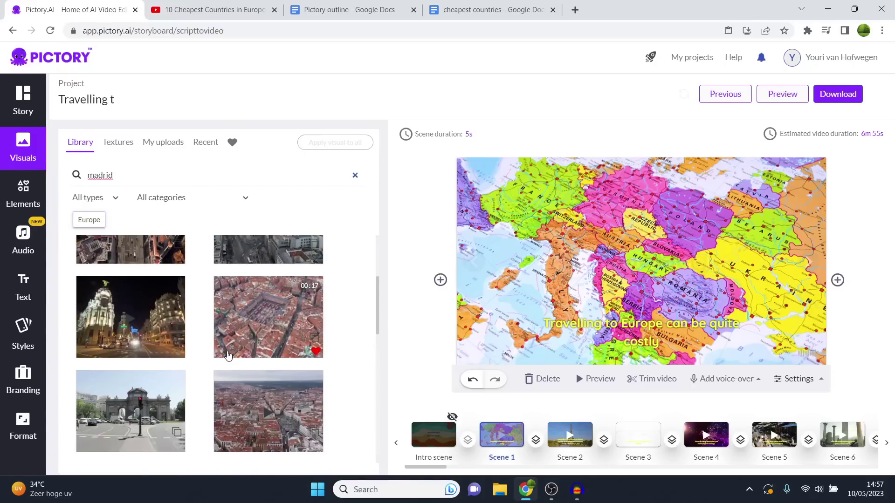
{"action": "scroll", "coordinate": [228, 356], "scroll_direction": "down", "scroll_amount": 5}
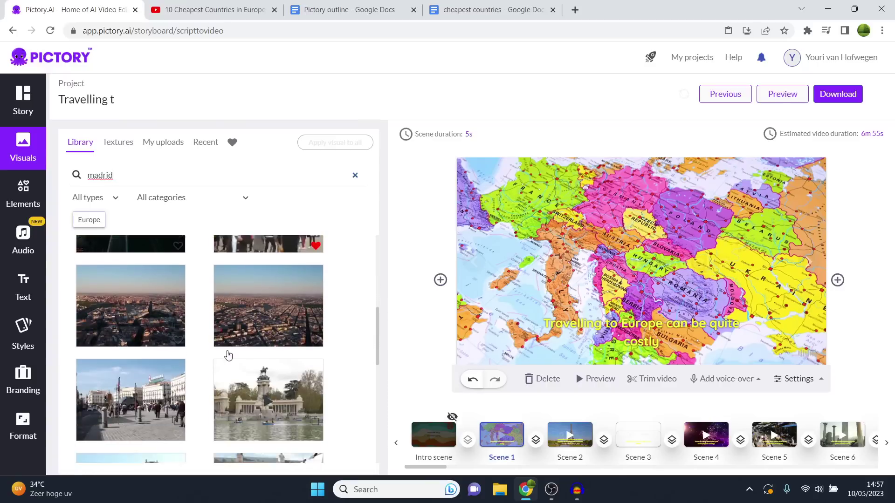
{"action": "scroll", "coordinate": [132, 384], "scroll_direction": "down", "scroll_amount": 1}
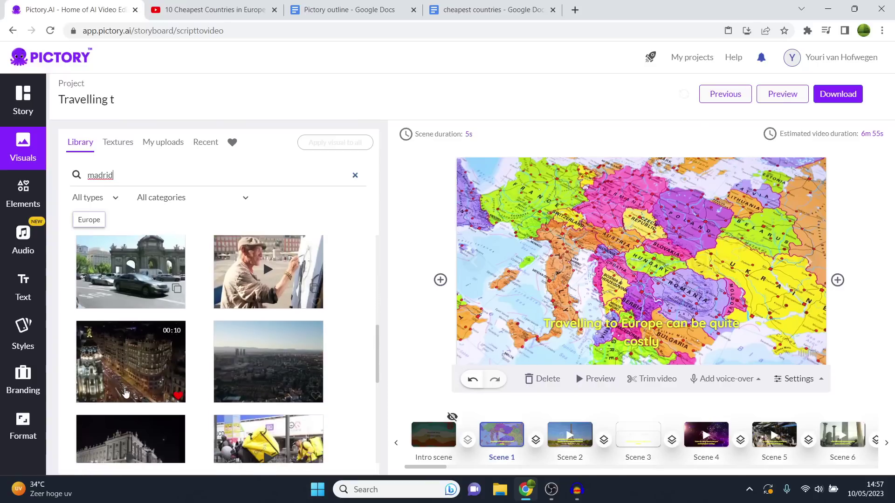
{"action": "left_click", "coordinate": [139, 338]}
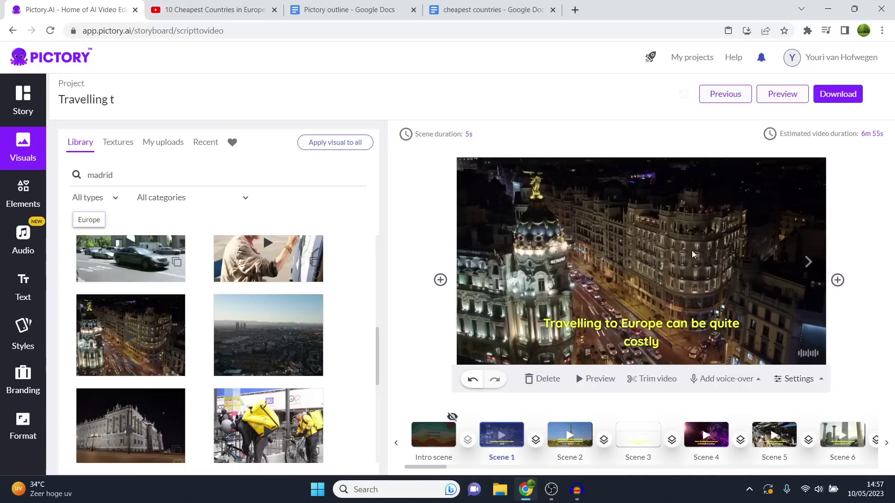
Search the visuals library for paris and set Scene 2's visual to the distant night clip of the Eiffel Tower with its light beam
{"action": "left_click", "coordinate": [9, 108]}
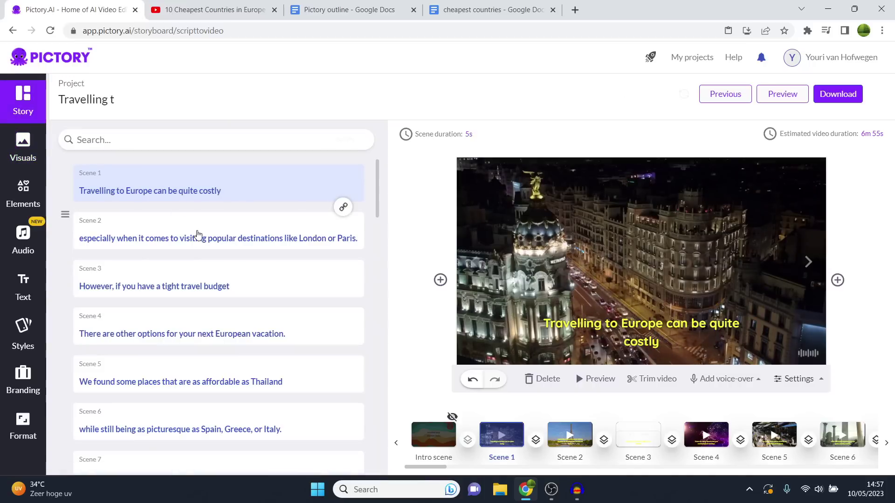
{"action": "left_click", "coordinate": [197, 234]}
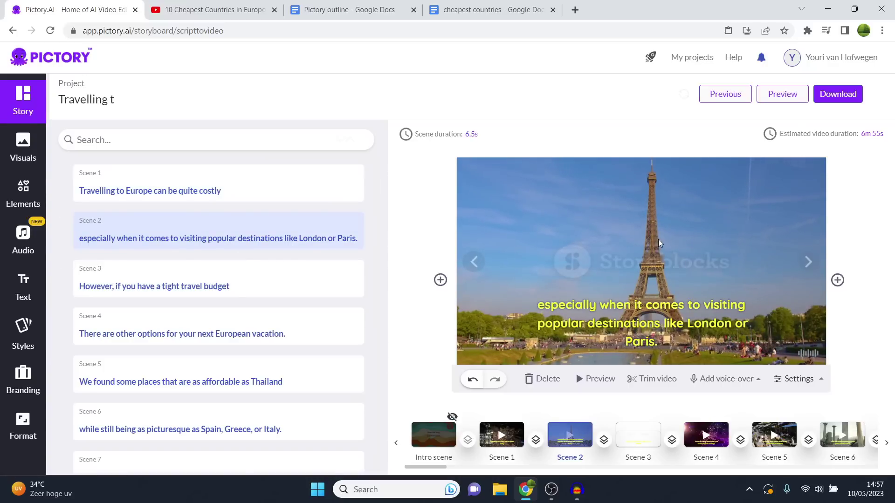
{"action": "left_click", "coordinate": [35, 156]}
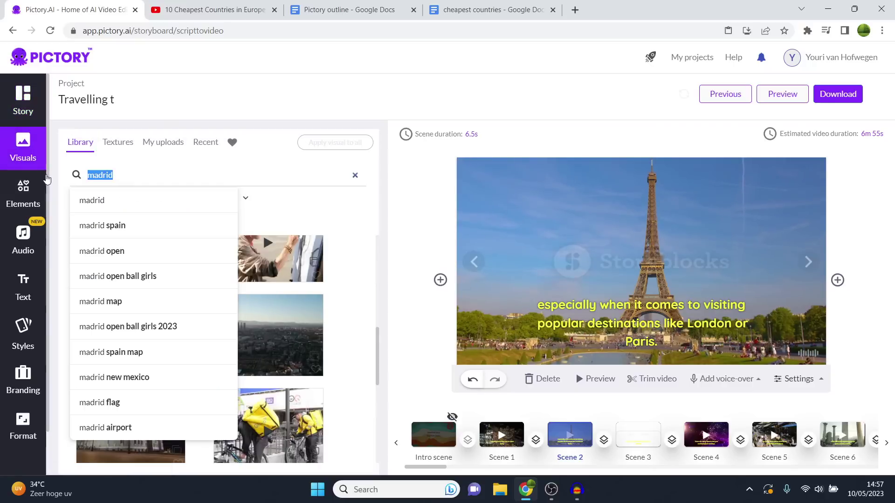
{"action": "type", "text": "paris"}
{"action": "key", "text": "Return"}
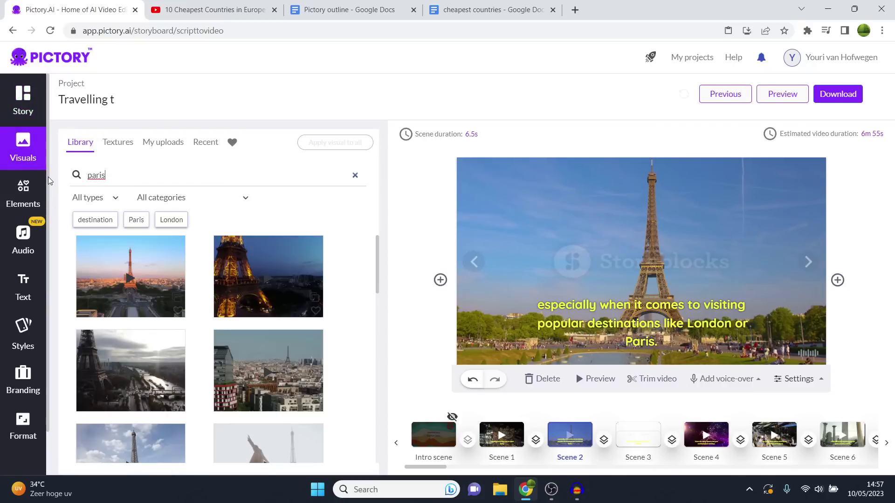
{"action": "left_click", "coordinate": [268, 279]}
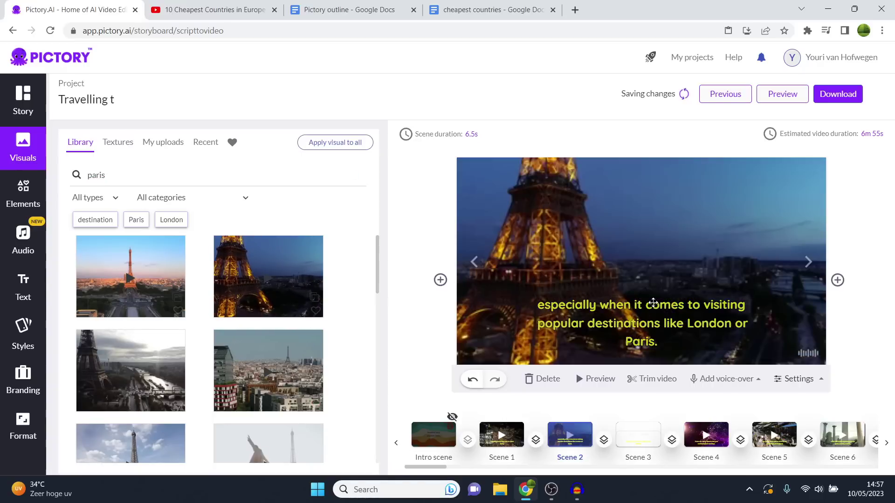
{"action": "scroll", "coordinate": [273, 304], "scroll_direction": "down", "scroll_amount": 5}
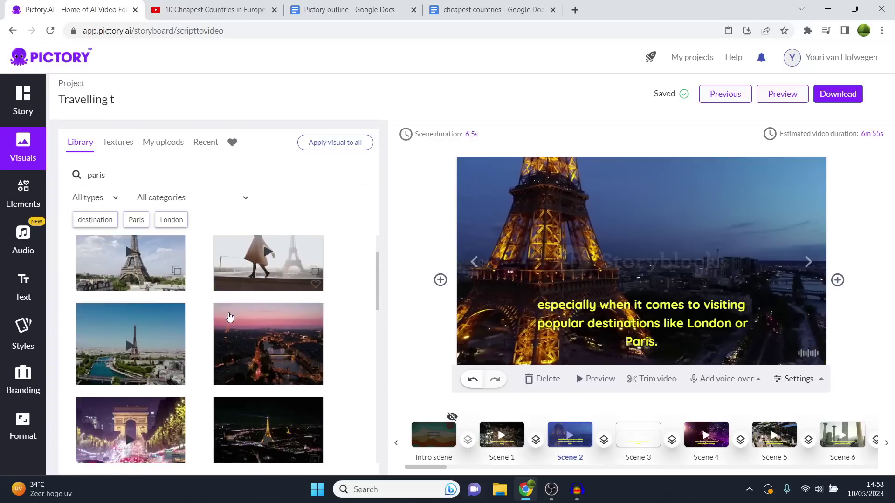
{"action": "scroll", "coordinate": [230, 318], "scroll_direction": "up", "scroll_amount": 2}
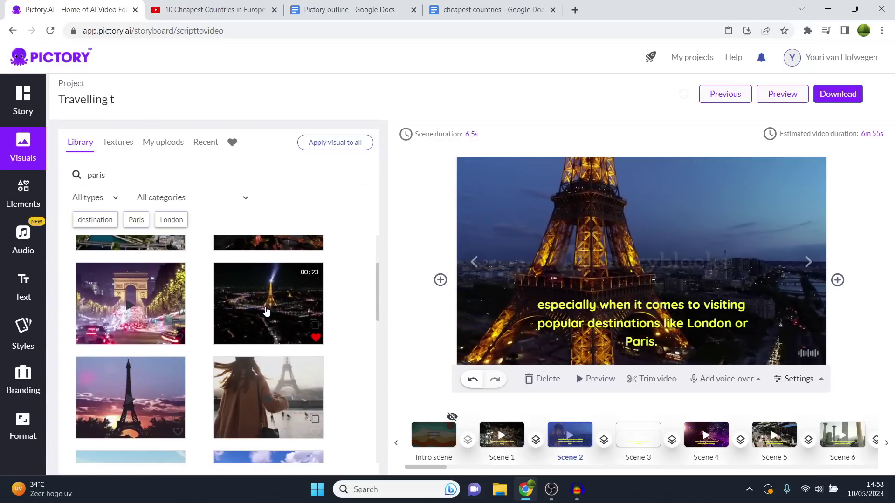
{"action": "left_click", "coordinate": [268, 311]}
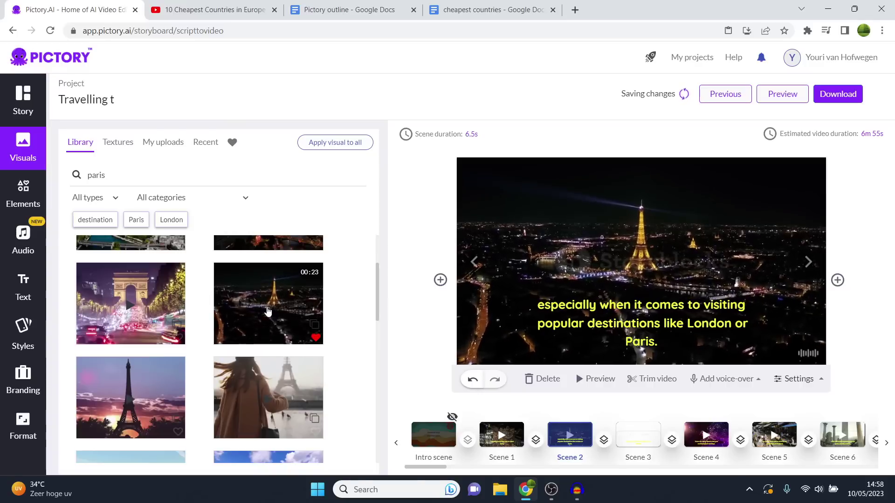
Search the visuals library for london and set Scene 3's visual to the aerial Big Ben clip
{"action": "left_click", "coordinate": [20, 102]}
{"action": "left_click", "coordinate": [219, 296]}
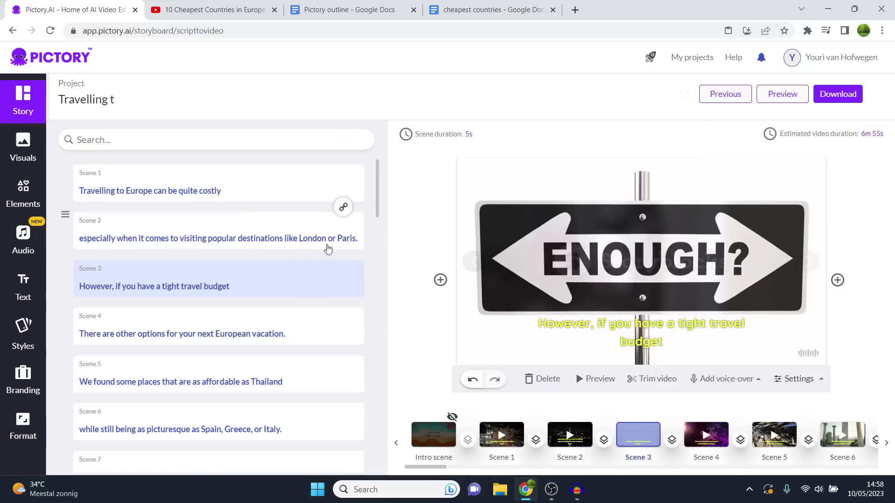
{"action": "left_click", "coordinate": [33, 157]}
{"action": "left_click", "coordinate": [121, 174]}
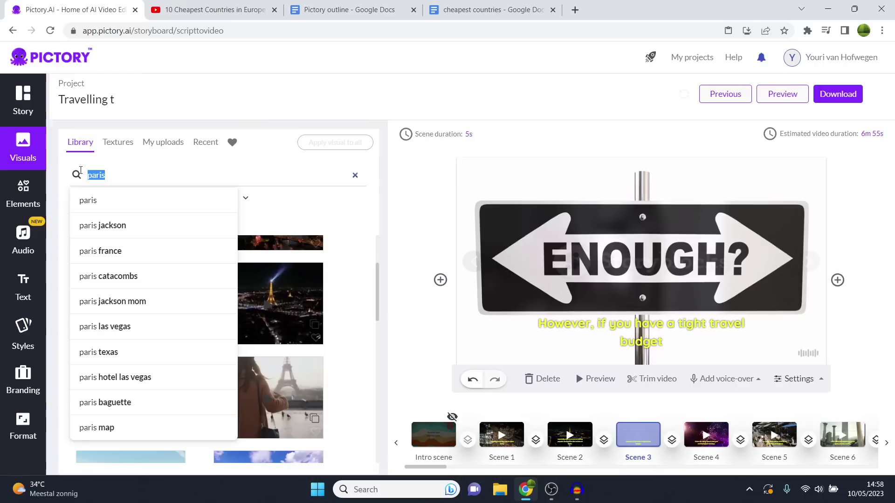
{"action": "type", "text": "london"}
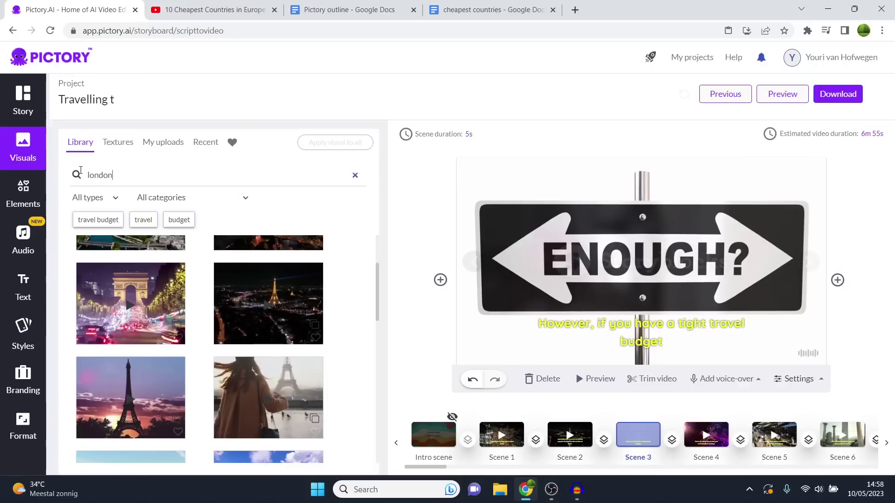
{"action": "key", "text": "Return"}
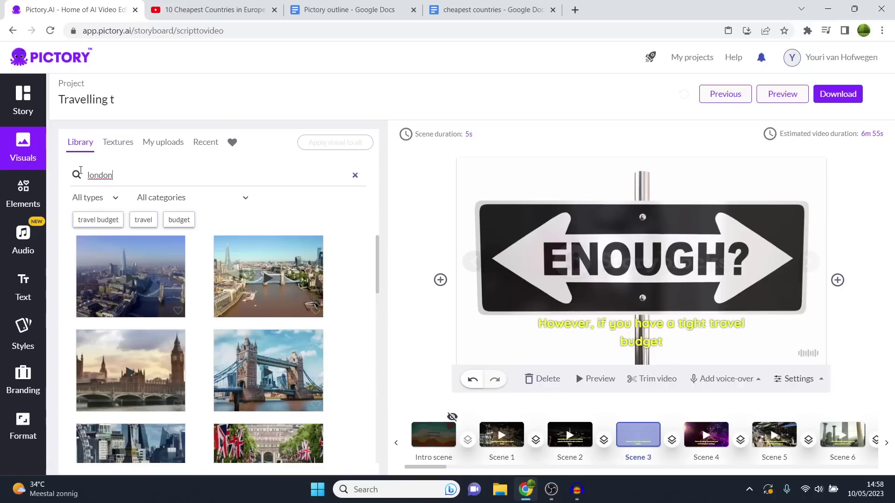
{"action": "scroll", "coordinate": [117, 349], "scroll_direction": "down", "scroll_amount": 2}
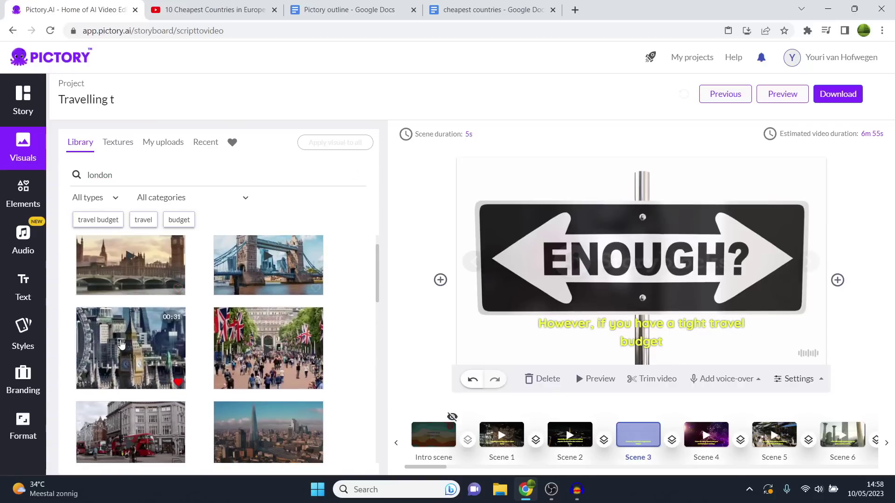
{"action": "left_click", "coordinate": [121, 344]}
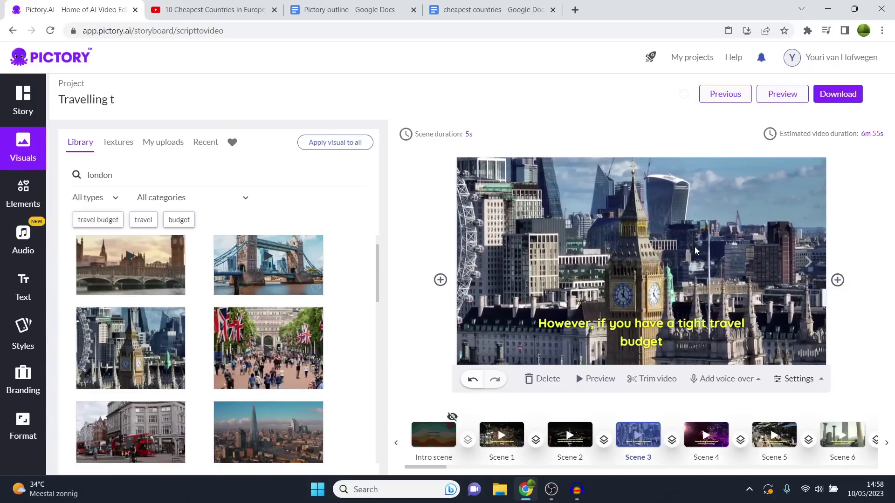
Set Scene 3's duration to 10 seconds
{"action": "left_click", "coordinate": [476, 136]}
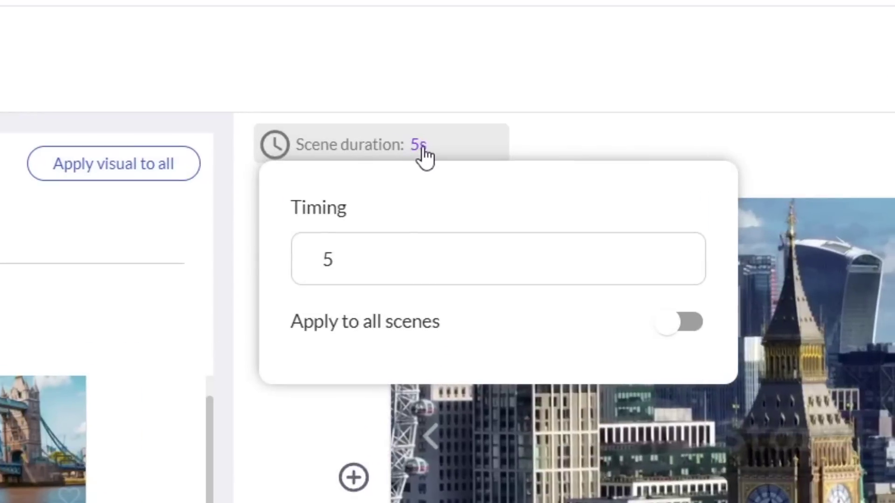
{"action": "left_click", "coordinate": [453, 187]}
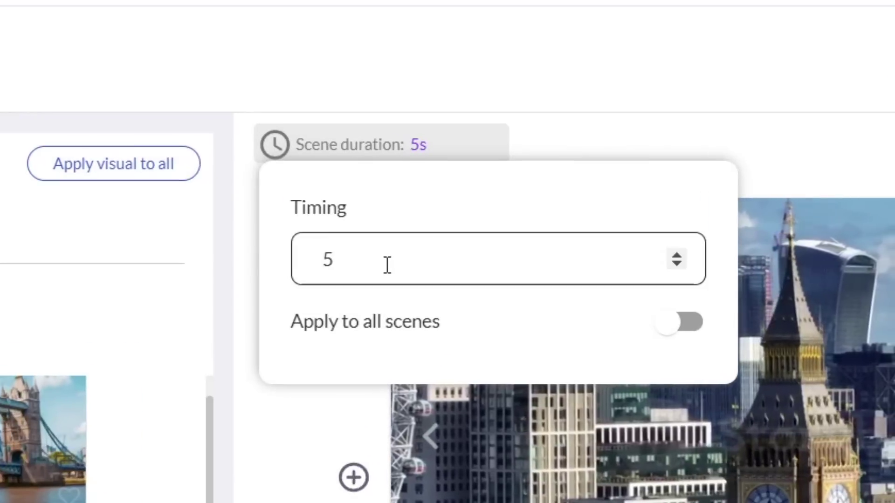
{"action": "left_click", "coordinate": [678, 255]}
{"action": "left_click", "coordinate": [677, 255]}
{"action": "left_click", "coordinate": [678, 255]}
{"action": "left_click", "coordinate": [678, 254]}
{"action": "left_click", "coordinate": [678, 255]}
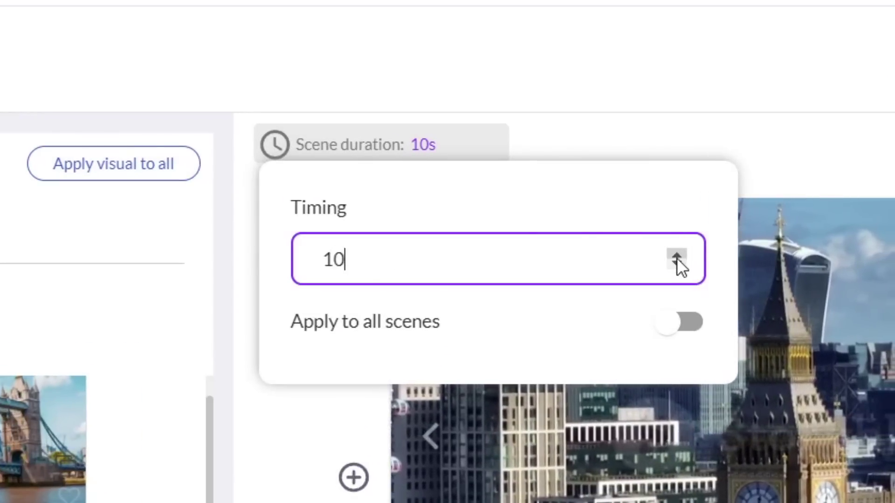
Try shortening Scene 3's duration to 2 seconds, and recheck its timing setting
{"action": "left_click", "coordinate": [674, 264]}
{"action": "left_click", "coordinate": [674, 264]}
{"action": "left_click", "coordinate": [674, 264]}
{"action": "left_click", "coordinate": [674, 264]}
{"action": "left_click", "coordinate": [673, 264]}
{"action": "left_click", "coordinate": [674, 264]}
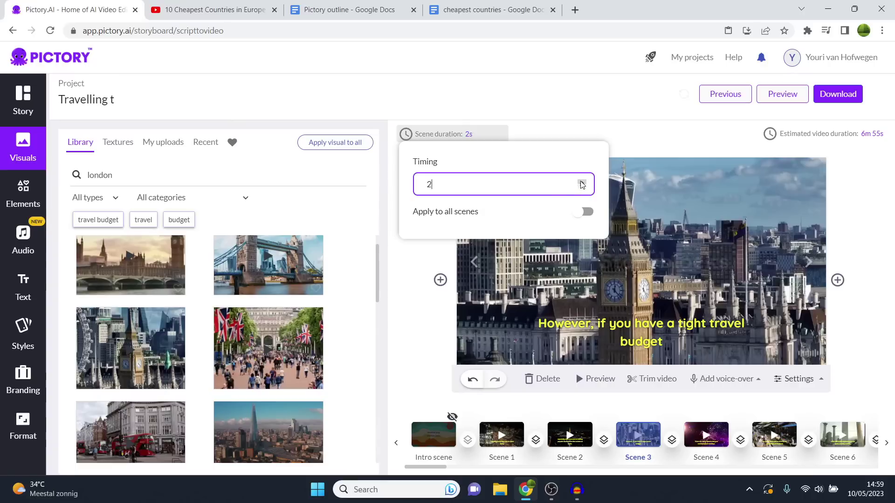
{"action": "left_click", "coordinate": [576, 94]}
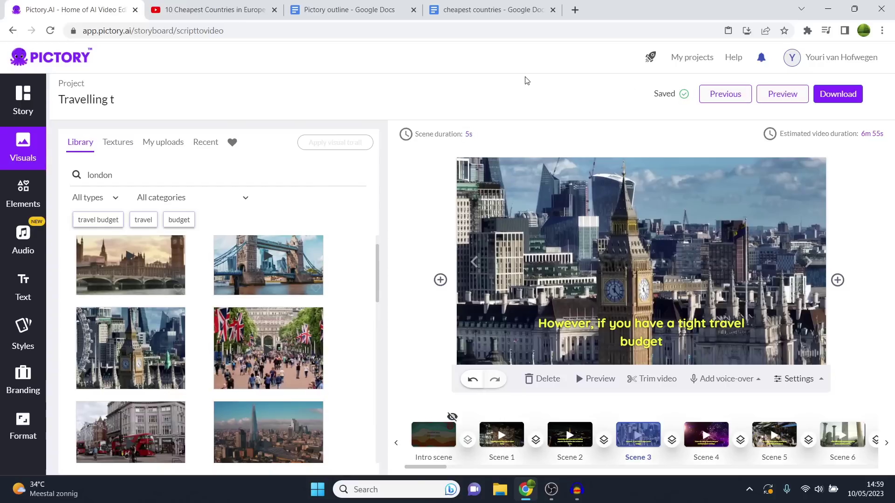
{"action": "left_click", "coordinate": [485, 133]}
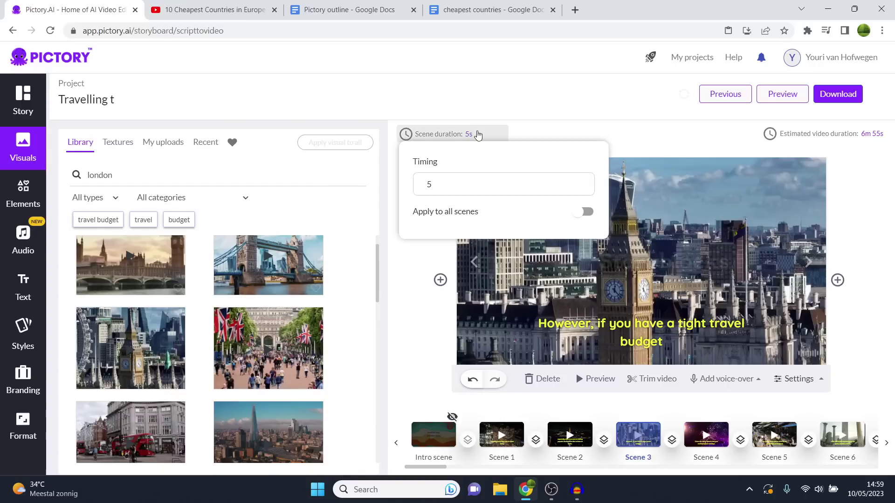
{"action": "left_click", "coordinate": [495, 106]}
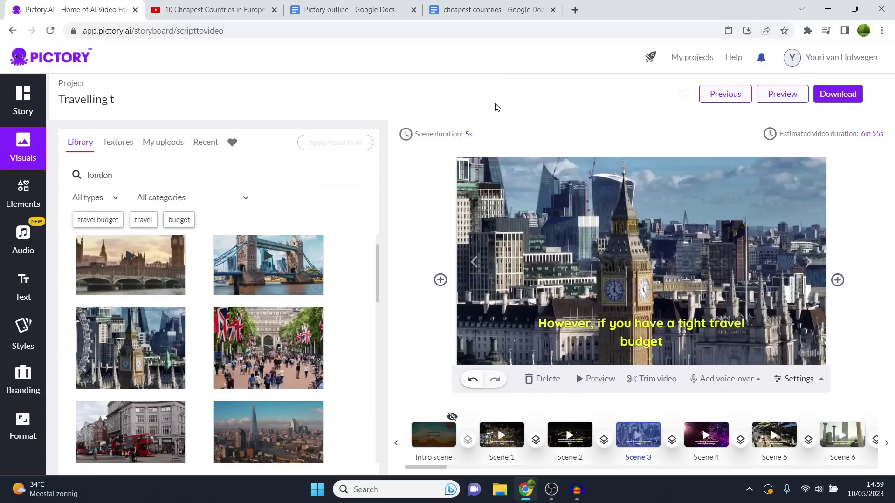
Select Scene 2 and open the collection of uploaded visuals for it
{"action": "left_click", "coordinate": [575, 443]}
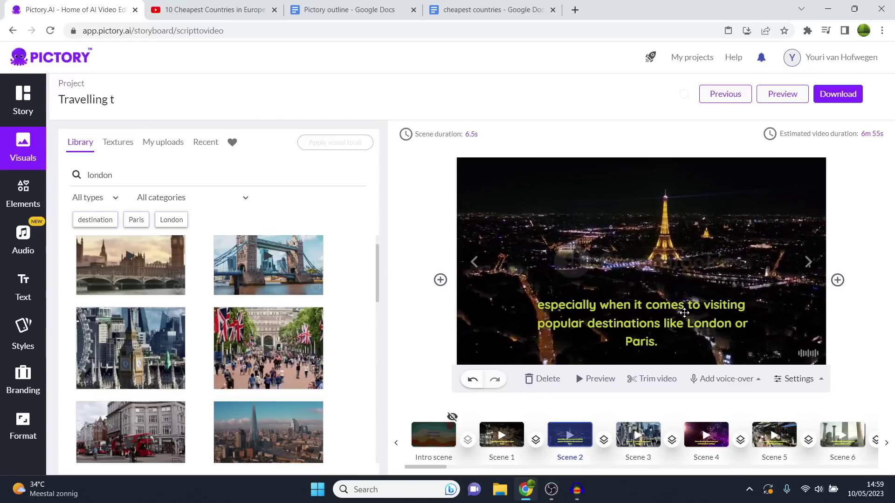
{"action": "mouse_move", "coordinate": [493, 133]}
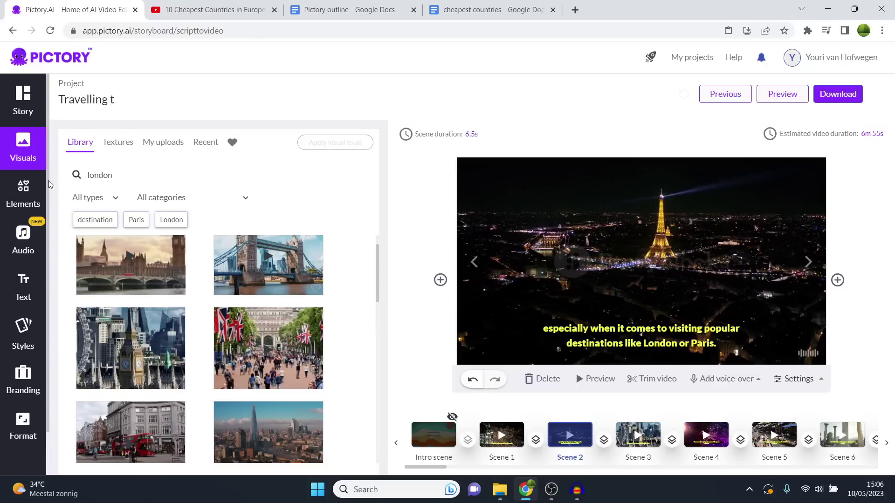
{"action": "left_click", "coordinate": [175, 144]}
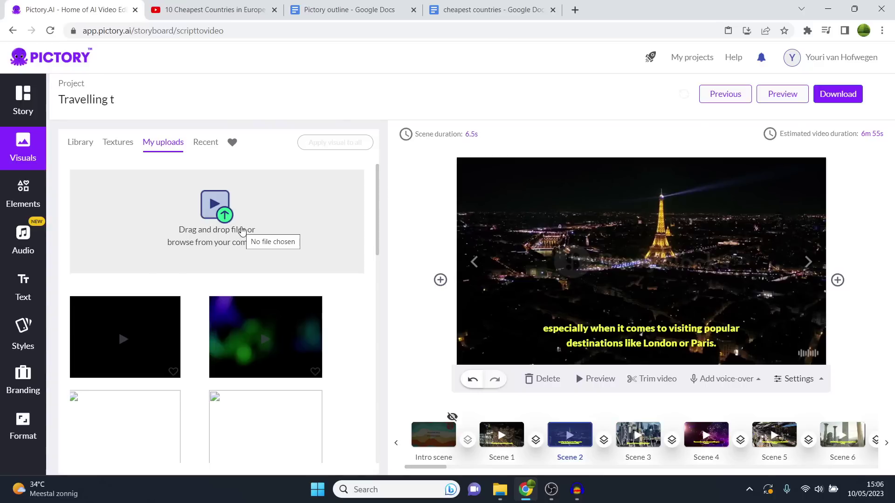
Open a new browser tab and search Google Images for paris
{"action": "left_click", "coordinate": [575, 10]}
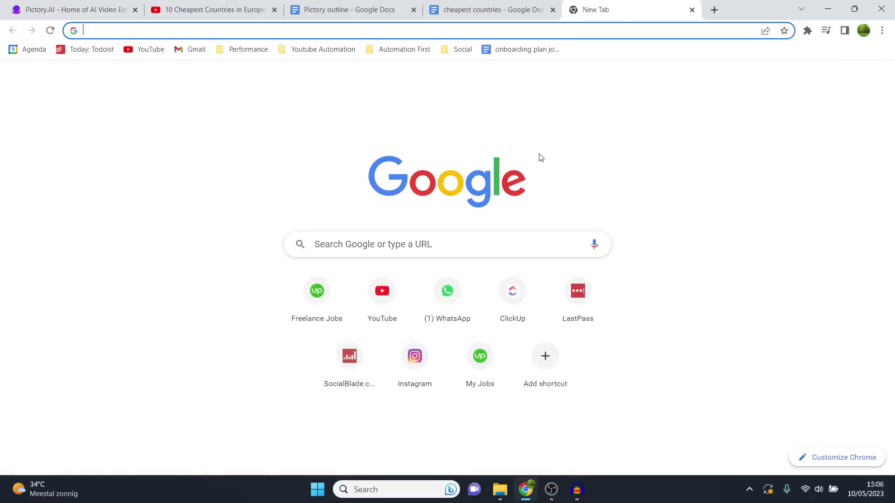
{"action": "type", "text": "paris"}
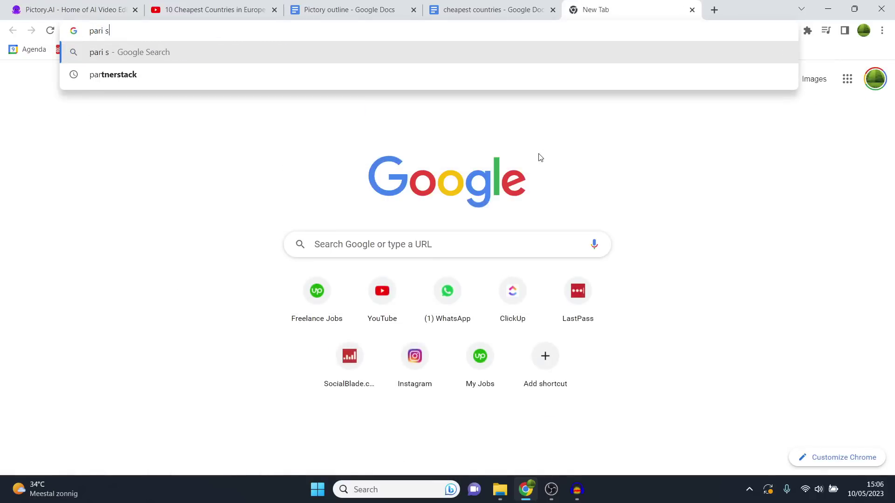
{"action": "key", "text": "Return"}
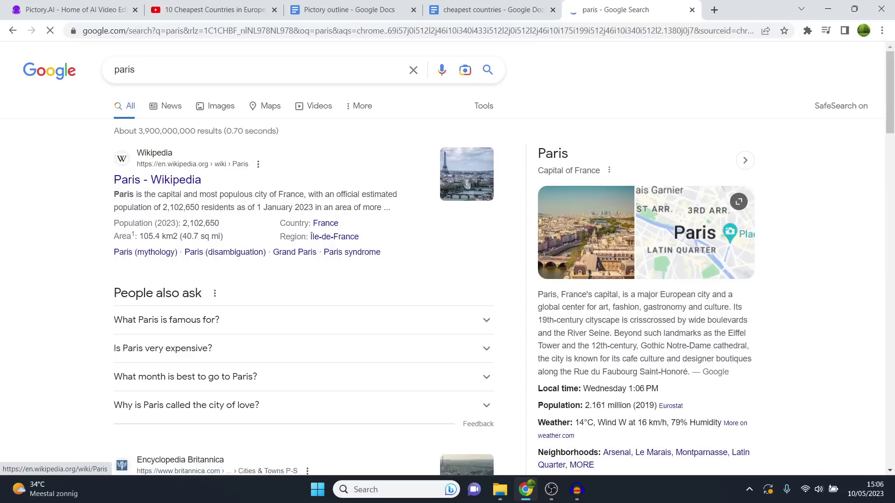
{"action": "left_click", "coordinate": [196, 106]}
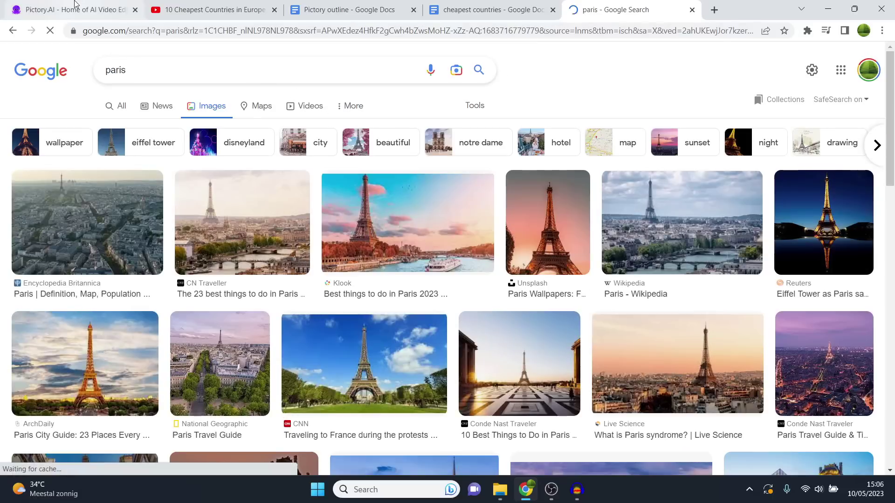
{"action": "left_click", "coordinate": [75, 5]}
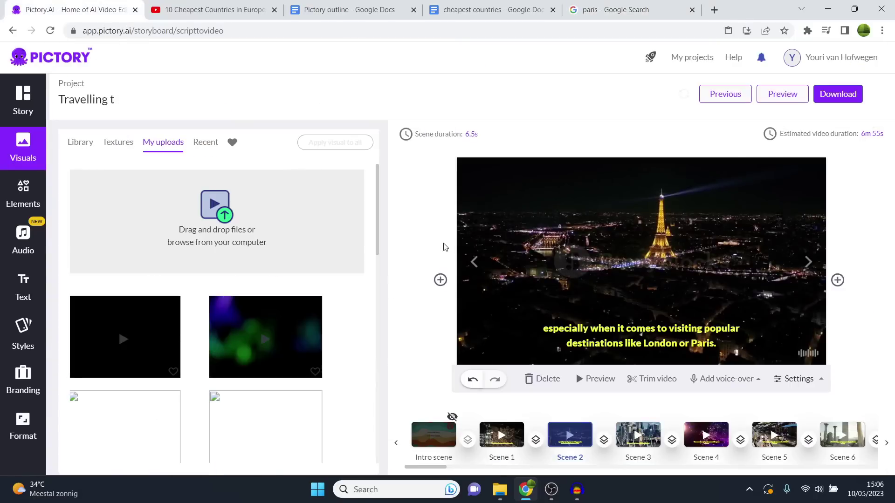
{"action": "left_click", "coordinate": [641, 6]}
Save Klook's Eiffel Tower picture with the pink clouds to the Downloads folder as a JPEG image
{"action": "left_click", "coordinate": [431, 217]}
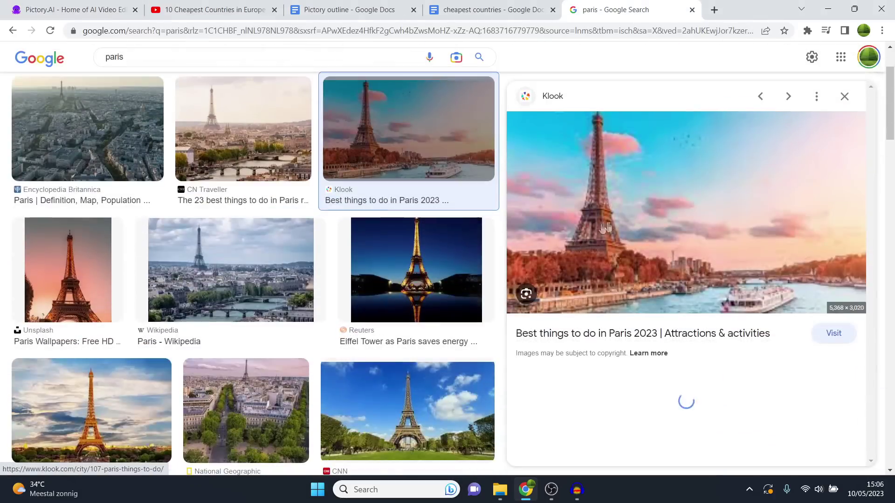
{"action": "right_click", "coordinate": [640, 205]}
{"action": "left_click", "coordinate": [685, 328]}
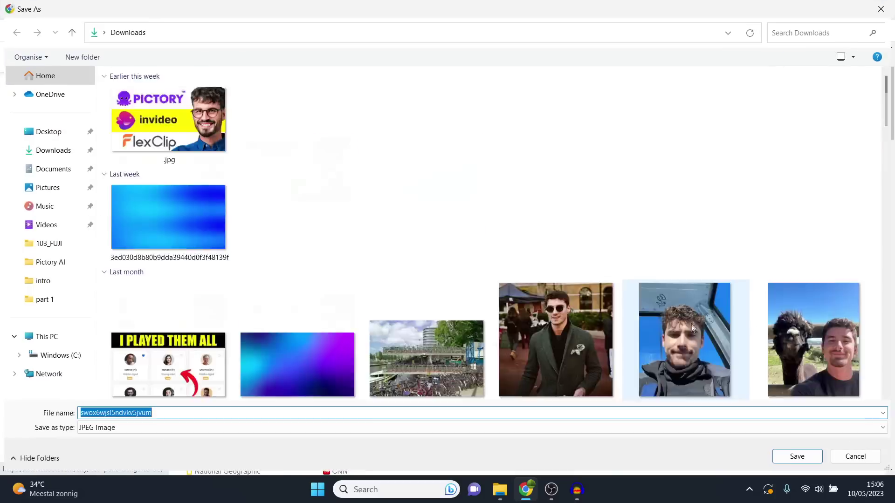
{"action": "left_click", "coordinate": [797, 456]}
Upload the downloaded Eiffel Tower picture to the Pictory project and use it as Scene 2's visual
{"action": "left_click", "coordinate": [28, 7]}
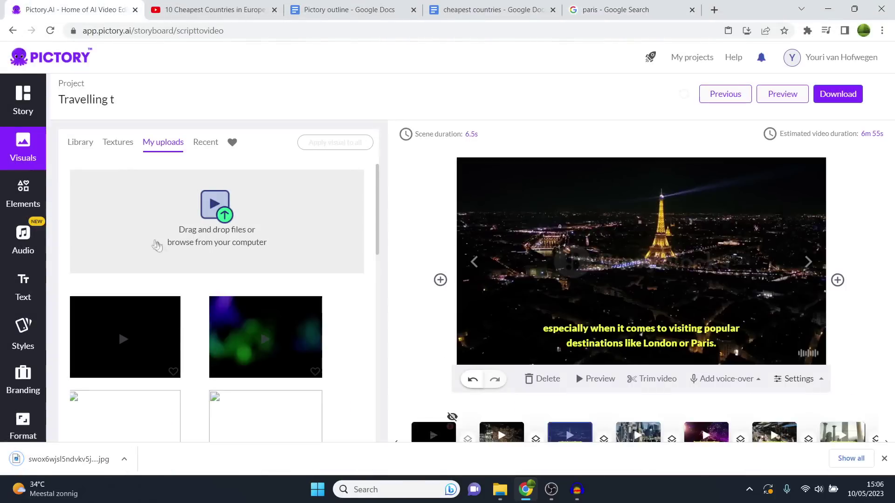
{"action": "left_click", "coordinate": [195, 210]}
{"action": "double_click", "coordinate": [172, 136]}
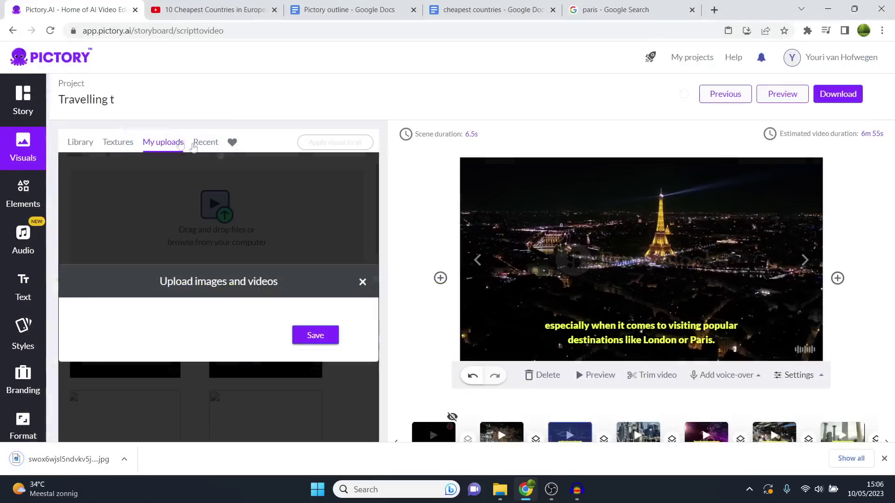
{"action": "left_click", "coordinate": [315, 361]}
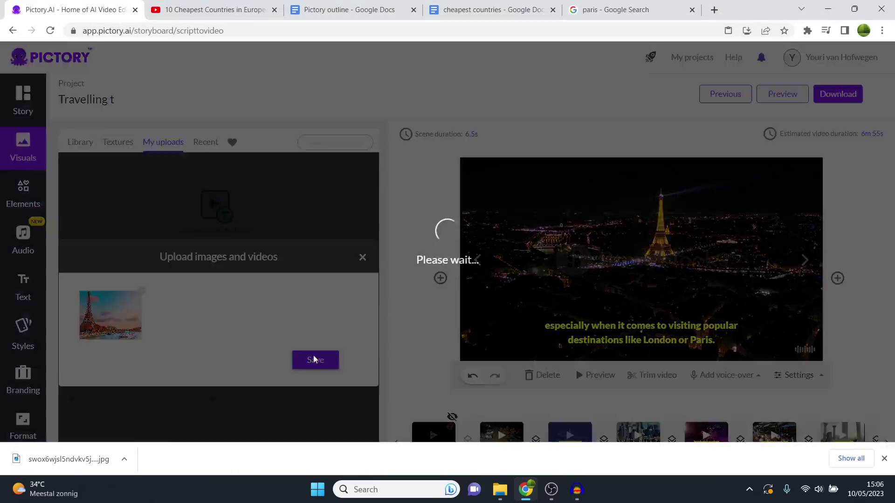
{"action": "left_click", "coordinate": [884, 458]}
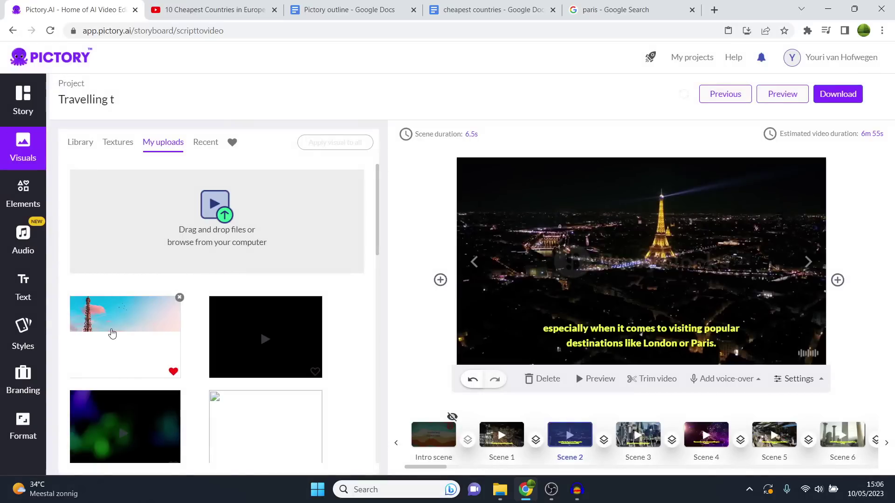
{"action": "left_click", "coordinate": [112, 333]}
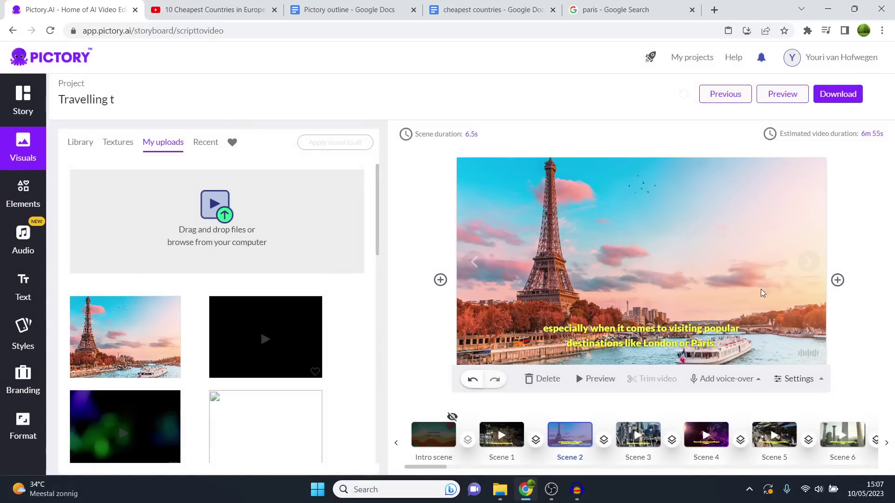
Turn on visual zoom & pan for Scene 2 and switch on hiding its text
{"action": "left_click", "coordinate": [809, 379]}
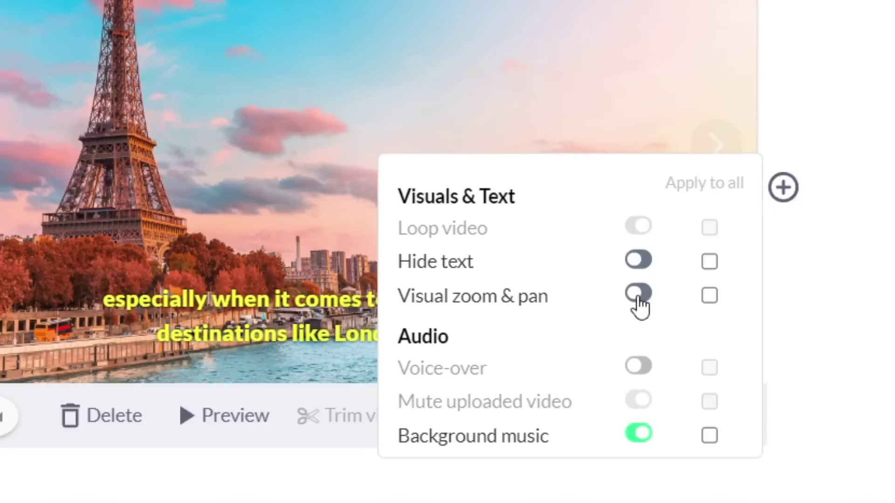
{"action": "left_click", "coordinate": [638, 298]}
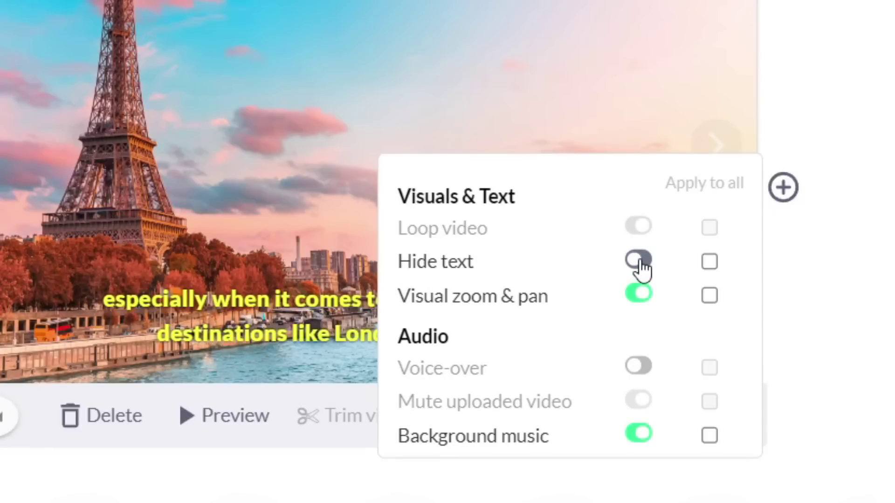
{"action": "left_click", "coordinate": [638, 261]}
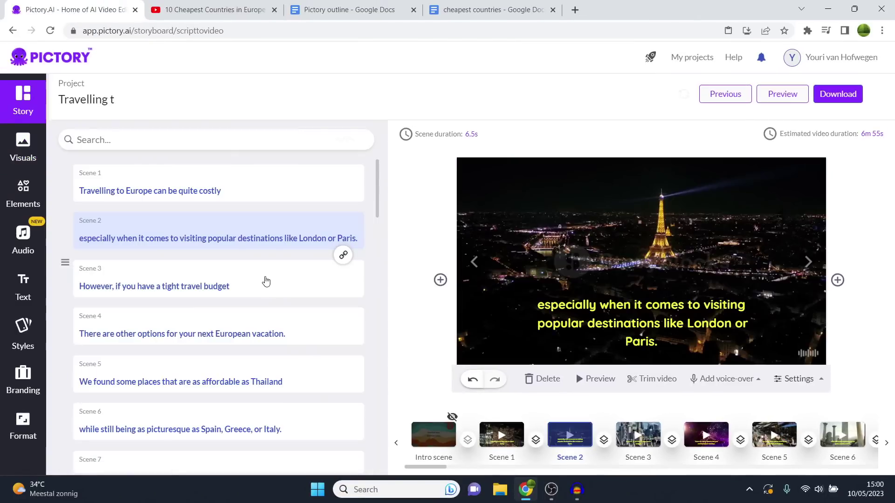
Set the font size of Scene 2's caption to 24 and apply the text style to all scenes
{"action": "scroll", "coordinate": [280, 298], "scroll_direction": "down", "scroll_amount": 15}
{"action": "scroll", "coordinate": [287, 306], "scroll_direction": "up", "scroll_amount": 15}
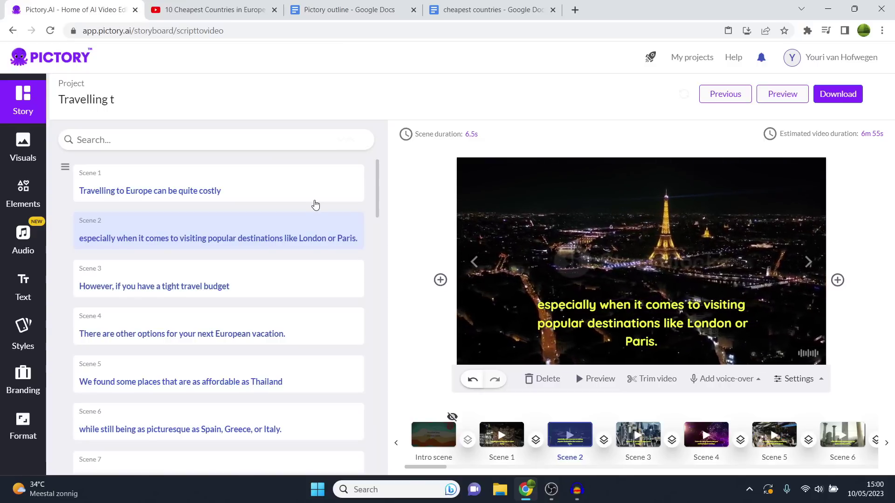
{"action": "left_click", "coordinate": [662, 323]}
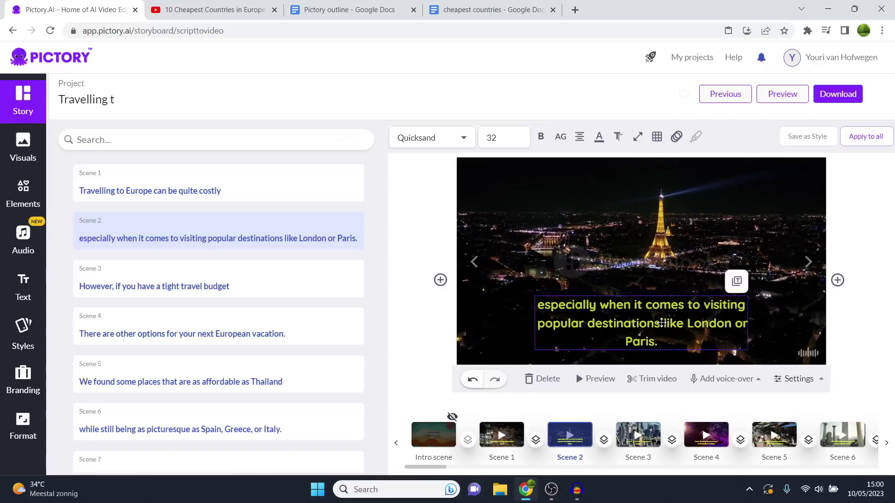
{"action": "left_click", "coordinate": [515, 138]}
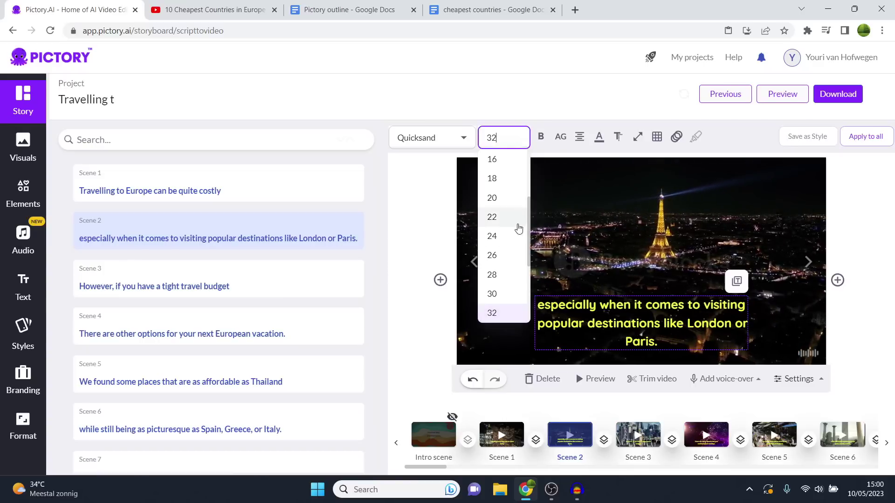
{"action": "left_click", "coordinate": [510, 240]}
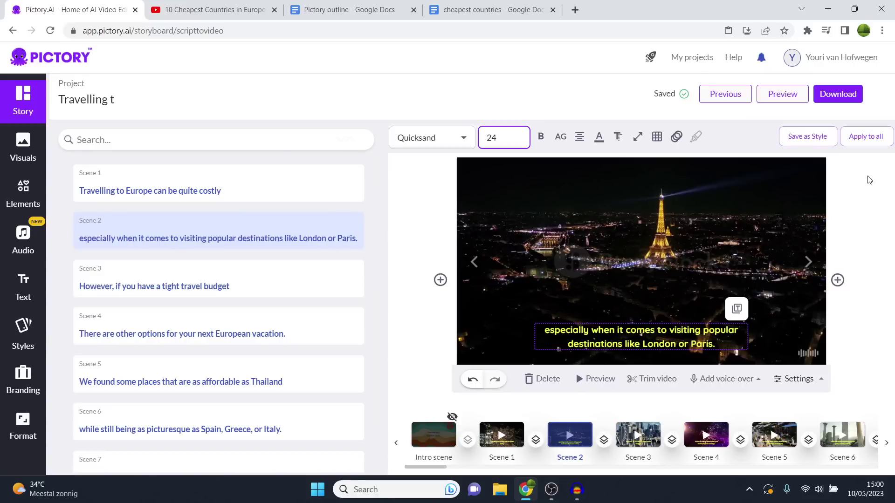
{"action": "left_click", "coordinate": [876, 139]}
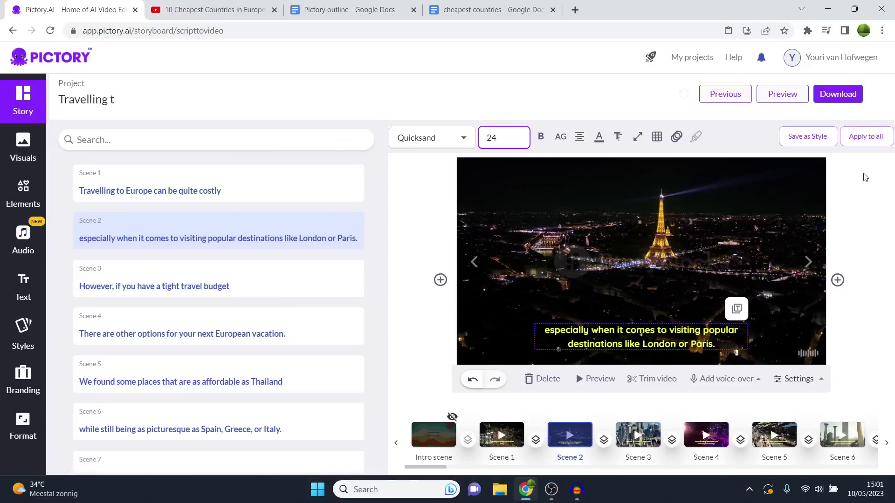
Set the caption's font size to 26 and apply the text style to all scenes
{"action": "left_click", "coordinate": [500, 137]}
{"action": "scroll", "coordinate": [499, 275], "scroll_direction": "down", "scroll_amount": 2}
{"action": "left_click", "coordinate": [504, 278]}
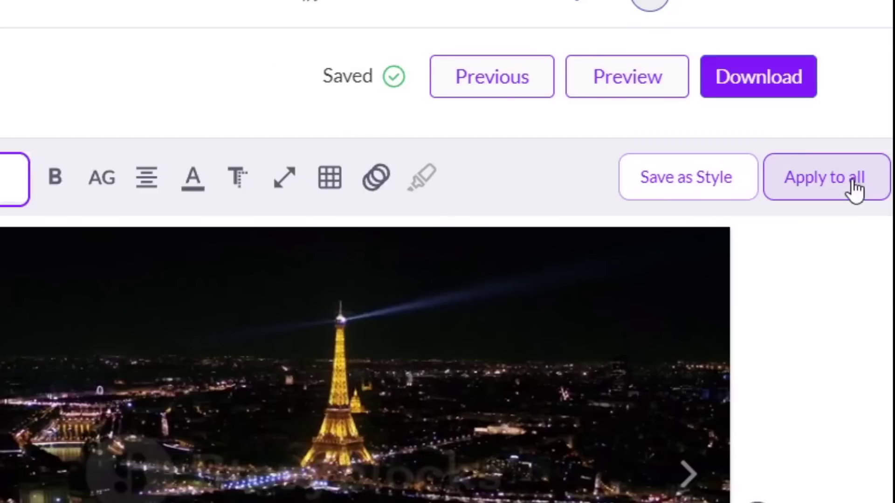
{"action": "left_click", "coordinate": [855, 185]}
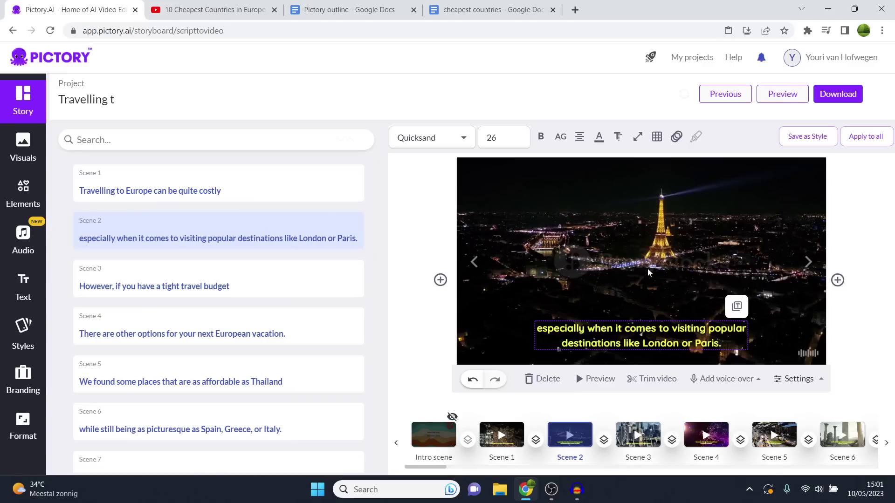
Try the caption in the top-left and top-right corners of the frame, and return it to the bottom centre
{"action": "left_click", "coordinate": [660, 138]}
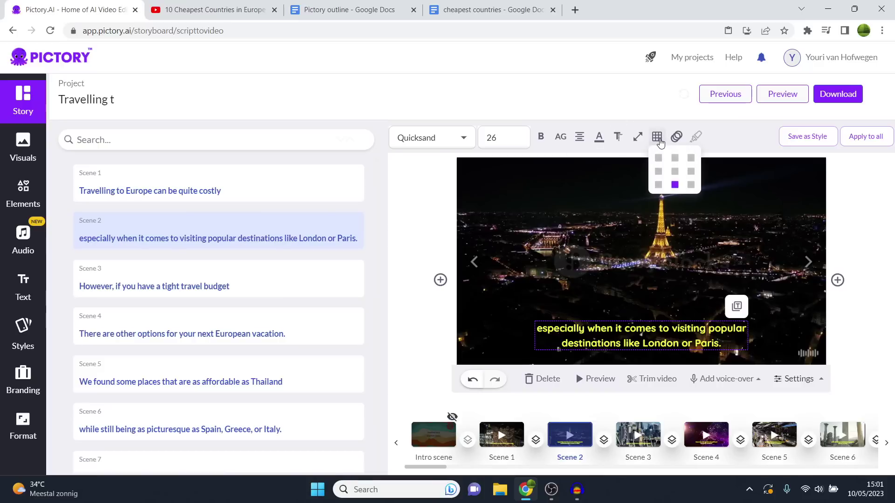
{"action": "left_click", "coordinate": [658, 158]}
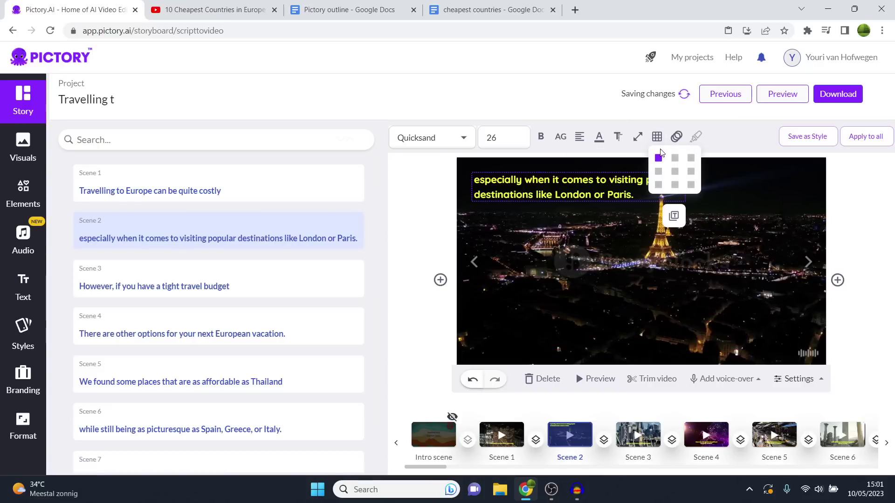
{"action": "left_click", "coordinate": [691, 158]}
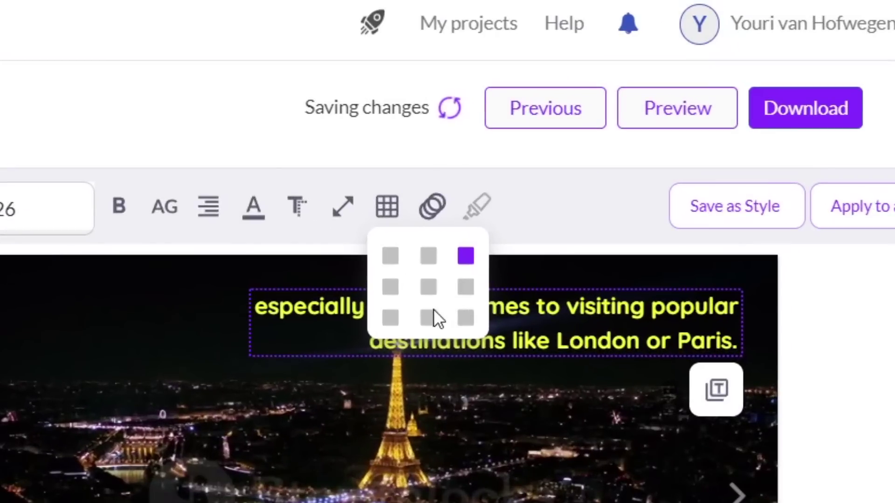
{"action": "left_click", "coordinate": [429, 319]}
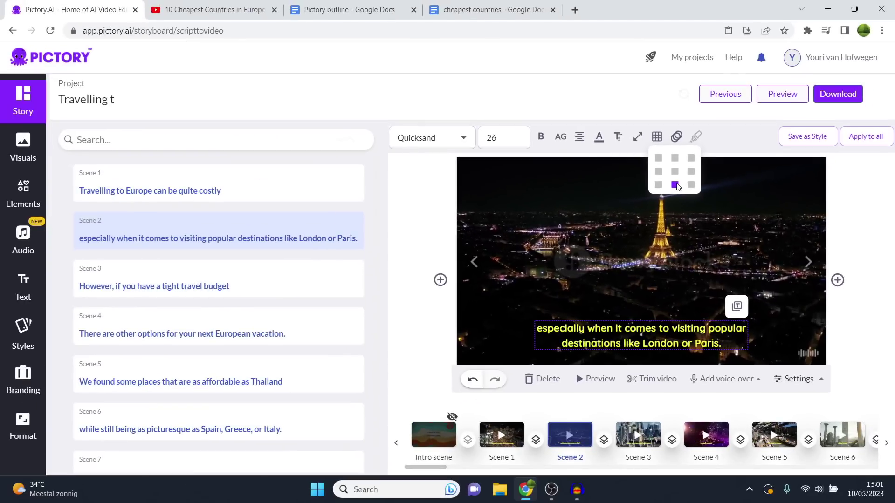
Try the Rowdies font on Scene 2's caption
{"action": "left_click", "coordinate": [464, 139]}
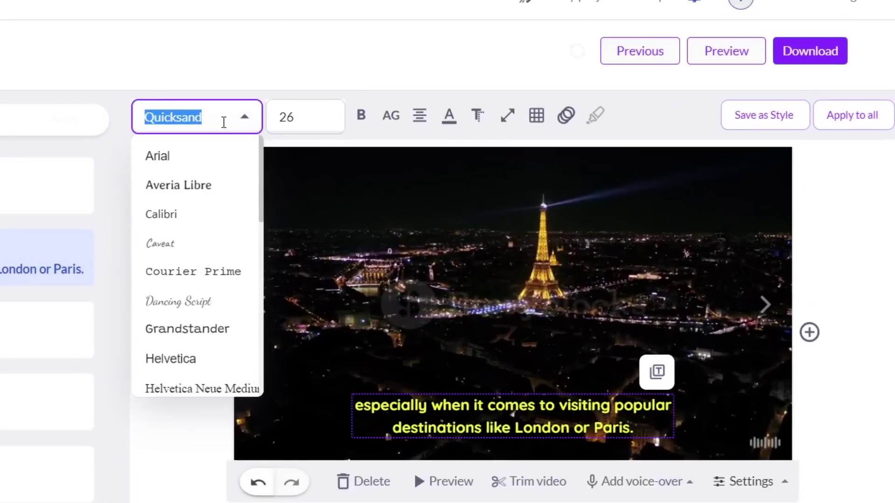
{"action": "scroll", "coordinate": [213, 245], "scroll_direction": "down", "scroll_amount": 5}
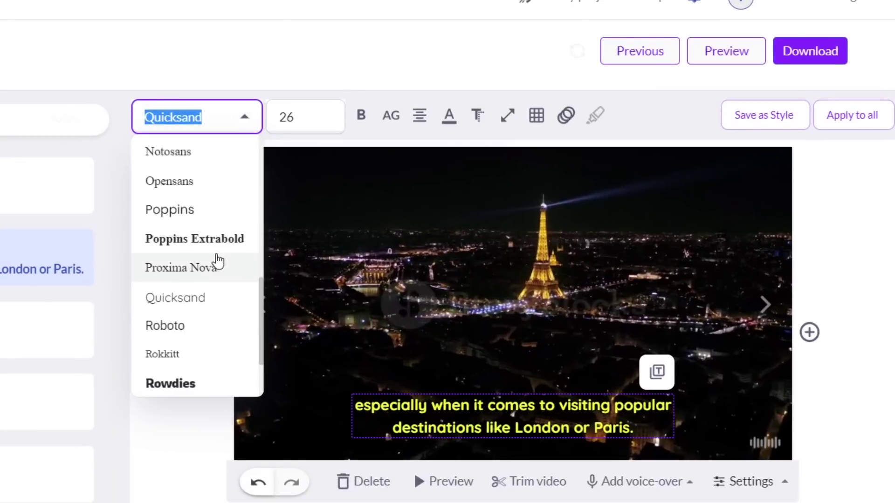
{"action": "left_click", "coordinate": [203, 382]}
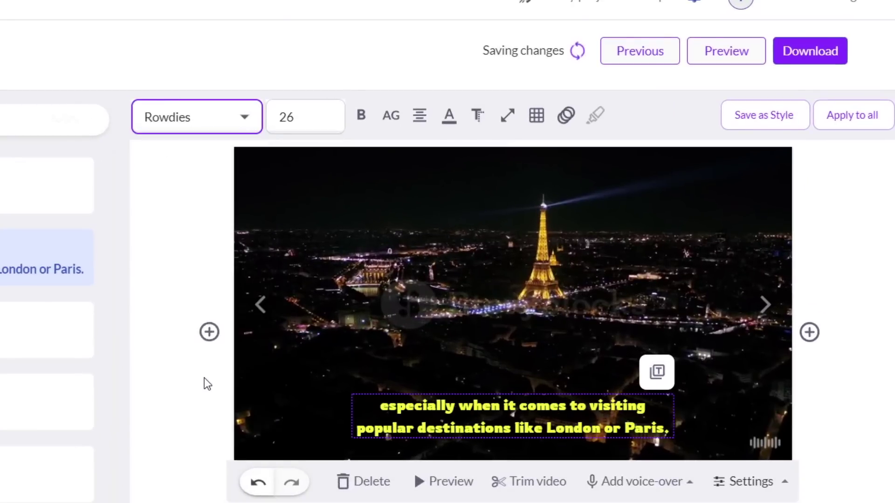
Set the font of Scene 2's caption to Lato Extrabold and apply the text style to all scenes
{"action": "left_click", "coordinate": [191, 116]}
{"action": "scroll", "coordinate": [200, 326], "scroll_direction": "down", "scroll_amount": 3}
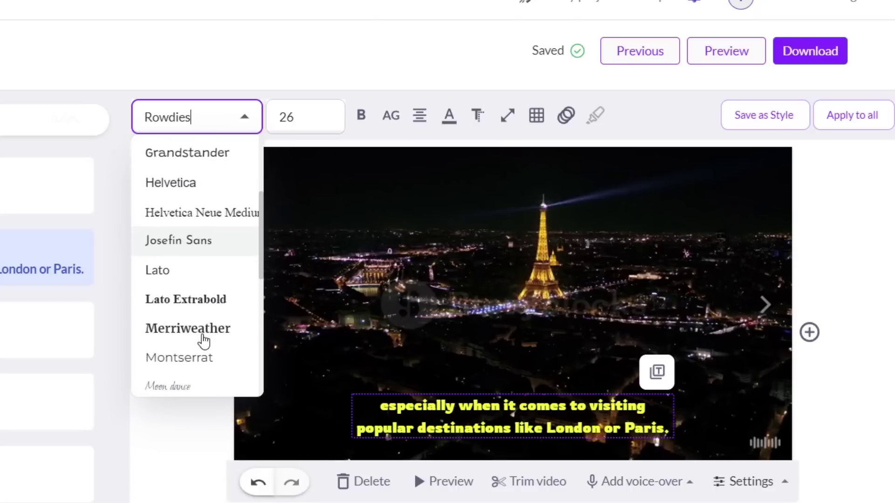
{"action": "left_click", "coordinate": [204, 310]}
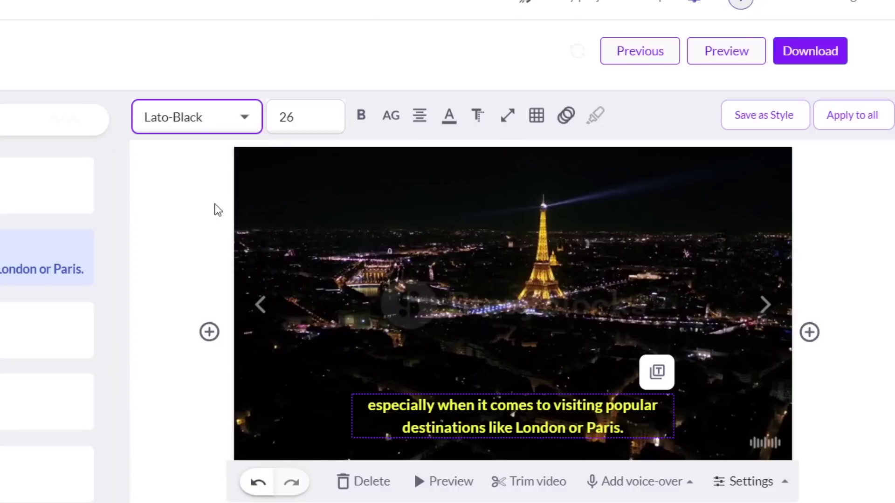
{"action": "left_click", "coordinate": [870, 127]}
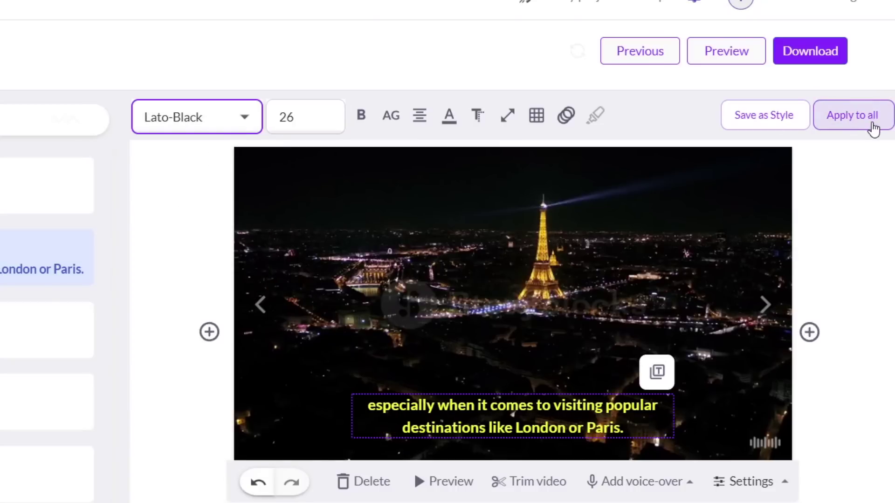
Try the Rowdies font again on the Scene 2 caption
{"action": "left_click", "coordinate": [217, 123]}
{"action": "scroll", "coordinate": [201, 242], "scroll_direction": "down", "scroll_amount": 6}
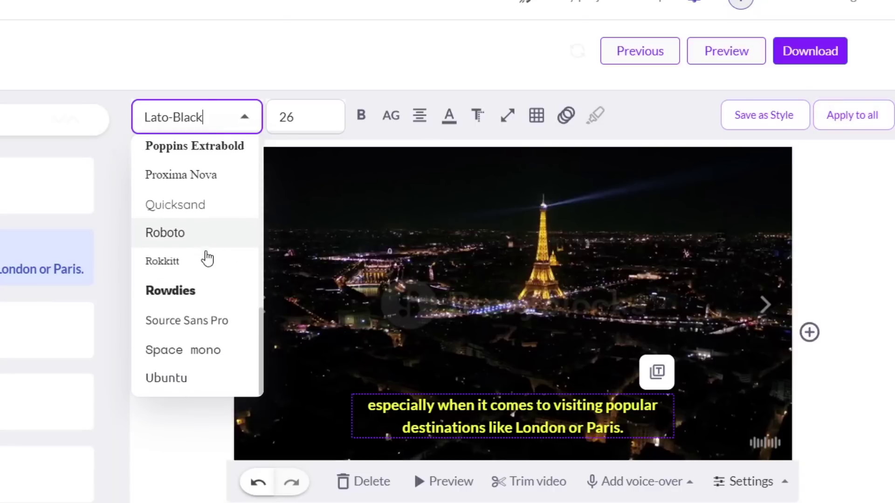
{"action": "left_click", "coordinate": [199, 292]}
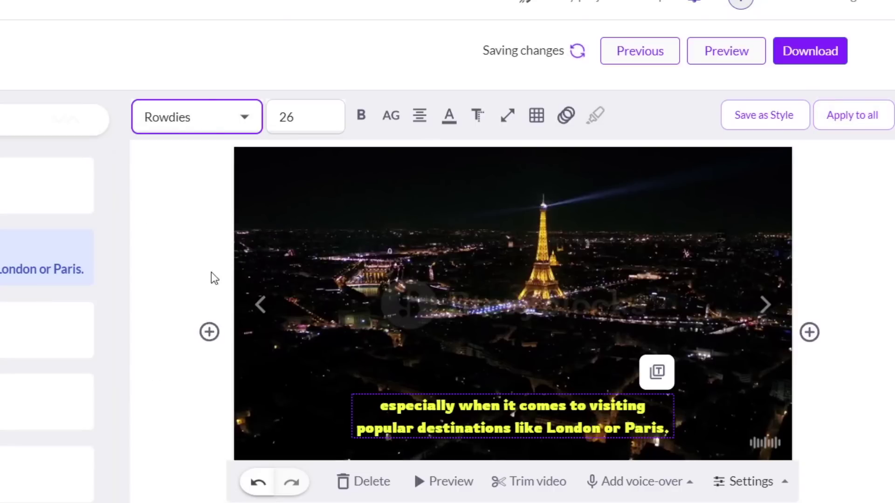
Set the Scene 2 caption's font to Lato-Black and apply the text style to all scenes
{"action": "left_click", "coordinate": [209, 125]}
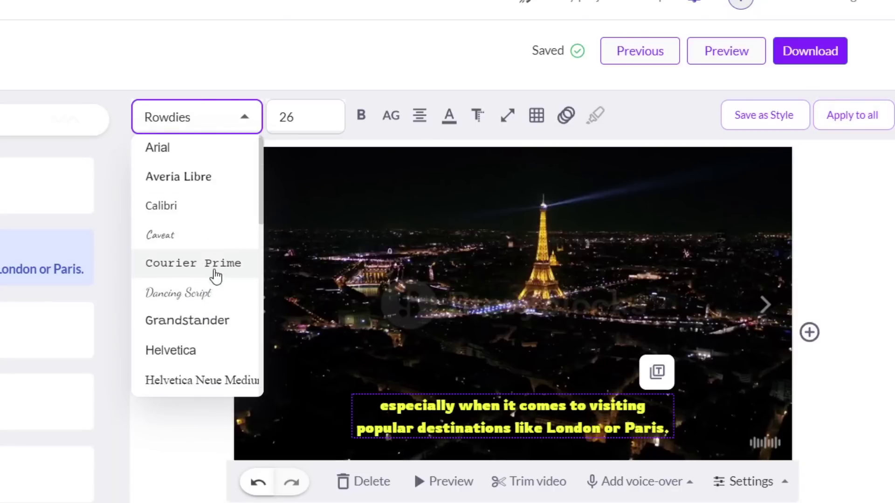
{"action": "scroll", "coordinate": [216, 275], "scroll_direction": "down", "scroll_amount": 5}
{"action": "left_click", "coordinate": [205, 215]}
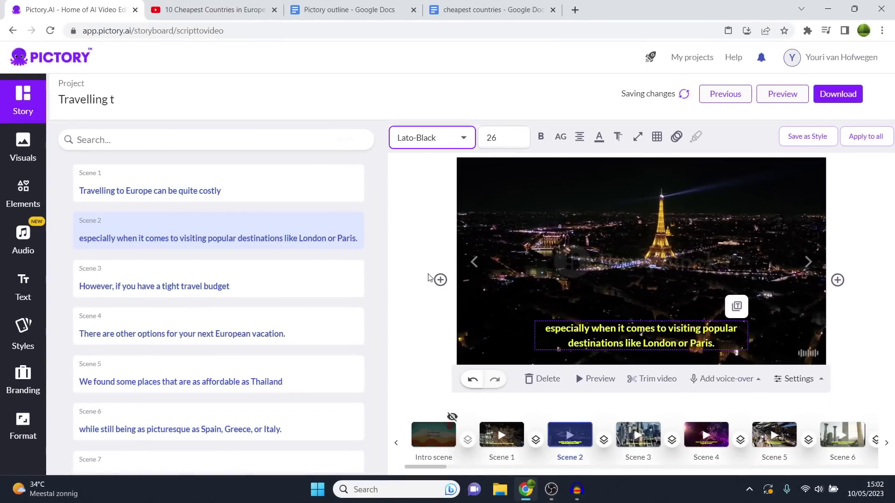
{"action": "left_click", "coordinate": [865, 138]}
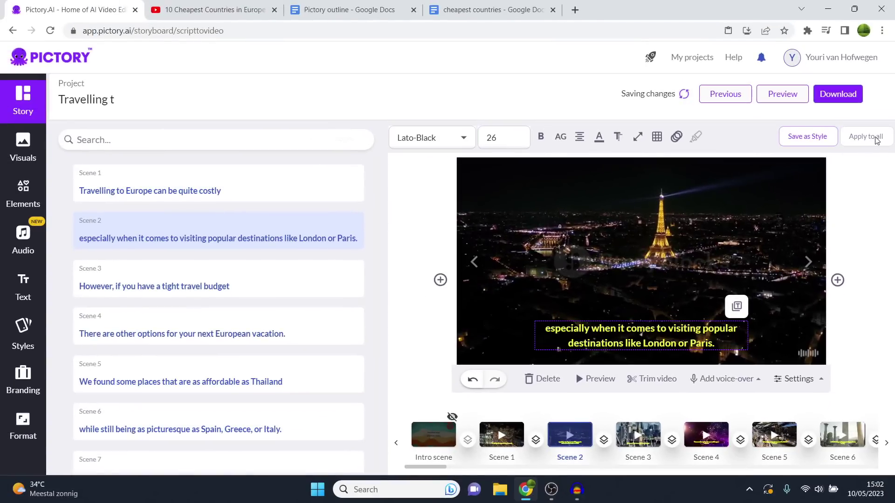
Make the Scene 2 caption bold and look through its case, alignment, colour and text shadow options
{"action": "left_click", "coordinate": [541, 137]}
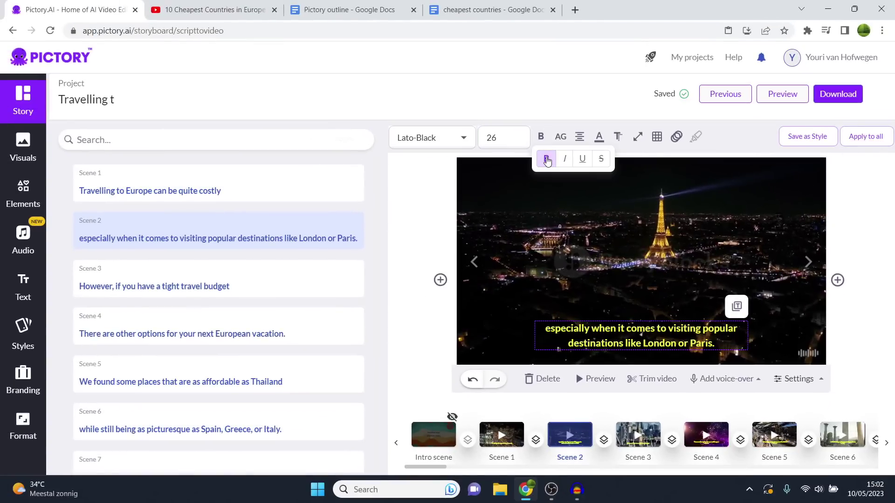
{"action": "left_click", "coordinate": [547, 160]}
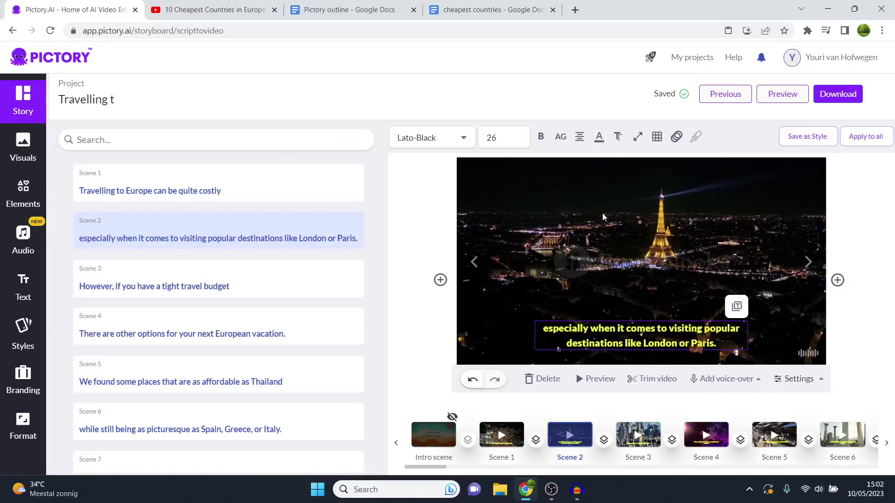
{"action": "left_click", "coordinate": [561, 138]}
{"action": "left_click", "coordinate": [580, 136]}
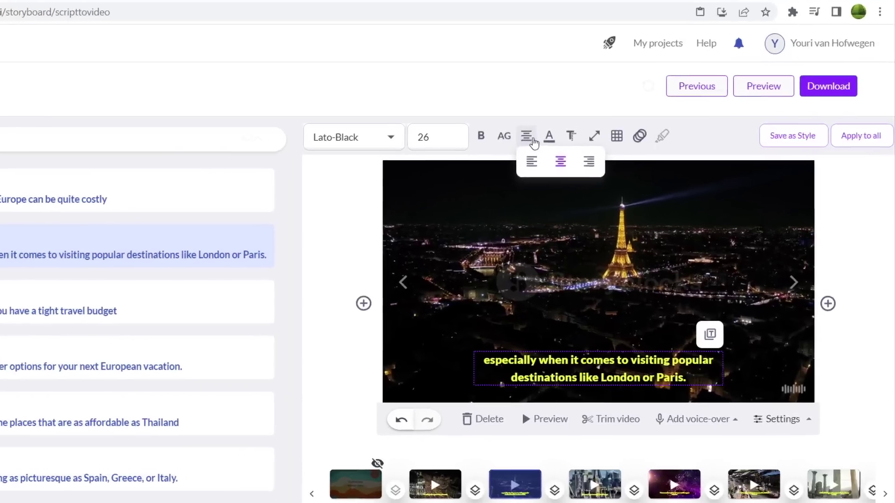
{"action": "left_click", "coordinate": [599, 137]}
{"action": "left_click", "coordinate": [618, 137]}
{"action": "left_click", "coordinate": [468, 136]}
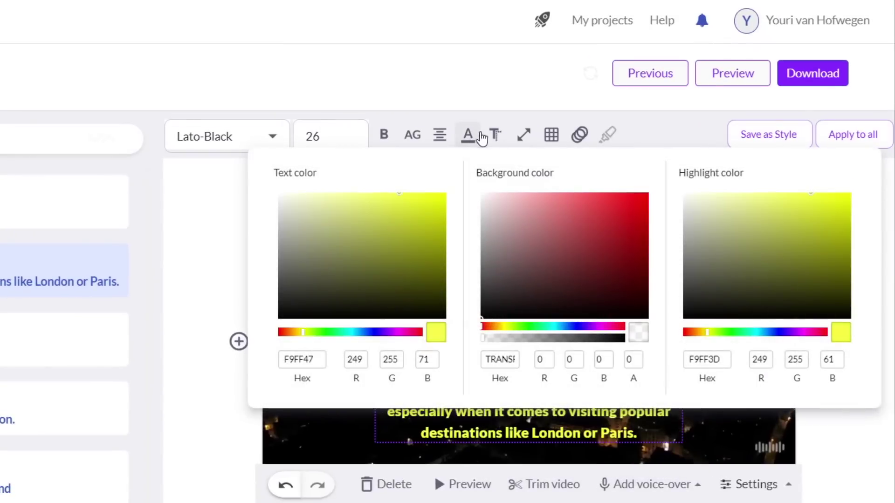
{"action": "left_click", "coordinate": [494, 136]}
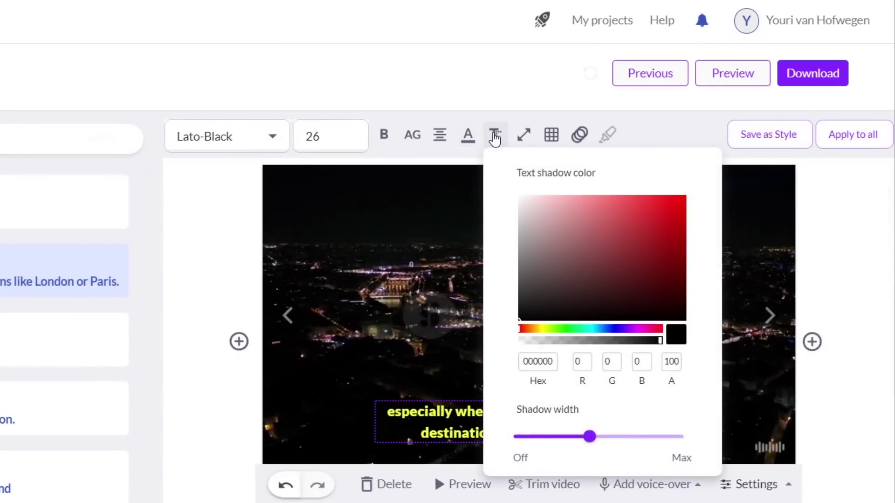
Set the text width of the Scene 2 caption to 60%
{"action": "left_click", "coordinate": [524, 136]}
{"action": "mouse_move", "coordinate": [591, 189]}
{"action": "left_mouse_down"}
{"action": "mouse_move", "coordinate": [635, 192]}
{"action": "mouse_move", "coordinate": [580, 191]}
{"action": "mouse_move", "coordinate": [657, 196]}
{"action": "mouse_move", "coordinate": [594, 188]}
{"action": "left_mouse_up"}
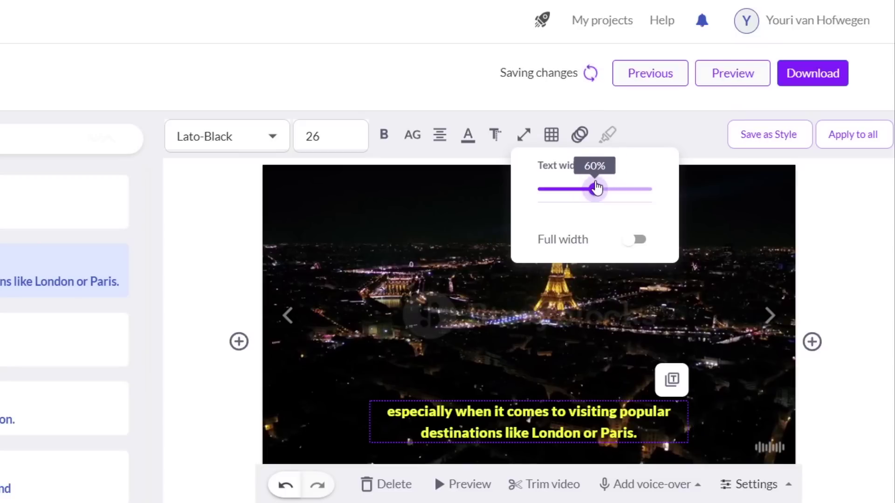
{"action": "left_click", "coordinate": [511, 90]}
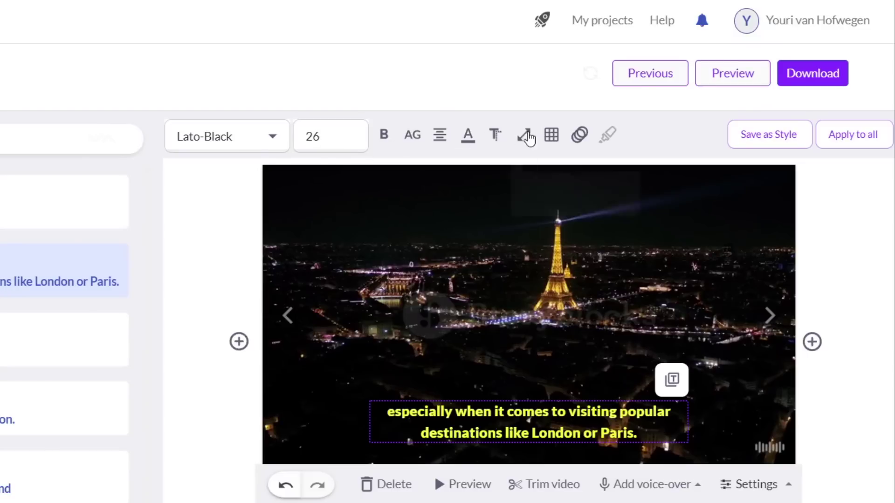
Check the caption's entry and exit animation settings and apply the text style to all scenes
{"action": "mouse_move", "coordinate": [608, 135]}
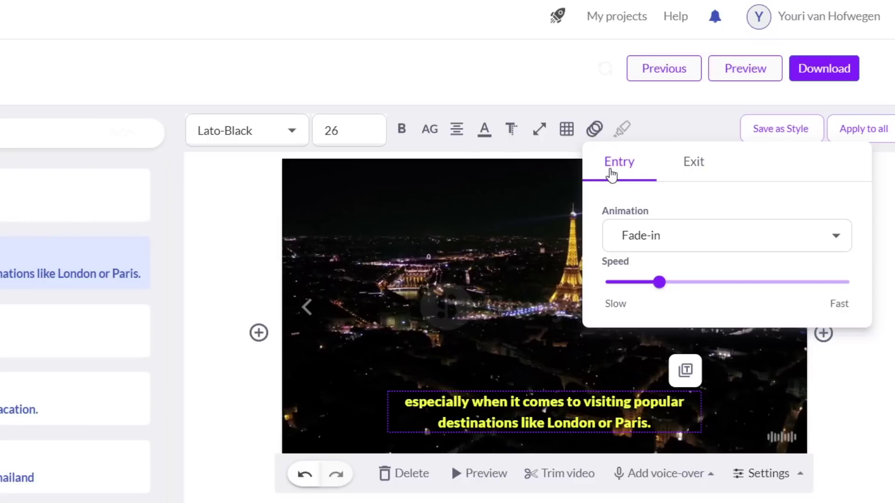
{"action": "left_click", "coordinate": [689, 163]}
{"action": "left_click", "coordinate": [629, 166]}
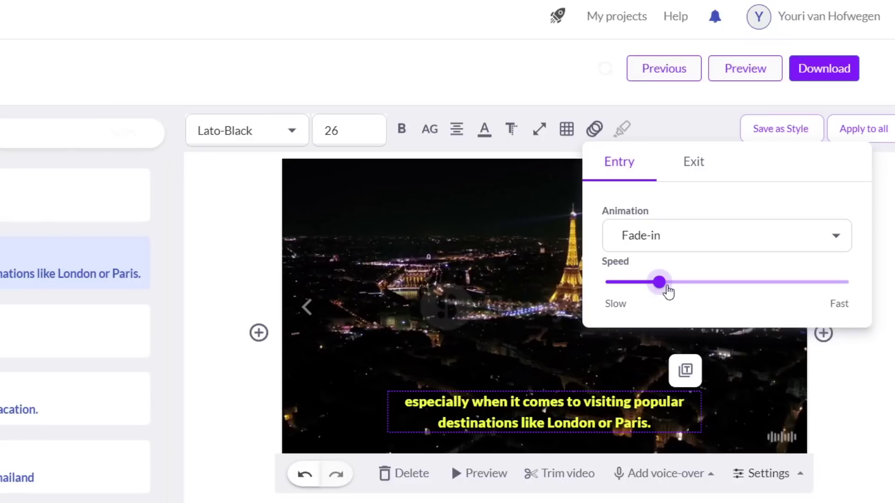
{"action": "left_click", "coordinate": [455, 81]}
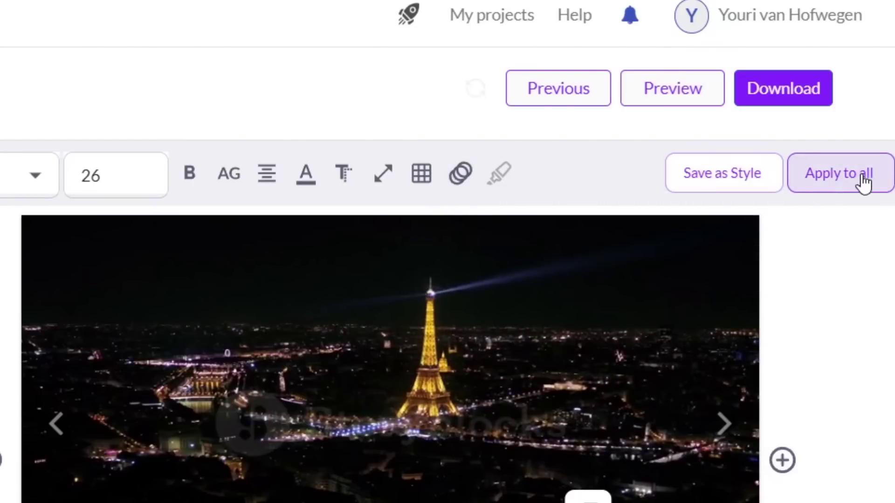
{"action": "left_click", "coordinate": [862, 177]}
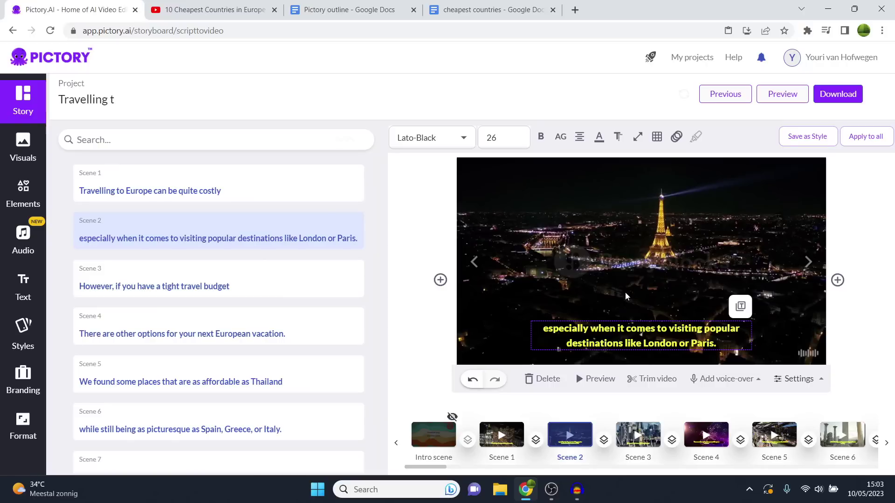
Try the sticker of a couple with a green HELLO flag in the upper-left of Scene 2's frame, and delete it
{"action": "left_click", "coordinate": [18, 193]}
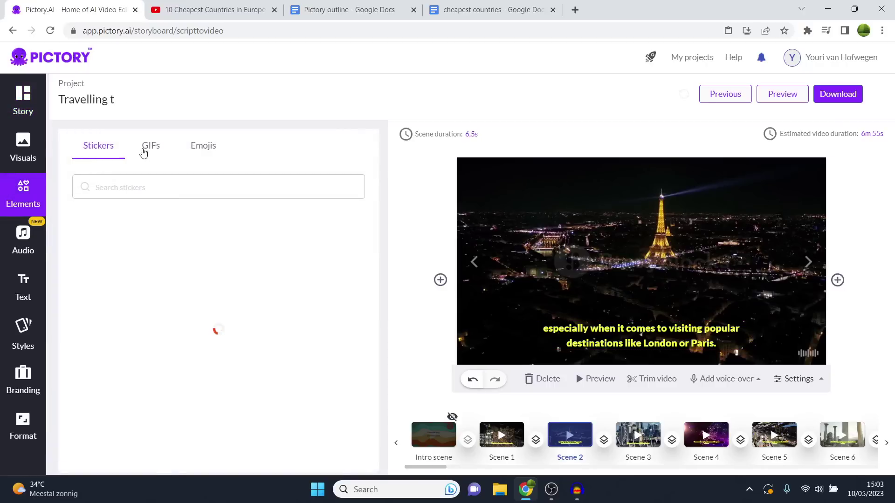
{"action": "scroll", "coordinate": [245, 289], "scroll_direction": "down", "scroll_amount": 10}
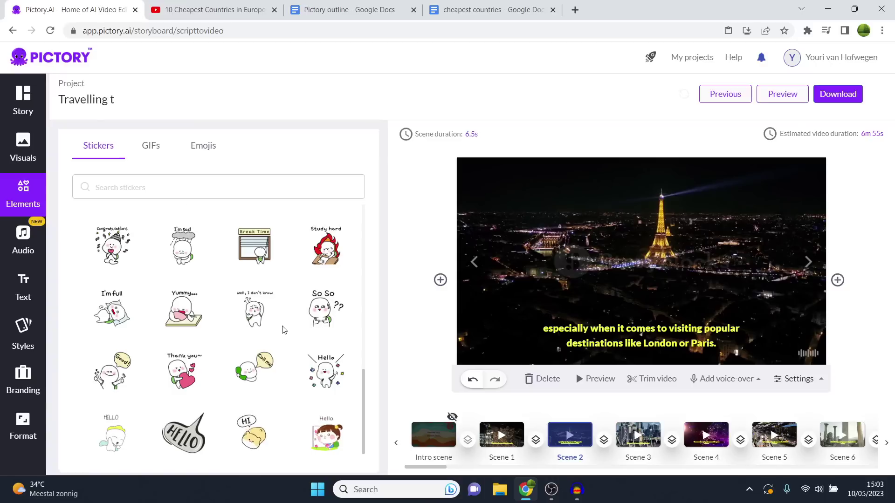
{"action": "scroll", "coordinate": [289, 329], "scroll_direction": "up", "scroll_amount": 5}
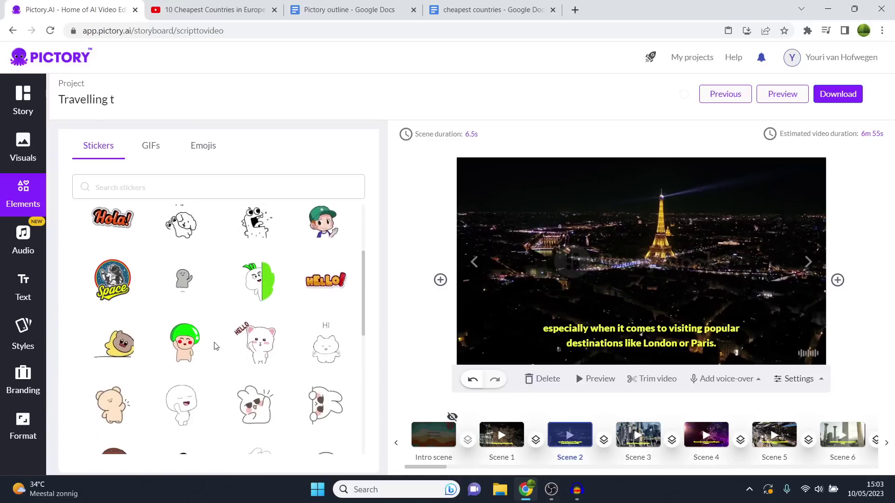
{"action": "scroll", "coordinate": [214, 343], "scroll_direction": "up", "scroll_amount": 3}
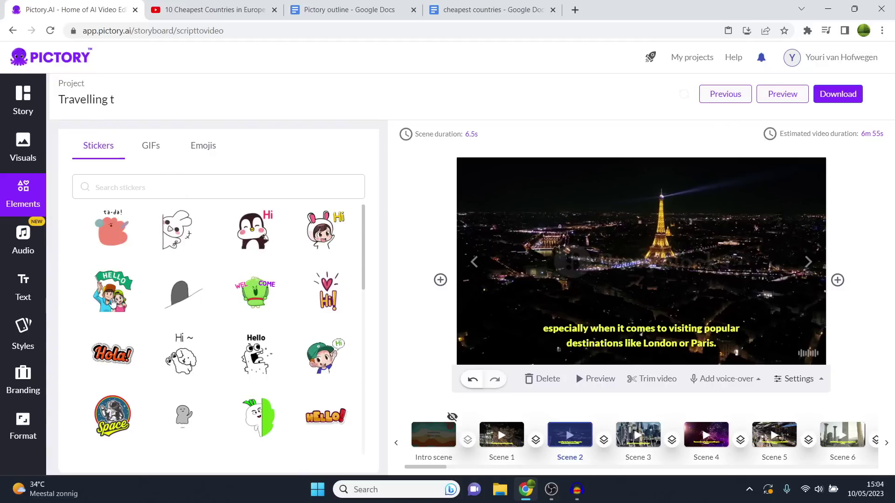
{"action": "left_click_drag", "start_coordinate": [662, 270], "coordinate": [582, 344]}
{"action": "left_click_drag", "start_coordinate": [554, 289], "coordinate": [529, 232]}
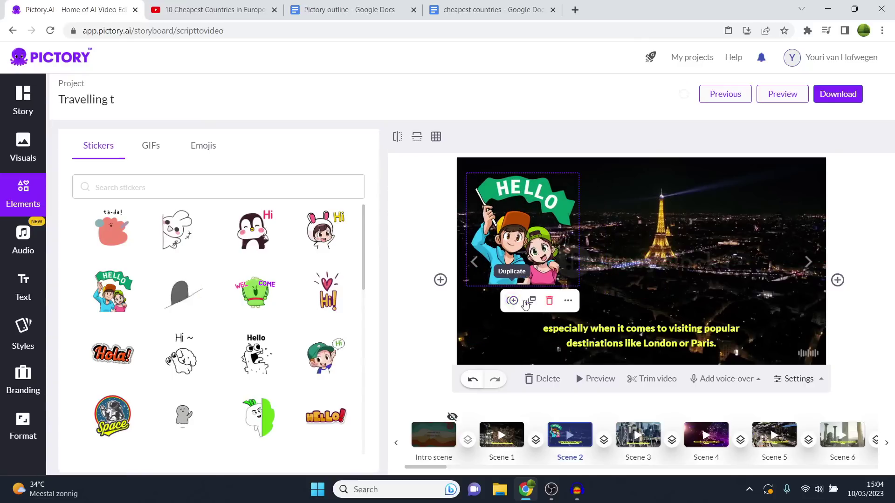
{"action": "left_click", "coordinate": [549, 302]}
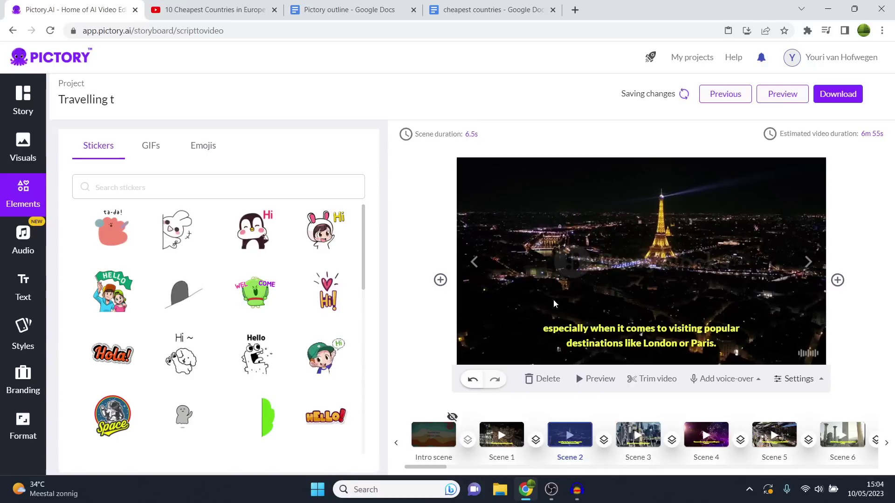
Look through the GIFs and emojis, and the background music, voice-over and uploaded audio sections
{"action": "left_click", "coordinate": [155, 150]}
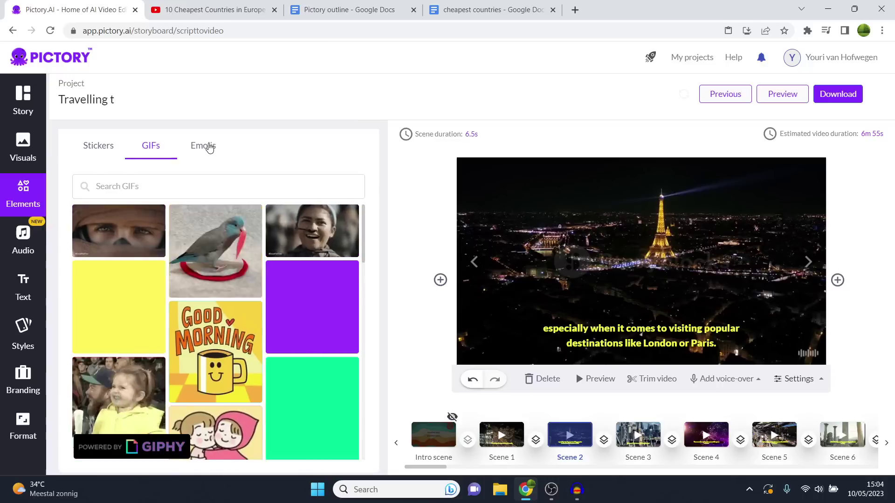
{"action": "left_click", "coordinate": [205, 146]}
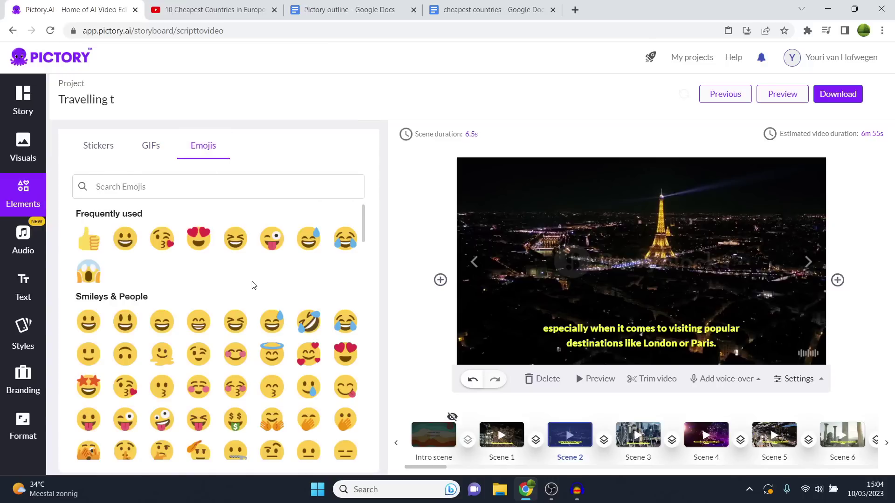
{"action": "left_click", "coordinate": [23, 237]}
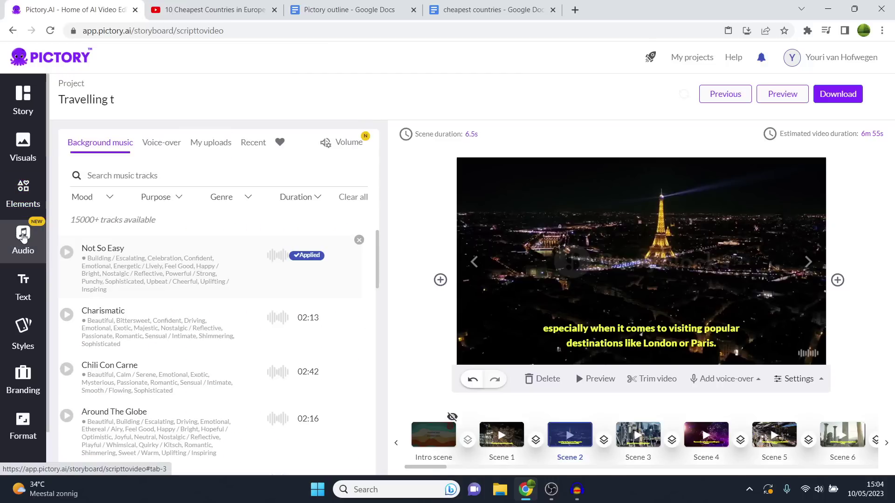
{"action": "left_click", "coordinate": [160, 143]}
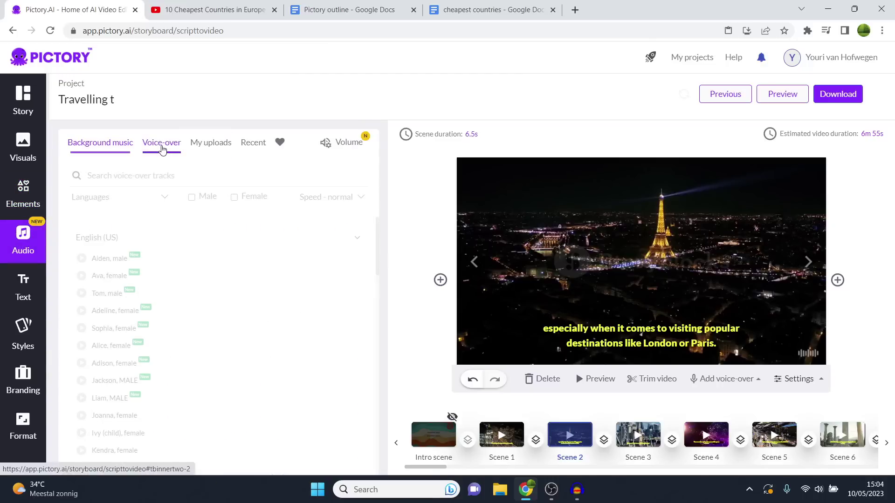
{"action": "left_click", "coordinate": [210, 143]}
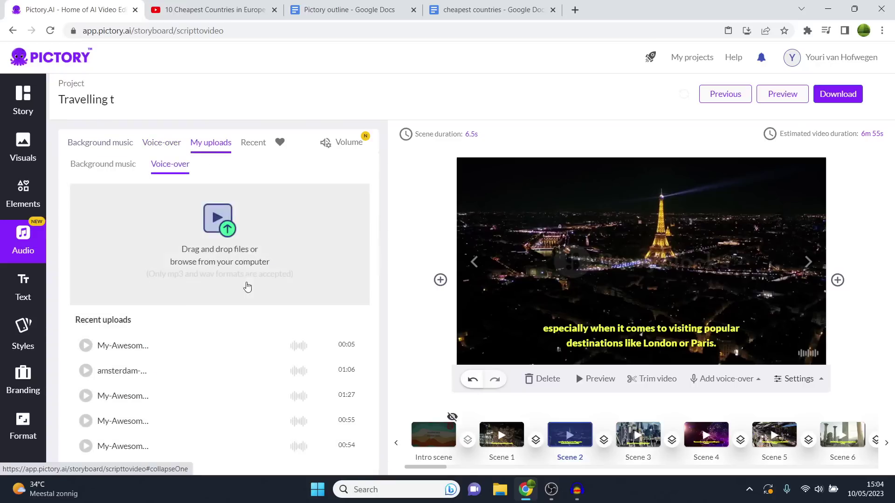
Review the visuals of Scenes 2 and 3 in the storyboard
{"action": "left_click", "coordinate": [28, 108]}
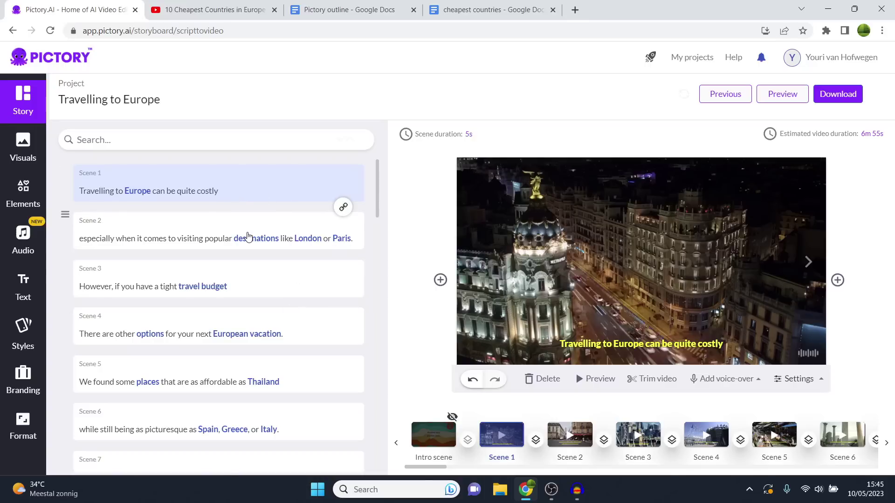
{"action": "left_click", "coordinate": [251, 237]}
{"action": "left_click", "coordinate": [273, 278]}
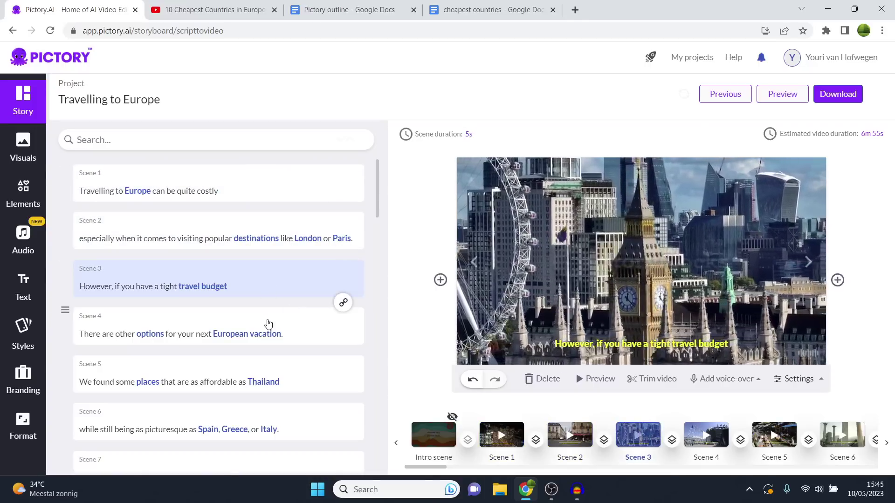
Search the visuals library for "europe city" and replace Scene 4's visual with the aerial clip of red-roofed houses along a canal
{"action": "left_click", "coordinate": [268, 323]}
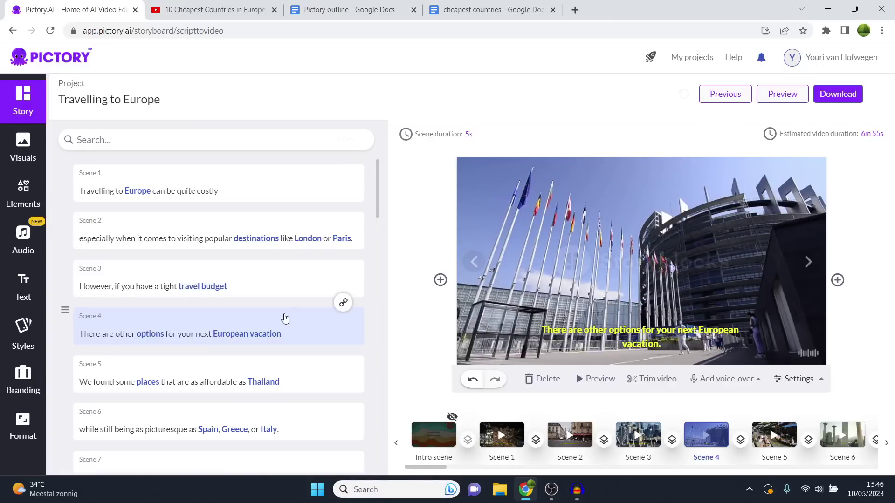
{"action": "left_click", "coordinate": [28, 152]}
{"action": "left_click", "coordinate": [134, 176]}
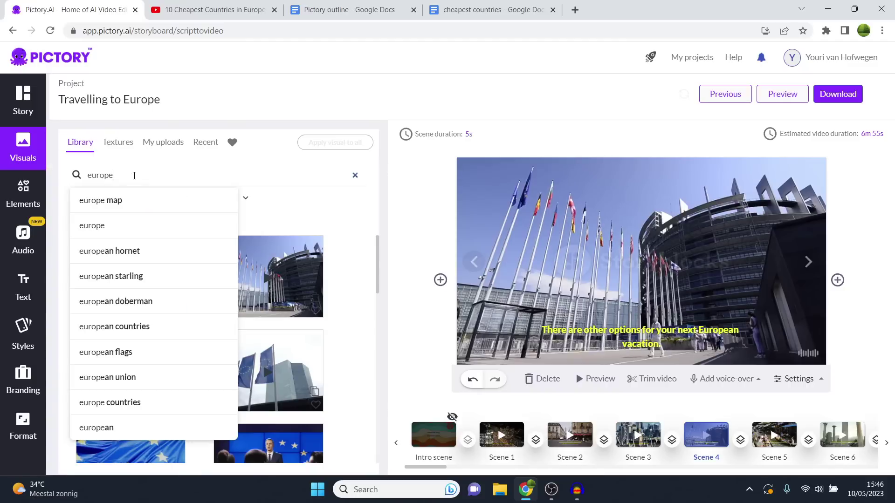
{"action": "type", "text": "city"}
{"action": "key", "text": "Return"}
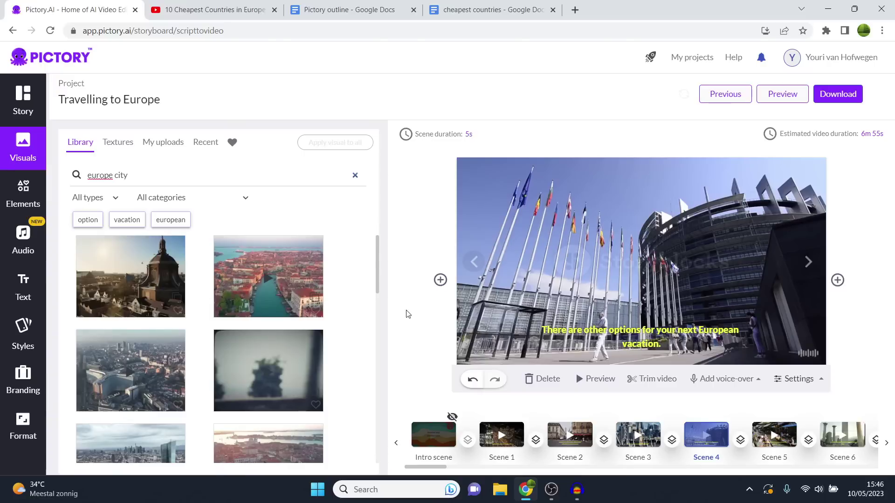
{"action": "left_click", "coordinate": [276, 278]}
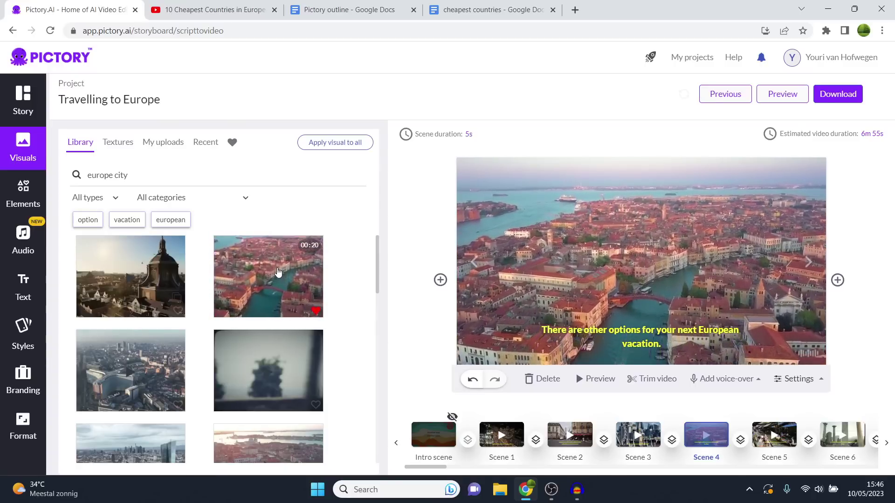
Set the font size of Scene 4's caption to 28 and hide the caption in that scene
{"action": "left_click", "coordinate": [670, 330]}
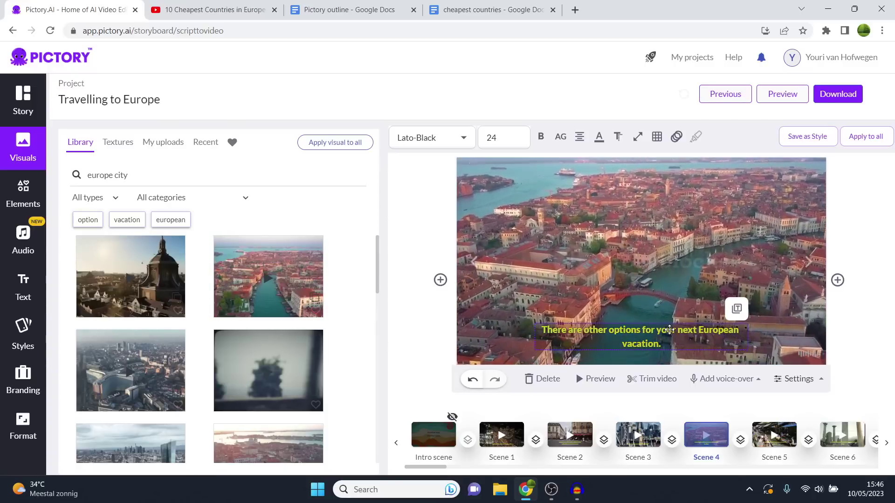
{"action": "left_click", "coordinate": [501, 138]}
{"action": "scroll", "coordinate": [501, 265], "scroll_direction": "down", "scroll_amount": 2}
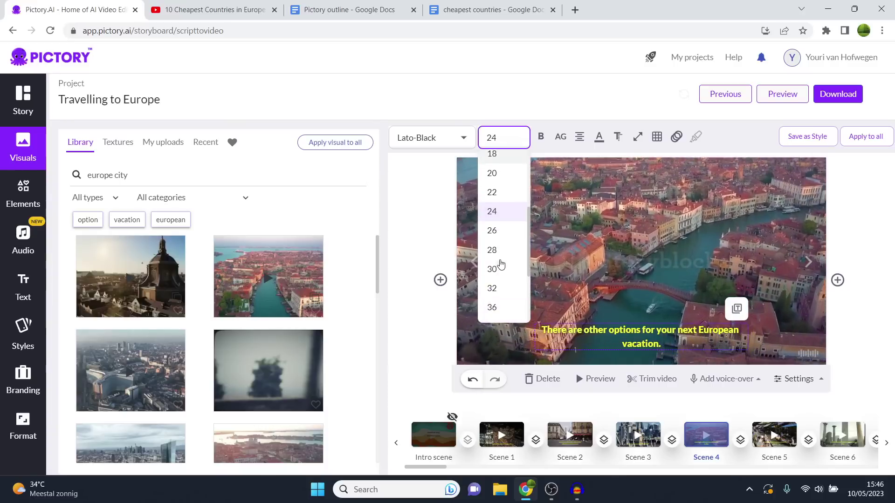
{"action": "left_click", "coordinate": [499, 235]}
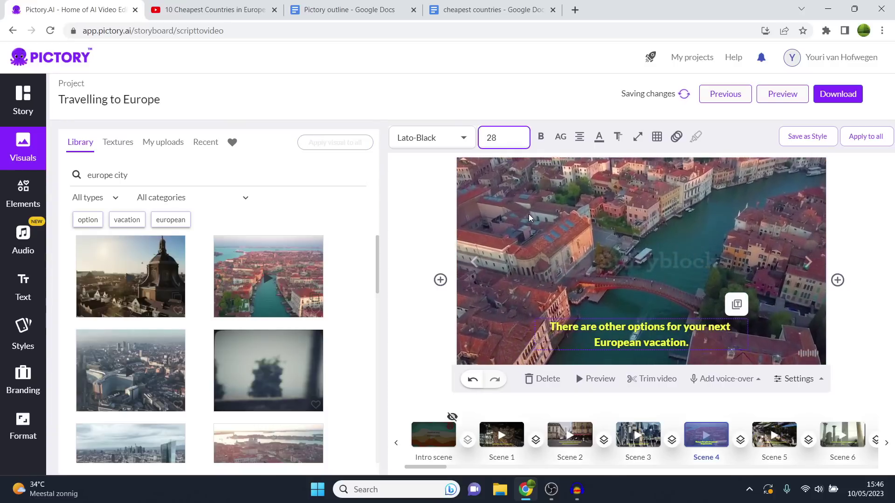
{"action": "left_click", "coordinate": [538, 98]}
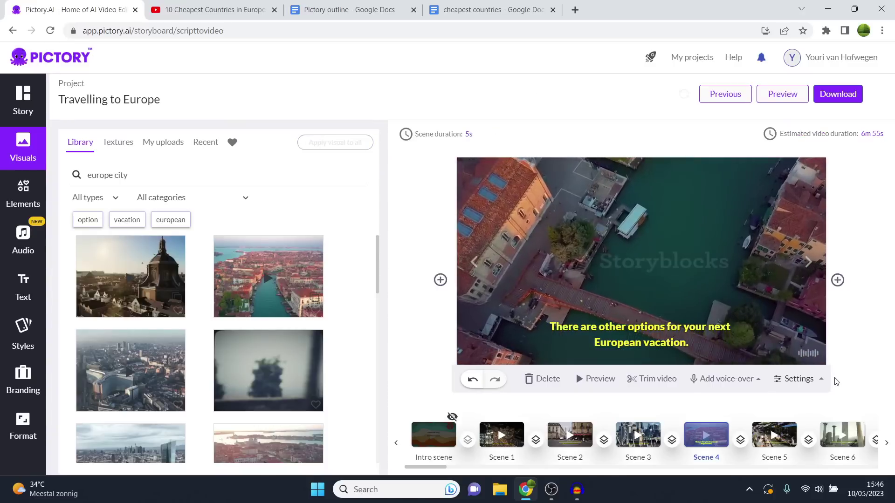
{"action": "left_click", "coordinate": [820, 378]}
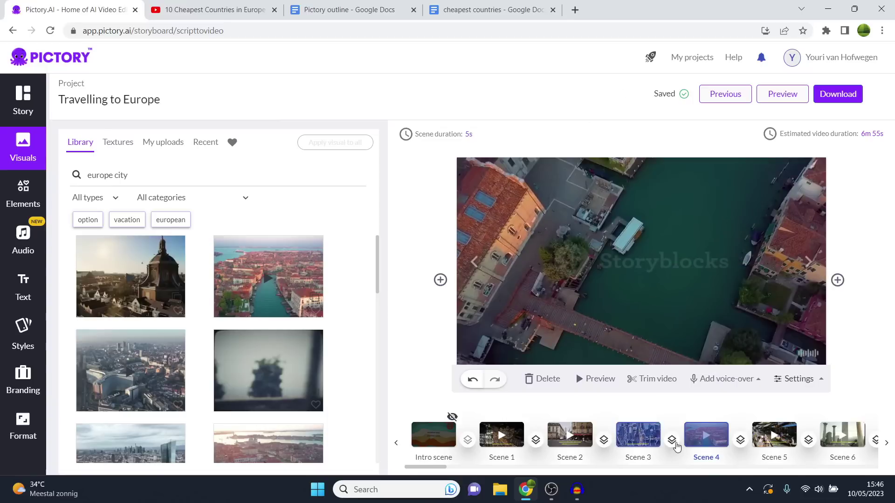
{"action": "left_click", "coordinate": [695, 438]}
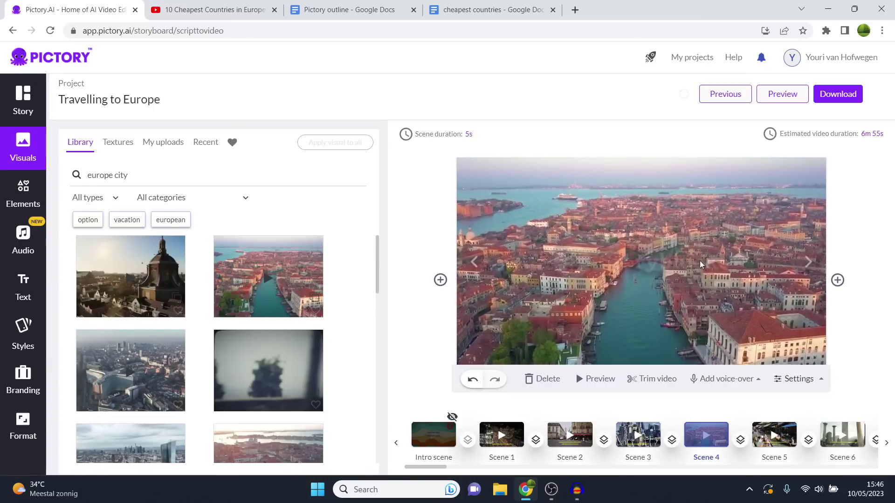
Select Scene 5 in the story and search the visuals library for "thailand"
{"action": "left_click", "coordinate": [22, 107]}
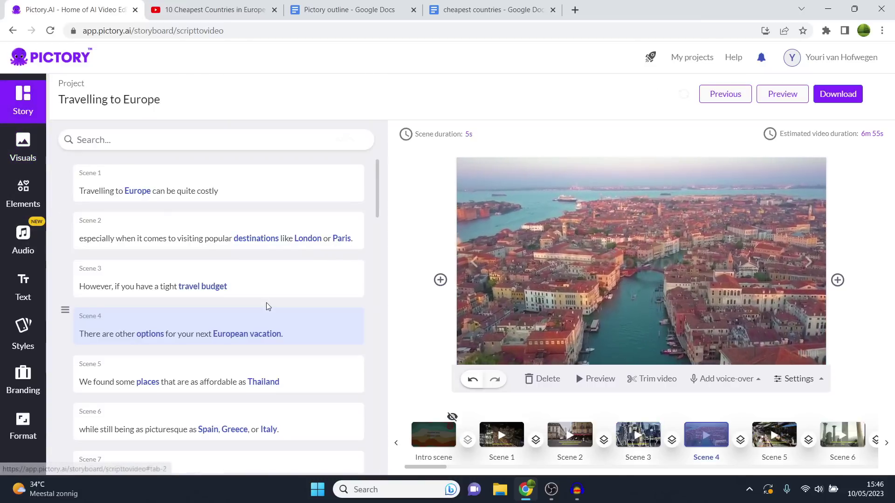
{"action": "left_click", "coordinate": [219, 320]}
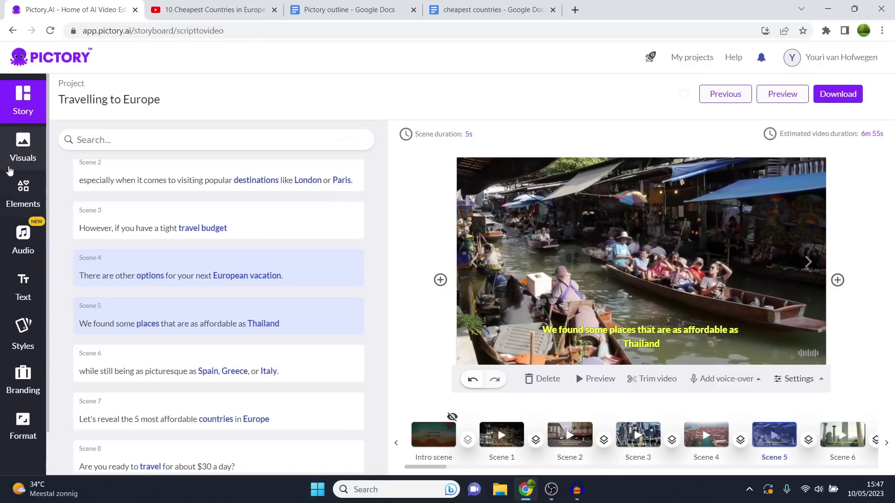
{"action": "left_click", "coordinate": [23, 148]}
{"action": "left_click", "coordinate": [98, 176]}
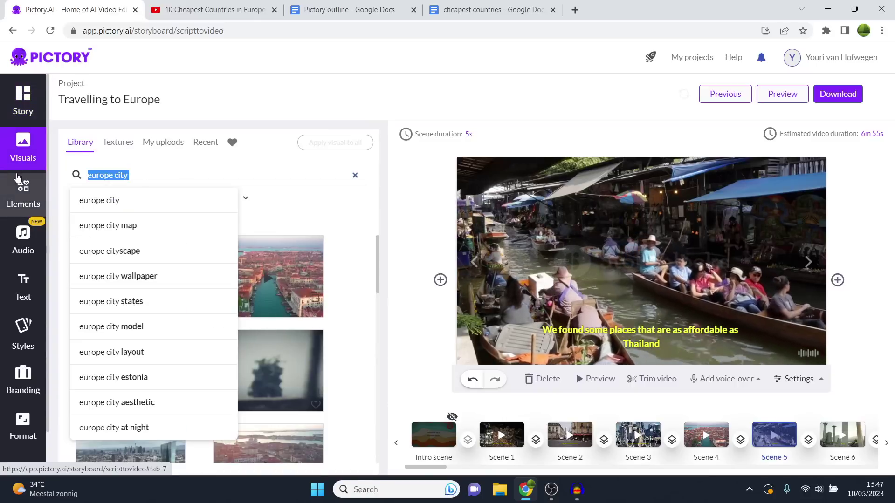
{"action": "type", "text": "th"}
{"action": "type", "text": "a"}
{"action": "key", "text": "BackSpace"}
{"action": "type", "text": "hailand"}
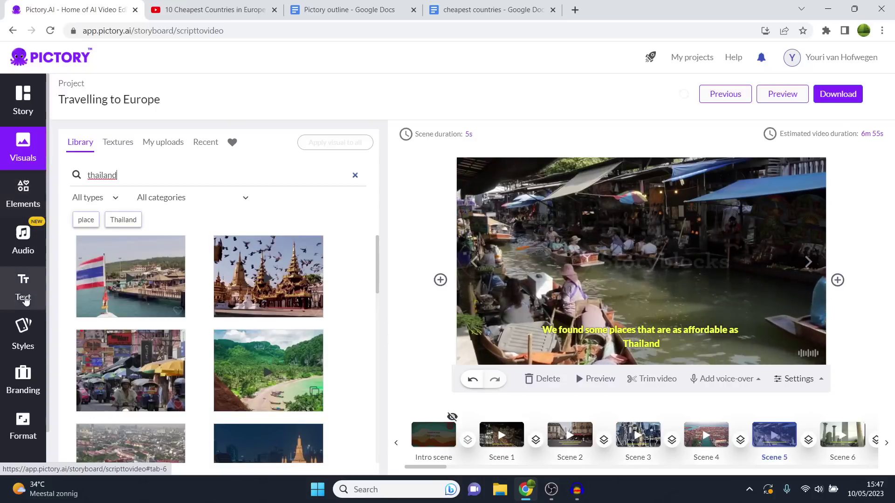
Try the green bay clip and the golden temple clip with flying birds as Scene 5's visual
{"action": "left_click", "coordinate": [260, 374]}
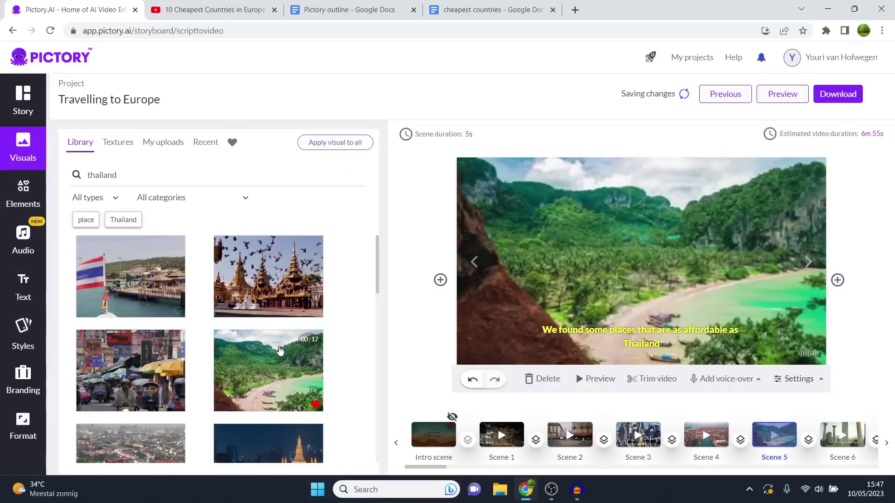
{"action": "left_click", "coordinate": [264, 290]}
{"action": "scroll", "coordinate": [246, 319], "scroll_direction": "down", "scroll_amount": 5}
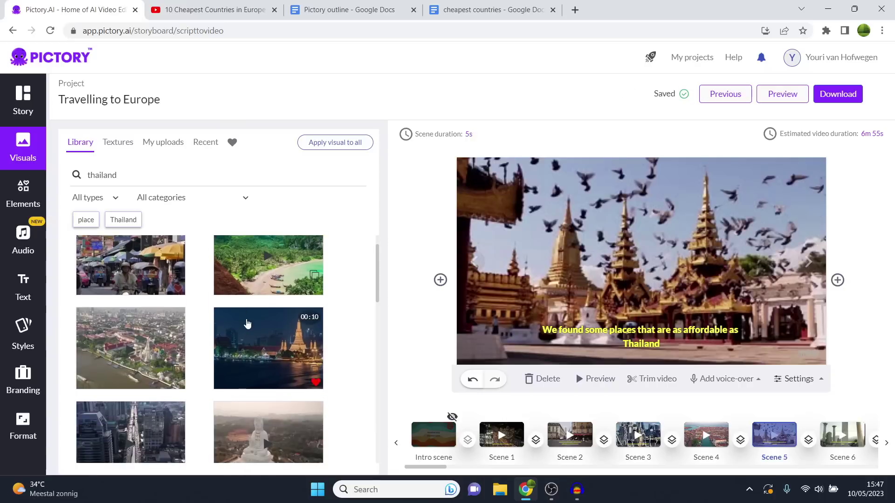
{"action": "scroll", "coordinate": [247, 322], "scroll_direction": "down", "scroll_amount": 2}
Search the library for "thailand streets" and try the night market clip with string lights as Scene 5's visual
{"action": "left_click", "coordinate": [166, 174]}
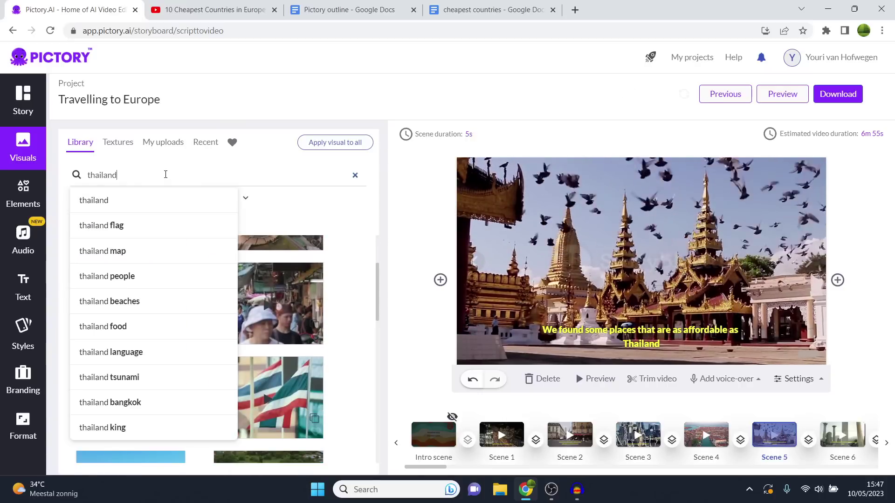
{"action": "type", "text": "stre"}
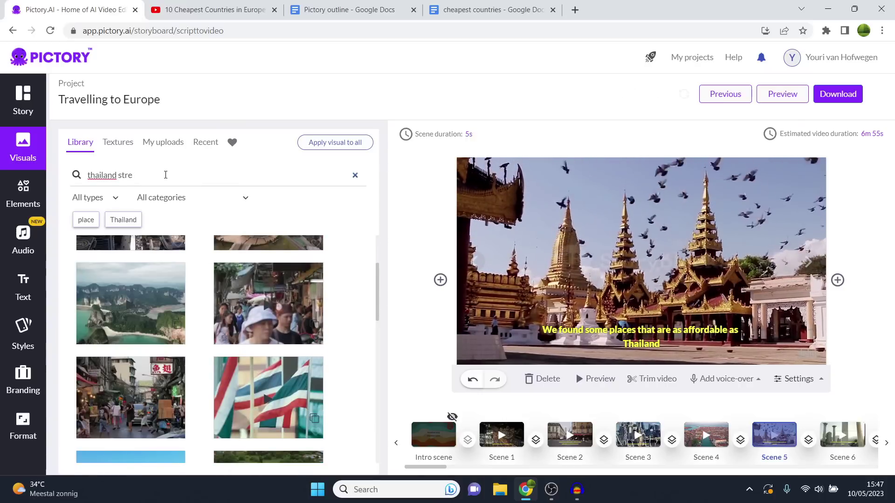
{"action": "type", "text": "ets"}
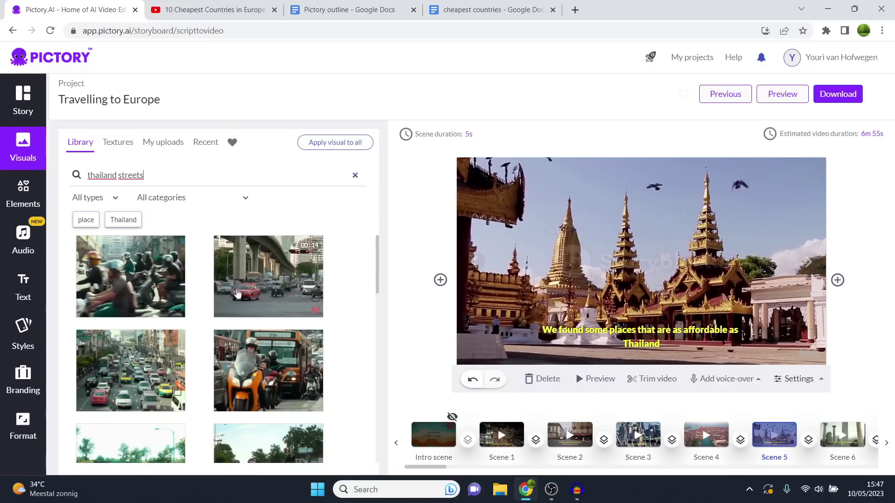
{"action": "scroll", "coordinate": [275, 317], "scroll_direction": "down", "scroll_amount": 5}
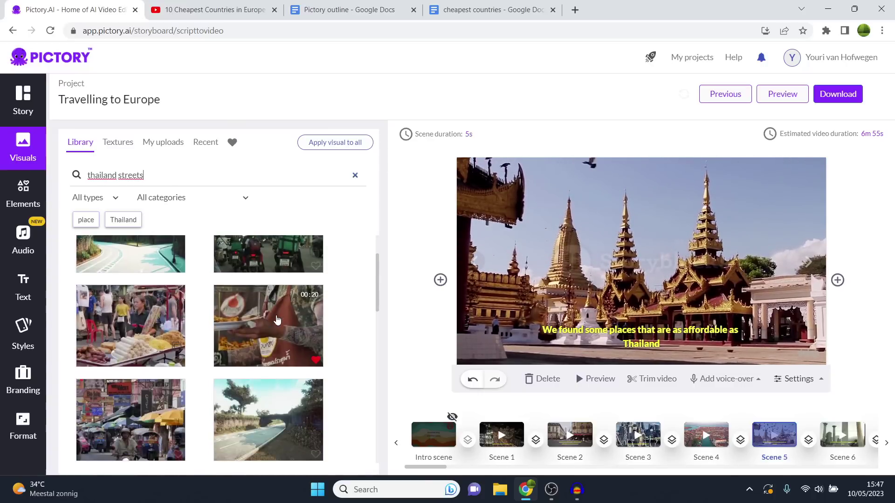
{"action": "scroll", "coordinate": [279, 317], "scroll_direction": "down", "scroll_amount": 3}
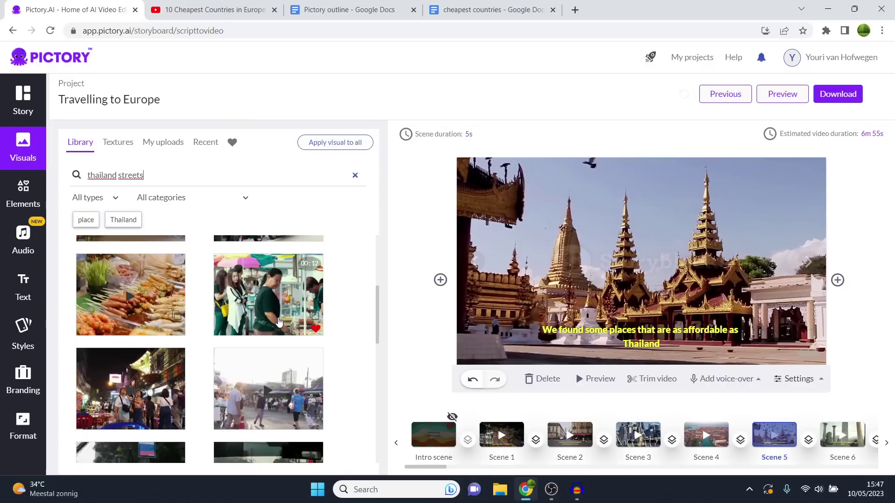
{"action": "scroll", "coordinate": [279, 321], "scroll_direction": "down", "scroll_amount": 3}
{"action": "scroll", "coordinate": [278, 322], "scroll_direction": "down", "scroll_amount": 5}
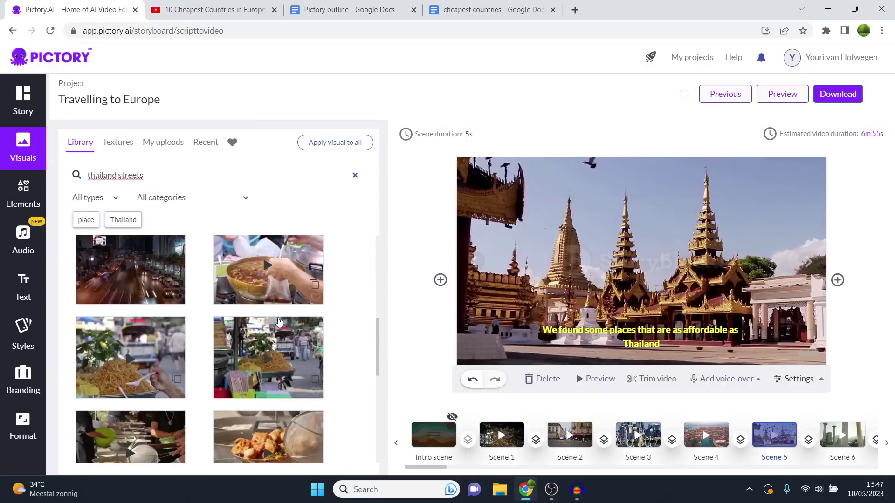
{"action": "scroll", "coordinate": [265, 325], "scroll_direction": "down", "scroll_amount": 2}
{"action": "scroll", "coordinate": [261, 345], "scroll_direction": "up", "scroll_amount": 10}
{"action": "scroll", "coordinate": [259, 355], "scroll_direction": "down", "scroll_amount": 5}
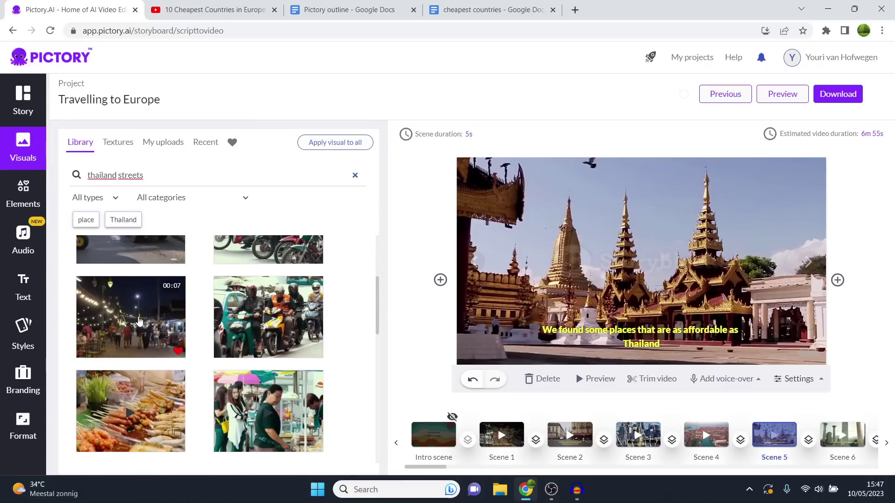
{"action": "left_click", "coordinate": [139, 320]}
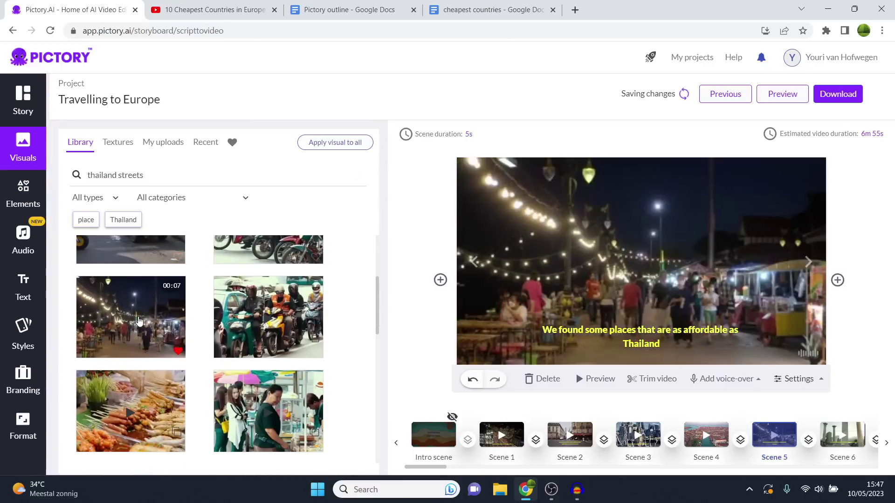
Search for "thailand khao san road" and replace Scene 5's visual with the 31-second clip of the crowded street with a food cart
{"action": "scroll", "coordinate": [204, 341], "scroll_direction": "up", "scroll_amount": 3}
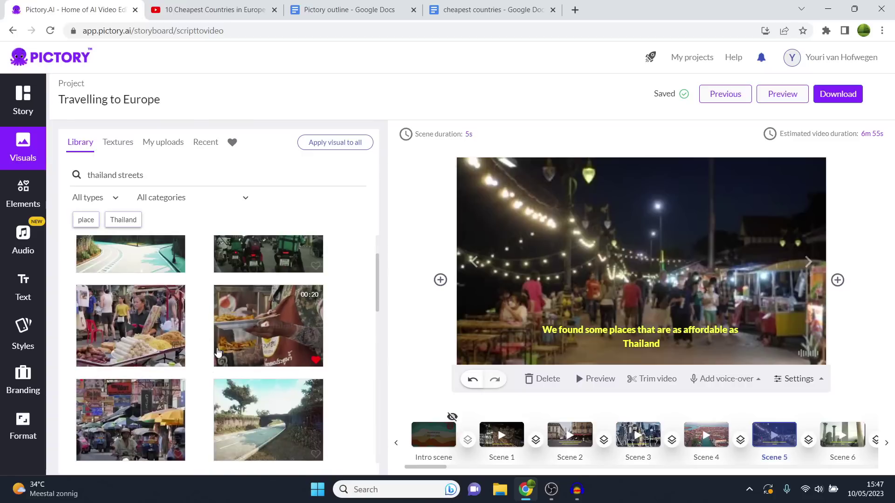
{"action": "scroll", "coordinate": [219, 352], "scroll_direction": "up", "scroll_amount": 2}
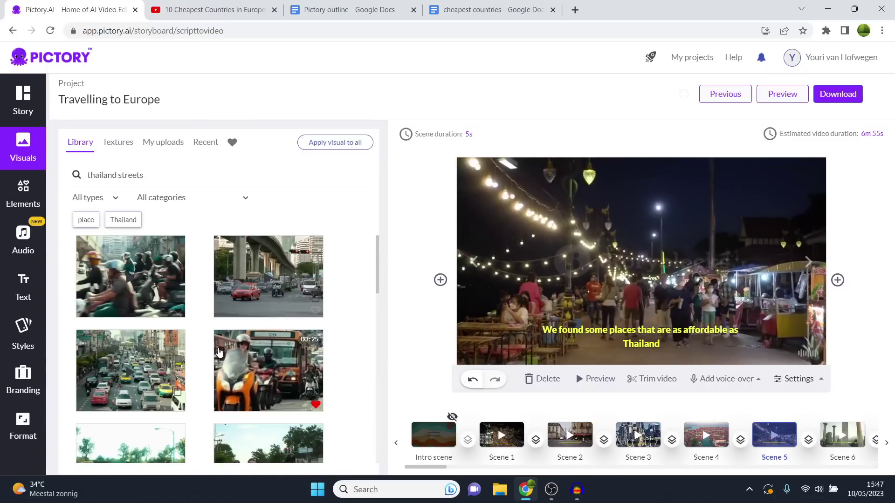
{"action": "scroll", "coordinate": [227, 365], "scroll_direction": "down", "scroll_amount": 3}
{"action": "double_click", "coordinate": [120, 176]}
{"action": "type", "text": "kh"}
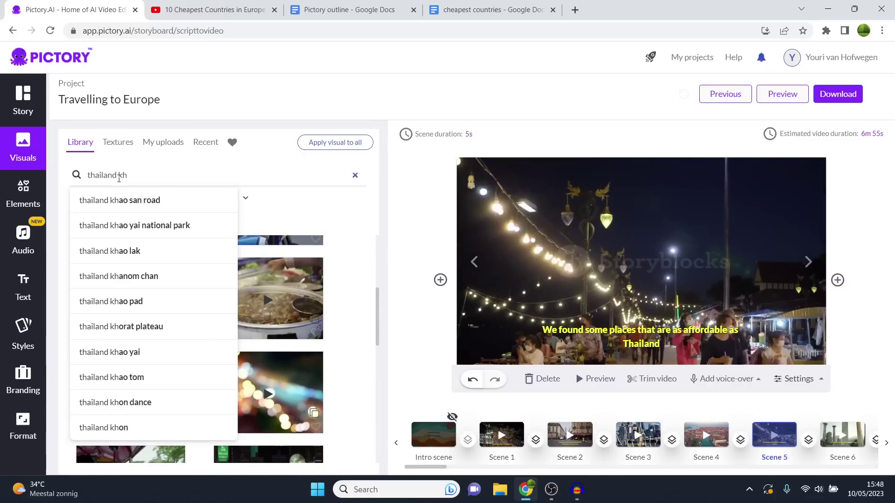
{"action": "left_click", "coordinate": [122, 200]}
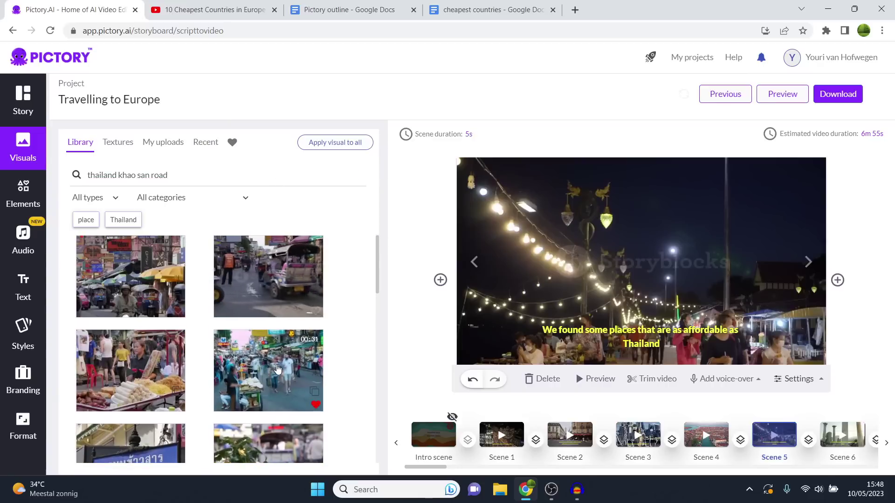
{"action": "left_click", "coordinate": [276, 369]}
{"action": "scroll", "coordinate": [268, 355], "scroll_direction": "down", "scroll_amount": 1}
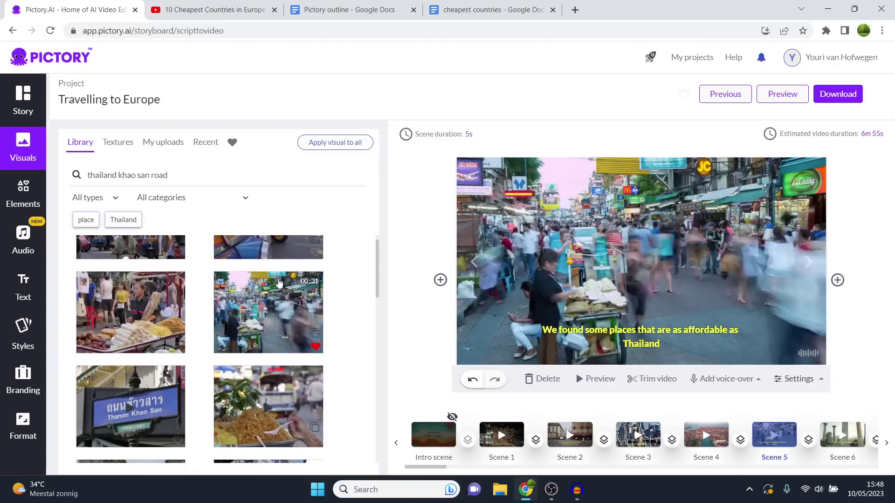
{"action": "scroll", "coordinate": [261, 298], "scroll_direction": "down", "scroll_amount": 1}
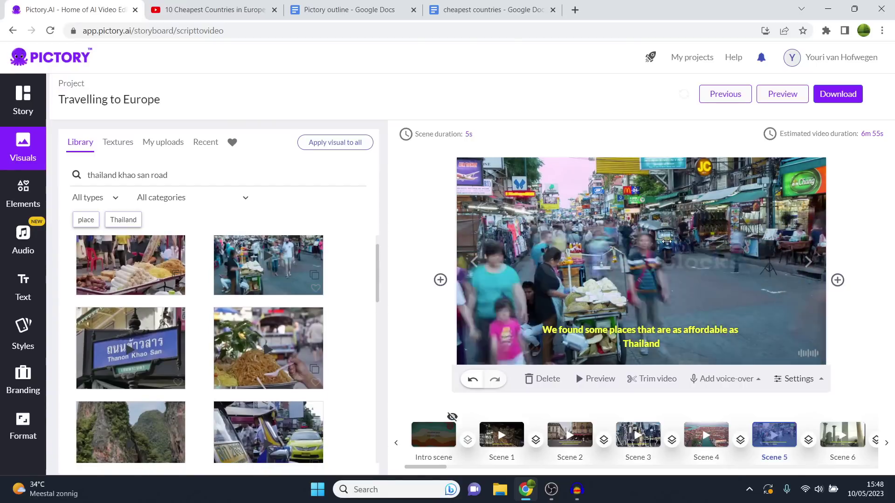
Set the font size of Scene 5's caption to 28
{"action": "left_click", "coordinate": [686, 348]}
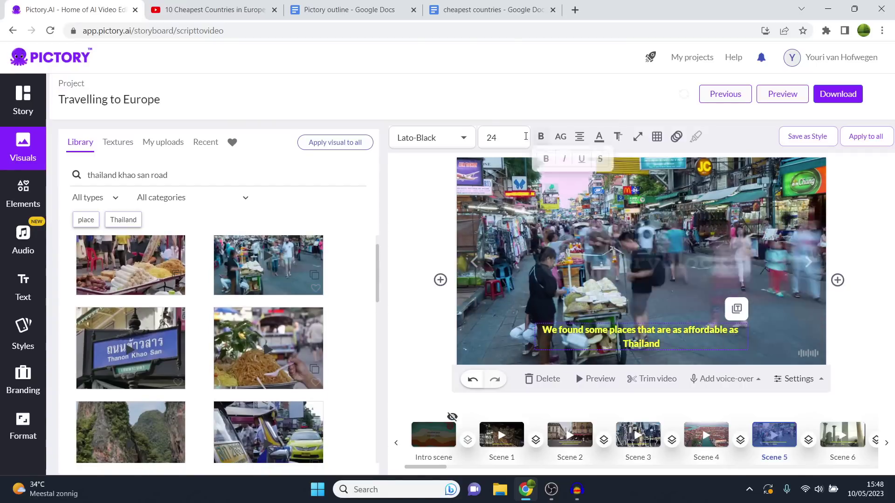
{"action": "left_click", "coordinate": [503, 137]}
{"action": "left_click", "coordinate": [508, 235]}
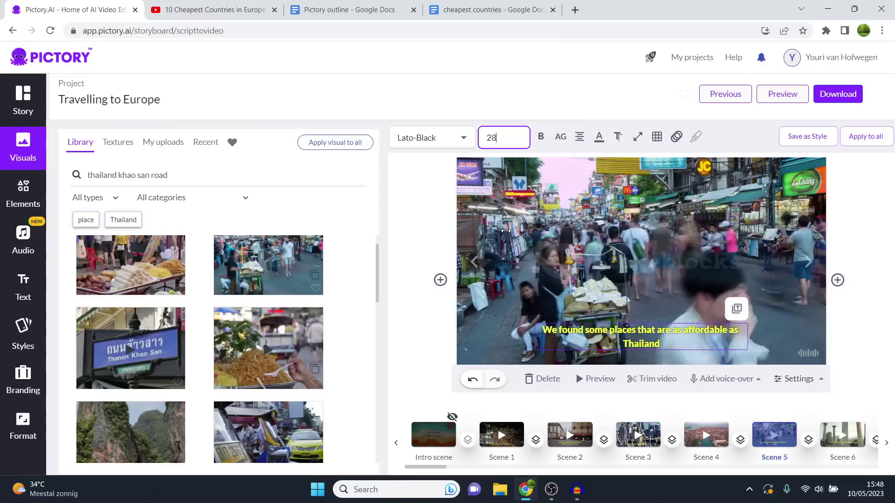
{"action": "left_click", "coordinate": [564, 82]}
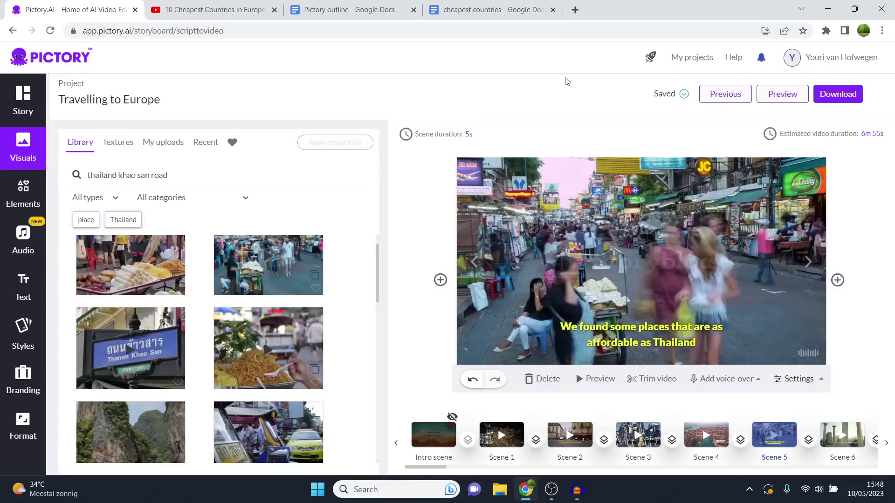
Search the library for "greece" and replace Scene 6's visual with the aerial clip of the white hillside town by the sea
{"action": "left_click", "coordinate": [3, 94]}
{"action": "scroll", "coordinate": [224, 297], "scroll_direction": "down", "scroll_amount": 1}
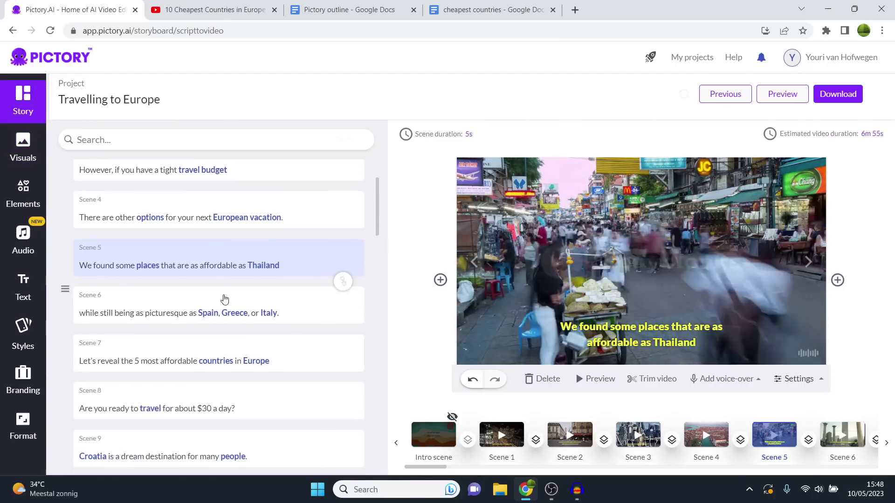
{"action": "left_click", "coordinate": [228, 302]}
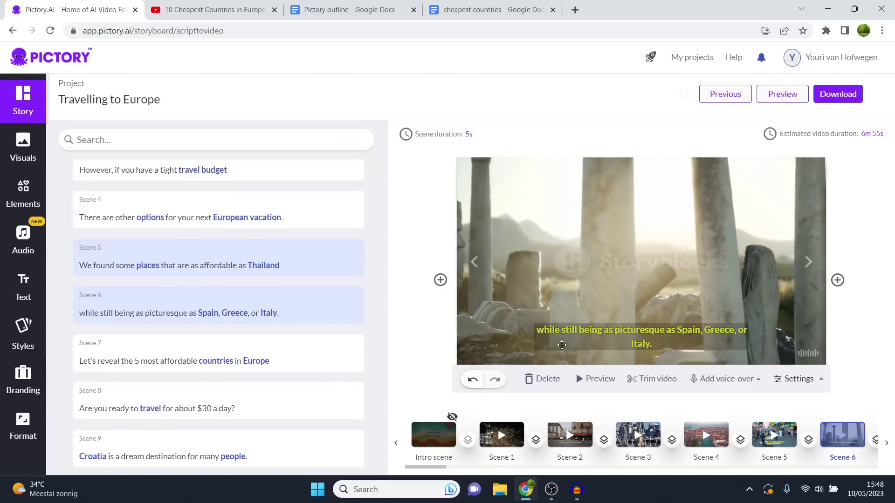
{"action": "left_click", "coordinate": [14, 161]}
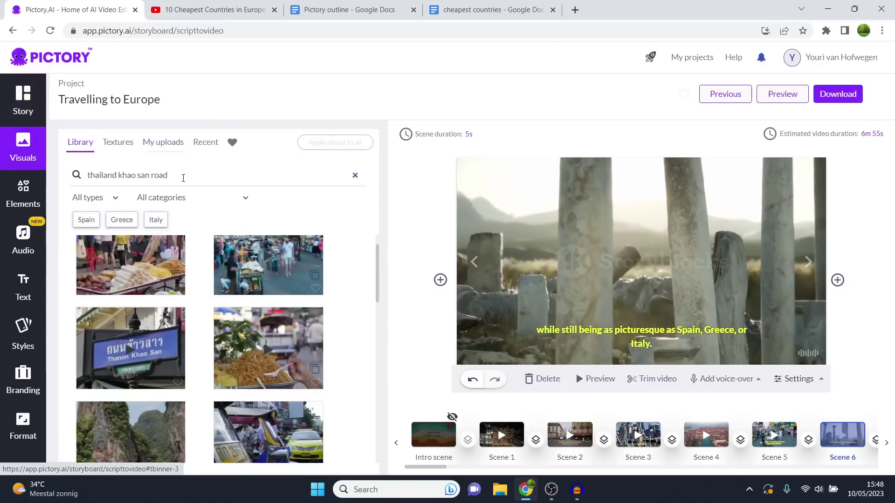
{"action": "type", "text": "greece"}
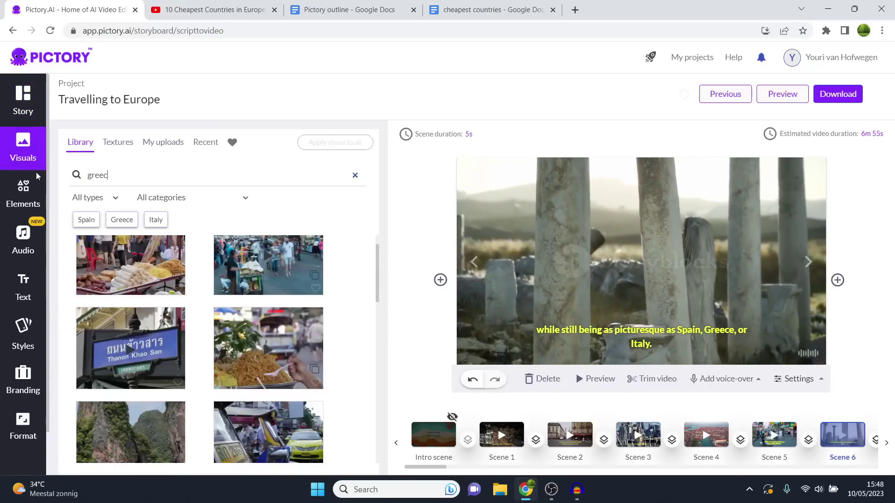
{"action": "key", "text": "Return"}
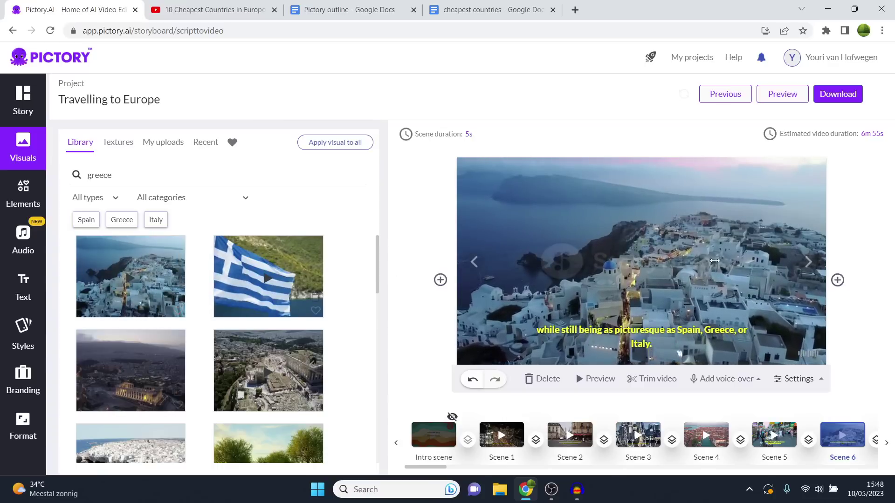
Set the font size of Scene 6's caption to 28 and narrow its text width
{"action": "left_click", "coordinate": [684, 324]}
{"action": "left_click", "coordinate": [515, 131]}
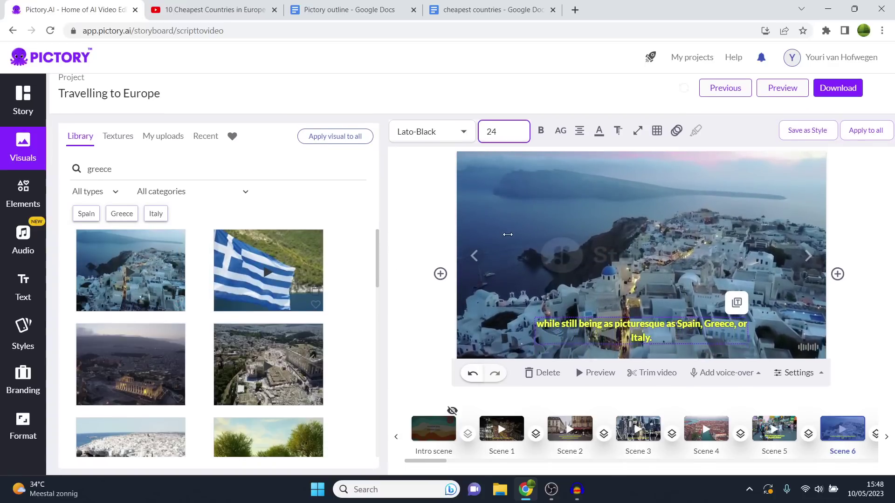
{"action": "left_click", "coordinate": [509, 130]}
{"action": "left_click", "coordinate": [501, 229]}
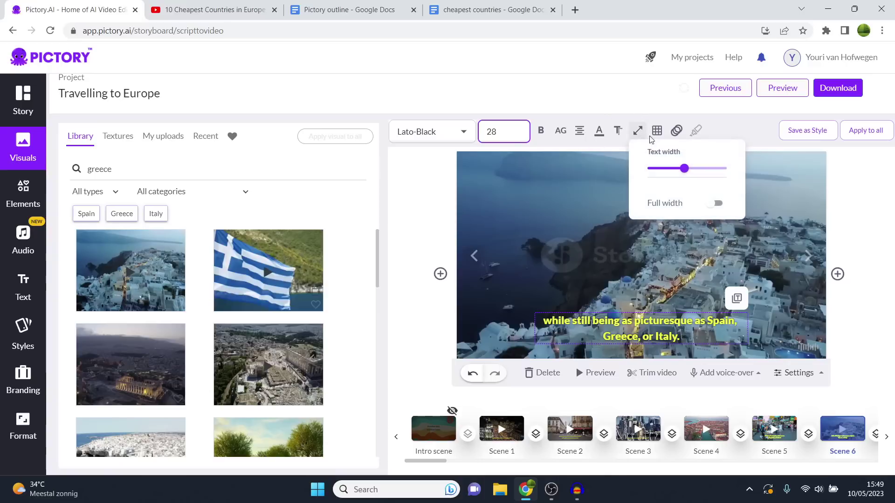
{"action": "mouse_move", "coordinate": [635, 136]}
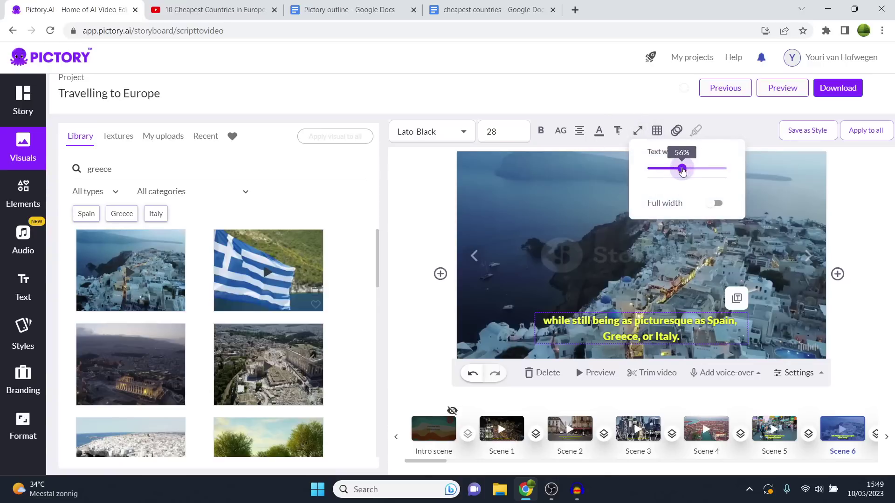
{"action": "left_click", "coordinate": [609, 103]}
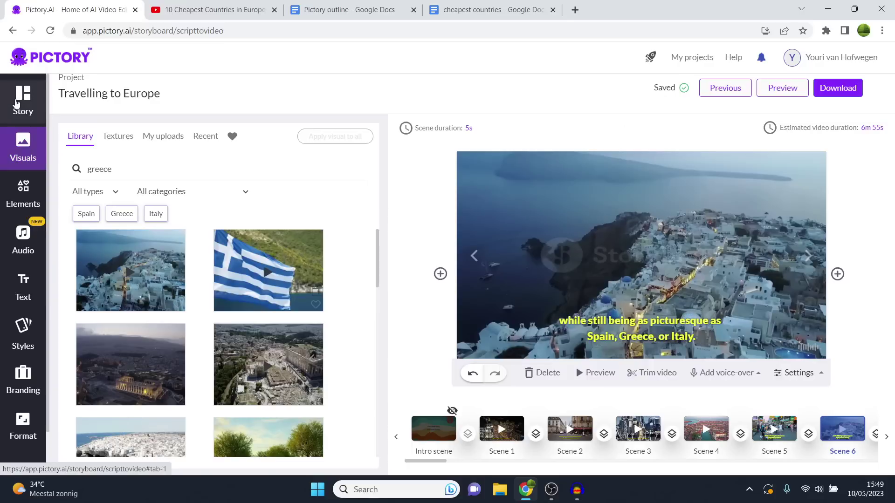
Open Scene 7 from the story and hide its caption text
{"action": "left_click", "coordinate": [17, 102]}
{"action": "left_click", "coordinate": [226, 301]}
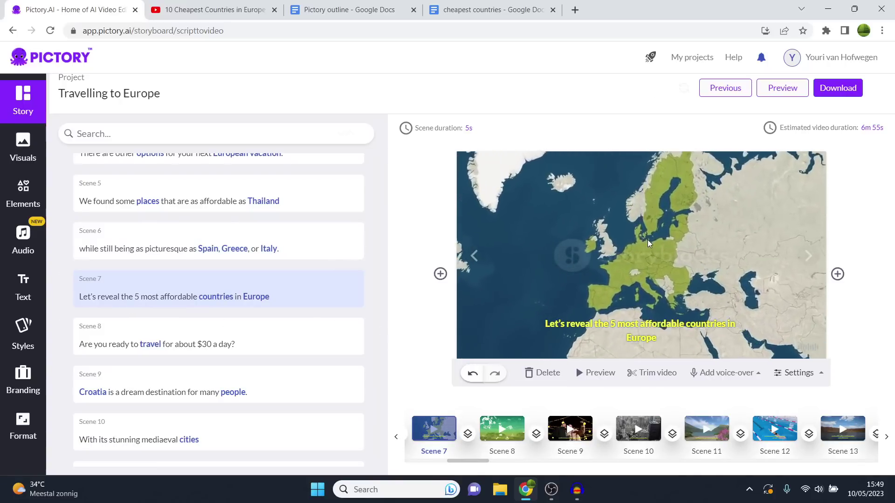
{"action": "left_click", "coordinate": [694, 325]}
{"action": "left_click", "coordinate": [792, 371]}
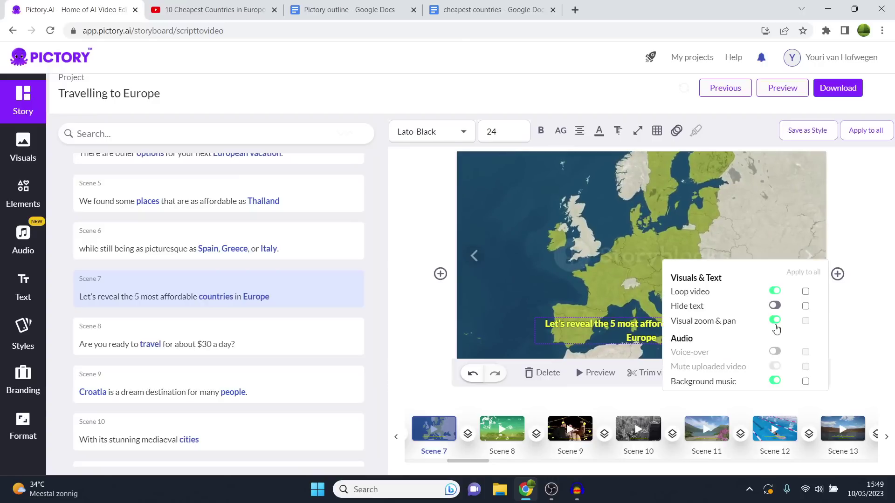
{"action": "left_click", "coordinate": [775, 306]}
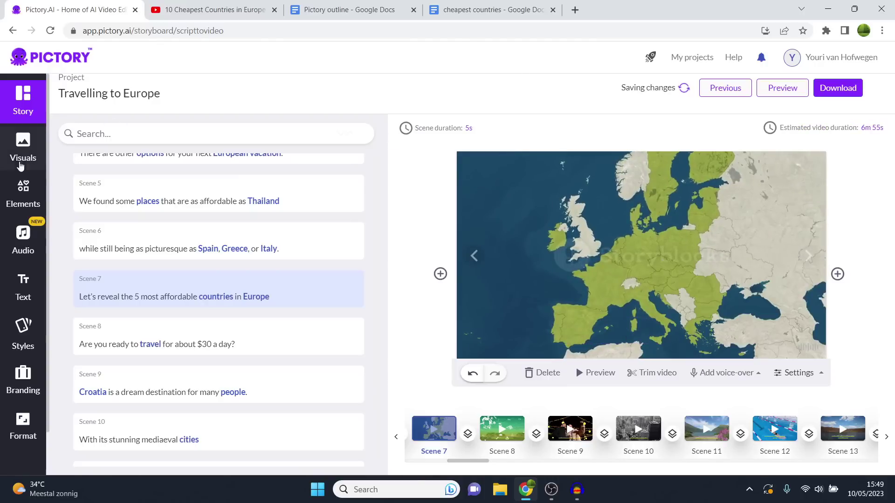
Search the library for "european city" and look through the clips for a Scene 7 visual
{"action": "left_click", "coordinate": [22, 149]}
{"action": "left_click", "coordinate": [127, 168]}
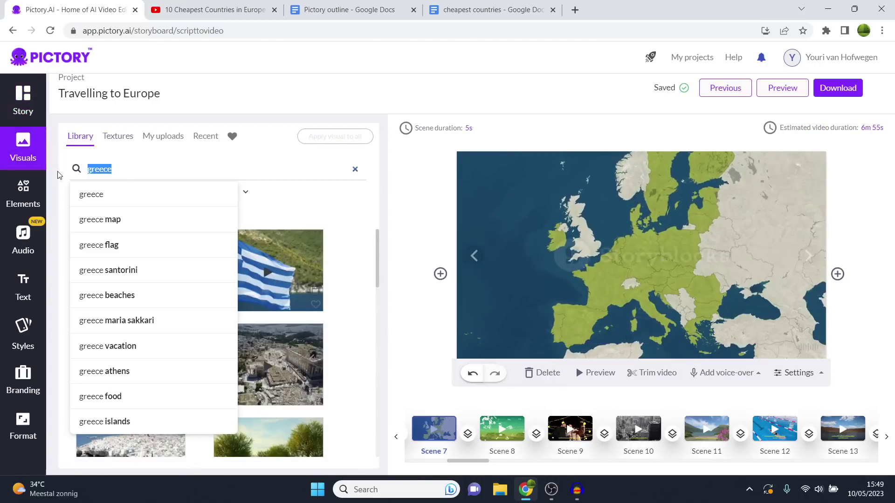
{"action": "type", "text": "european city"}
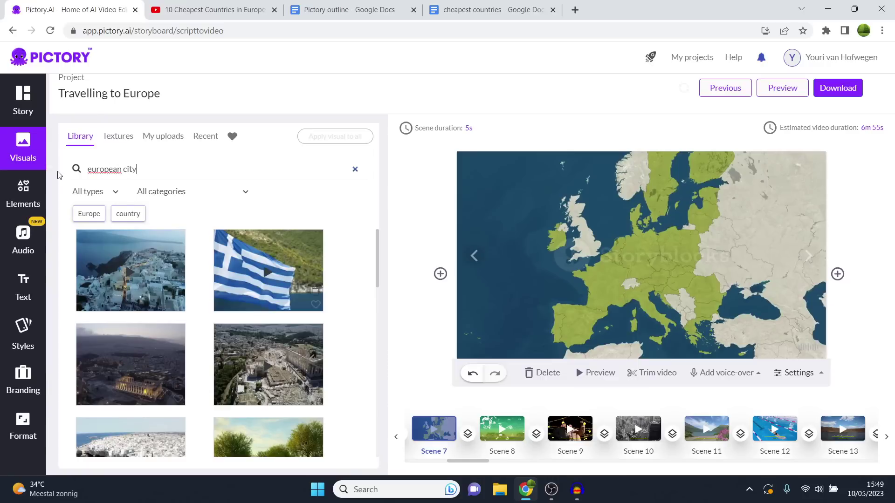
{"action": "key", "text": "Return"}
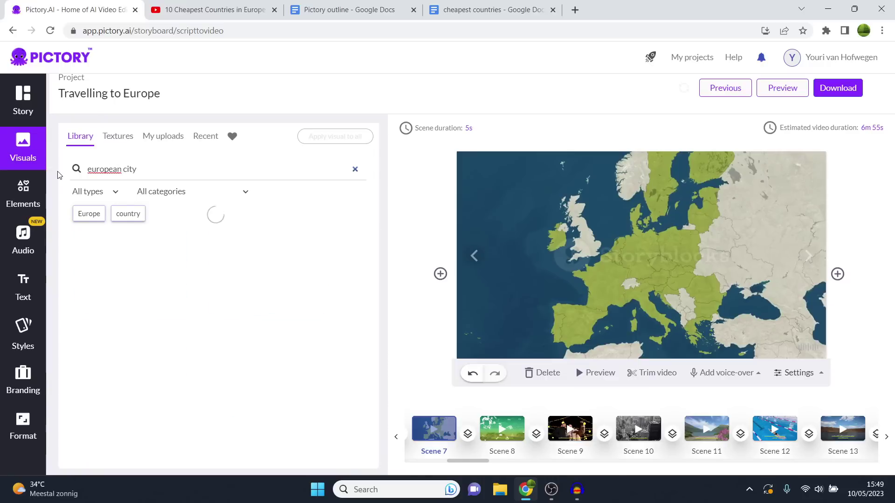
{"action": "scroll", "coordinate": [170, 315], "scroll_direction": "down", "scroll_amount": 5}
{"action": "scroll", "coordinate": [302, 283], "scroll_direction": "down", "scroll_amount": 3}
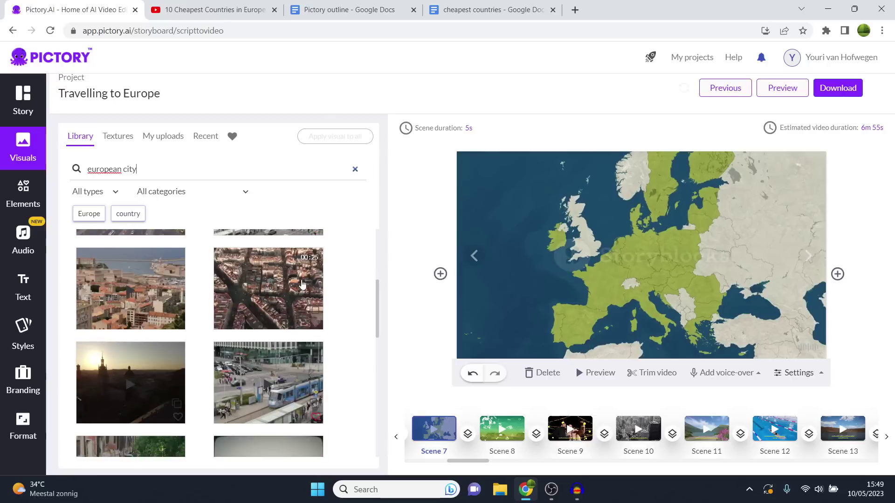
{"action": "scroll", "coordinate": [191, 312], "scroll_direction": "down", "scroll_amount": 5}
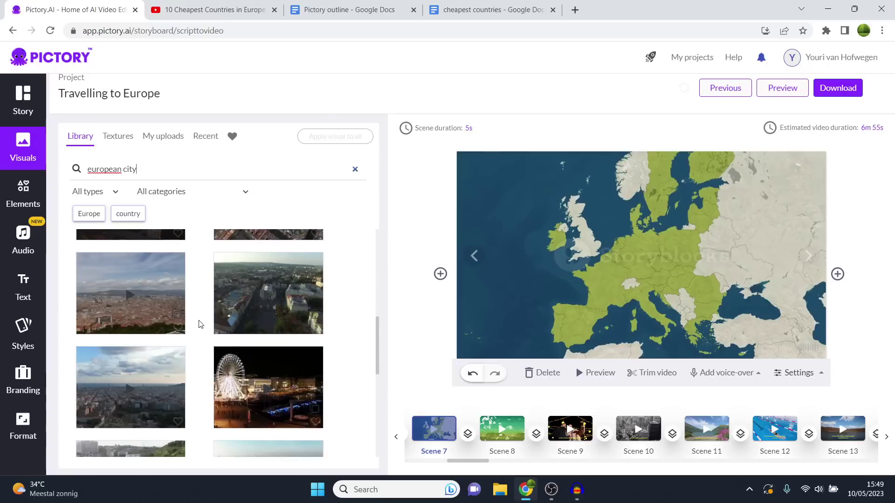
{"action": "scroll", "coordinate": [204, 329], "scroll_direction": "up", "scroll_amount": 2}
Search the library for "amsterdam" and replace Scene 7's visual with the 23-second aerial clip of the domed church above the city
{"action": "left_click", "coordinate": [86, 167]}
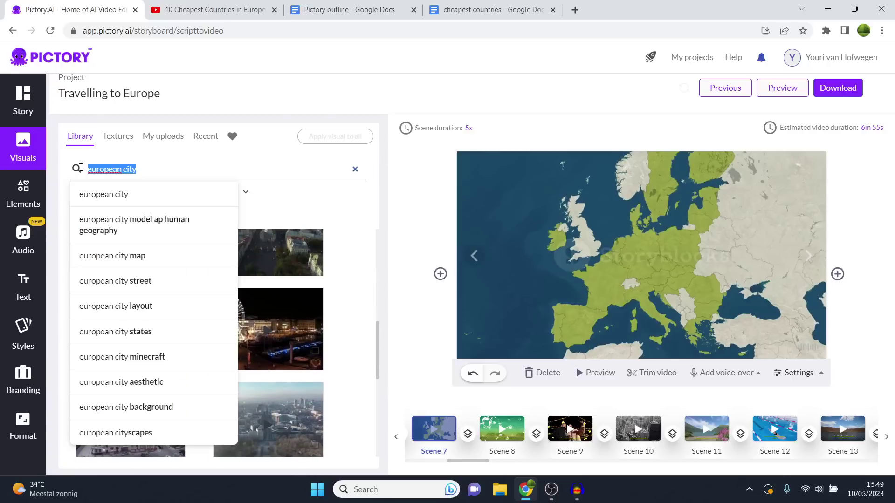
{"action": "type", "text": "amsterdam"}
{"action": "key", "text": "Return"}
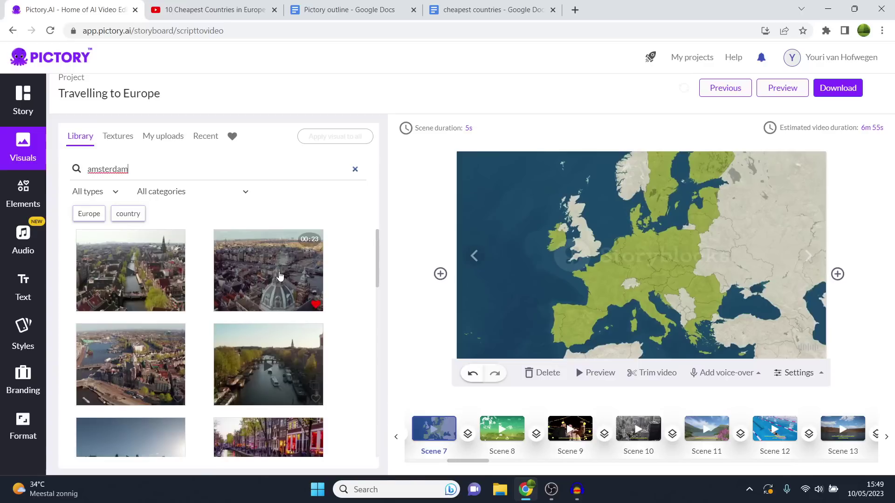
{"action": "left_click", "coordinate": [279, 276]}
{"action": "scroll", "coordinate": [275, 298], "scroll_direction": "down", "scroll_amount": 10}
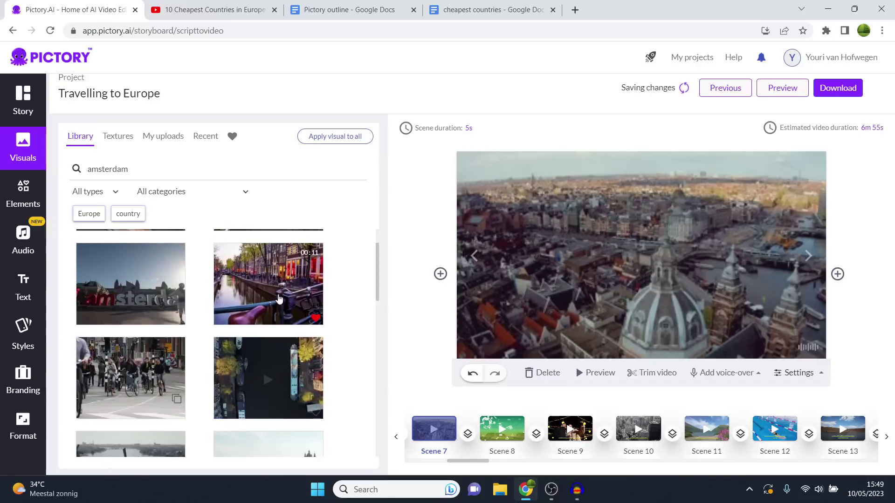
{"action": "scroll", "coordinate": [268, 317], "scroll_direction": "down", "scroll_amount": 2}
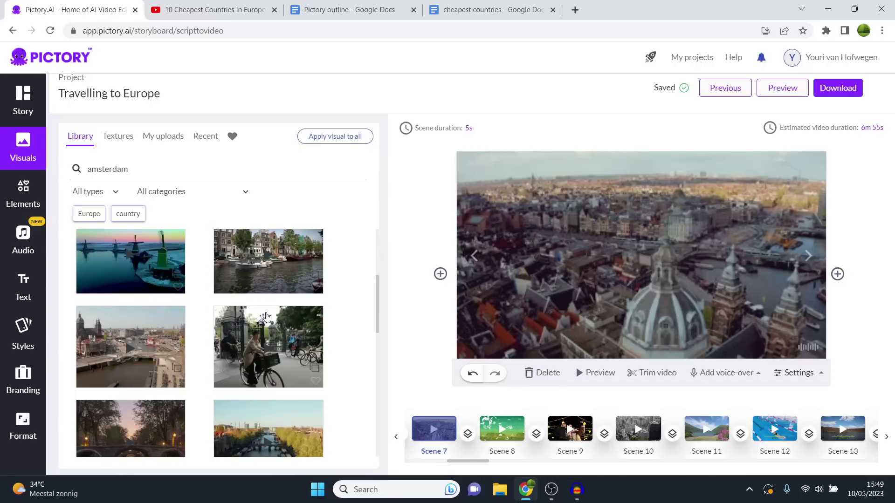
Add a heading reading "5 Cheapest Countries" to Scene 7
{"action": "left_click", "coordinate": [23, 287]}
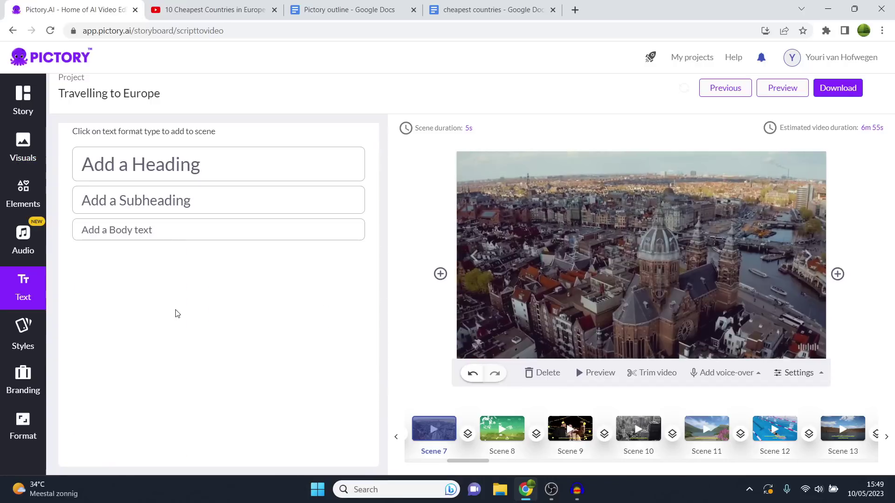
{"action": "left_click", "coordinate": [183, 167]}
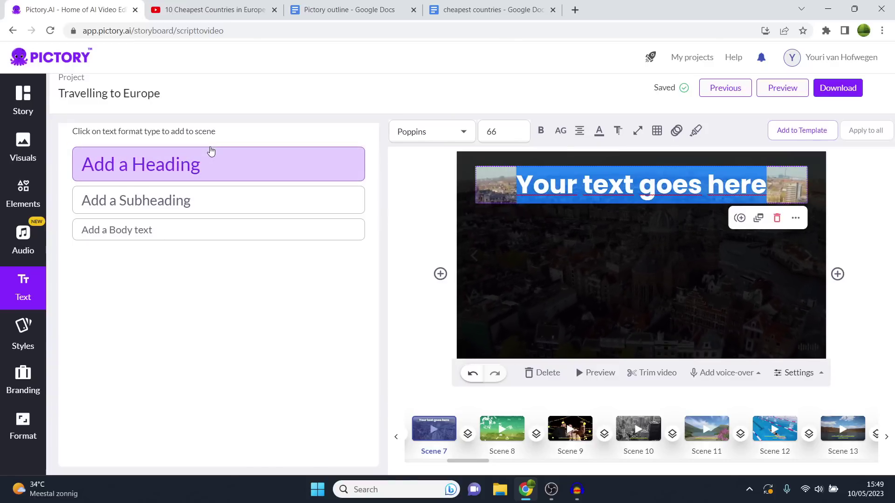
{"action": "type", "text": "5 Che"}
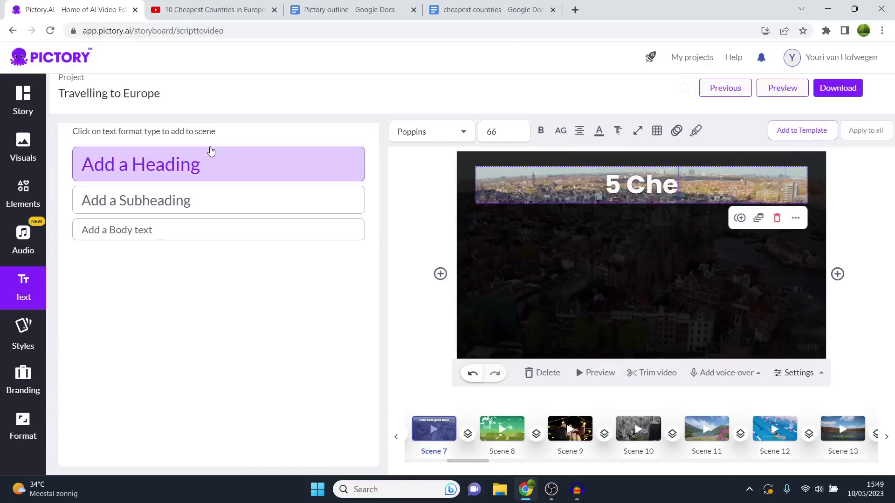
{"action": "type", "text": "apest Countries"}
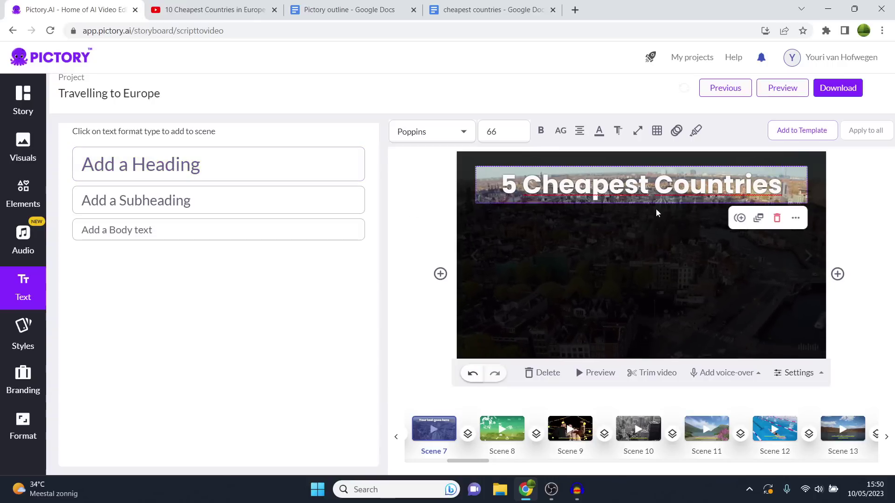
{"action": "key", "text": "ctrl+a"}
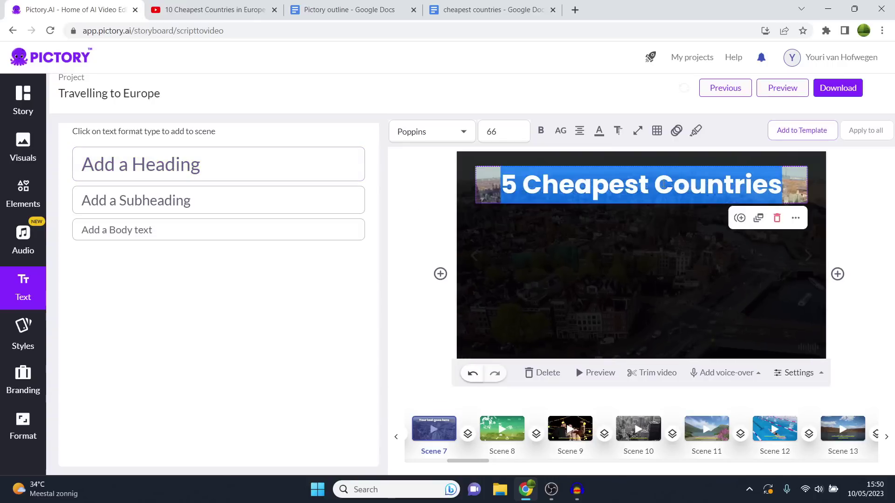
{"action": "left_click", "coordinate": [664, 211]}
Move the "5 Cheapest Countries" heading to the centre of Scene 7's frame and preview the scene
{"action": "left_click_drag", "start_coordinate": [662, 185], "coordinate": [662, 264]}
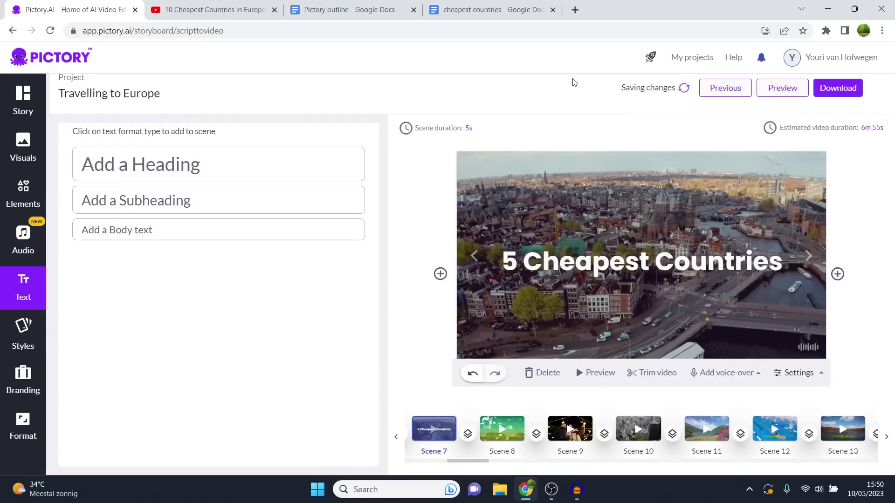
{"action": "left_click_drag", "start_coordinate": [637, 250], "coordinate": [639, 250]}
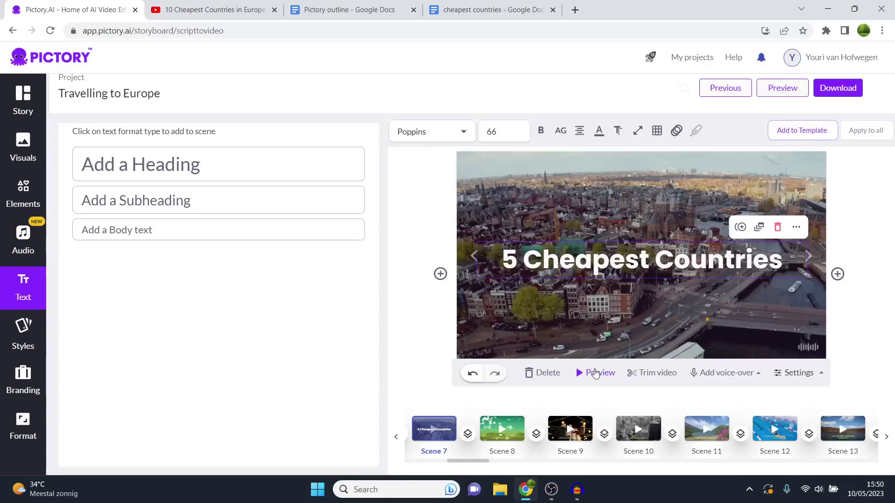
{"action": "left_click", "coordinate": [594, 374]}
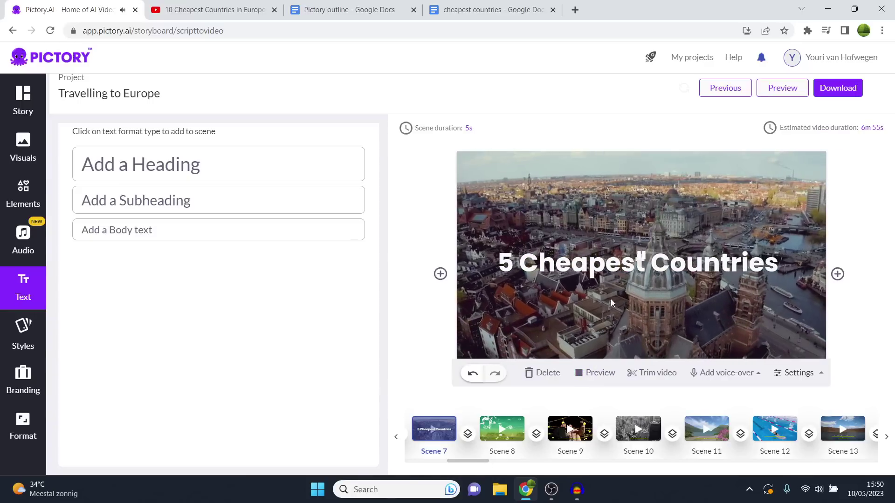
Open Scene 8 from the story, set its caption's font size to 28 and narrow the text width
{"action": "left_click", "coordinate": [23, 100]}
{"action": "left_click", "coordinate": [258, 280]}
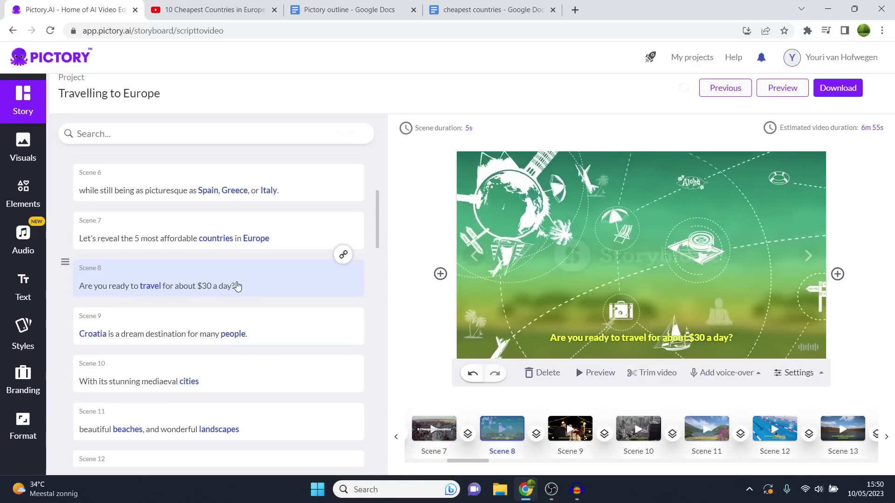
{"action": "left_click", "coordinate": [601, 337]}
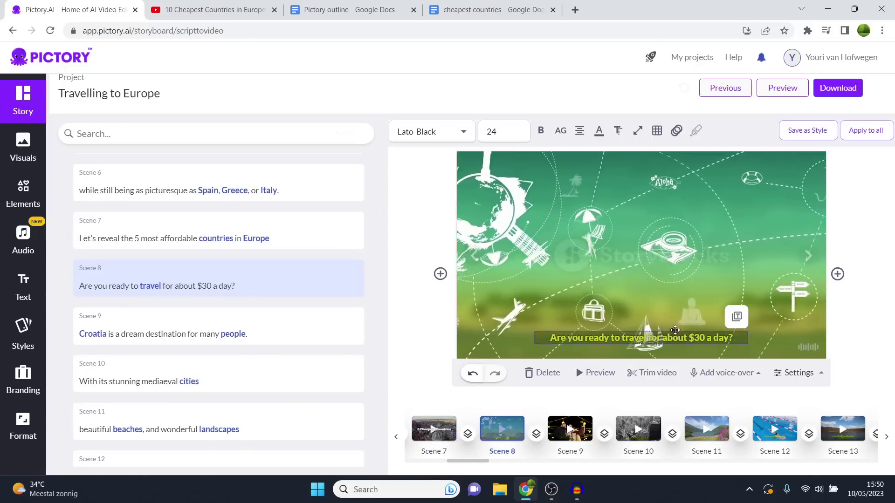
{"action": "left_click", "coordinate": [503, 132]}
{"action": "scroll", "coordinate": [514, 266], "scroll_direction": "down", "scroll_amount": 2}
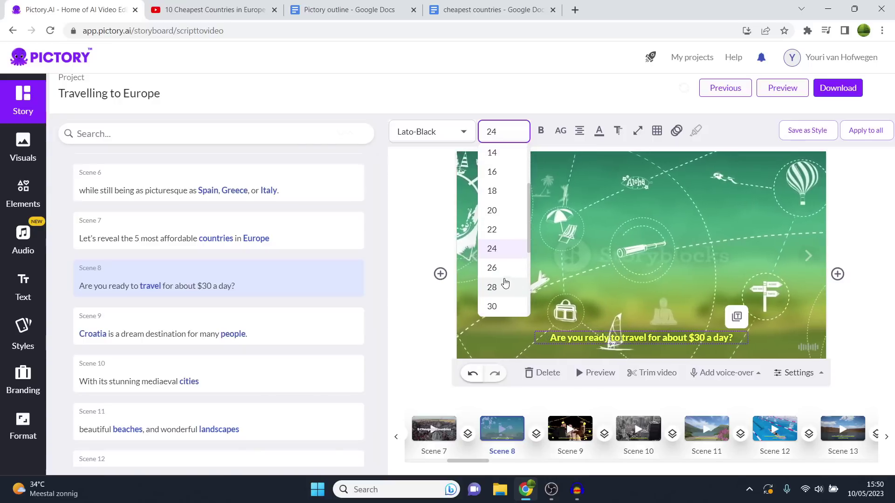
{"action": "left_click", "coordinate": [505, 284]}
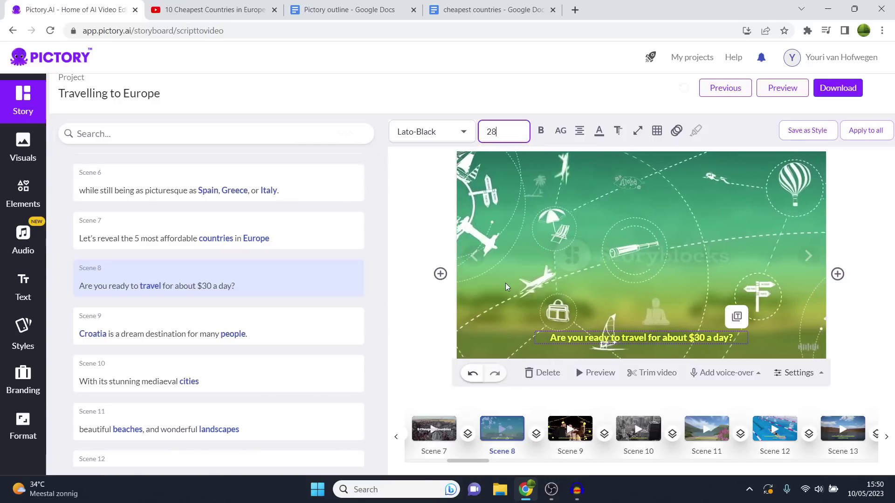
{"action": "left_click", "coordinate": [639, 131]}
{"action": "left_click_drag", "start_coordinate": [684, 168], "coordinate": [667, 163]}
{"action": "left_click", "coordinate": [569, 84]}
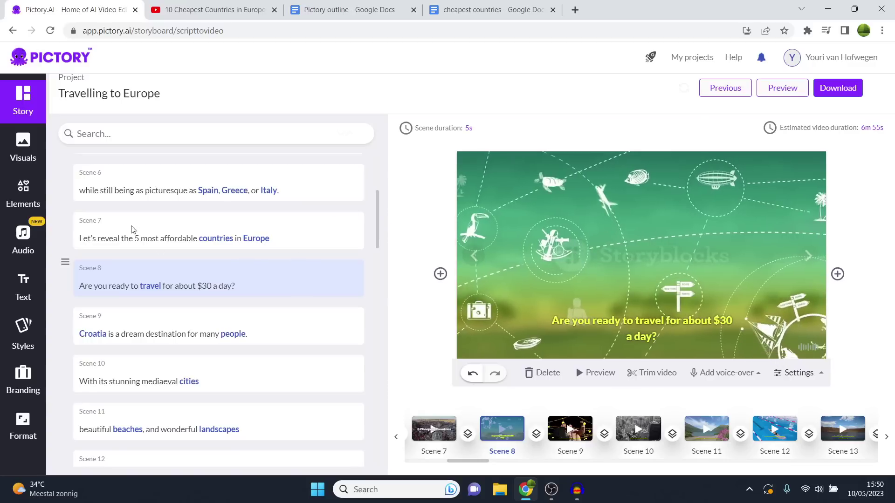
Search the library for "travel" and replace Scene 8's visual with the clip of the airplane wing at sunset
{"action": "left_click", "coordinate": [20, 149]}
{"action": "key", "text": "ctrl+a"}
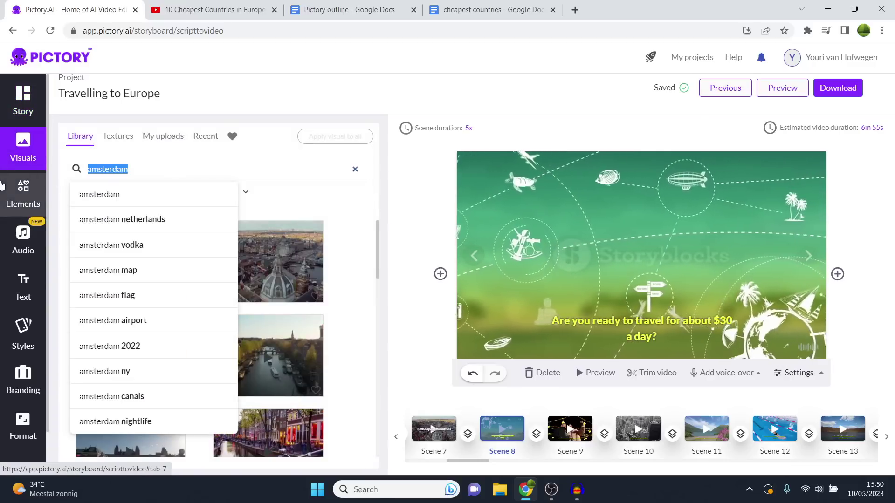
{"action": "type", "text": "travel"}
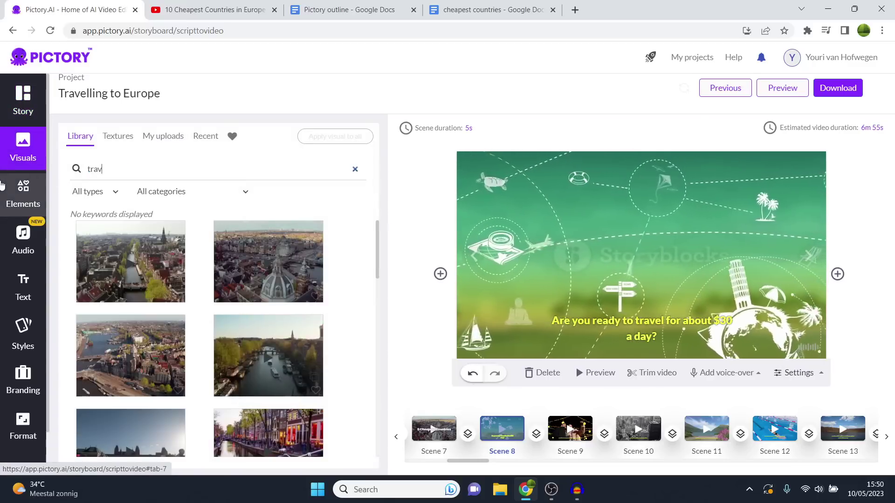
{"action": "key", "text": "Return"}
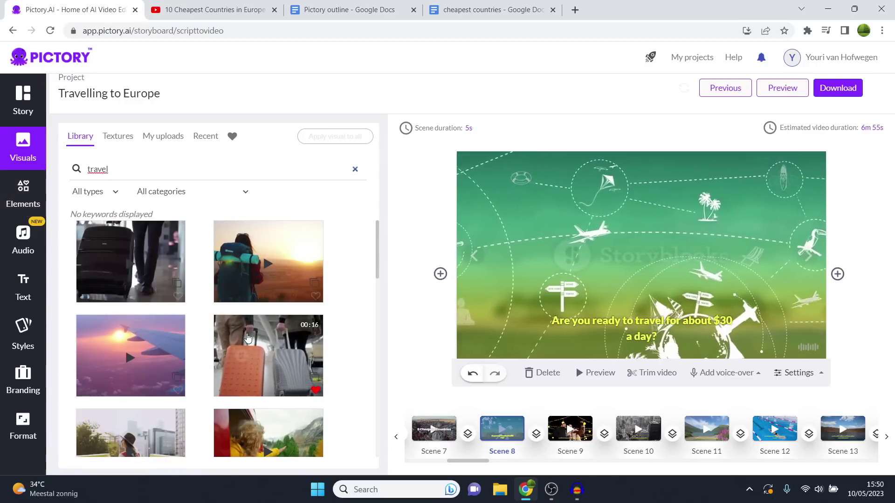
{"action": "scroll", "coordinate": [247, 337], "scroll_direction": "down", "scroll_amount": 3}
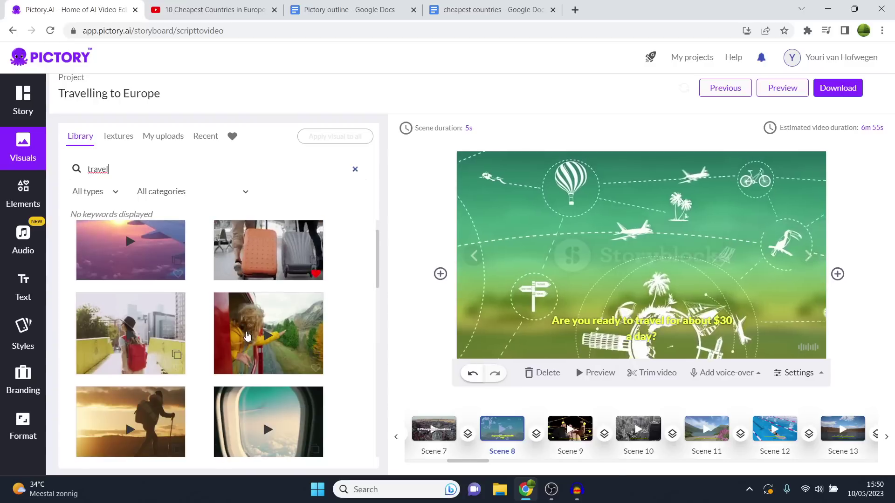
{"action": "scroll", "coordinate": [189, 348], "scroll_direction": "up", "scroll_amount": 2}
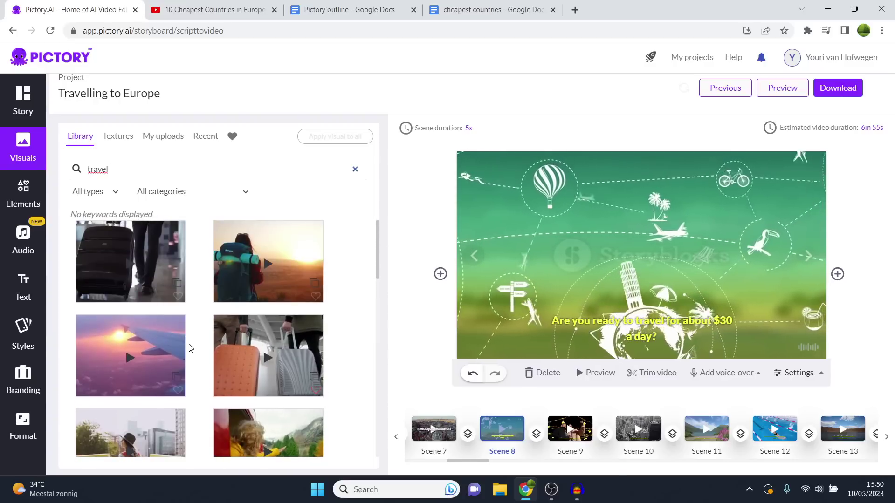
{"action": "left_click", "coordinate": [153, 356]}
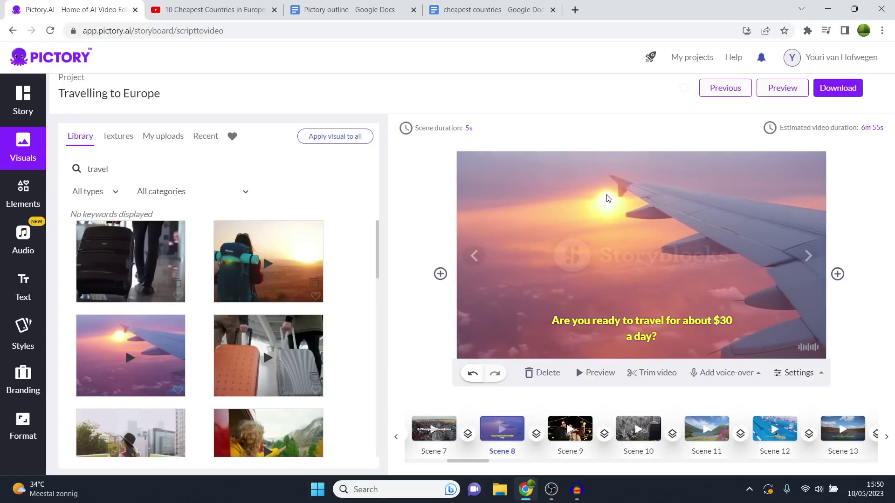
Set the font size of Scene 8's caption to 32
{"action": "left_click", "coordinate": [678, 320]}
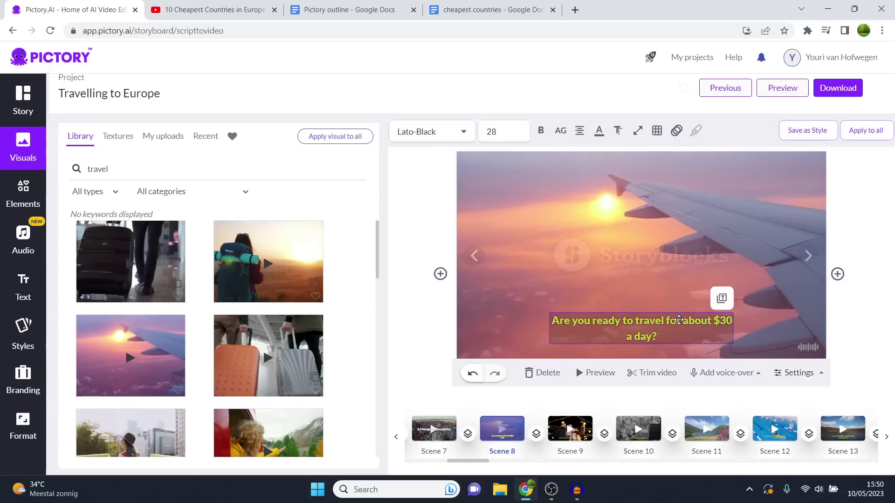
{"action": "left_click", "coordinate": [527, 124]}
{"action": "scroll", "coordinate": [491, 262], "scroll_direction": "down", "scroll_amount": 3}
{"action": "left_click", "coordinate": [498, 236]}
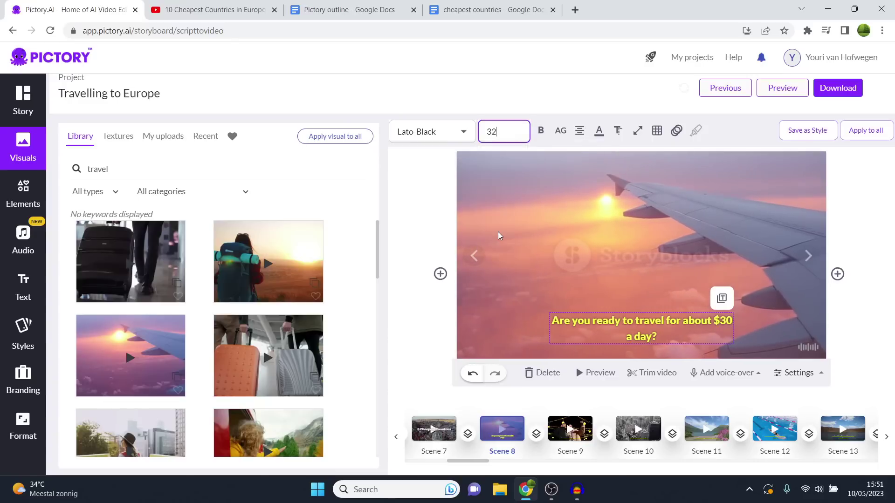
{"action": "left_click", "coordinate": [487, 85]}
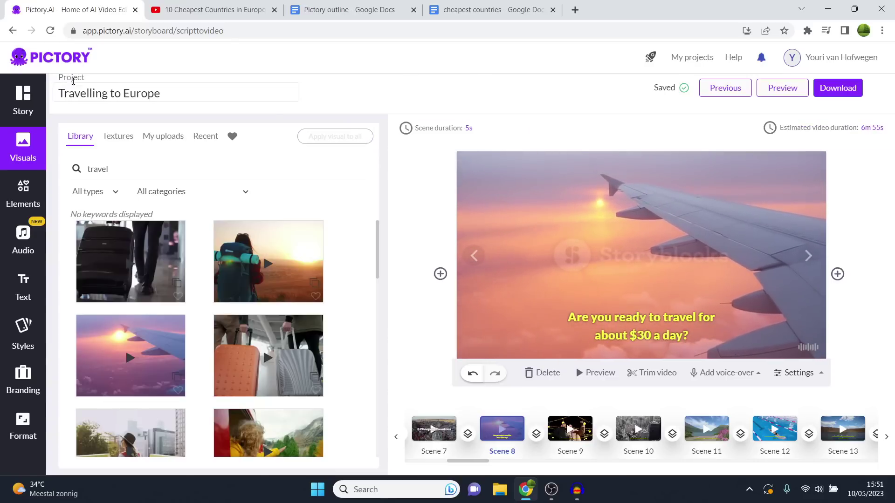
Open Scene 9, about Croatia being a dream destination, from the story
{"action": "left_click", "coordinate": [10, 96]}
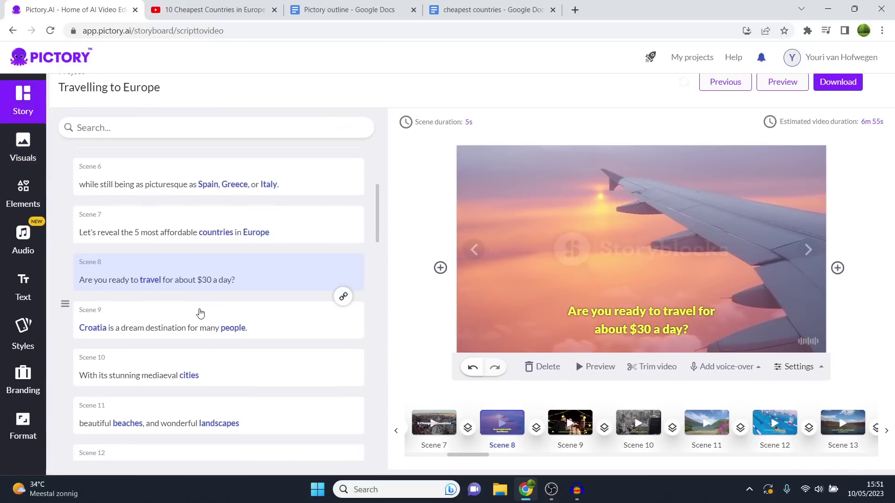
{"action": "left_click", "coordinate": [200, 313]}
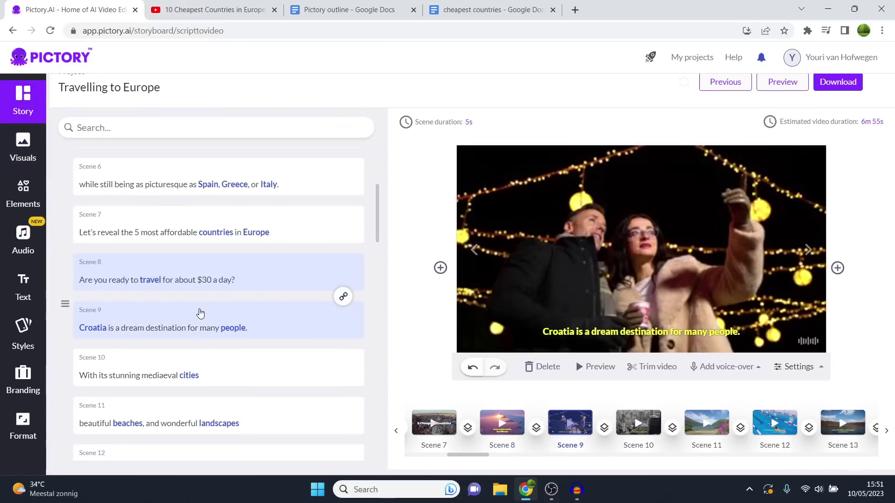
{"action": "scroll", "coordinate": [200, 312], "scroll_direction": "up", "scroll_amount": 5}
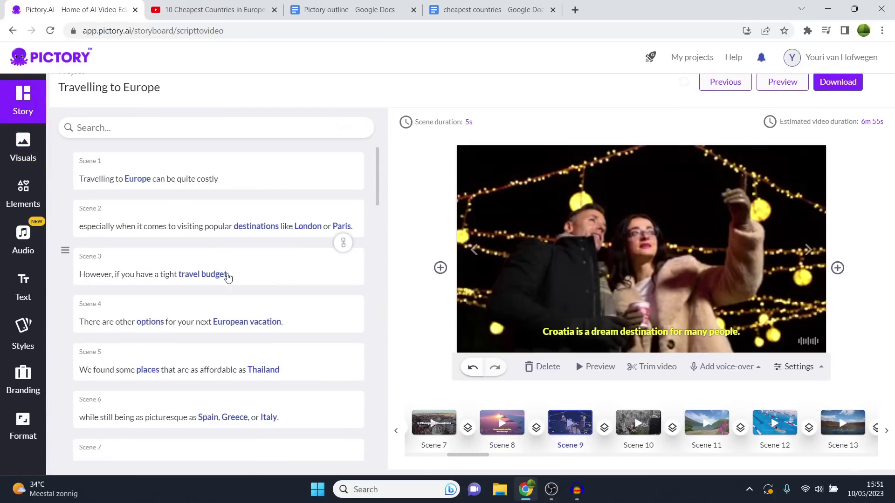
{"action": "scroll", "coordinate": [226, 209], "scroll_direction": "down", "scroll_amount": 4}
{"action": "scroll", "coordinate": [226, 225], "scroll_direction": "up", "scroll_amount": 4}
{"action": "scroll", "coordinate": [214, 231], "scroll_direction": "down", "scroll_amount": 6}
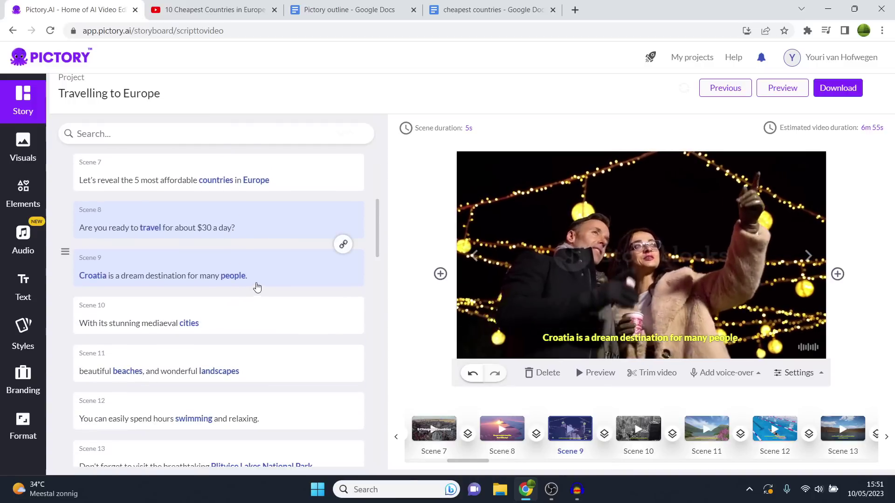
Search the library for "croatia" and replace Scene 9's visual with the clip of the red-roofed coastal town and bay
{"action": "left_click", "coordinate": [40, 151]}
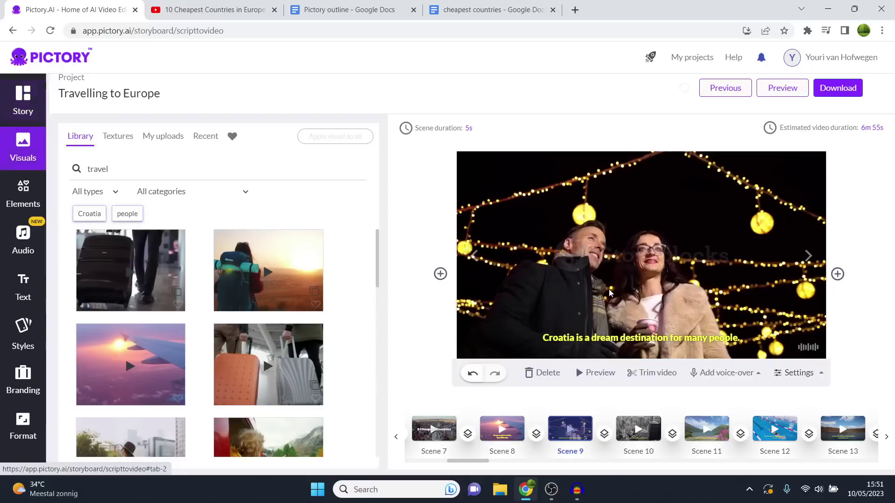
{"action": "left_click", "coordinate": [160, 169]}
{"action": "type", "text": "croa"}
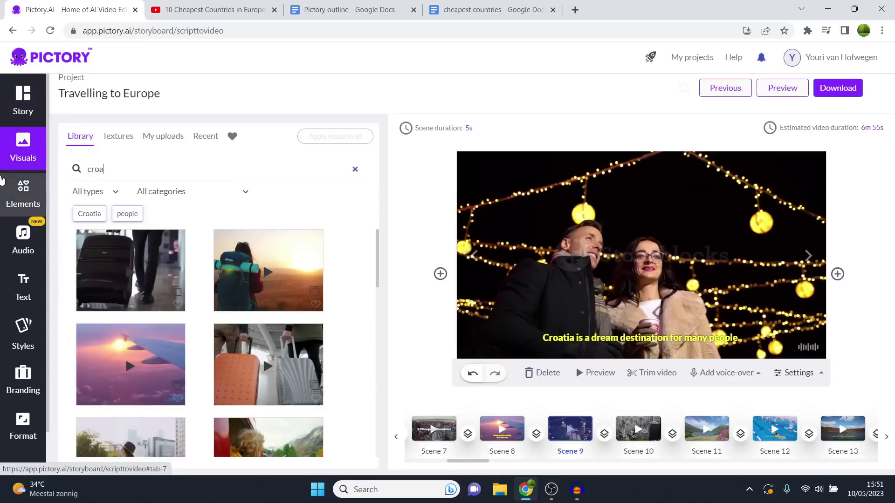
{"action": "type", "text": "tia"}
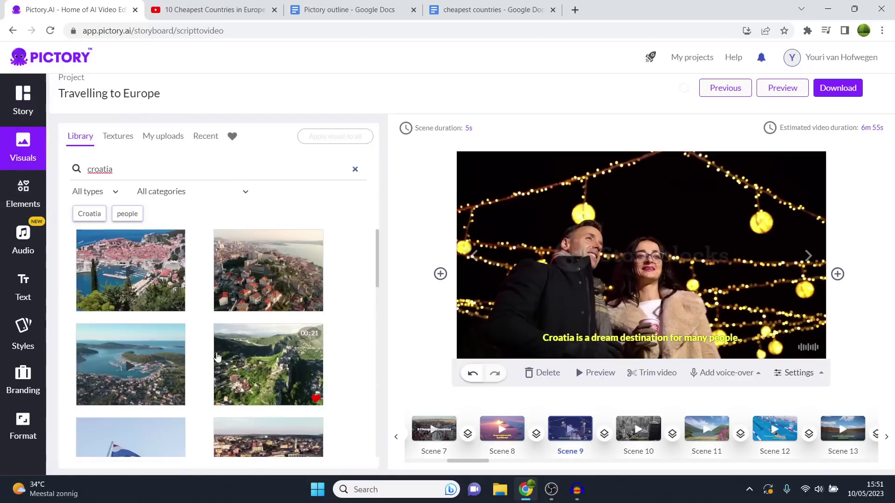
{"action": "scroll", "coordinate": [220, 343], "scroll_direction": "down", "scroll_amount": 2}
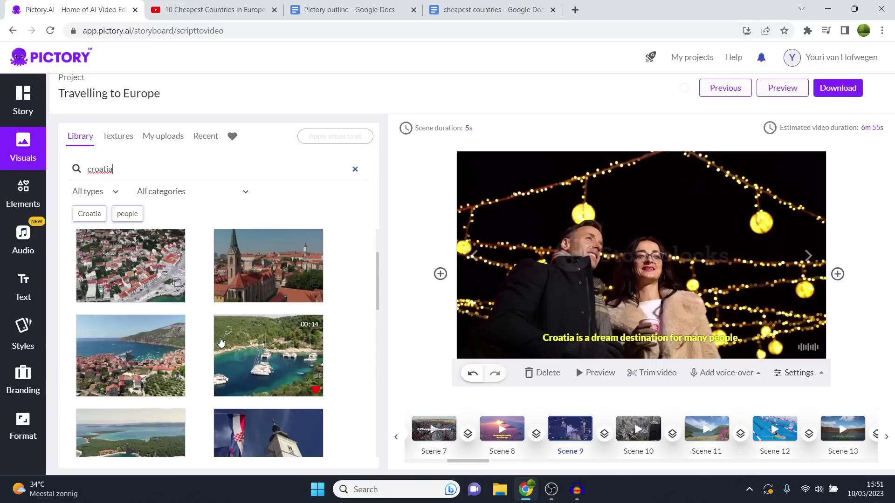
{"action": "left_click", "coordinate": [133, 356]}
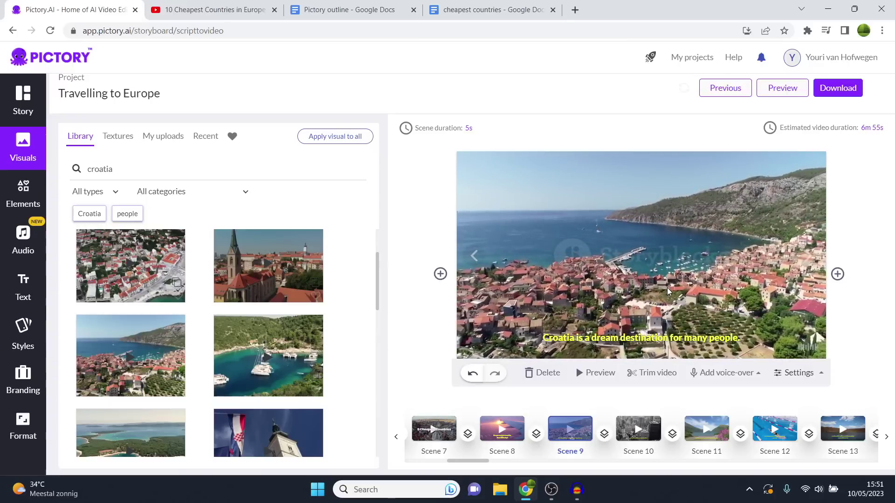
Open Scene 10 from the story and search the visuals library for "croatia city"
{"action": "left_click", "coordinate": [23, 101]}
{"action": "left_click", "coordinate": [242, 272]}
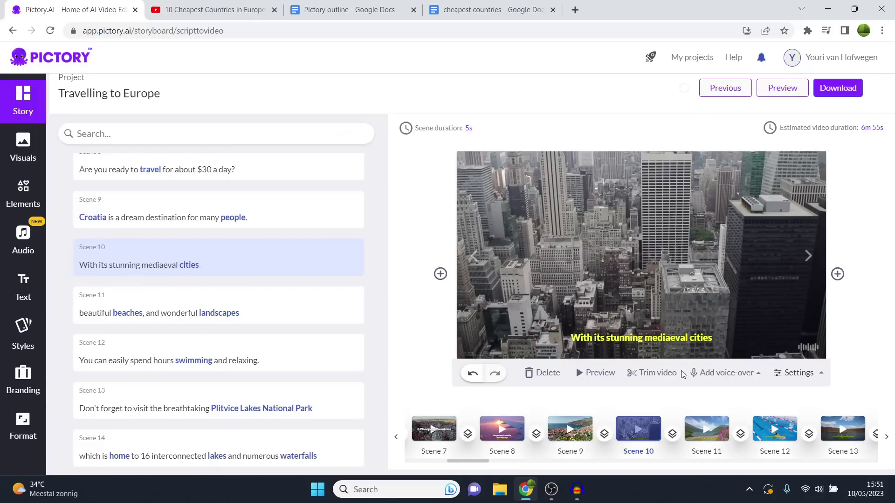
{"action": "left_click", "coordinate": [23, 147]}
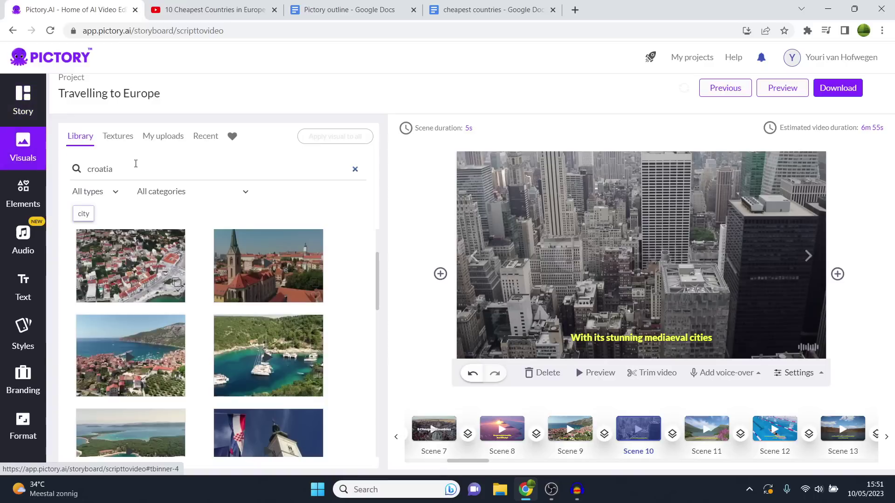
{"action": "left_click", "coordinate": [137, 169]}
{"action": "type", "text": "c"}
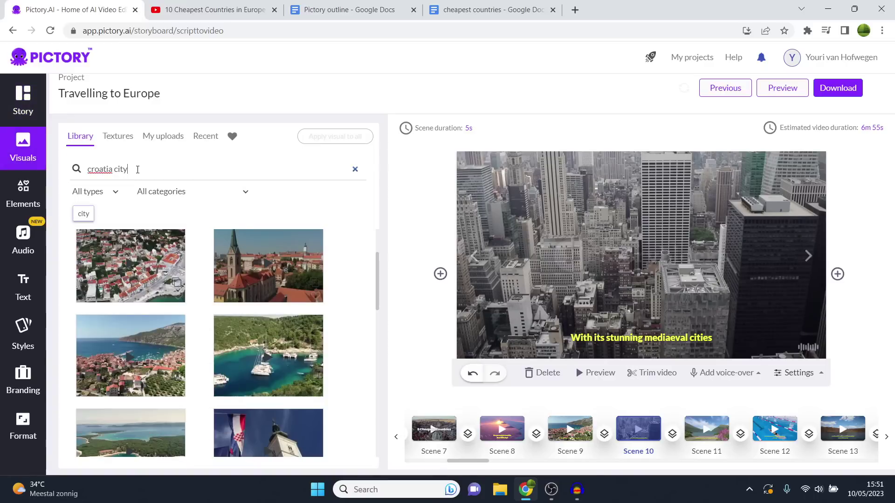
{"action": "type", "text": "ity"}
{"action": "key", "text": "Return"}
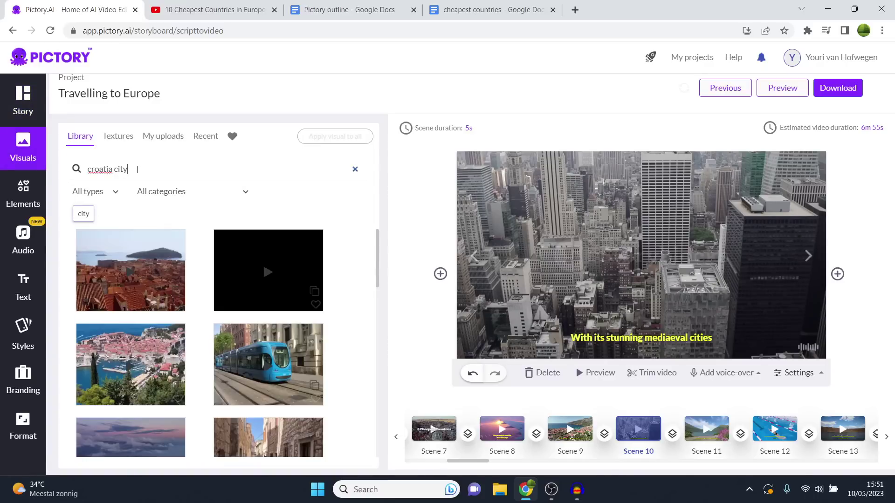
Replace Scene 10's visual with the clip of the crowded old town square beside the arcaded stone building
{"action": "scroll", "coordinate": [195, 322], "scroll_direction": "down", "scroll_amount": 6}
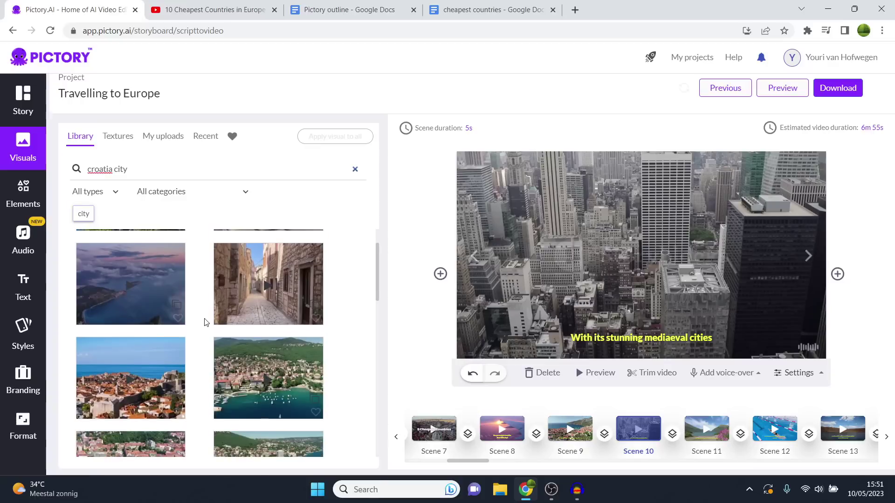
{"action": "scroll", "coordinate": [207, 319], "scroll_direction": "down", "scroll_amount": 2}
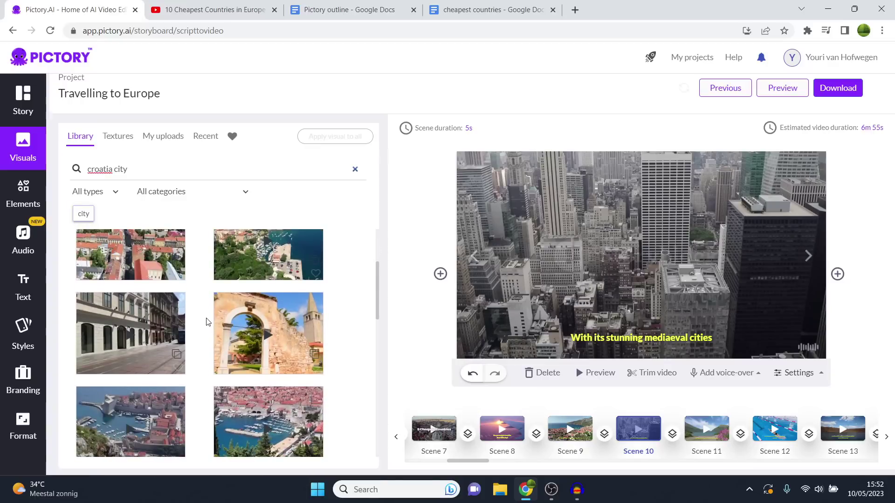
{"action": "scroll", "coordinate": [207, 321], "scroll_direction": "down", "scroll_amount": 8}
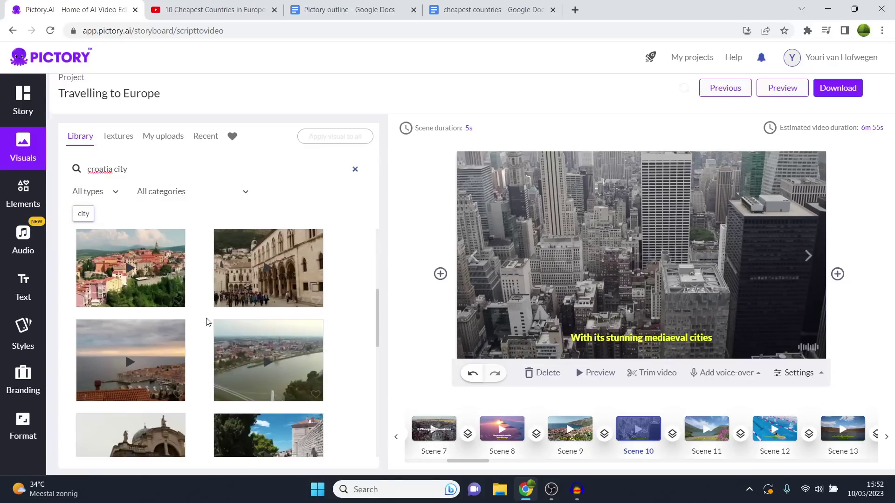
{"action": "left_click", "coordinate": [249, 304]}
{"action": "scroll", "coordinate": [251, 310], "scroll_direction": "down", "scroll_amount": 8}
{"action": "scroll", "coordinate": [250, 315], "scroll_direction": "down", "scroll_amount": 4}
{"action": "scroll", "coordinate": [253, 322], "scroll_direction": "up", "scroll_amount": 1}
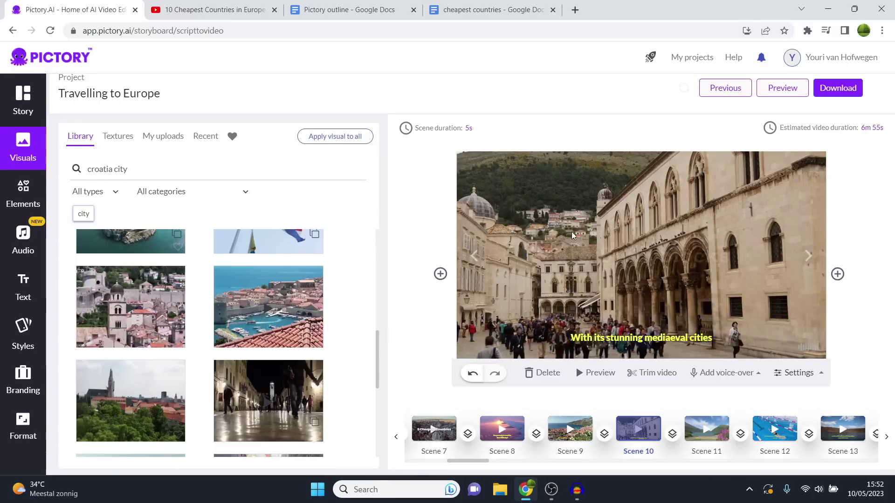
Open Scene 11 from the story and search the visuals library for "croatia beach"
{"action": "left_click", "coordinate": [17, 94]}
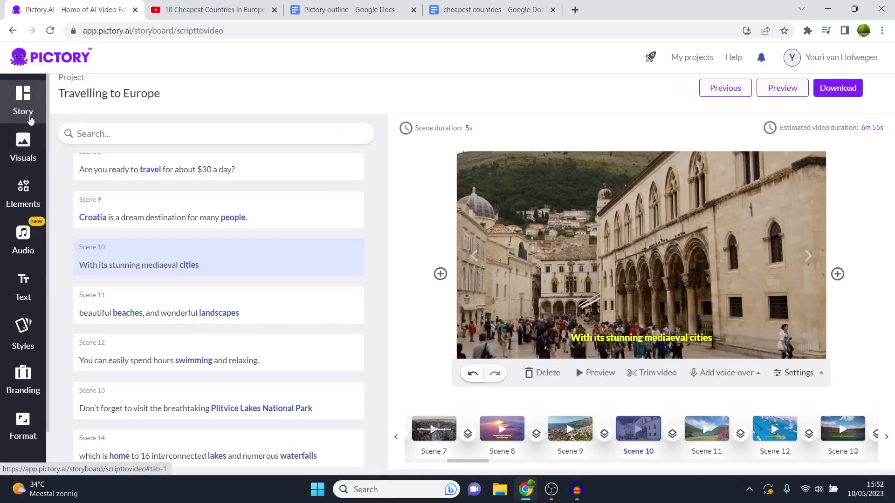
{"action": "left_click", "coordinate": [254, 315]}
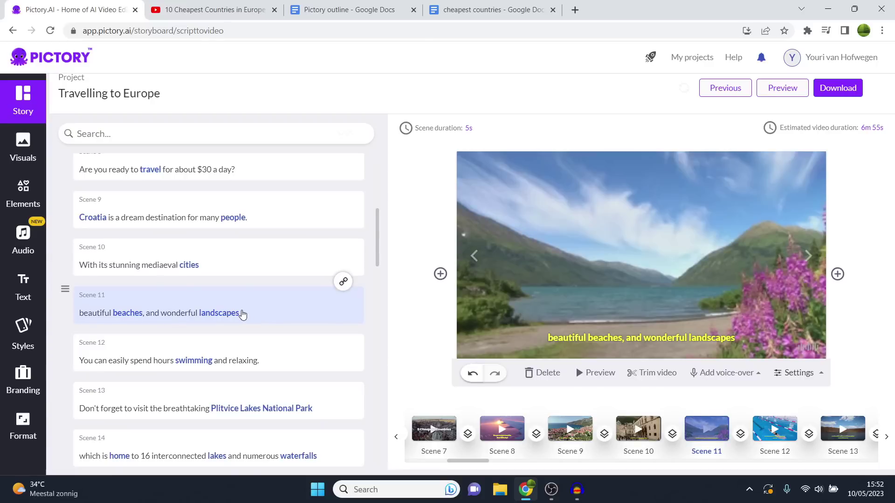
{"action": "left_click", "coordinate": [23, 146]}
{"action": "double_click", "coordinate": [116, 167]}
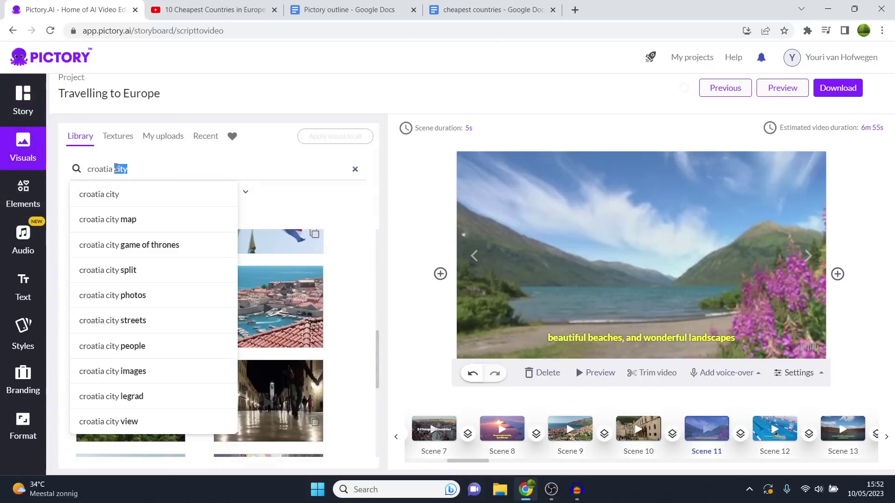
{"action": "type", "text": "beach"}
{"action": "key", "text": "Return"}
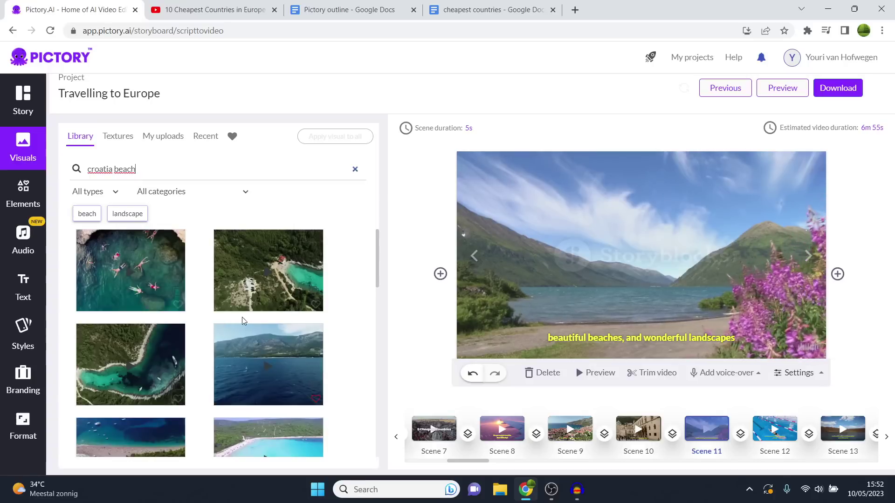
Replace Scene 11's visual with the aerial clip of the beach below red-roofed houses and compare it with Scene 9
{"action": "scroll", "coordinate": [236, 320], "scroll_direction": "down", "scroll_amount": 10}
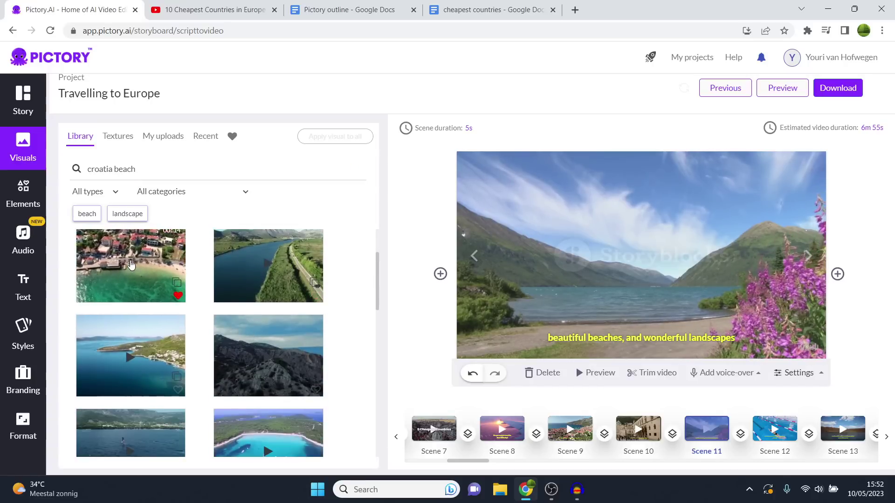
{"action": "left_click", "coordinate": [131, 265]}
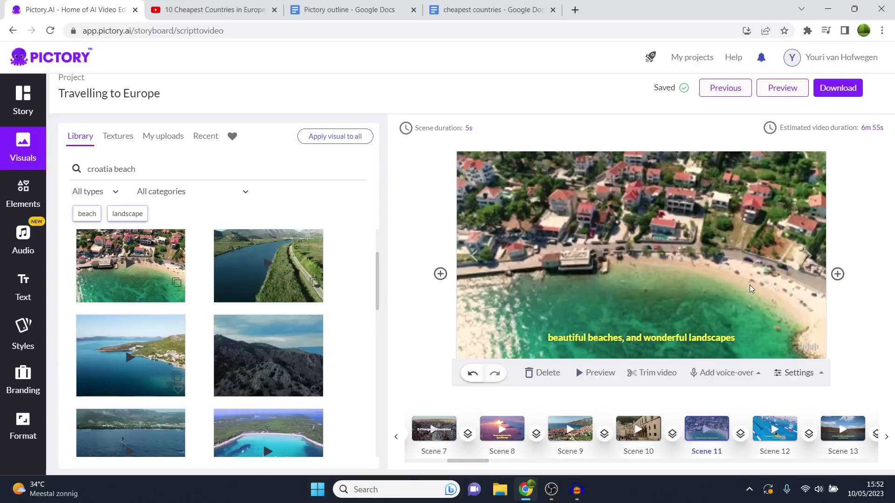
{"action": "scroll", "coordinate": [231, 320], "scroll_direction": "down", "scroll_amount": 5}
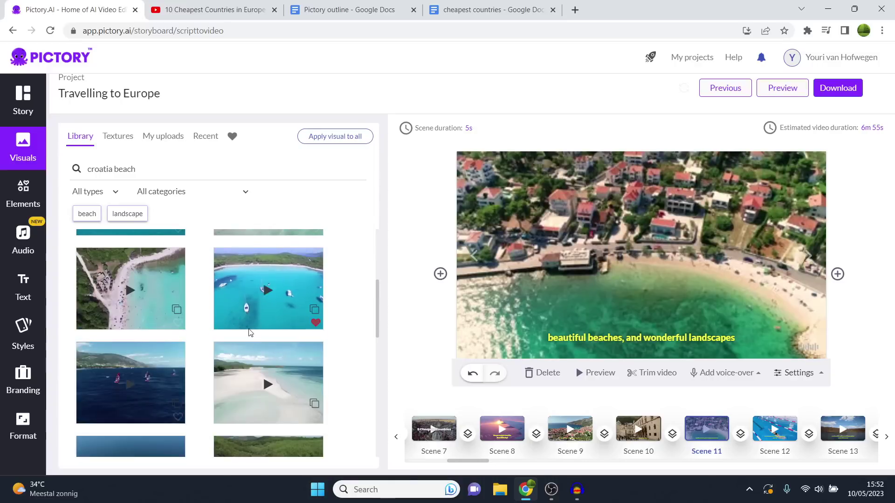
{"action": "scroll", "coordinate": [224, 322], "scroll_direction": "down", "scroll_amount": 3}
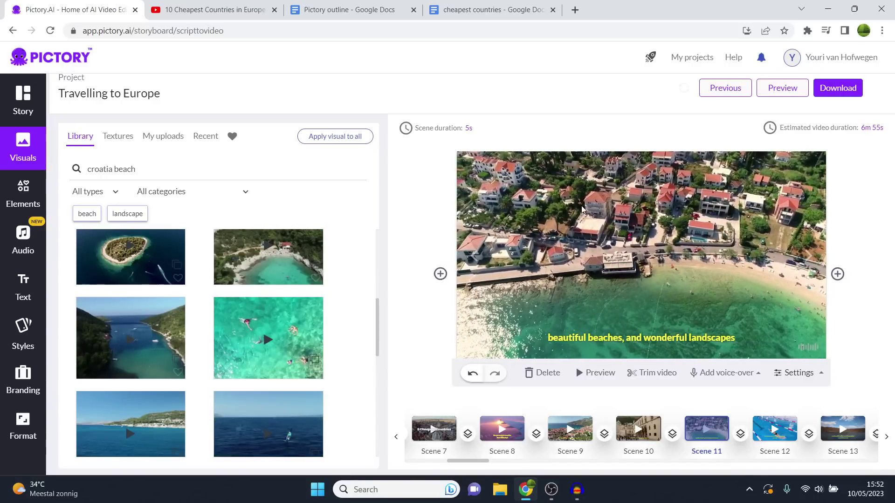
{"action": "left_click", "coordinate": [579, 428]}
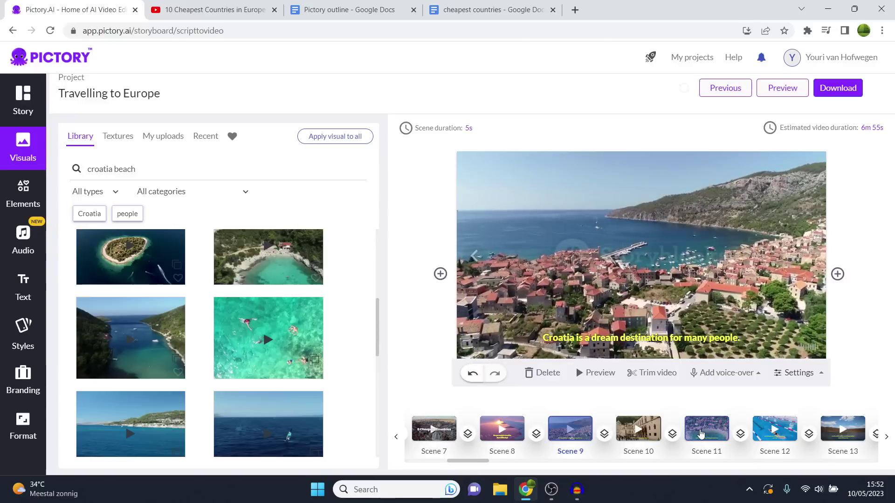
{"action": "left_click", "coordinate": [700, 433]}
Open Scene 12 from the story and replace its visual with the "croatia beach" clip of people swimming beside rocks
{"action": "left_click", "coordinate": [23, 101]}
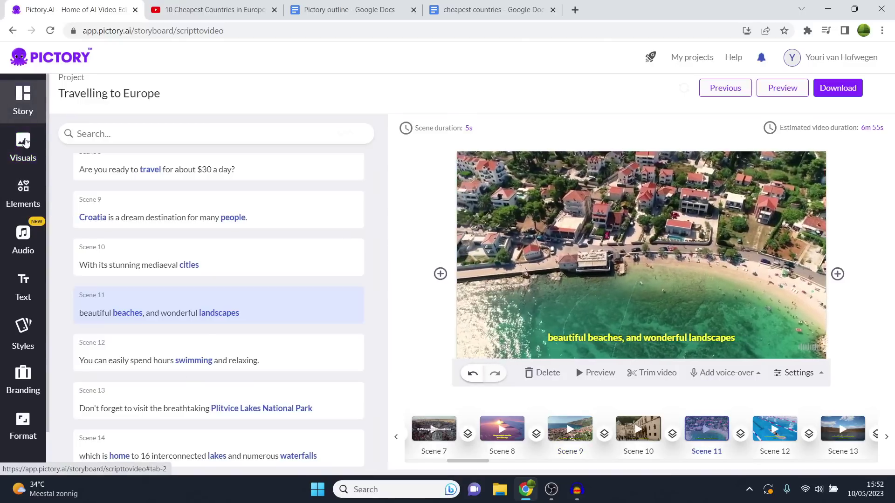
{"action": "scroll", "coordinate": [247, 307], "scroll_direction": "down", "scroll_amount": 1}
{"action": "left_click", "coordinate": [260, 296]}
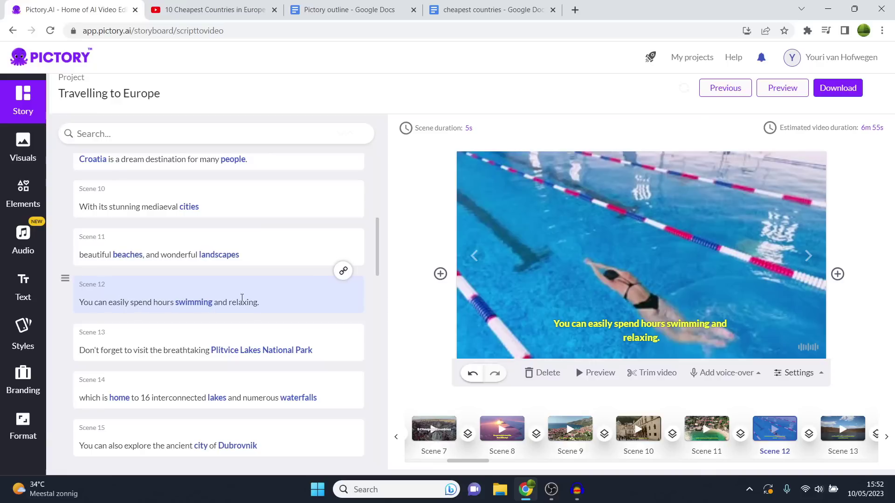
{"action": "left_click", "coordinate": [22, 147]}
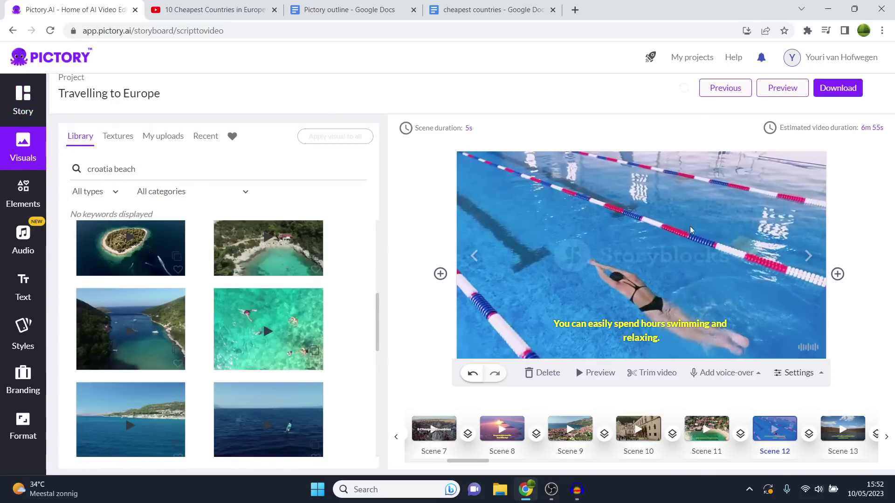
{"action": "left_click", "coordinate": [218, 170]}
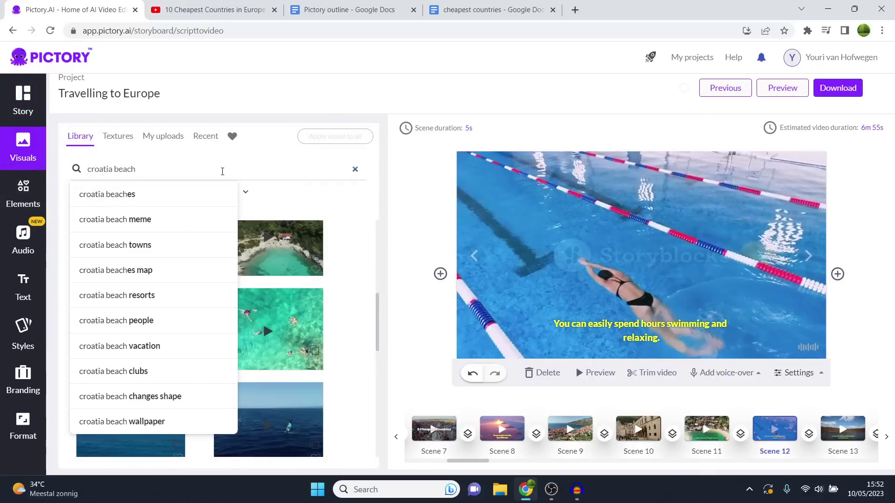
{"action": "key", "text": "Return"}
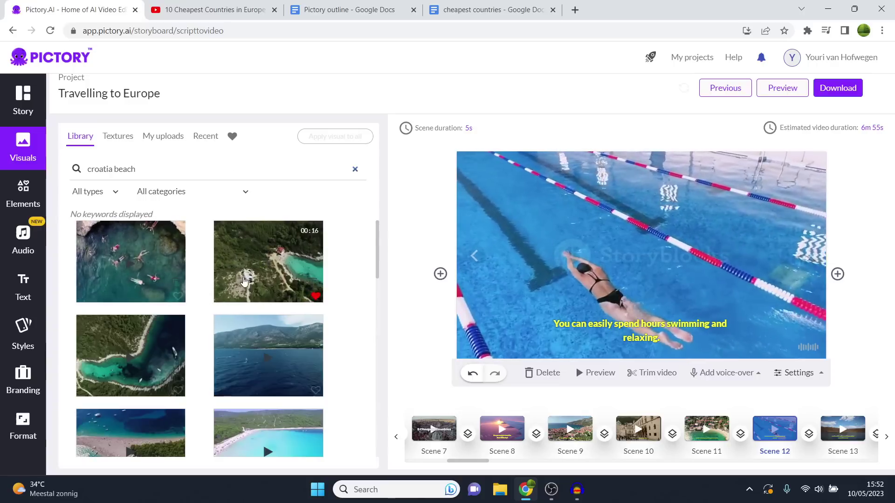
{"action": "left_click", "coordinate": [114, 260]}
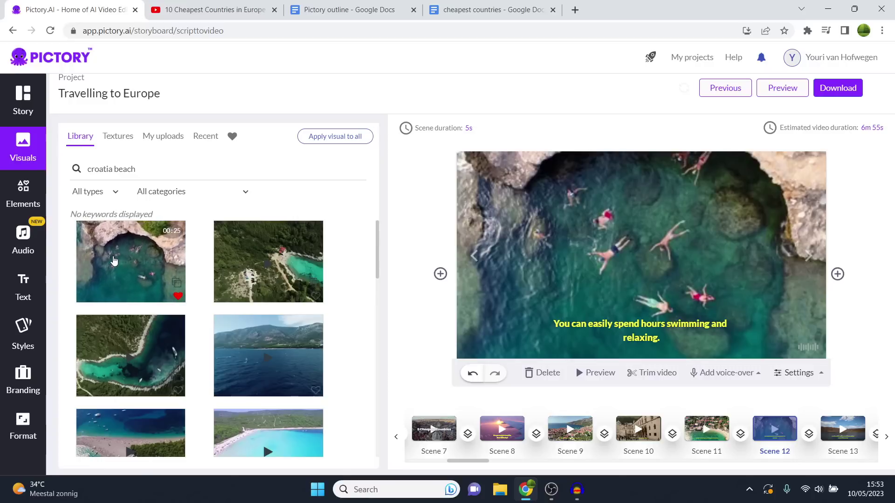
Select scene 13 about Plitvice Lakes and search the visuals library for "Plitvice Lakes National Park"
{"action": "left_click", "coordinate": [23, 108]}
{"action": "scroll", "coordinate": [191, 233], "scroll_direction": "down", "scroll_amount": 1}
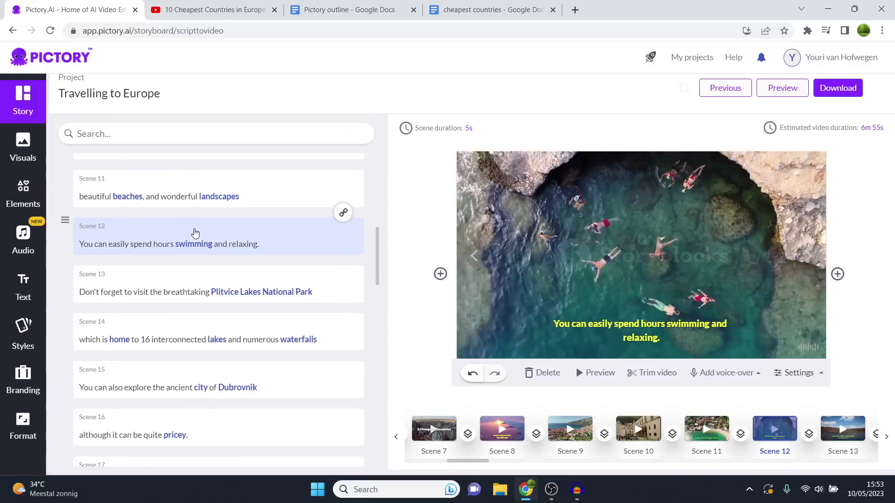
{"action": "left_click", "coordinate": [224, 287]}
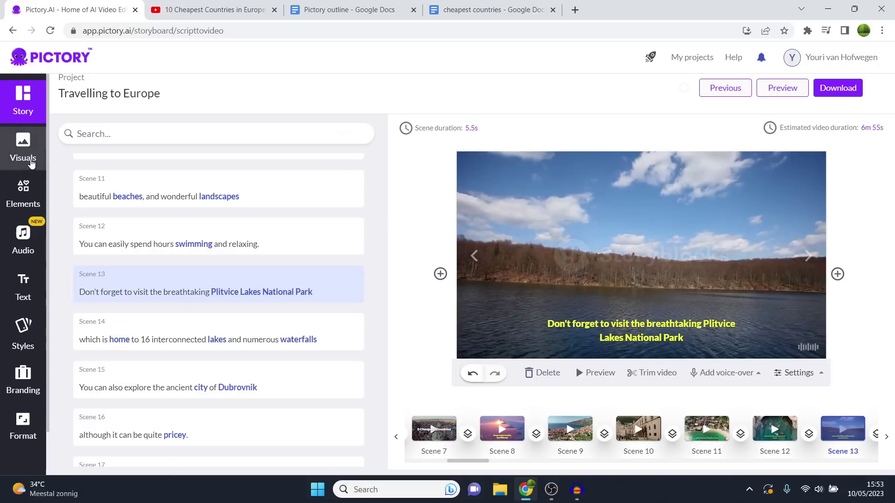
{"action": "left_click", "coordinate": [23, 144]}
{"action": "type", "text": "Plitvice Lakes National Park"}
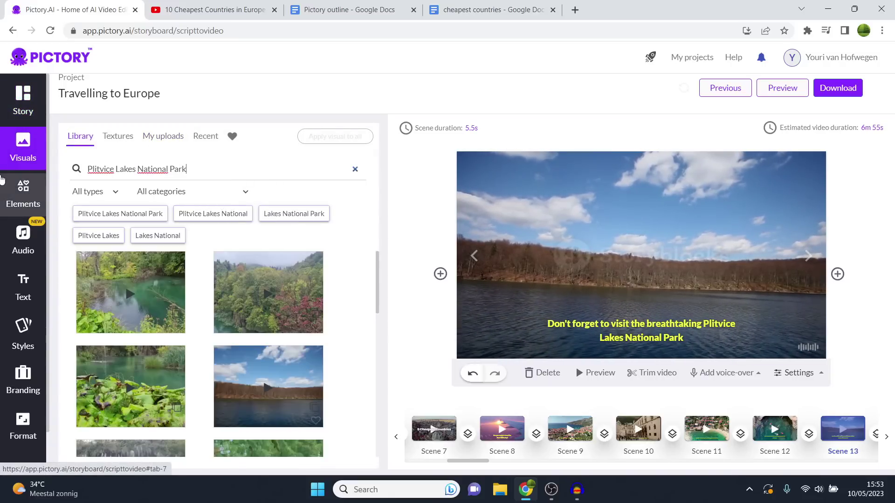
{"action": "scroll", "coordinate": [225, 334], "scroll_direction": "down", "scroll_amount": 3}
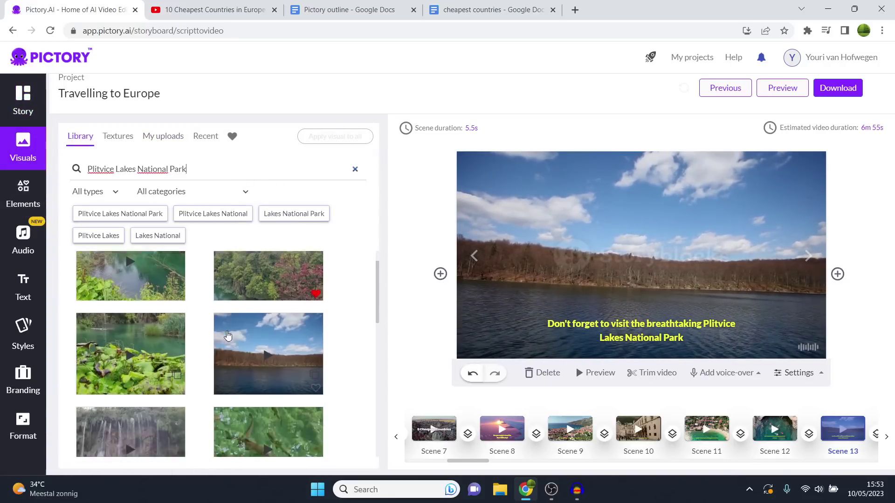
Search Google for "Plitvice Lakes National Park" in a new browser tab
{"action": "left_click", "coordinate": [574, 9]}
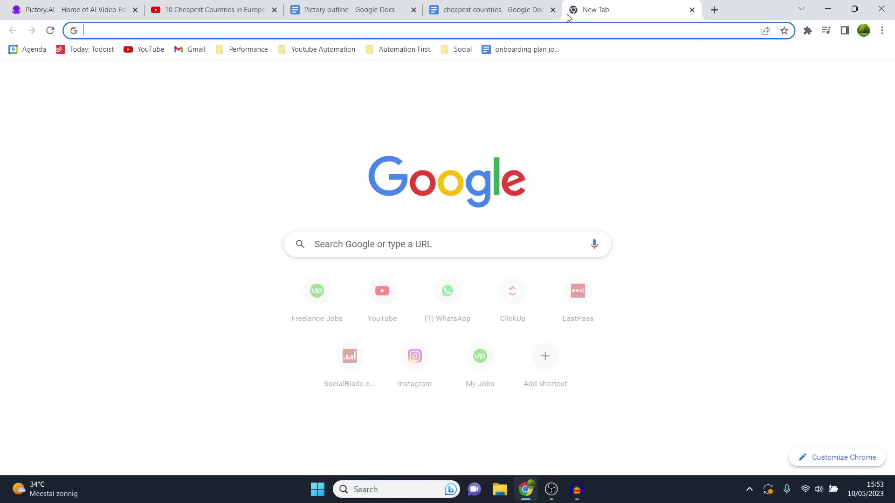
{"action": "right_click", "coordinate": [568, 29]}
{"action": "left_click", "coordinate": [605, 117]}
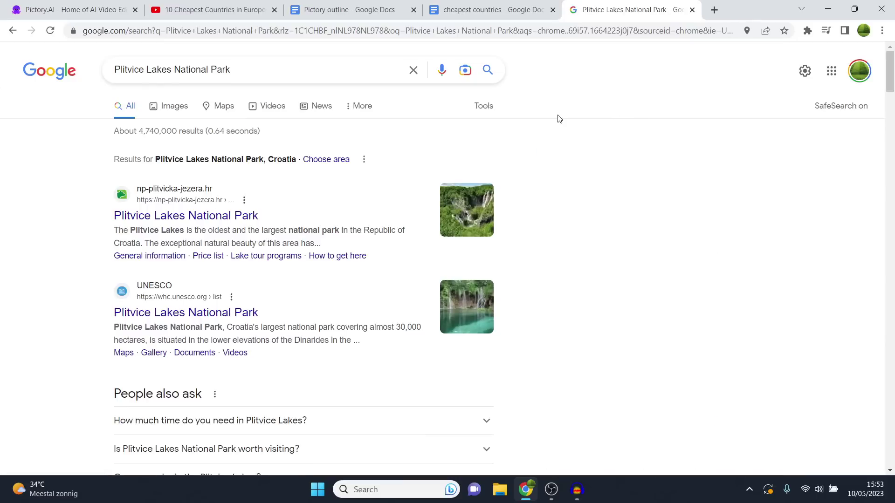
Return to Pictory and apply the 13-second green lake clip from the library results to scene 13
{"action": "left_click", "coordinate": [30, 5]}
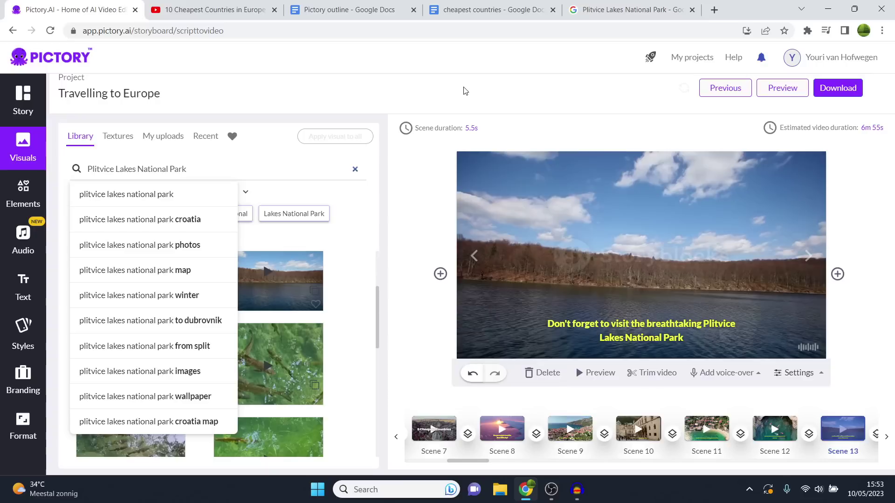
{"action": "left_click", "coordinate": [436, 99]}
{"action": "scroll", "coordinate": [158, 308], "scroll_direction": "up", "scroll_amount": 3}
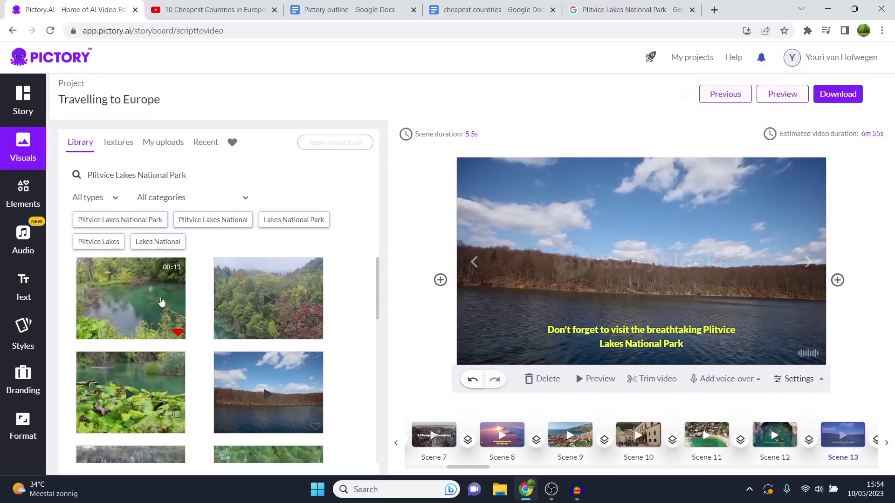
{"action": "scroll", "coordinate": [198, 318], "scroll_direction": "down", "scroll_amount": 10}
{"action": "scroll", "coordinate": [198, 317], "scroll_direction": "up", "scroll_amount": 10}
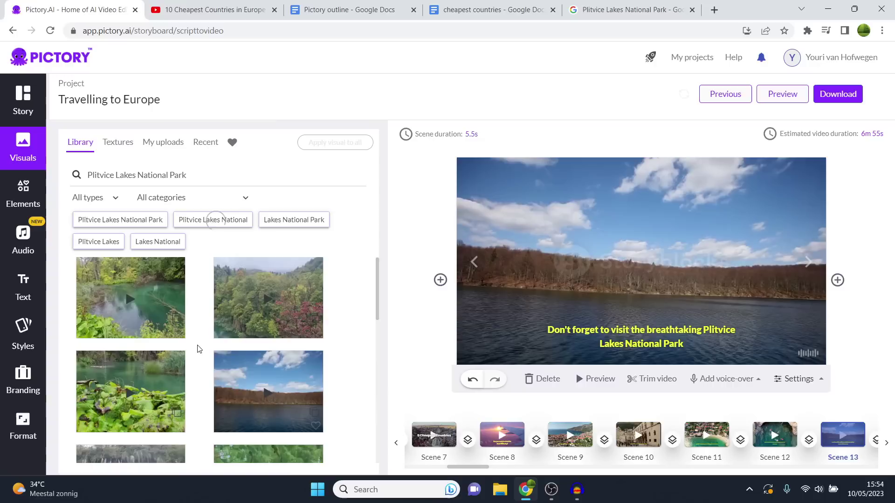
{"action": "left_click", "coordinate": [140, 309]}
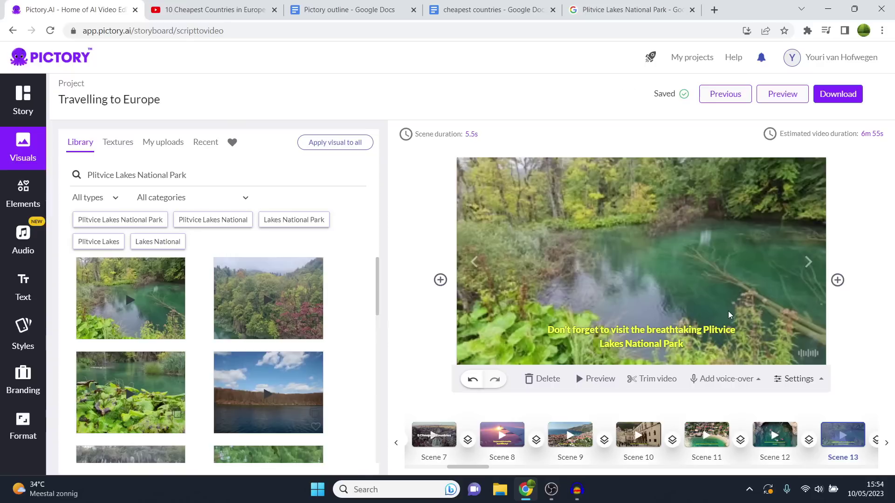
Set the font size of scene 13's caption to 28
{"action": "left_click", "coordinate": [671, 330]}
{"action": "left_click", "coordinate": [504, 138]}
{"action": "scroll", "coordinate": [503, 233], "scroll_direction": "down", "scroll_amount": 2}
{"action": "left_click", "coordinate": [513, 293]}
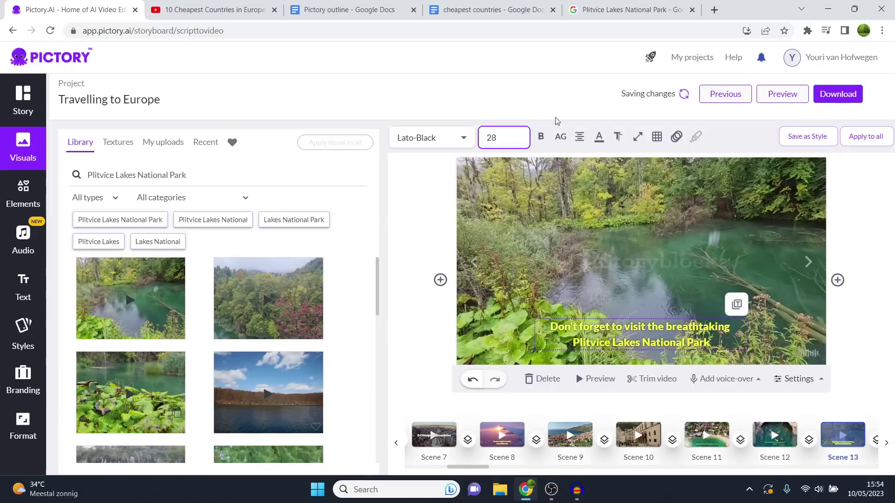
Browse Google image results for Plitvice Lakes National Park and save the Viator waterfall and boardwalk photo to the computer
{"action": "left_click", "coordinate": [627, 10]}
{"action": "left_click", "coordinate": [173, 115]}
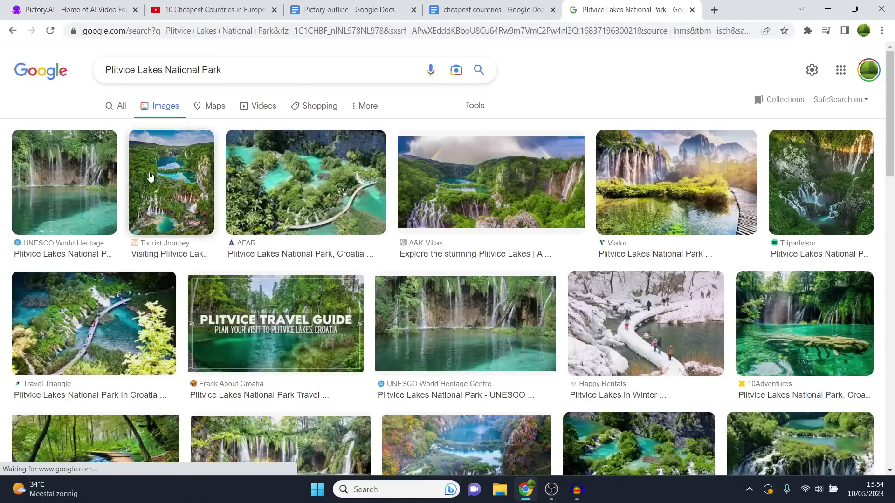
{"action": "left_click", "coordinate": [329, 186]}
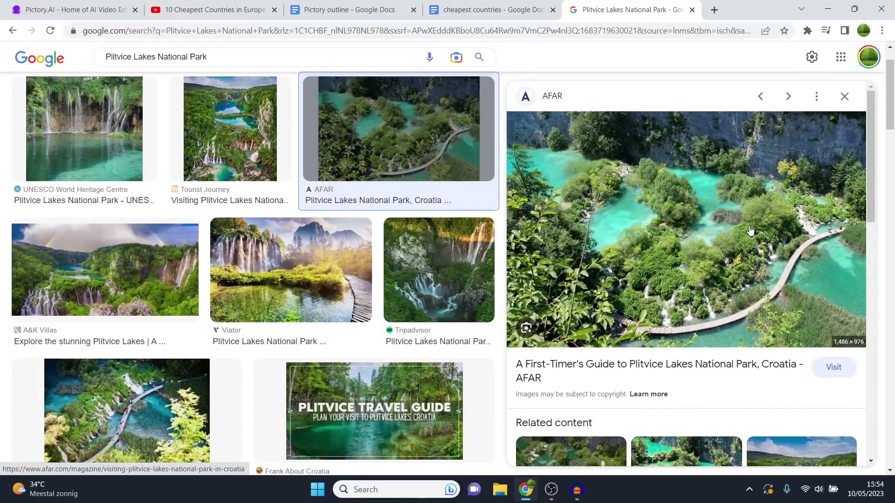
{"action": "scroll", "coordinate": [749, 229], "scroll_direction": "down", "scroll_amount": 5}
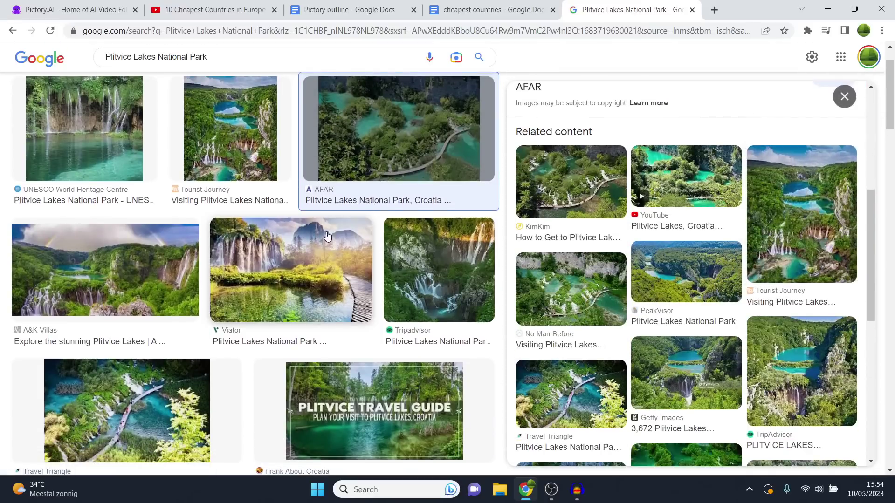
{"action": "left_click", "coordinate": [330, 239]}
{"action": "right_click", "coordinate": [724, 241]}
{"action": "left_click", "coordinate": [787, 366]}
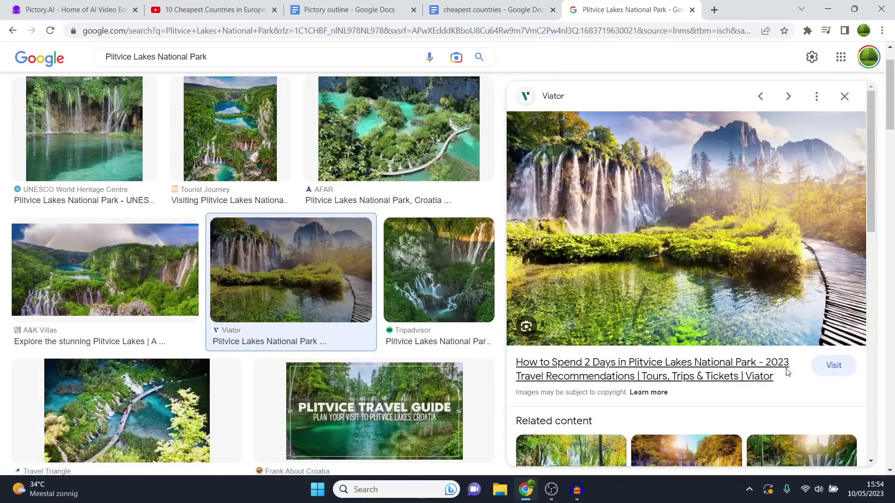
{"action": "left_click", "coordinate": [782, 452]}
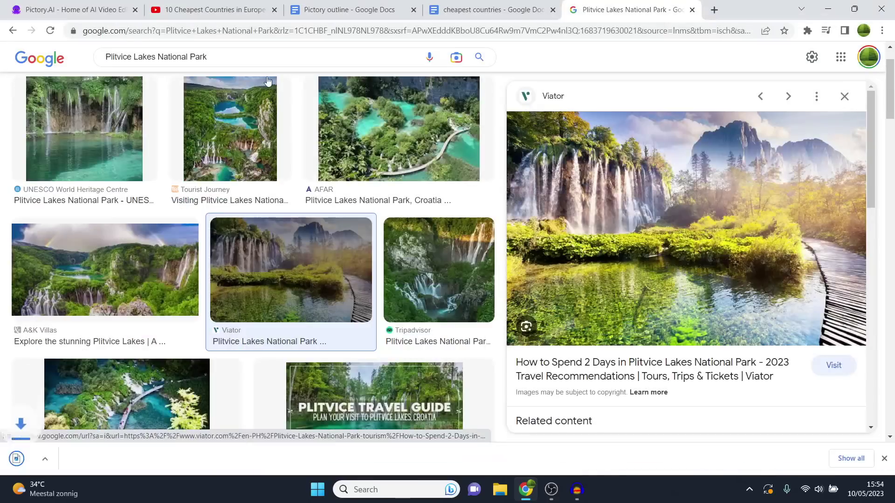
Upload the downloaded waterfall photo 70.jpg to the personal uploads in Pictory and save it
{"action": "left_click", "coordinate": [59, 8]}
{"action": "left_click", "coordinate": [176, 142]}
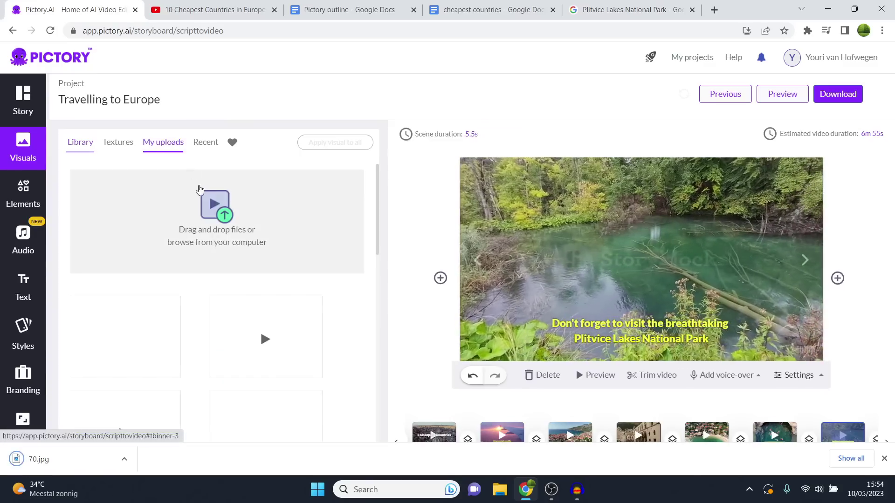
{"action": "left_click", "coordinate": [230, 233]}
{"action": "double_click", "coordinate": [169, 137]}
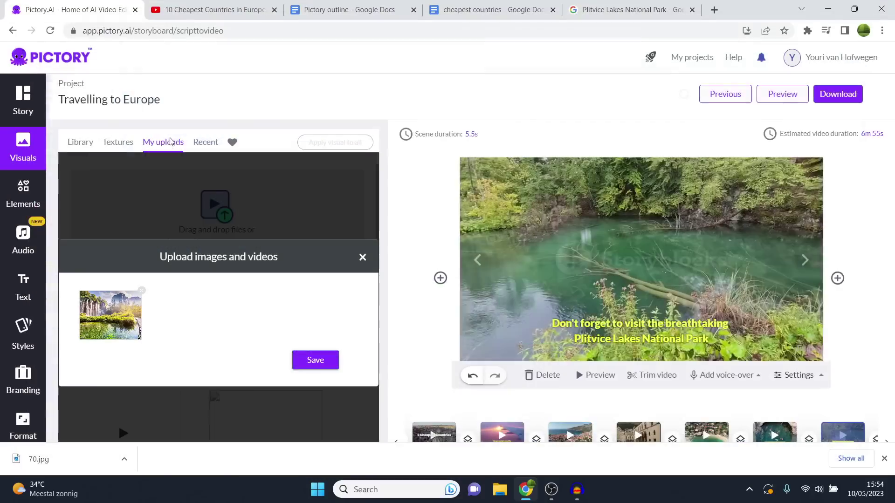
{"action": "left_click", "coordinate": [311, 359]}
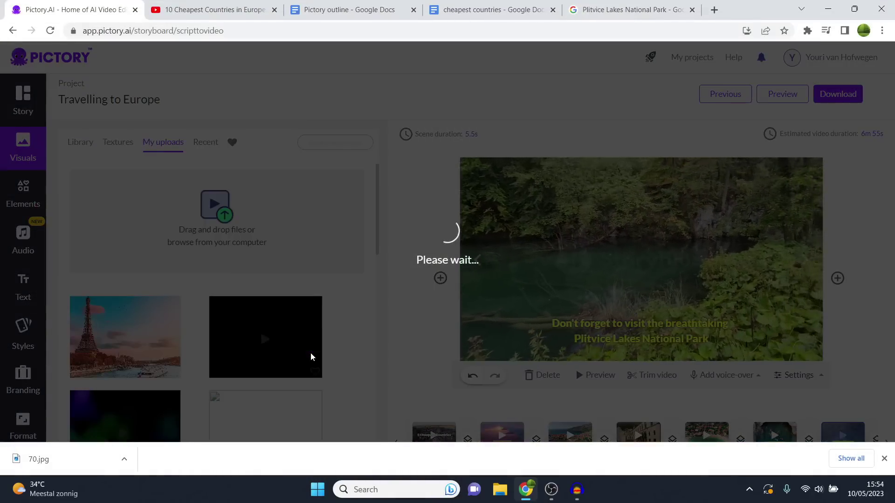
{"action": "mouse_move", "coordinate": [805, 385]}
{"action": "left_click", "coordinate": [775, 326]}
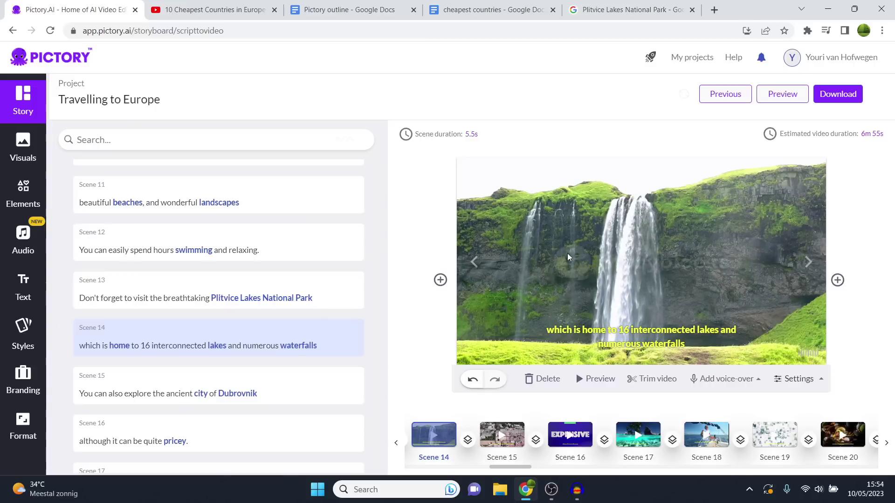
Open YouTube in a new browser tab and search for "Plitvice Lakes National Park waterfalls"
{"action": "left_click", "coordinate": [597, 6]}
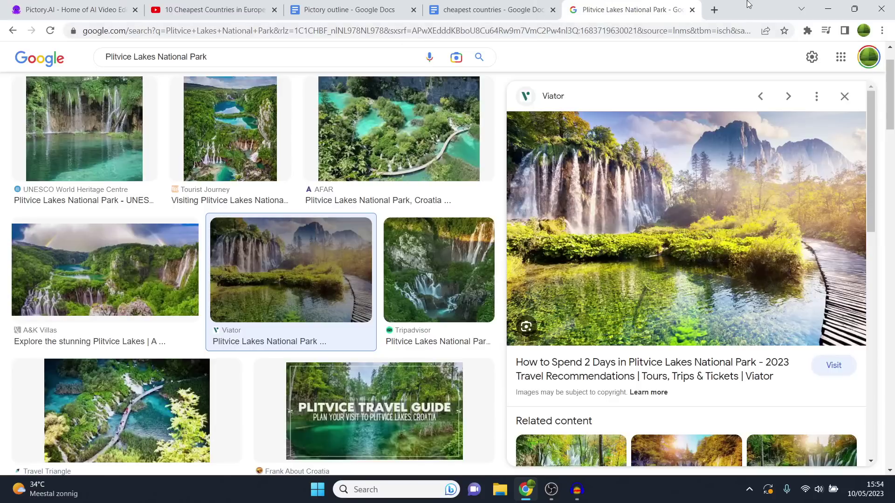
{"action": "left_click", "coordinate": [718, 7]}
{"action": "type", "text": "you"}
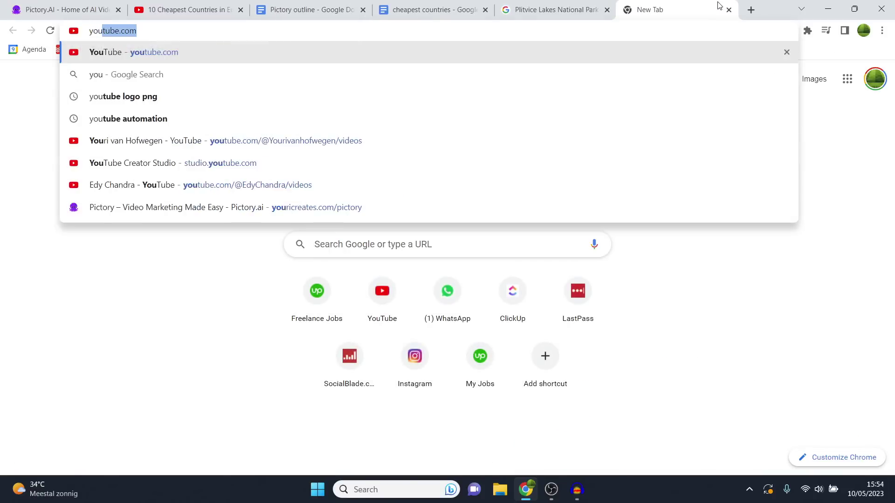
{"action": "key", "text": "Return"}
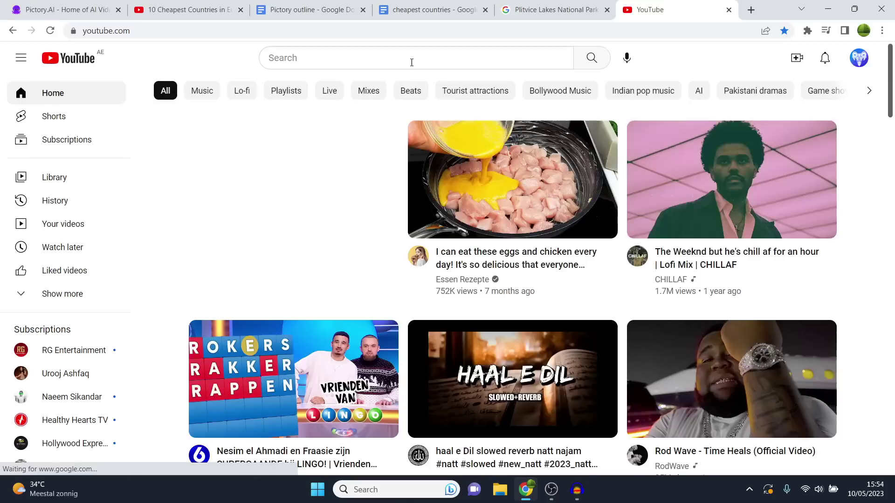
{"action": "left_click", "coordinate": [410, 61]}
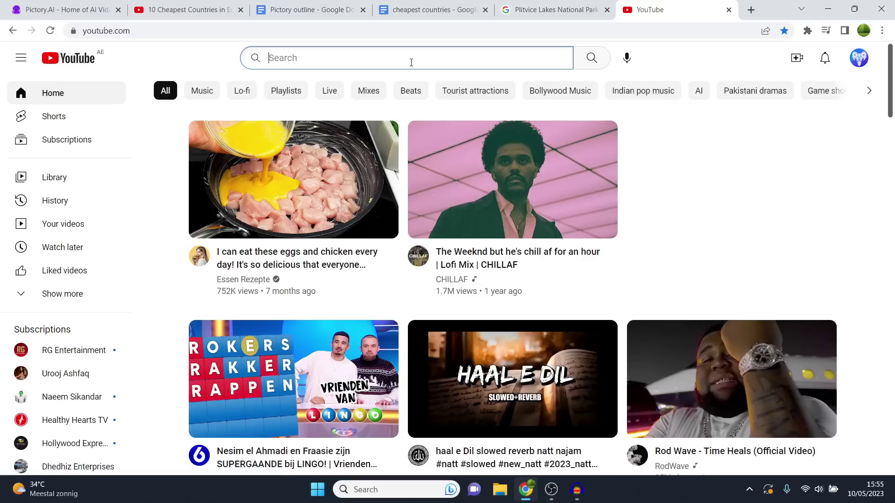
{"action": "type", "text": "Plitvice Lakes National Park"}
{"action": "type", "text": "waterf"}
{"action": "key", "text": "Return"}
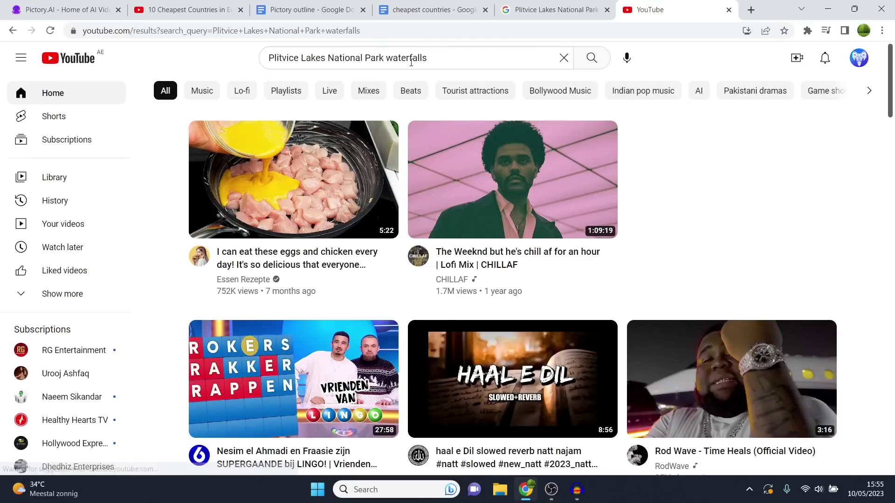
Preview the video "Waterfalls of Plitvice Lake National Park in Croatia" in the results, then close the YouTube tab
{"action": "scroll", "coordinate": [620, 99], "scroll_direction": "down", "scroll_amount": 1}
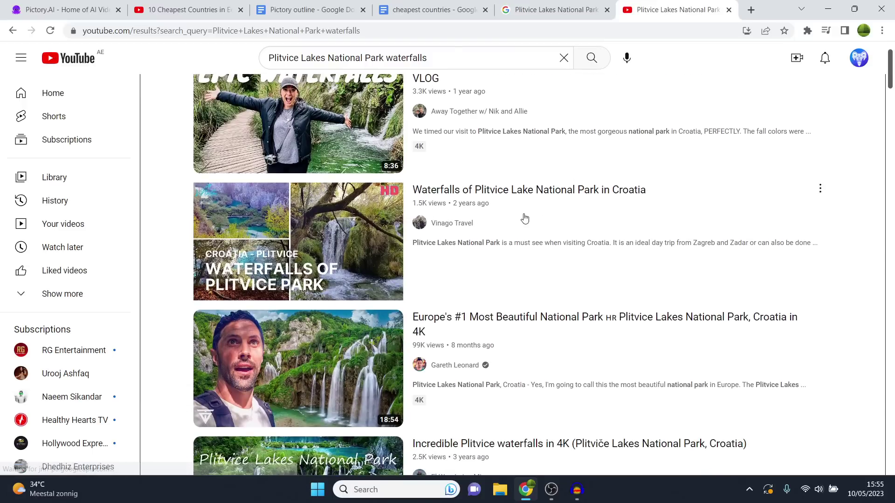
{"action": "mouse_move", "coordinate": [546, 201]}
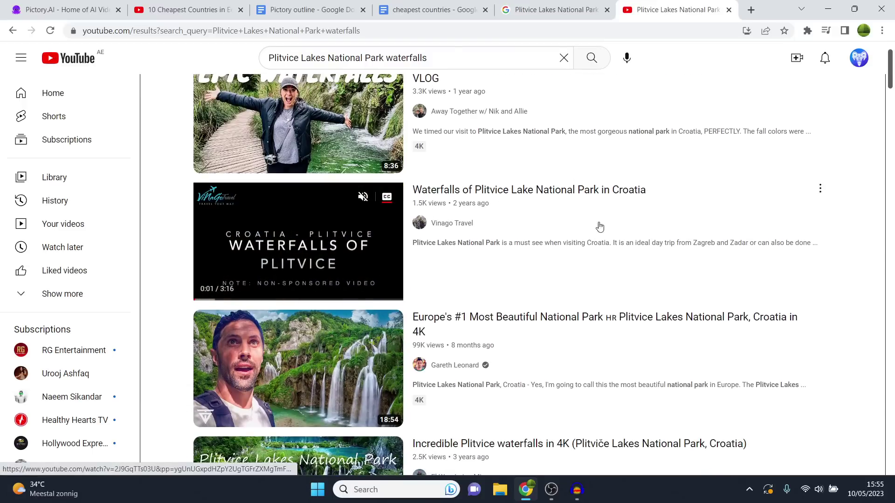
{"action": "mouse_move", "coordinate": [428, 252]}
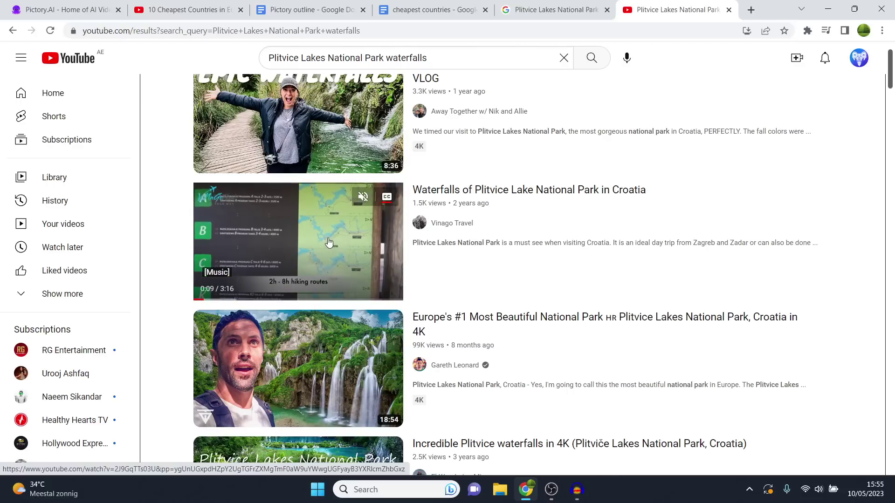
{"action": "left_click", "coordinate": [728, 9]}
Save the Contiki photo of the Plitvice waterfalls over the turquoise lake to the computer
{"action": "right_click", "coordinate": [731, 214]}
{"action": "left_click", "coordinate": [783, 331]}
{"action": "left_click", "coordinate": [797, 456]}
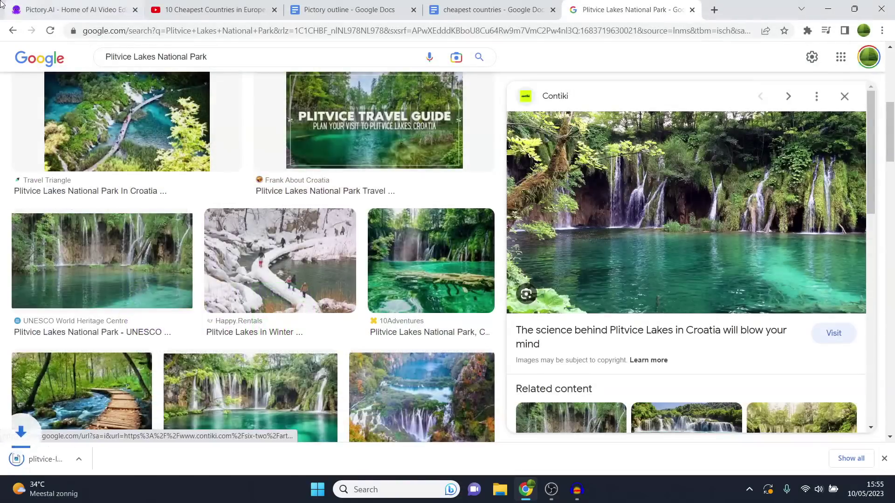
Upload the newly downloaded Plitvice waterfalls photo in Pictory and use it as the visual for scene 14
{"action": "left_click", "coordinate": [75, 9]}
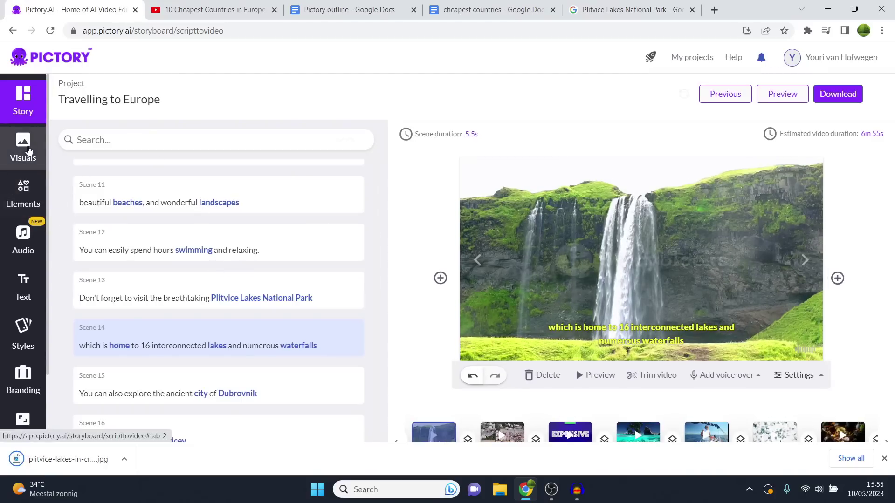
{"action": "left_click", "coordinate": [27, 149]}
{"action": "left_click", "coordinate": [214, 203]}
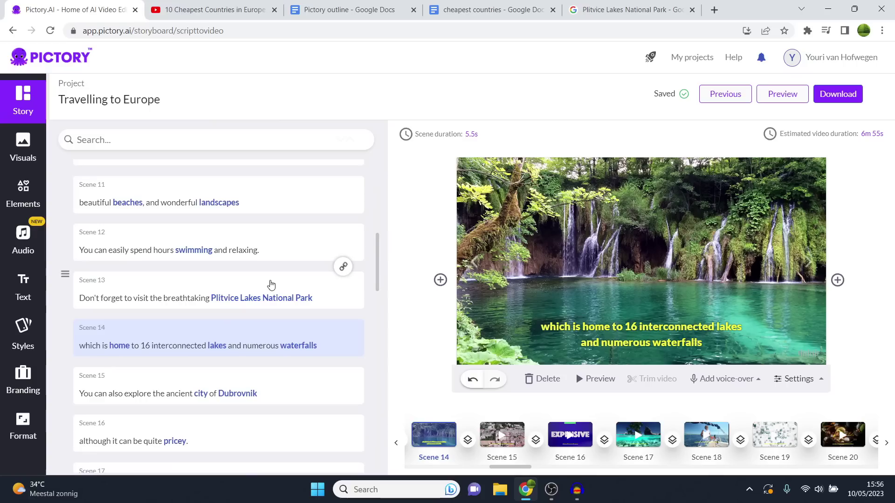
Open scene 15 about the ancient city of Dubrovnik and search the visuals library for "dubrovnik"
{"action": "scroll", "coordinate": [249, 311], "scroll_direction": "down", "scroll_amount": 1}
{"action": "left_click", "coordinate": [175, 342]}
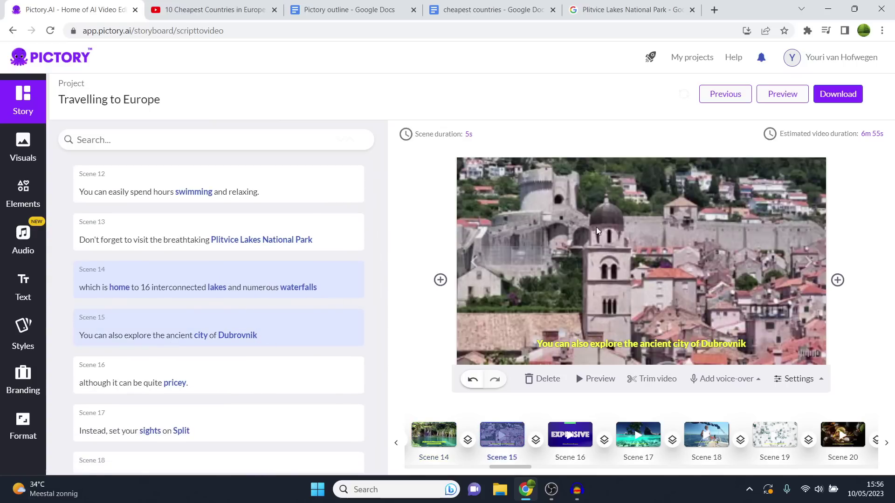
{"action": "left_click", "coordinate": [22, 147]}
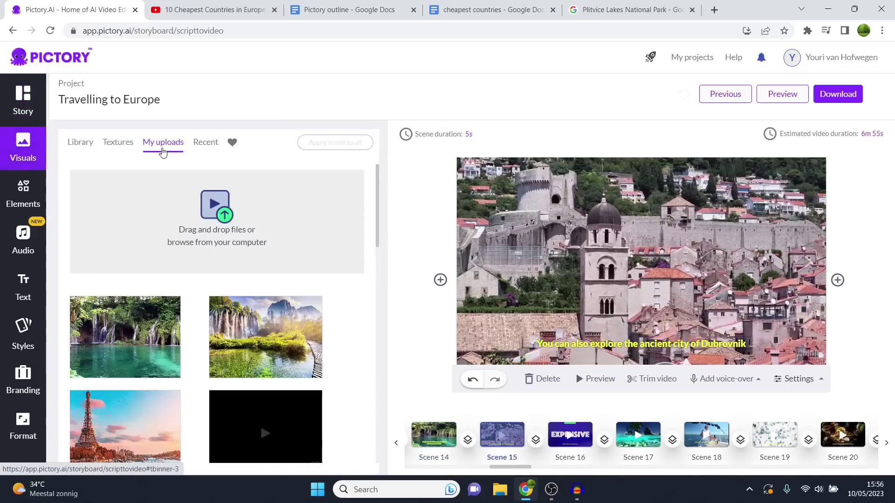
{"action": "left_click", "coordinate": [80, 142]}
{"action": "left_click", "coordinate": [93, 175]}
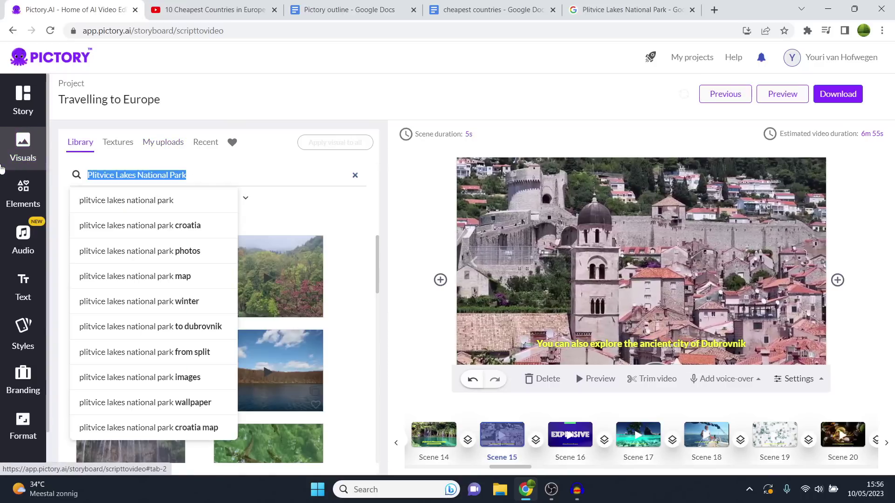
{"action": "type", "text": "dubro"}
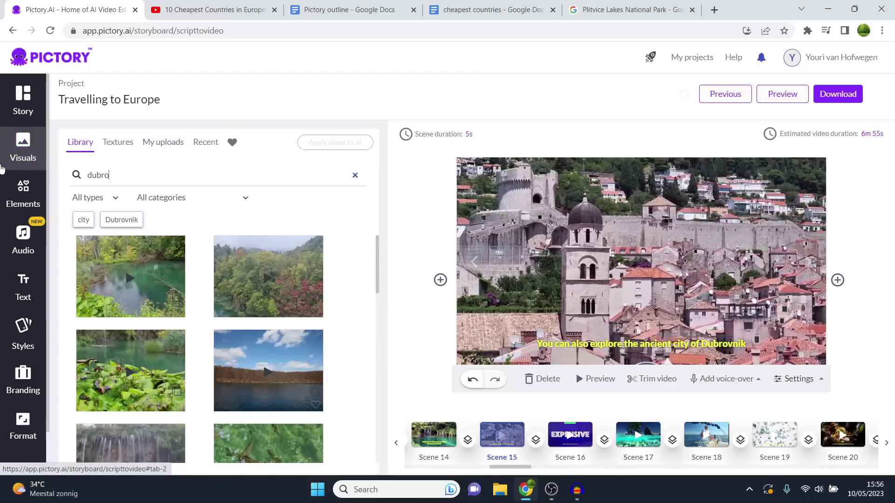
{"action": "type", "text": "vnik"}
{"action": "key", "text": "Return"}
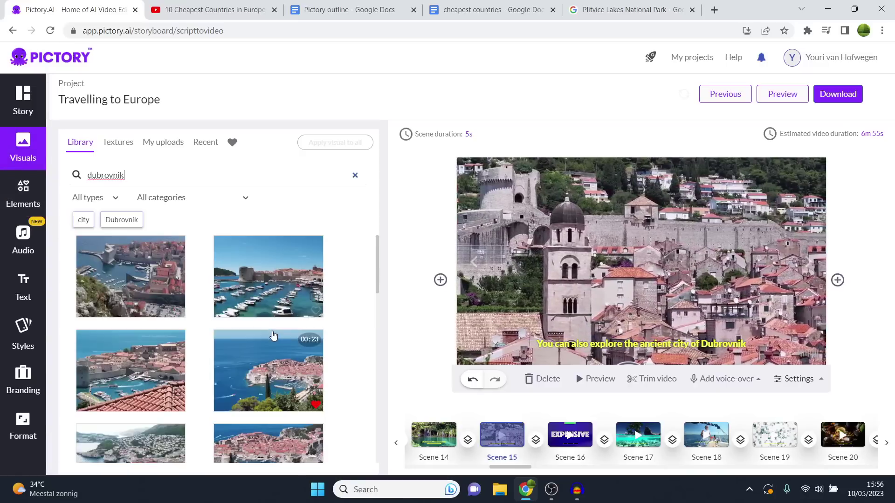
Set the Dubrovnik clip of people walking past the domed stone church as the visual for scene 15
{"action": "scroll", "coordinate": [274, 336], "scroll_direction": "down", "scroll_amount": 4}
{"action": "scroll", "coordinate": [252, 337], "scroll_direction": "down", "scroll_amount": 8}
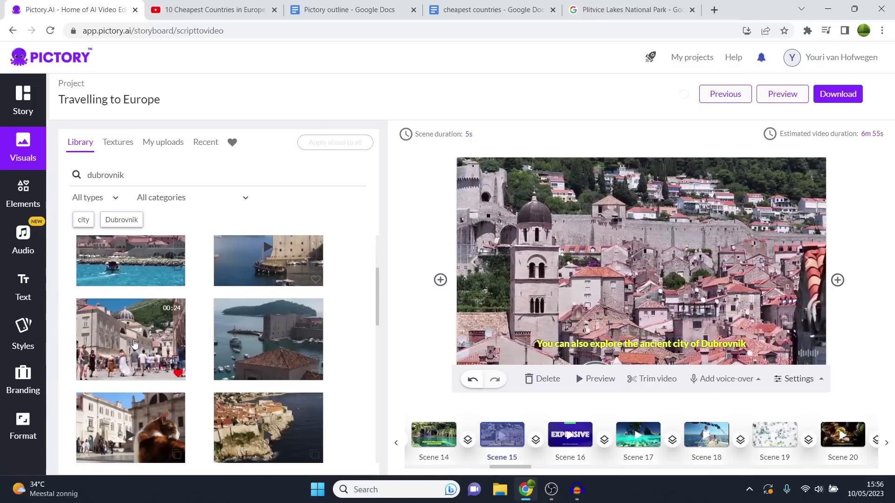
{"action": "left_click", "coordinate": [141, 350]}
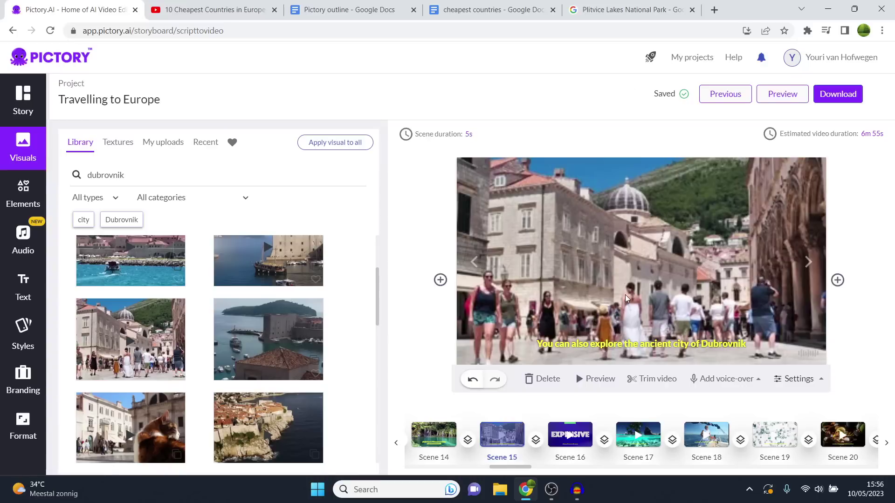
{"action": "scroll", "coordinate": [195, 351], "scroll_direction": "down", "scroll_amount": 5}
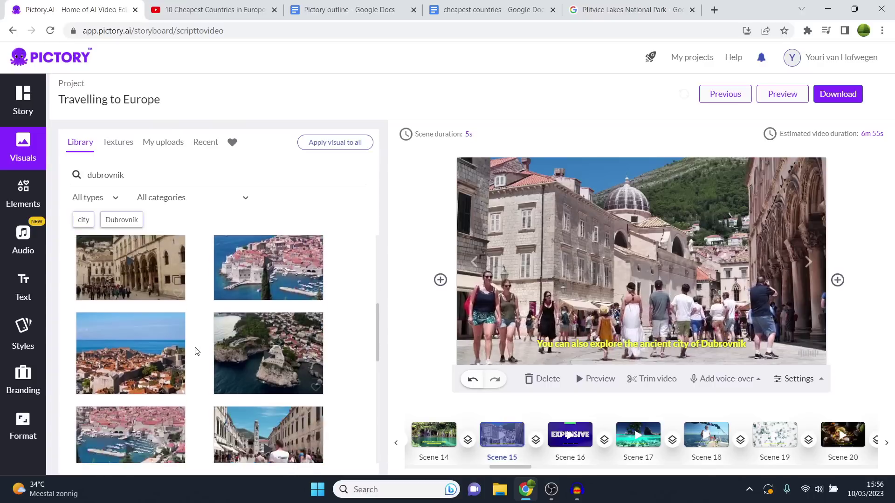
{"action": "scroll", "coordinate": [195, 351], "scroll_direction": "down", "scroll_amount": 2}
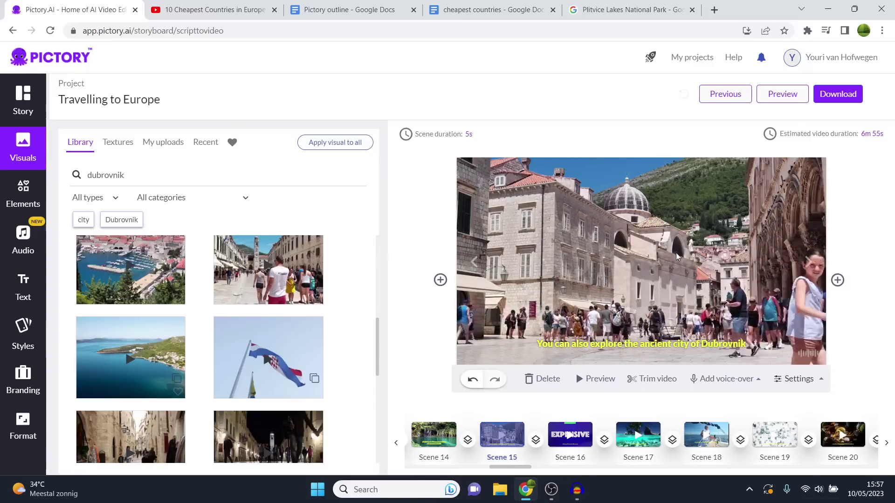
Set the 12-second Dubrovnik clip of people in a narrow stone street as the visual for scene 16
{"action": "left_click", "coordinate": [808, 262]}
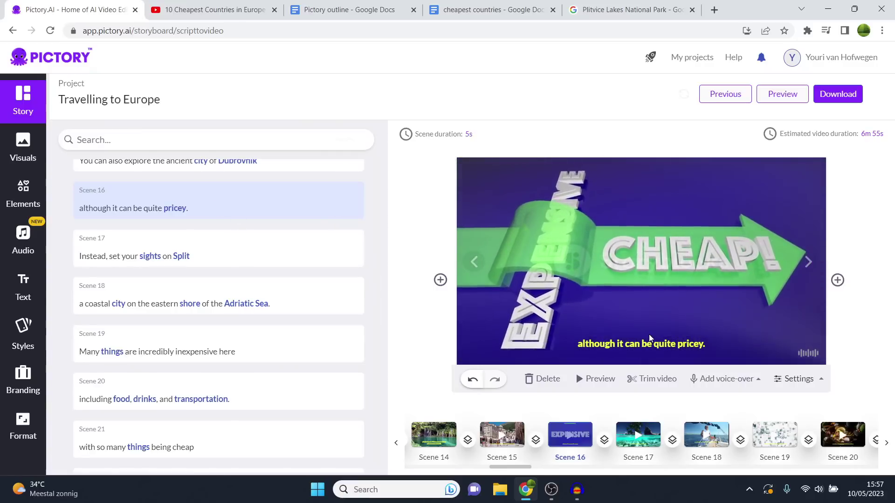
{"action": "left_click", "coordinate": [22, 149]}
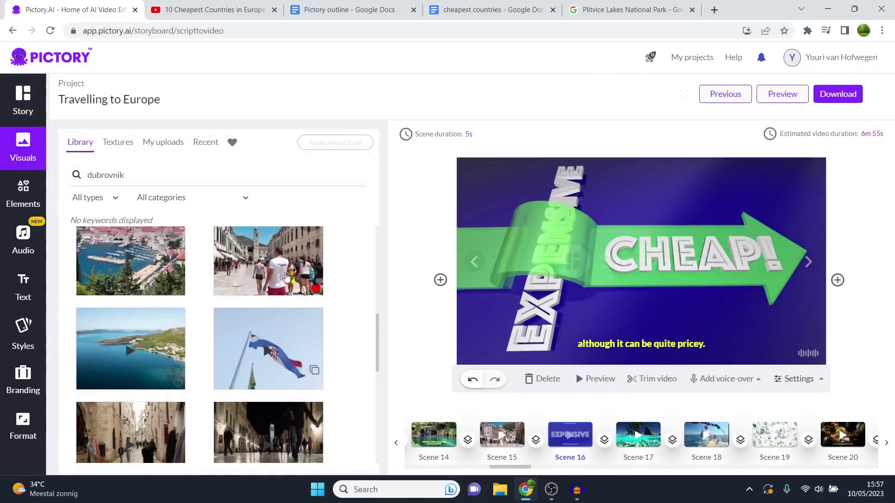
{"action": "scroll", "coordinate": [286, 278], "scroll_direction": "down", "scroll_amount": 1}
{"action": "scroll", "coordinate": [276, 286], "scroll_direction": "down", "scroll_amount": 1}
{"action": "scroll", "coordinate": [140, 275], "scroll_direction": "down", "scroll_amount": 1}
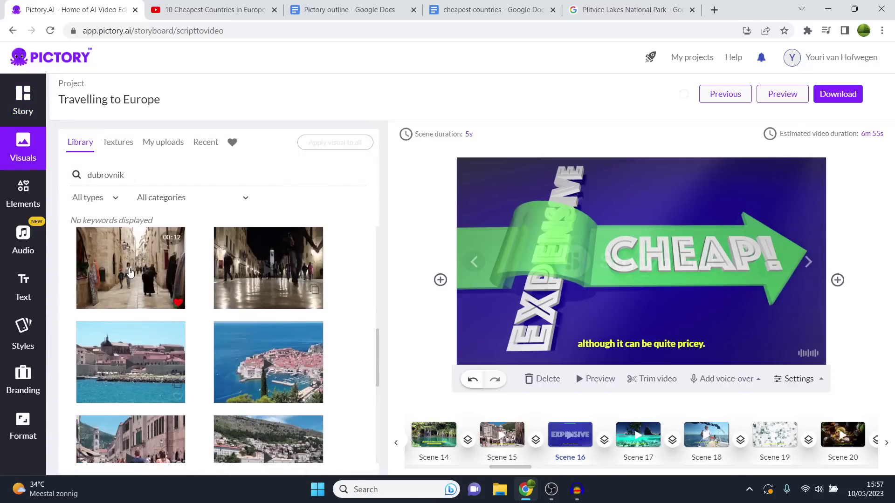
{"action": "left_click", "coordinate": [130, 273]}
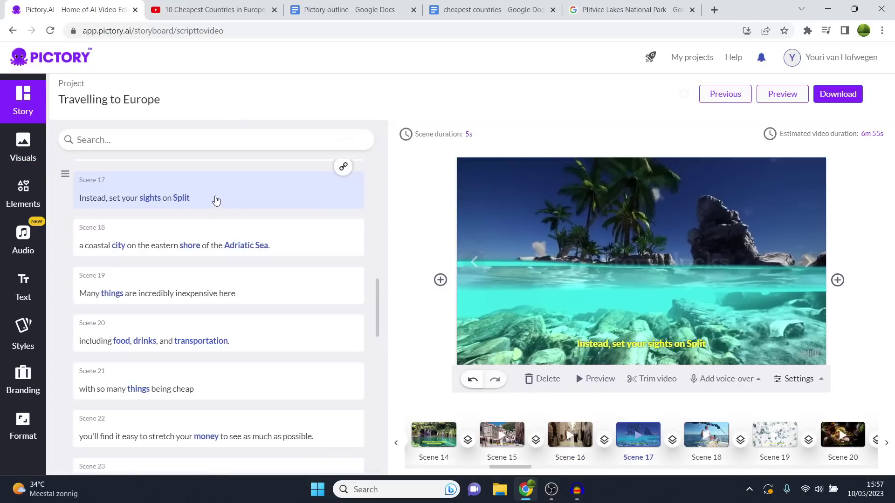
Search the visuals library for "split croatia" and use the clip of the Croatian flag over the harbour for scene 17
{"action": "left_click", "coordinate": [23, 148]}
{"action": "double_click", "coordinate": [100, 175]}
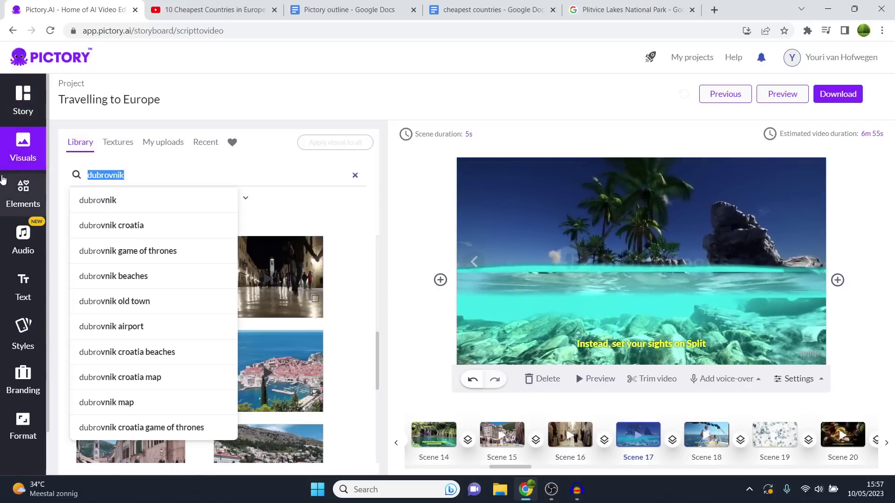
{"action": "type", "text": "split"}
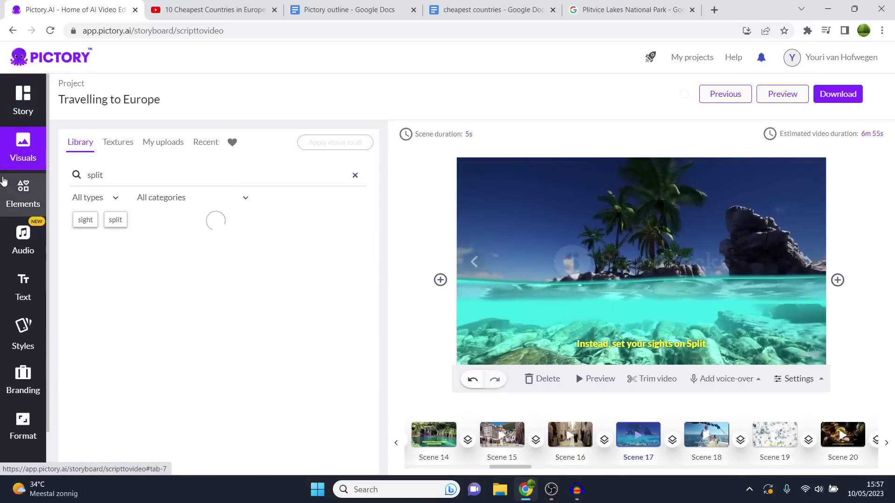
{"action": "scroll", "coordinate": [189, 296], "scroll_direction": "down", "scroll_amount": 5}
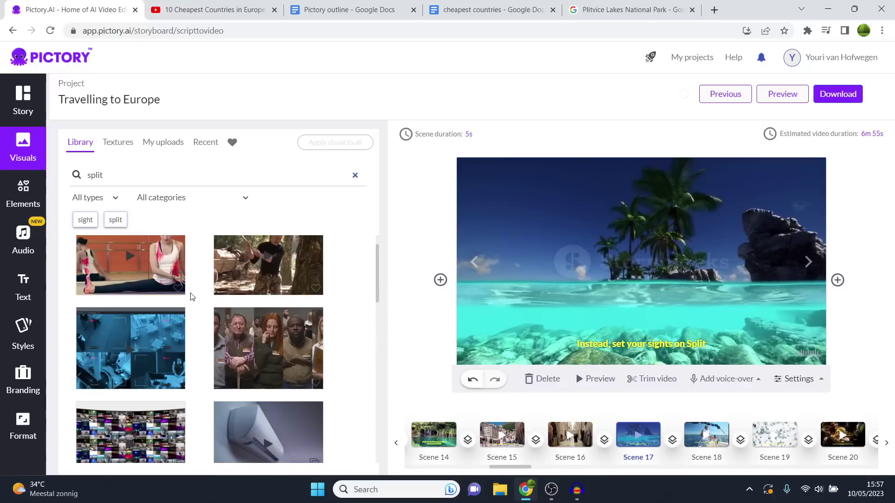
{"action": "type", "text": "croatia"}
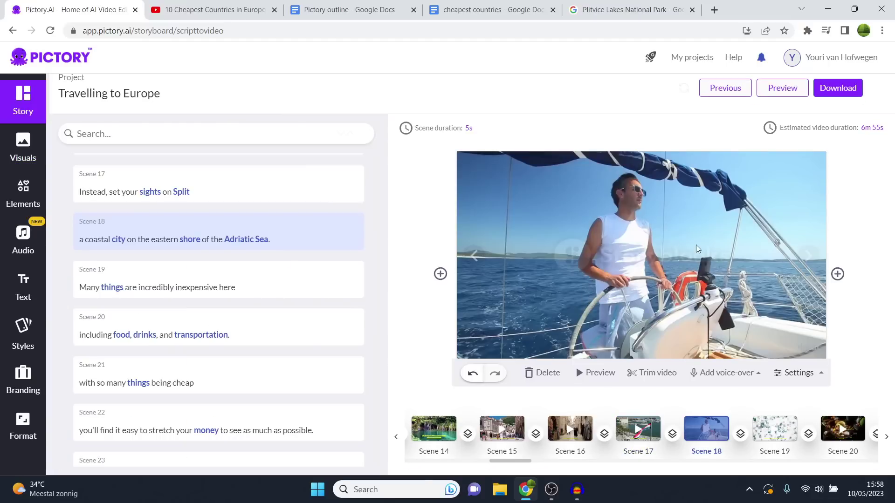
Set the evening clip of Split's crowded seaside promenade as the visual for scene 18 and check the scene's settings
{"action": "left_click", "coordinate": [22, 147]}
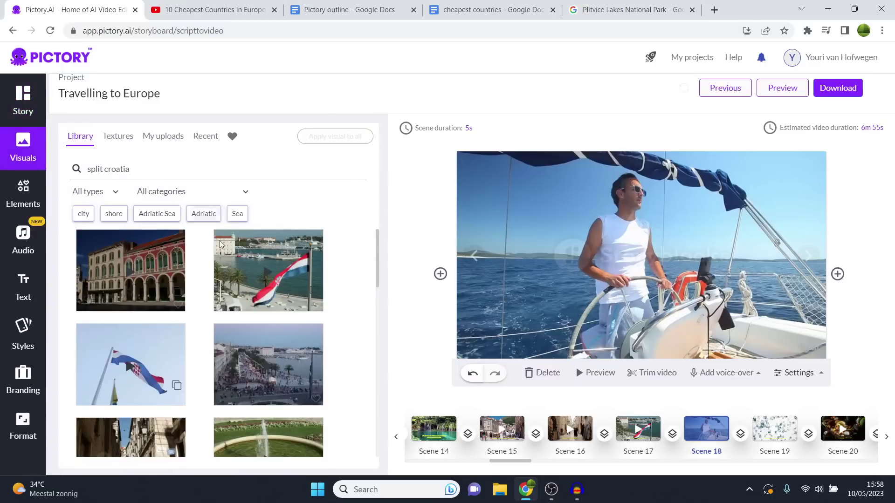
{"action": "scroll", "coordinate": [268, 335], "scroll_direction": "down", "scroll_amount": 1}
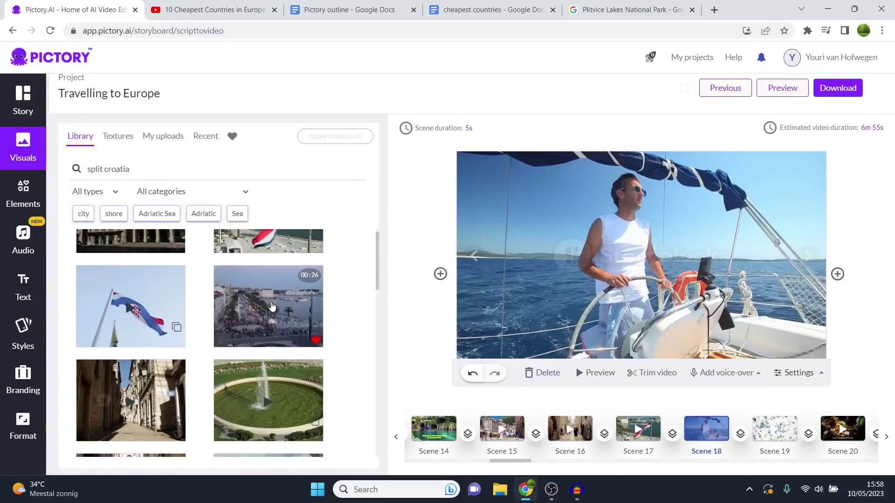
{"action": "left_click", "coordinate": [287, 298]}
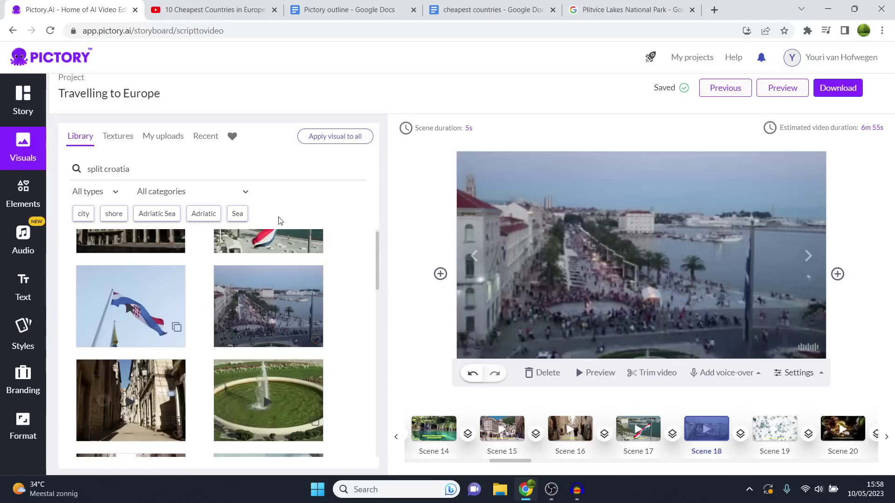
{"action": "left_click", "coordinate": [798, 372]}
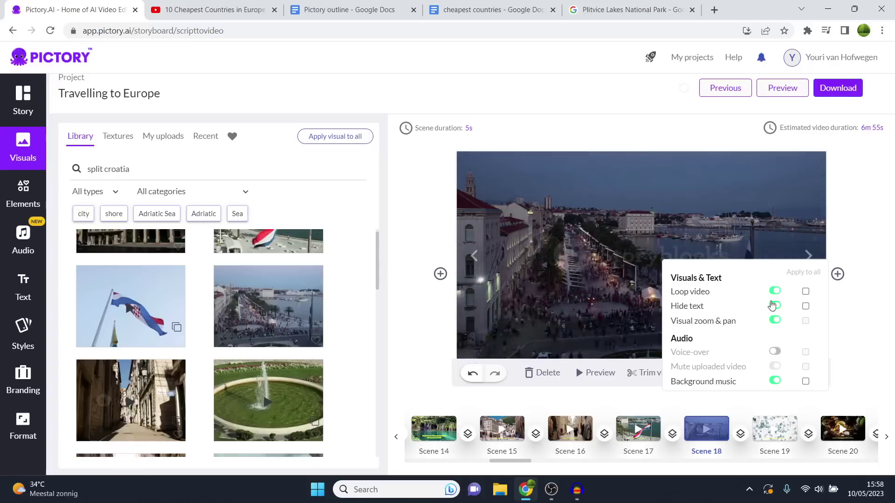
{"action": "left_click", "coordinate": [718, 257]}
Go through scenes 19 to 22 in the story and view the visual of each one
{"action": "left_click", "coordinate": [23, 100]}
{"action": "left_click", "coordinate": [197, 285]}
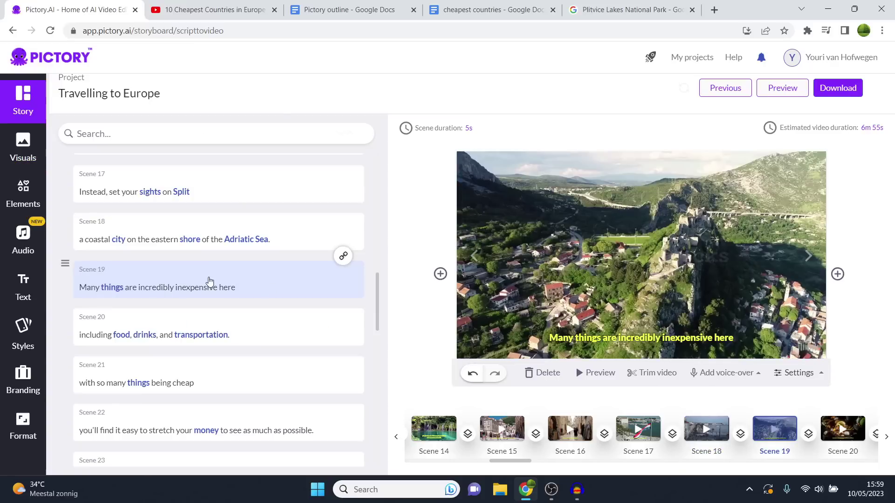
{"action": "scroll", "coordinate": [259, 279], "scroll_direction": "down", "scroll_amount": 1}
{"action": "left_click", "coordinate": [259, 279]}
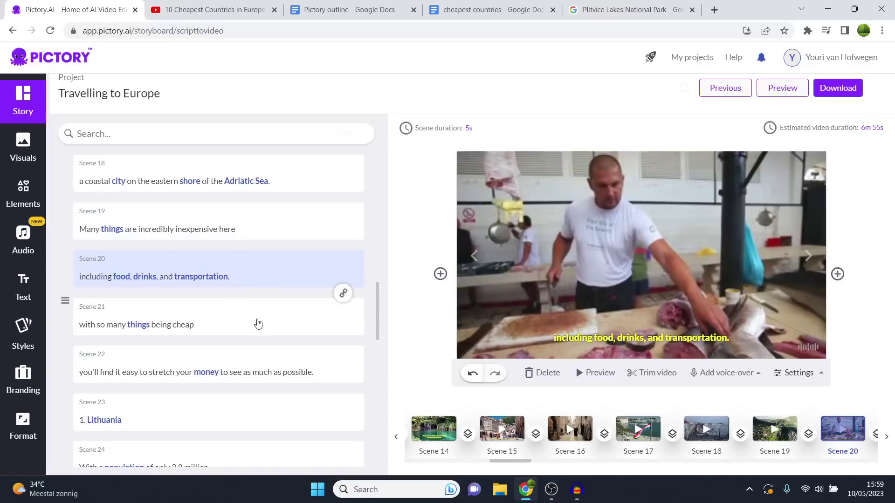
{"action": "left_click", "coordinate": [258, 324]}
{"action": "left_click", "coordinate": [247, 369]}
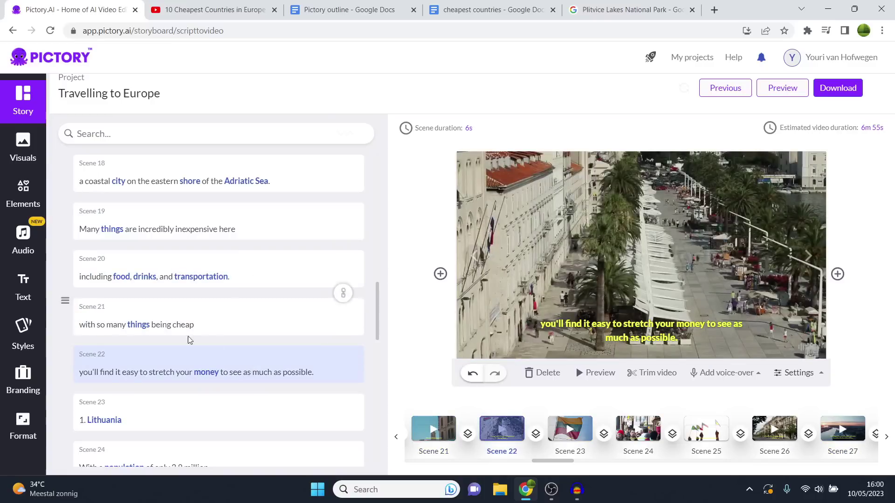
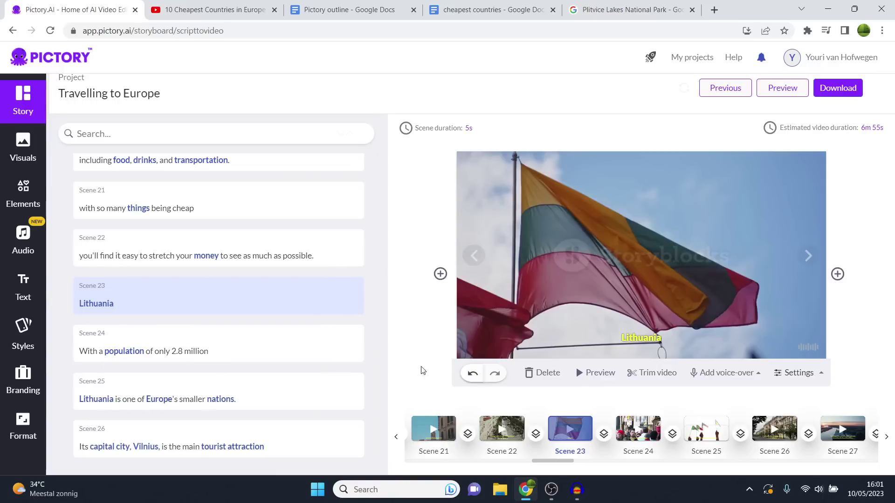
Delete scene 23, the title scene captioned "Lithuania"
{"action": "left_click", "coordinate": [529, 375]}
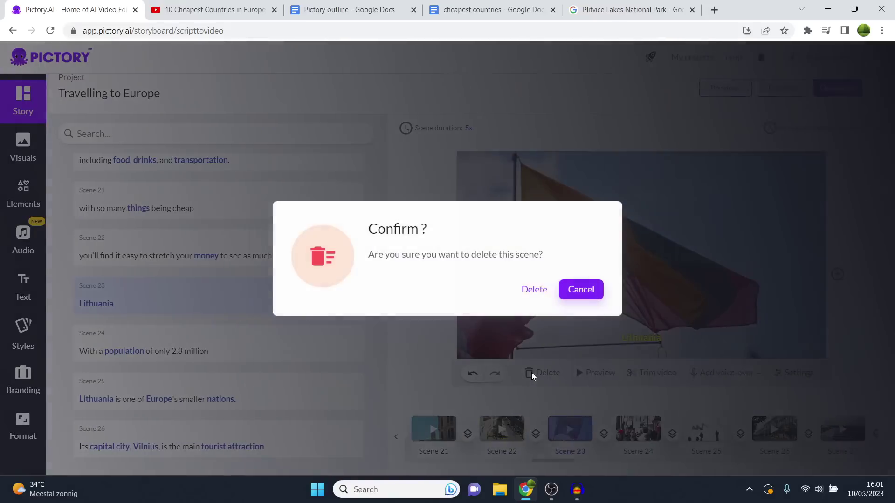
{"action": "left_click", "coordinate": [531, 292]}
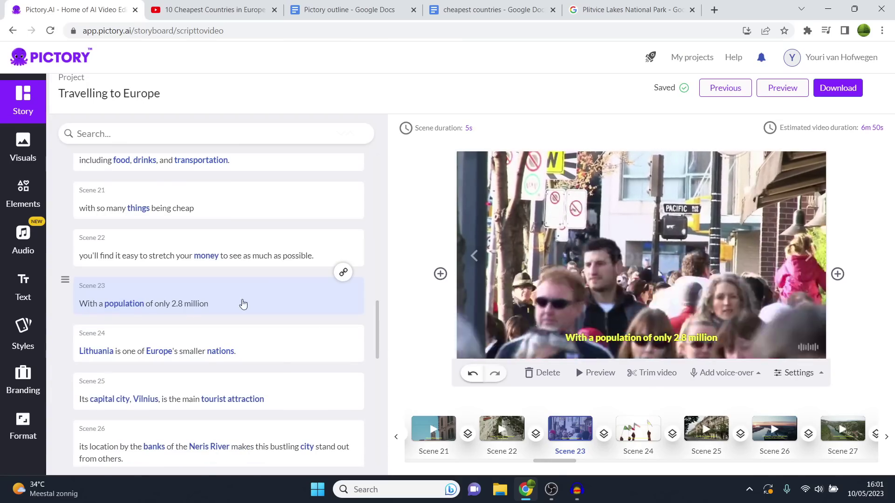
Search the visuals library for "lithuanian people" for the population scene 23 and browse the clips
{"action": "left_click", "coordinate": [2, 140]}
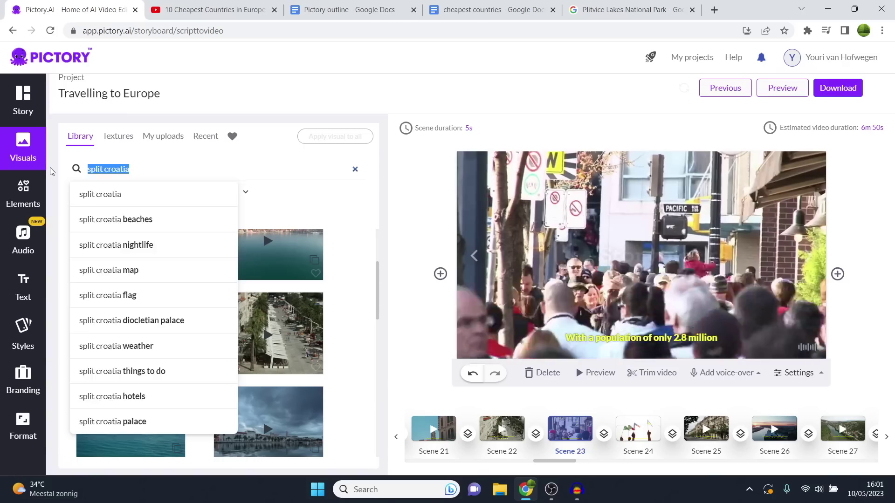
{"action": "type", "text": "lithu"}
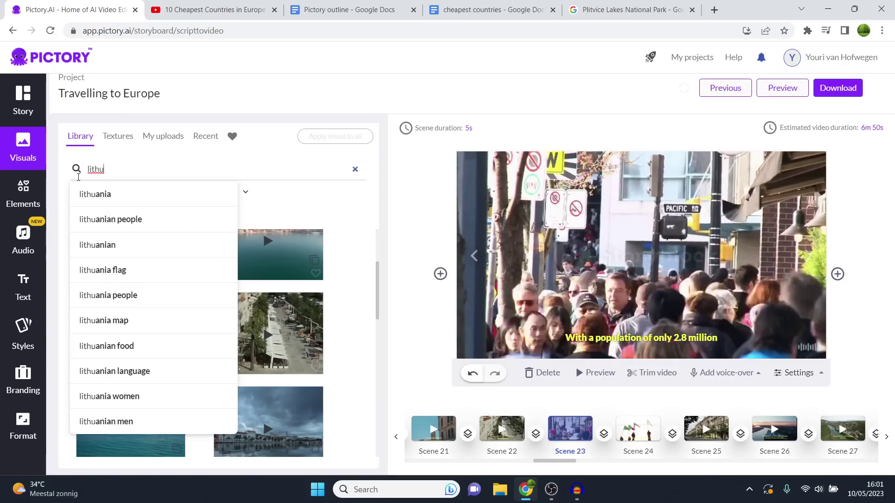
{"action": "left_click", "coordinate": [121, 222]}
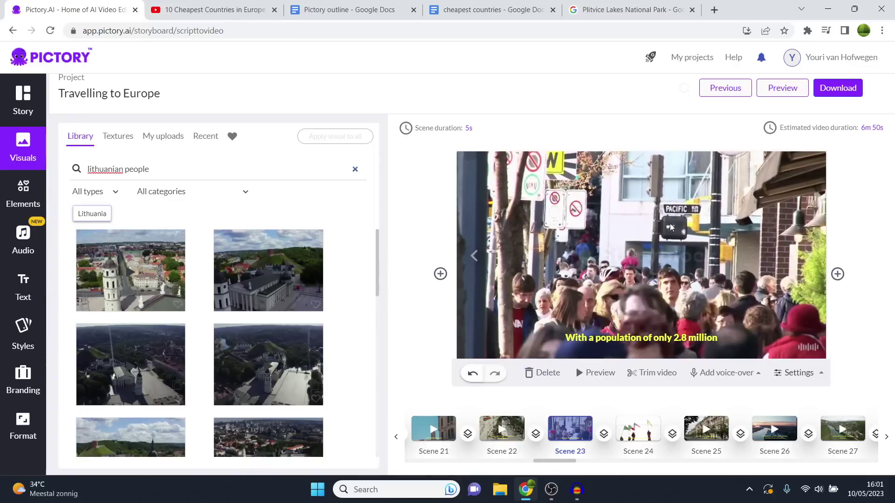
{"action": "scroll", "coordinate": [237, 298], "scroll_direction": "down", "scroll_amount": 8}
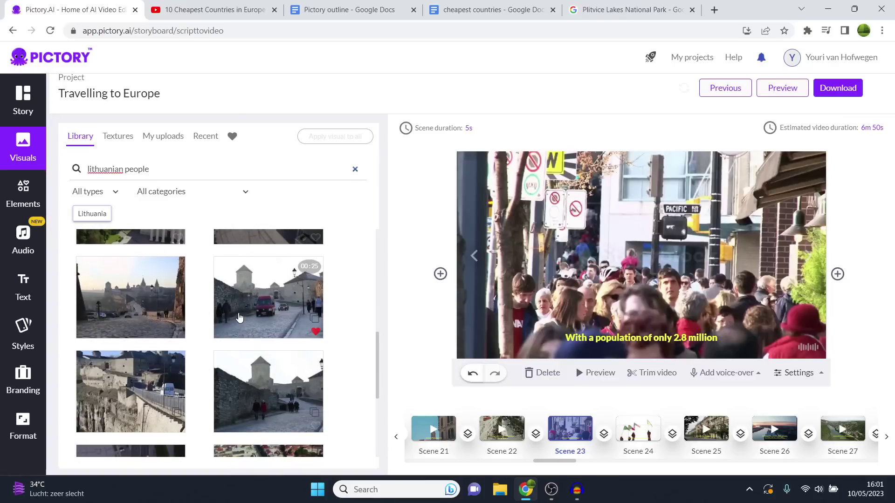
{"action": "scroll", "coordinate": [200, 295], "scroll_direction": "up", "scroll_amount": 8}
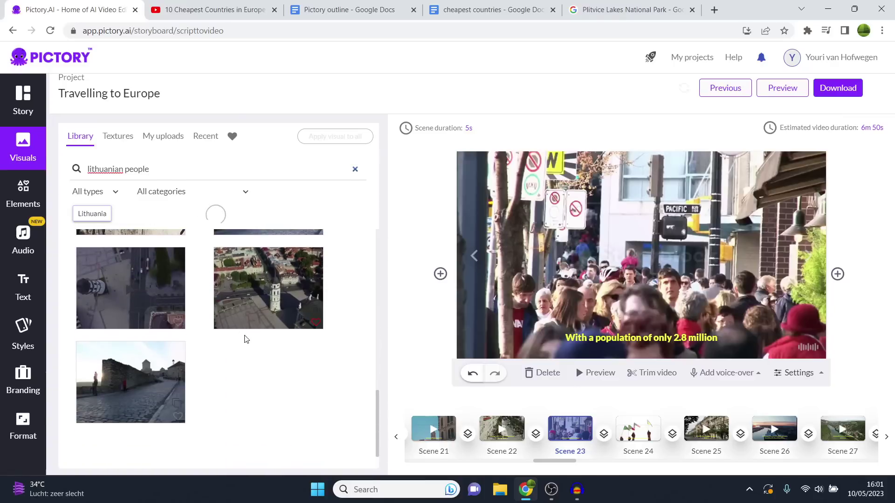
{"action": "scroll", "coordinate": [176, 292], "scroll_direction": "up", "scroll_amount": 1}
Broaden the visuals library search for scene 23 to "lithuania"
{"action": "double_click", "coordinate": [136, 175]}
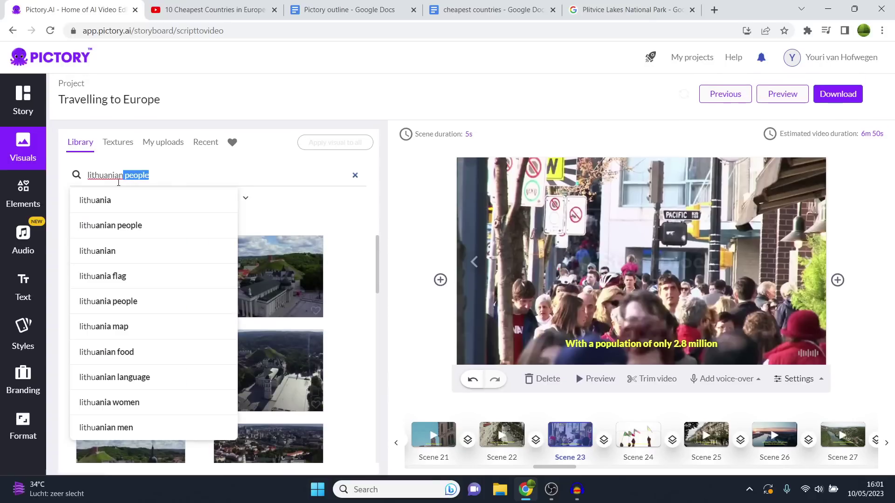
{"action": "type", "text": "a"}
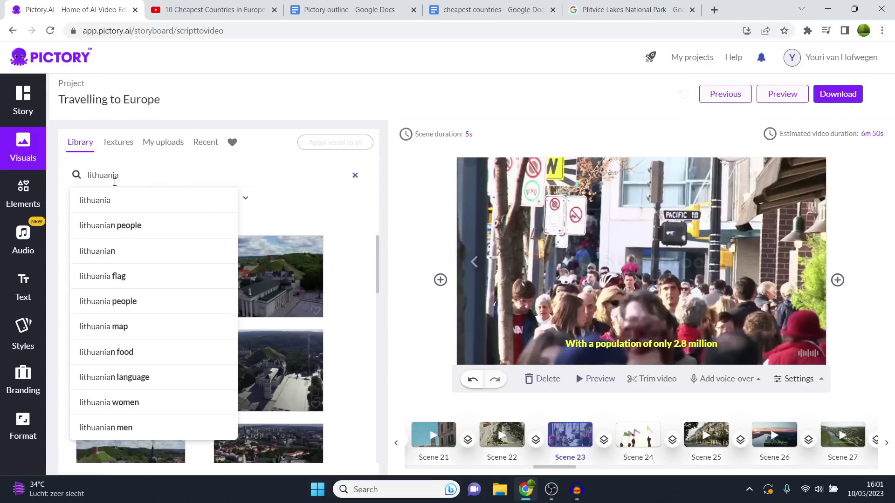
{"action": "key", "text": "Return"}
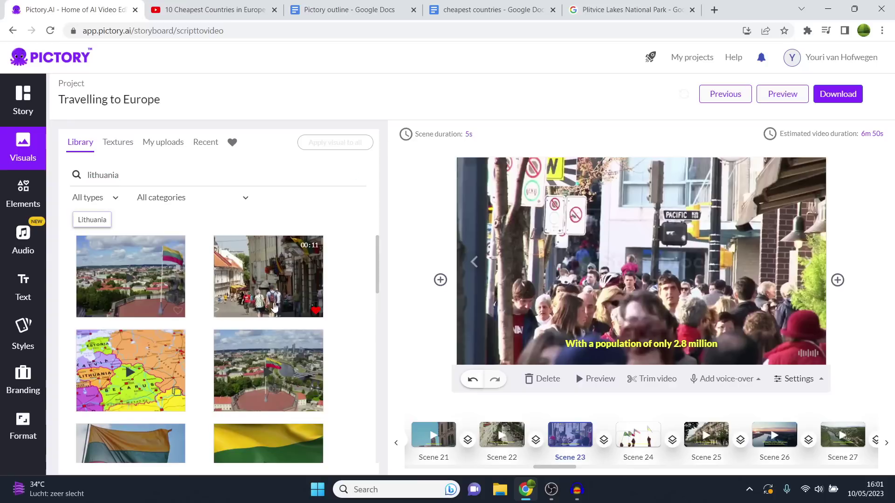
Set scene 23's visual to the clip of pedestrians on a Lithuanian street hung with flags
{"action": "left_click", "coordinate": [260, 311]}
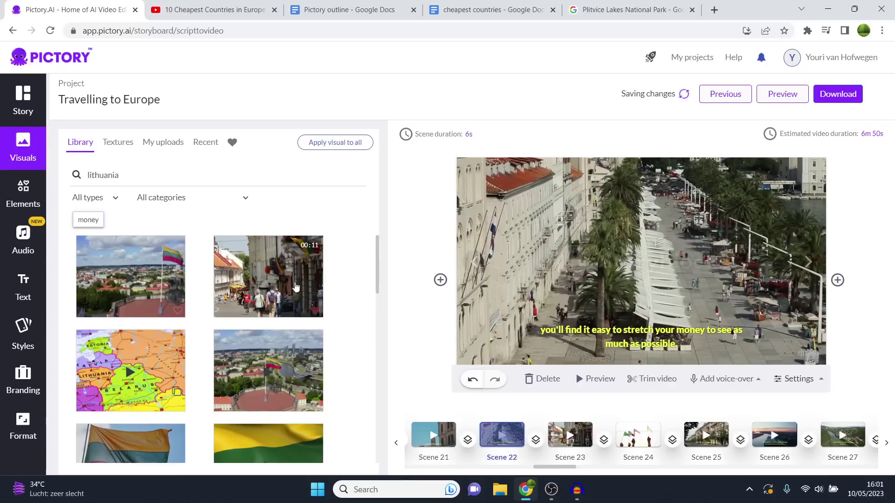
{"action": "left_click", "coordinate": [23, 101]}
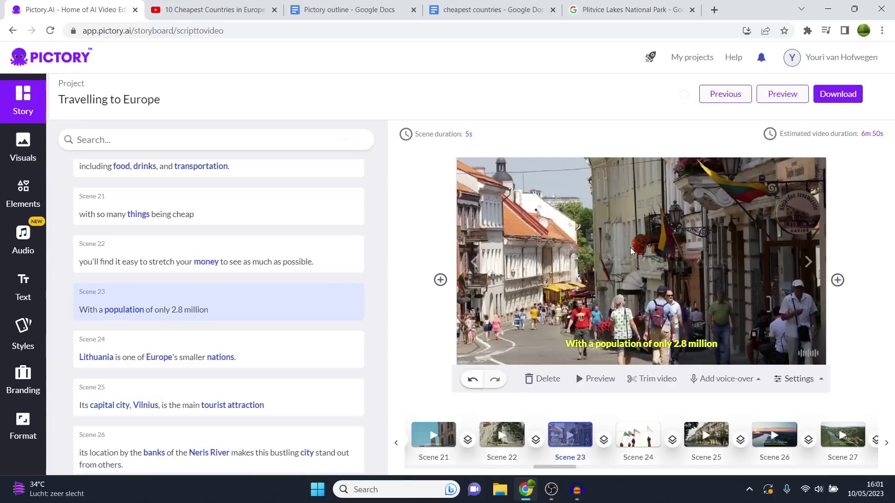
Set scene 24's visual to the aerial clip of the old town with church spires from the "lithuania" results
{"action": "scroll", "coordinate": [224, 280], "scroll_direction": "down", "scroll_amount": 3}
{"action": "left_click", "coordinate": [224, 238]}
{"action": "left_click", "coordinate": [23, 147]}
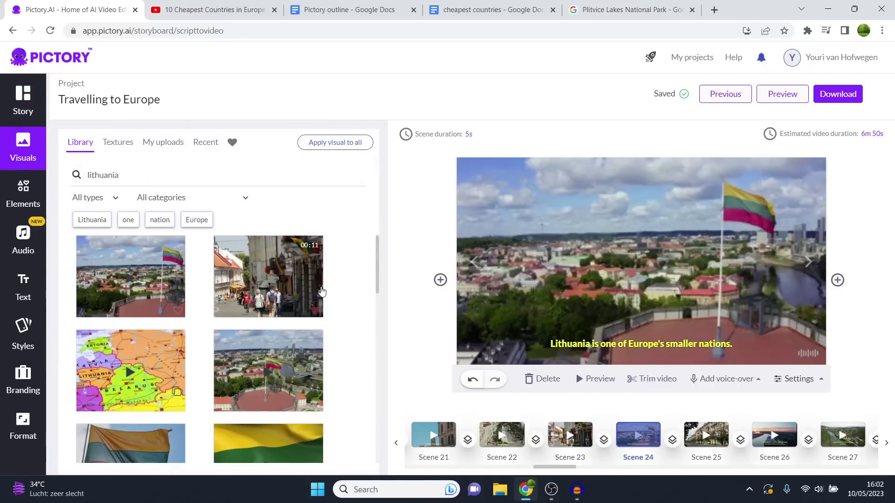
{"action": "scroll", "coordinate": [284, 310], "scroll_direction": "down", "scroll_amount": 1}
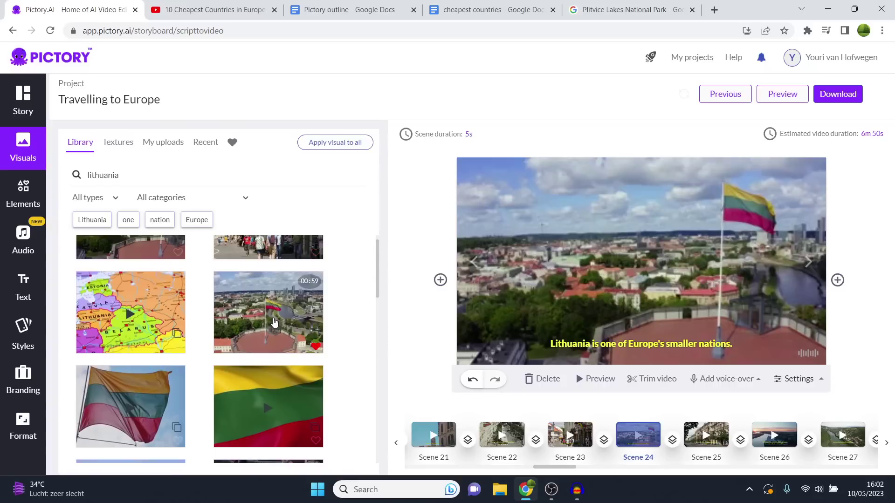
{"action": "scroll", "coordinate": [180, 339], "scroll_direction": "down", "scroll_amount": 3}
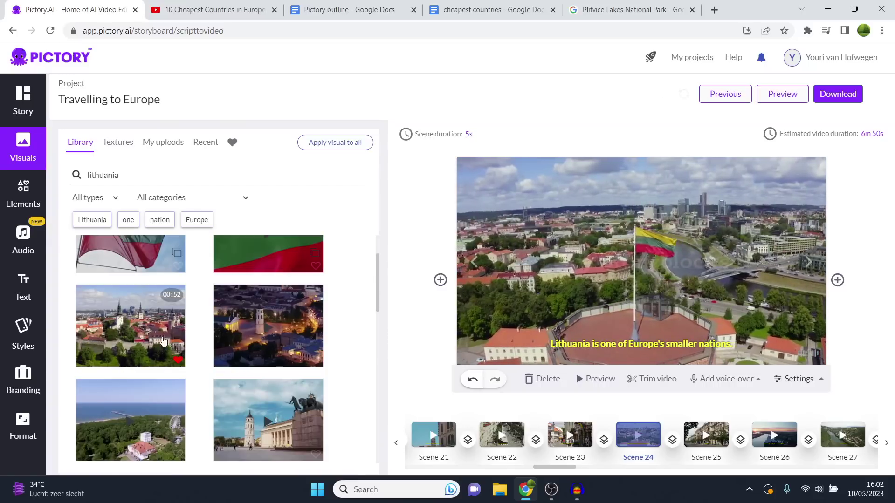
{"action": "left_click", "coordinate": [132, 342]}
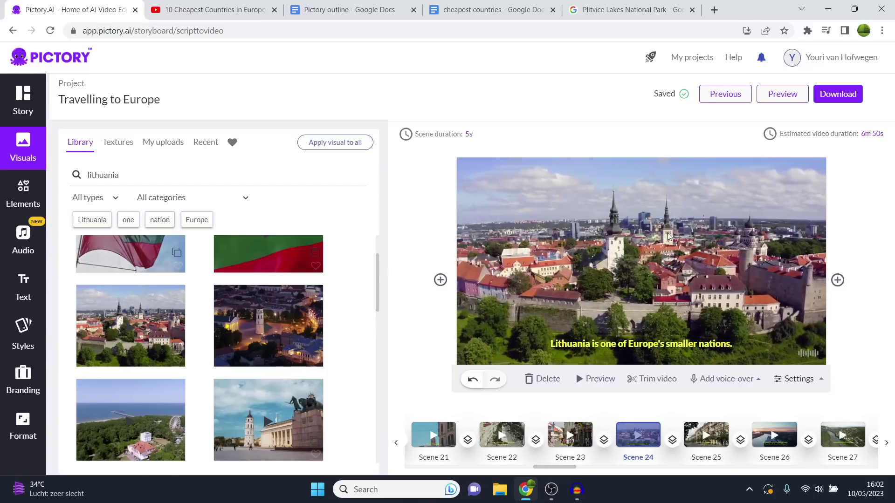
Switch to the YouTube video "10 Cheapest Countries in Europe 2023", look over its timeline, and return to the Pictory storyboard
{"action": "left_click", "coordinate": [23, 100]}
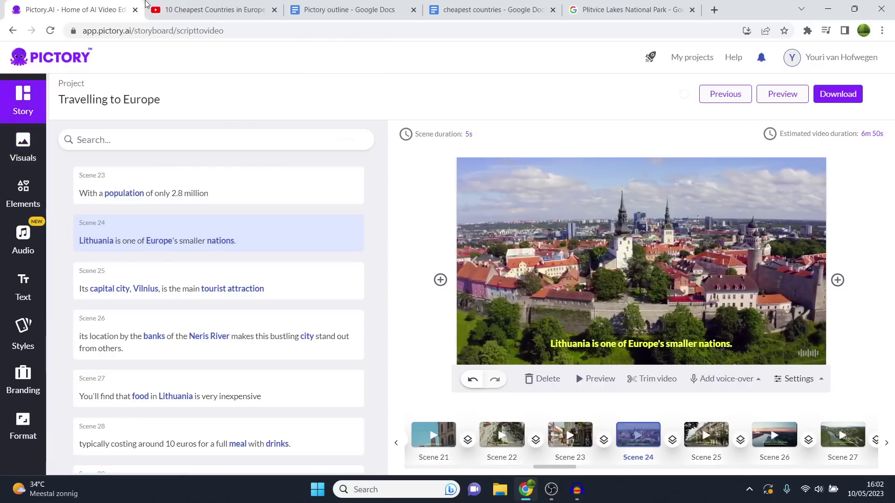
{"action": "left_click", "coordinate": [195, 10]}
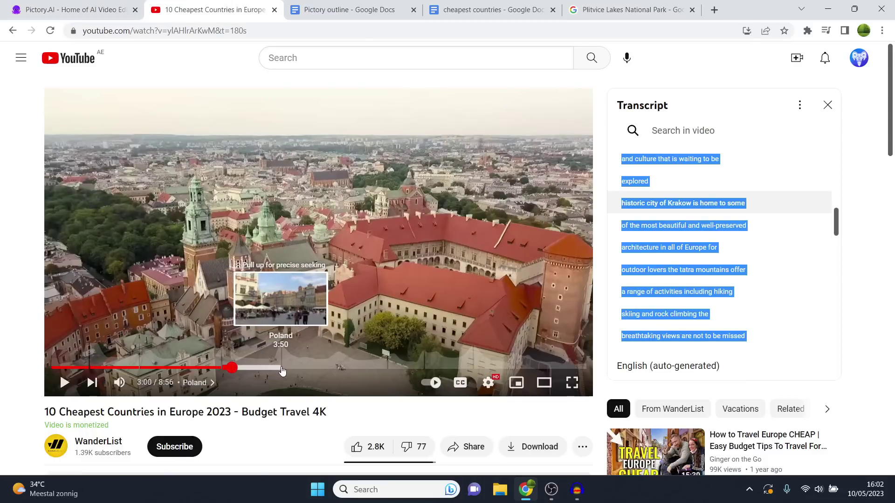
{"action": "key", "text": "ctrl+shift+Tab"}
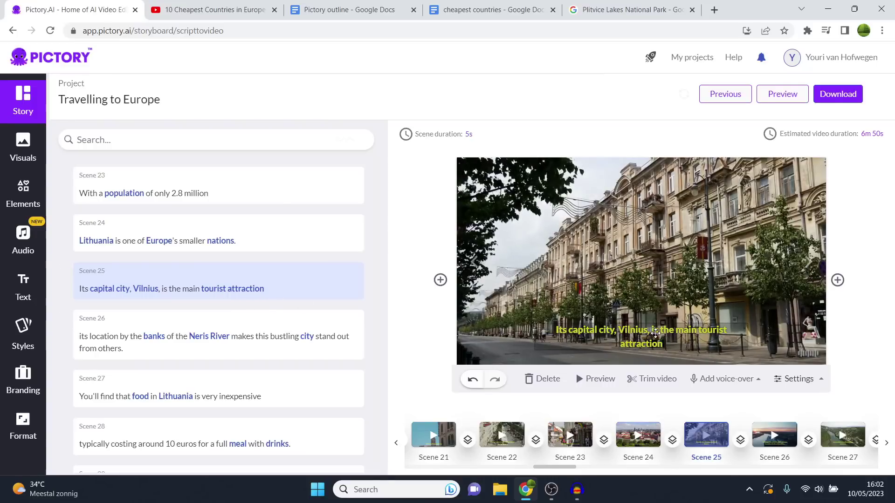
Set the font size of scene 25's caption about Vilnius to 30
{"action": "left_click", "coordinate": [640, 335]}
{"action": "left_click", "coordinate": [485, 138]}
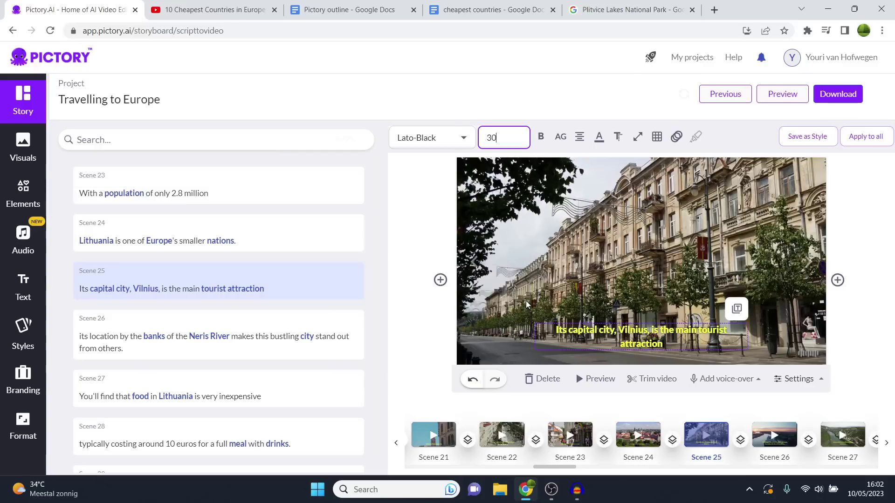
{"action": "key", "text": "Return"}
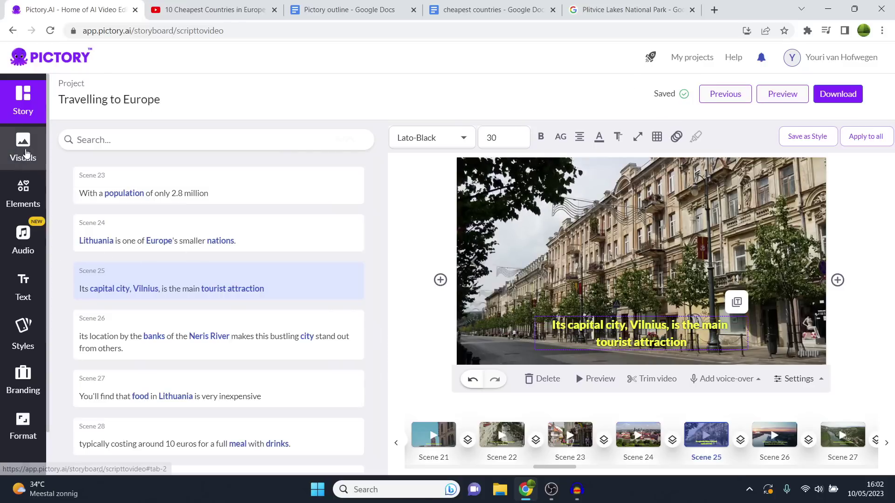
Search the visuals library for "vilnius" and apply the aerial cathedral and bell tower clip to scene 25
{"action": "left_click", "coordinate": [23, 151]}
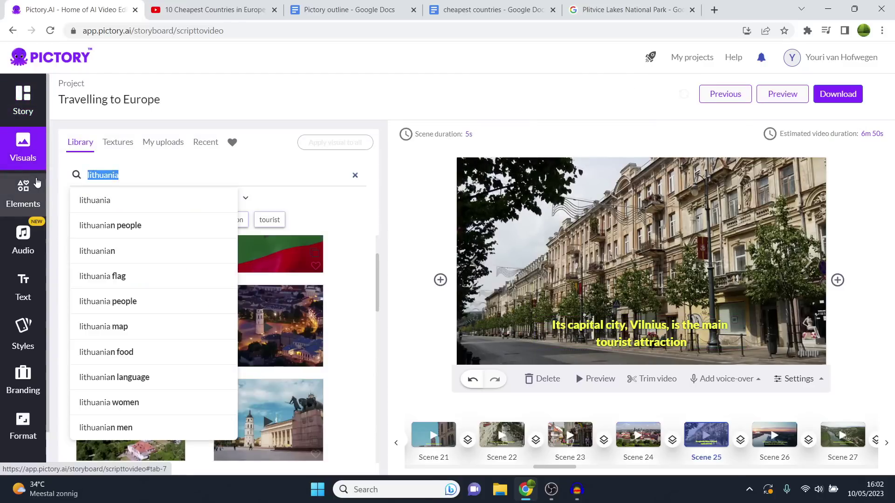
{"action": "type", "text": "vilnius"}
{"action": "key", "text": "Return"}
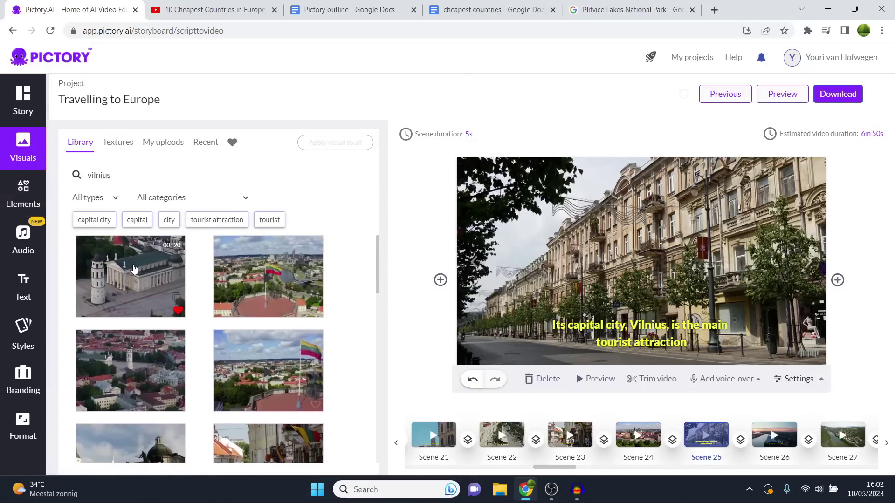
{"action": "left_click", "coordinate": [134, 269]}
Widen the text box of scene 25's caption so that the whole sentence fits on one line
{"action": "left_click", "coordinate": [603, 328]}
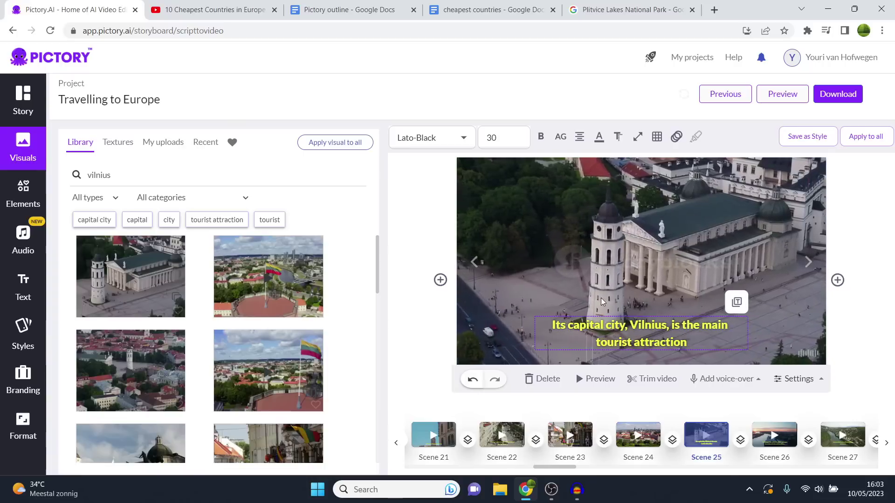
{"action": "left_click", "coordinate": [638, 137]}
{"action": "left_click_drag", "start_coordinate": [685, 175], "coordinate": [725, 177]}
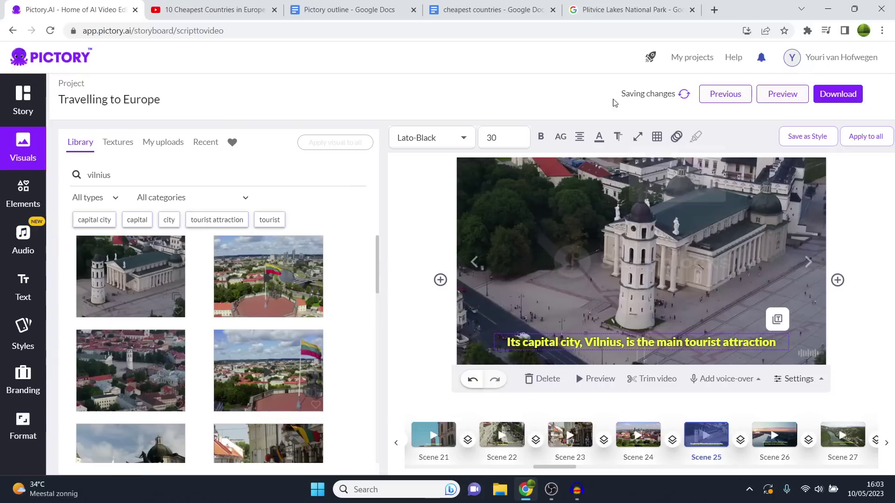
{"action": "left_click", "coordinate": [582, 95]}
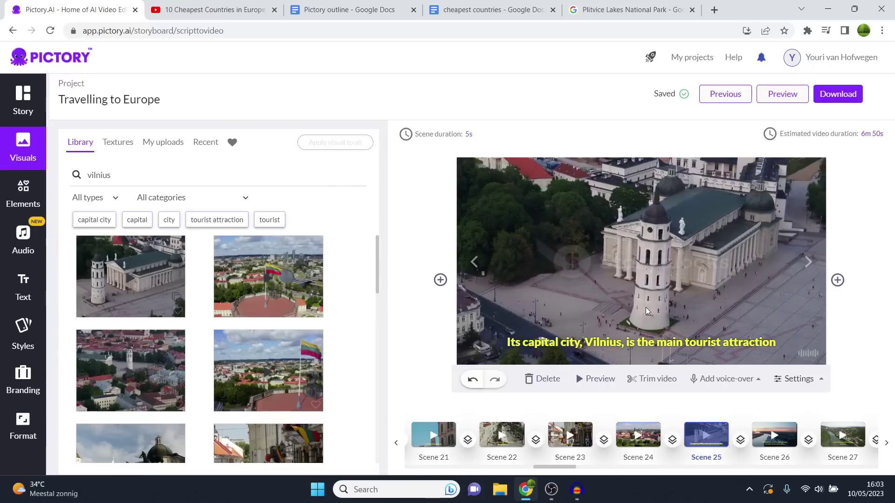
Search the visuals library for "neris river" and try an aerial city clip on scene 26
{"action": "left_click", "coordinate": [23, 101]}
{"action": "left_click", "coordinate": [192, 274]}
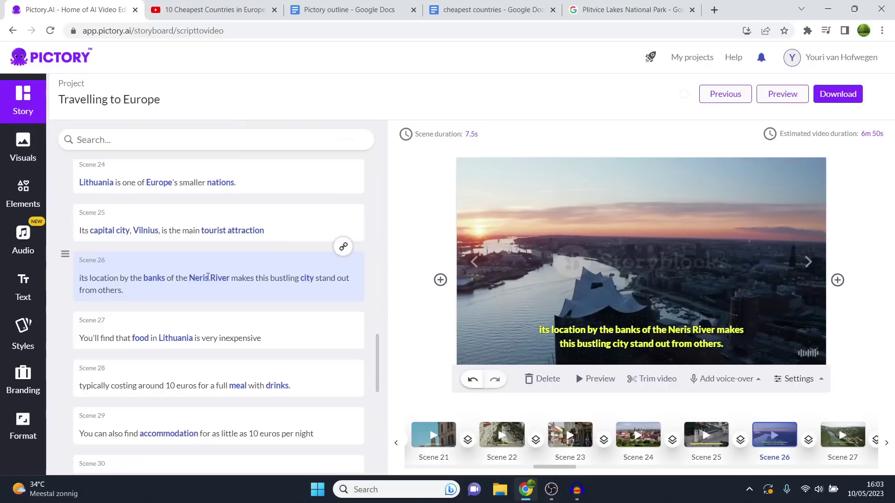
{"action": "left_click", "coordinate": [21, 154]}
{"action": "double_click", "coordinate": [93, 175]}
{"action": "type", "text": "ne"}
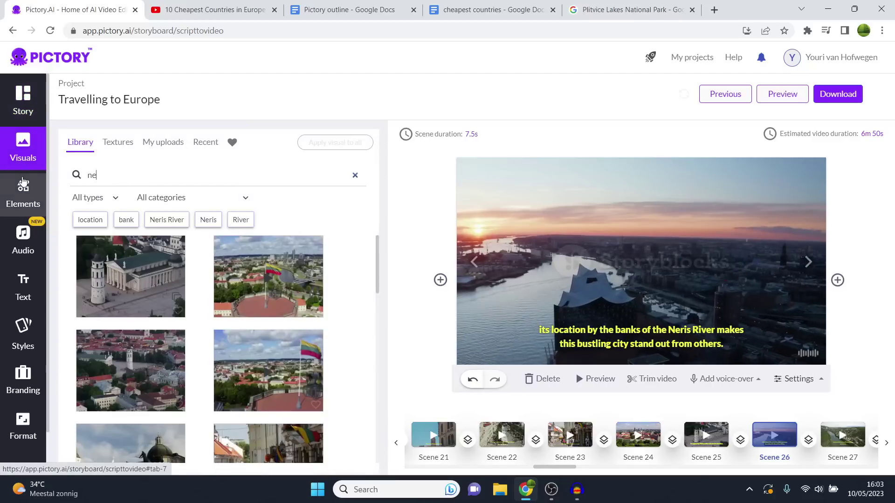
{"action": "type", "text": "ris river"}
{"action": "key", "text": "Return"}
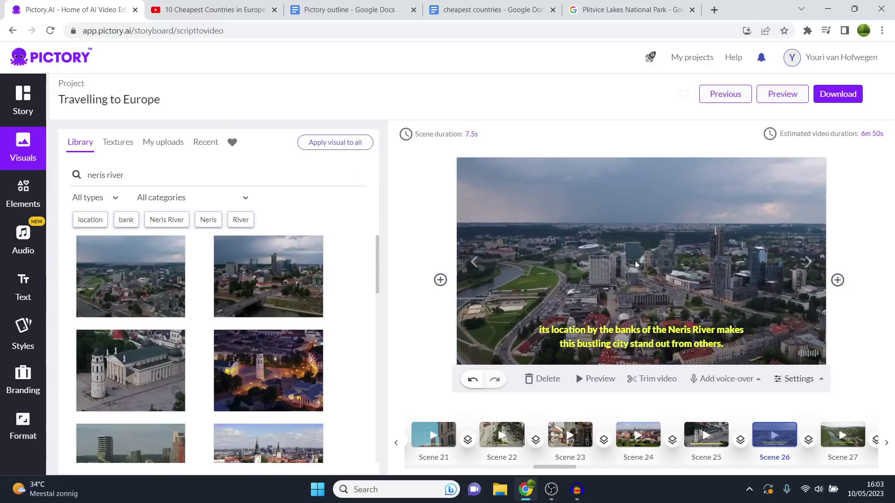
Undo the visual change of scene 26
{"action": "left_click", "coordinate": [473, 380]}
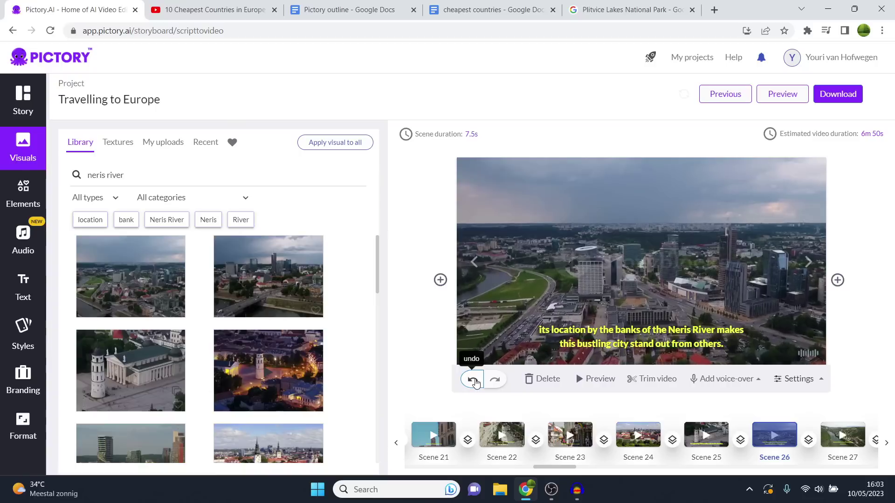
{"action": "left_click", "coordinate": [483, 379]}
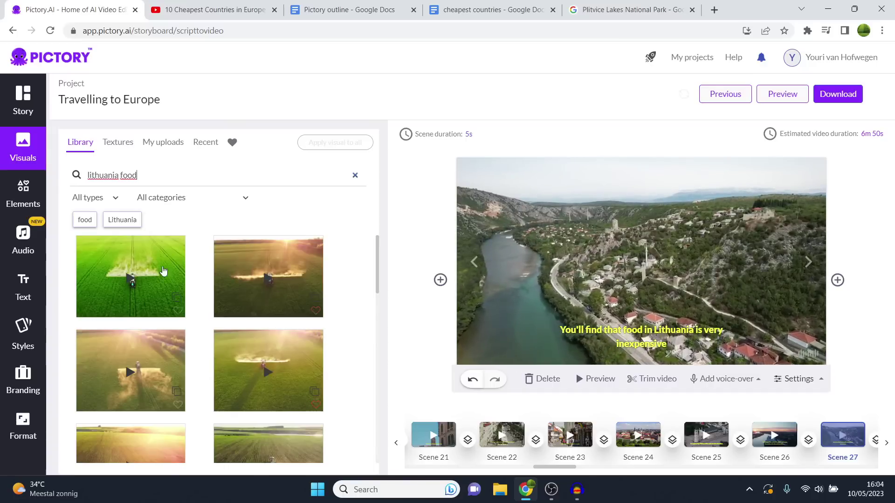
Try the clip of a tractor spraying a green field on scene 27, and broaden the library search to "lithuania"
{"action": "left_click", "coordinate": [124, 290]}
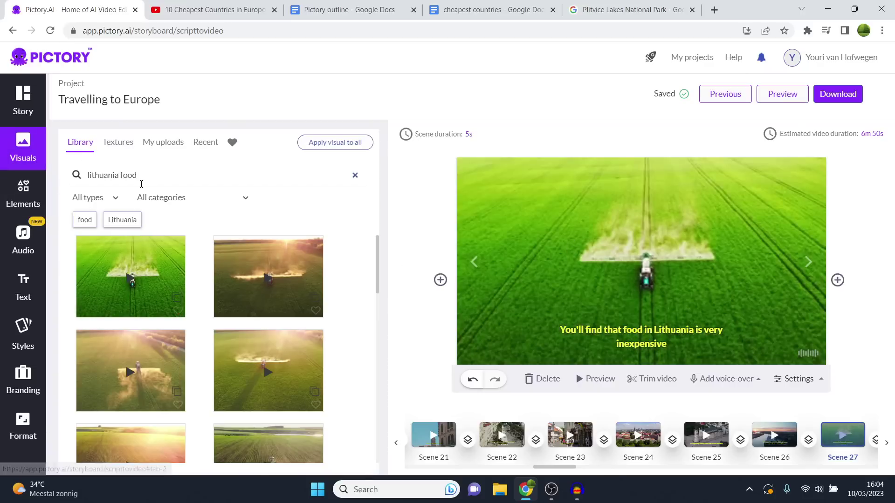
{"action": "left_click_drag", "start_coordinate": [142, 176], "coordinate": [119, 174]}
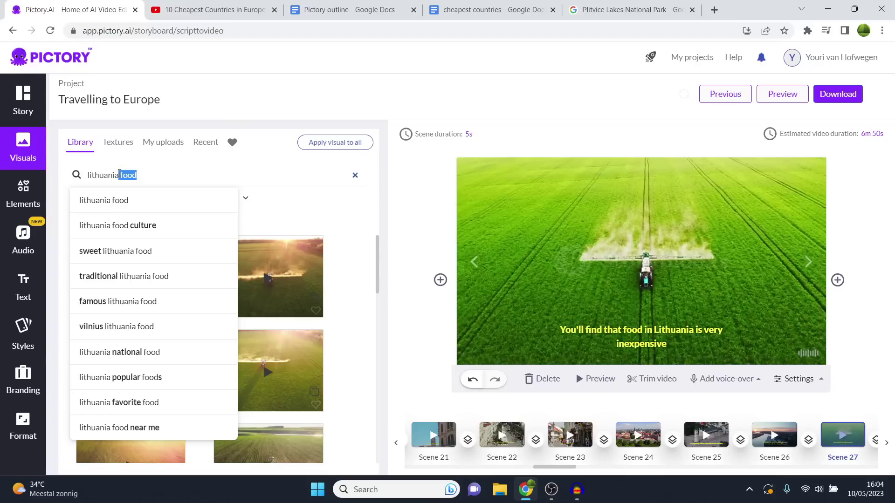
{"action": "key", "text": "BackSpace"}
{"action": "key", "text": "Return"}
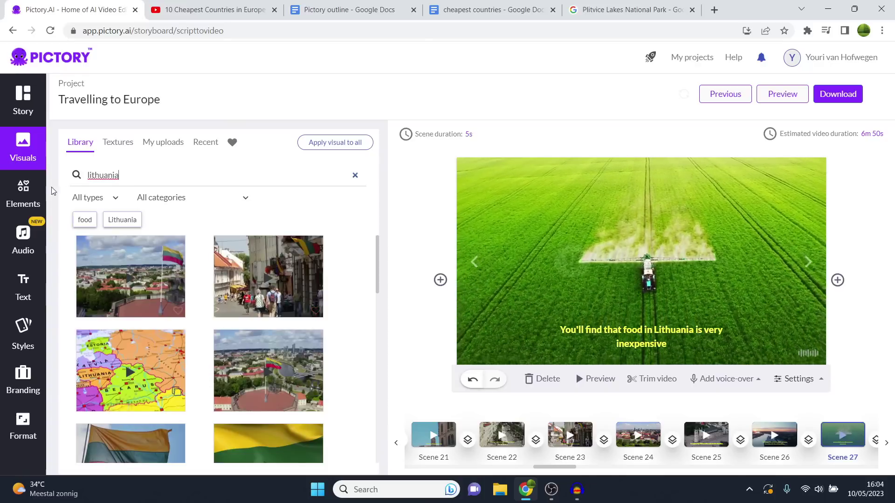
Check the captions following scene 27 and replace its visual with the aerial clip of the red castle on the lake
{"action": "left_click", "coordinate": [23, 100]}
{"action": "scroll", "coordinate": [232, 311], "scroll_direction": "down", "scroll_amount": 2}
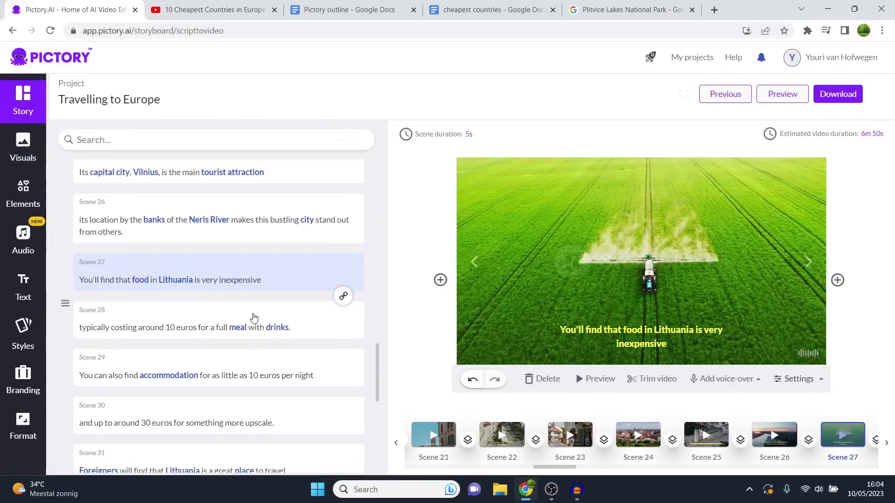
{"action": "scroll", "coordinate": [280, 344], "scroll_direction": "down", "scroll_amount": 1}
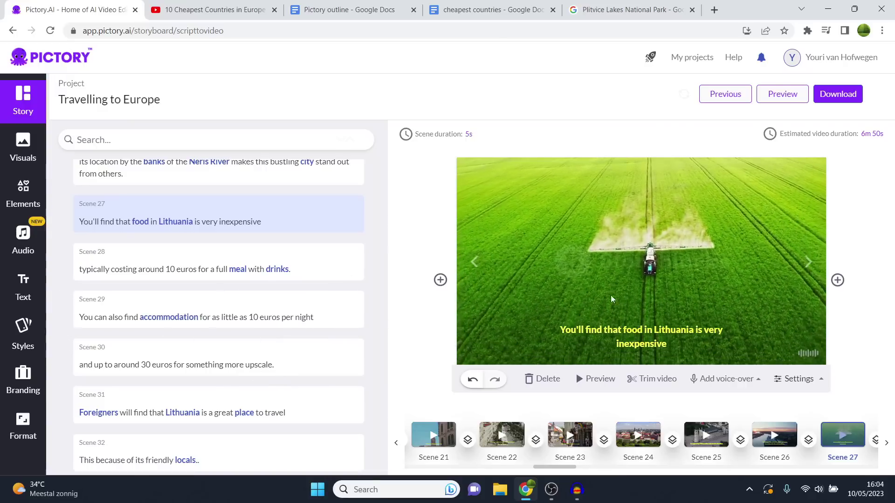
{"action": "left_click", "coordinate": [176, 221]}
{"action": "scroll", "coordinate": [286, 368], "scroll_direction": "down", "scroll_amount": 2}
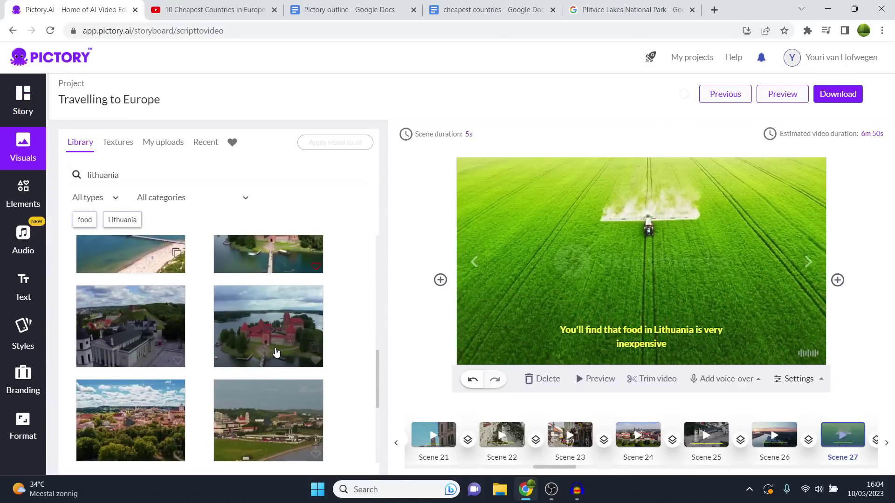
{"action": "scroll", "coordinate": [286, 368], "scroll_direction": "up", "scroll_amount": 2}
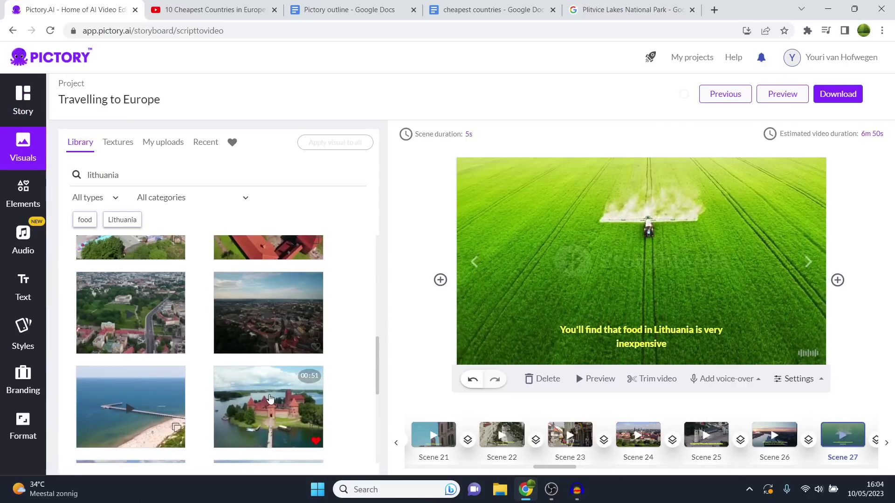
{"action": "left_click", "coordinate": [270, 399]}
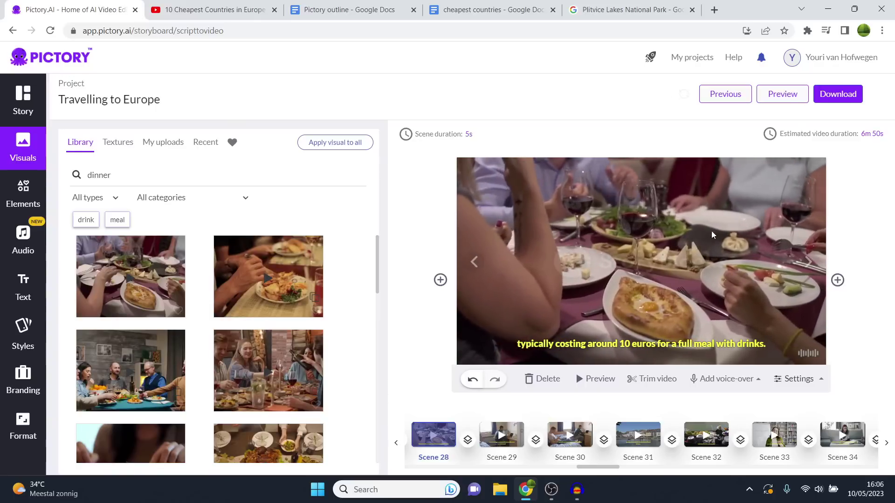
Try the toasting dinner guests clip on scene 28, and replace it with the laid dinner table clip from the "dinner" results
{"action": "left_click", "coordinate": [131, 368]}
{"action": "scroll", "coordinate": [130, 345], "scroll_direction": "down", "scroll_amount": 3}
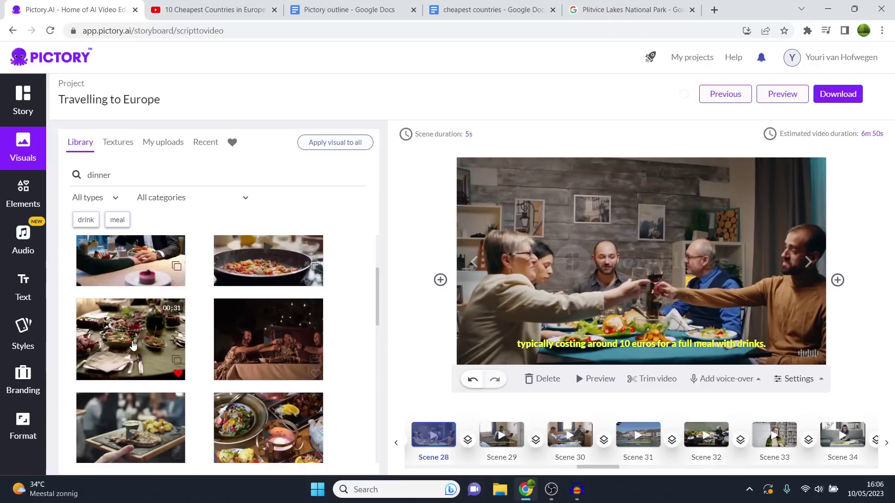
{"action": "left_click", "coordinate": [132, 345]}
{"action": "scroll", "coordinate": [132, 344], "scroll_direction": "down", "scroll_amount": 2}
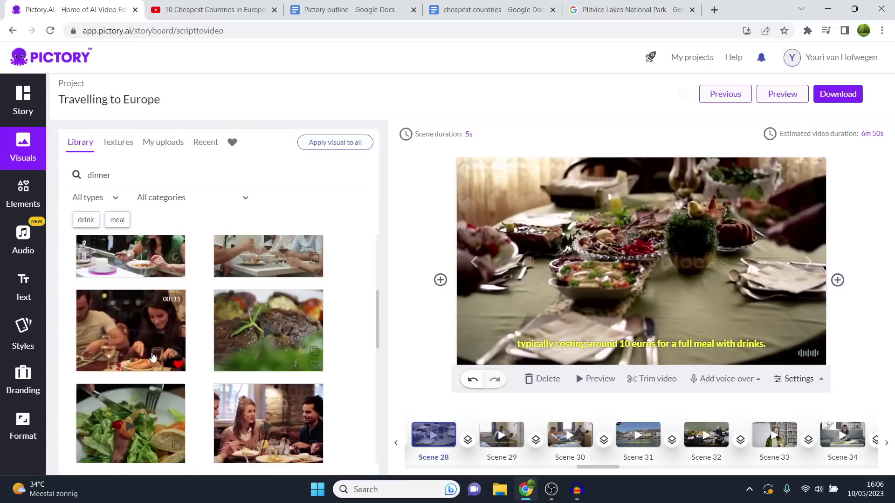
Select the accommodation scene 29 and search the visuals library for "lithuan hotels"
{"action": "left_click", "coordinate": [23, 100]}
{"action": "left_click", "coordinate": [206, 246]}
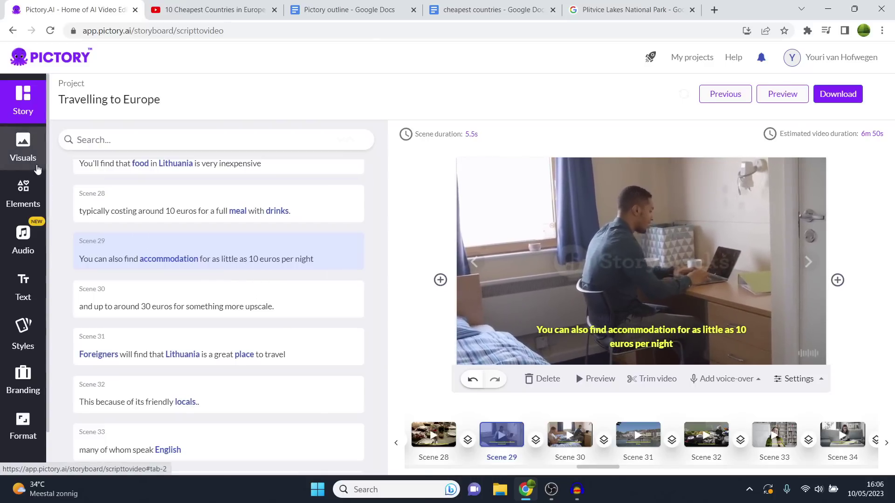
{"action": "left_click", "coordinate": [26, 152]}
{"action": "type", "text": "l"}
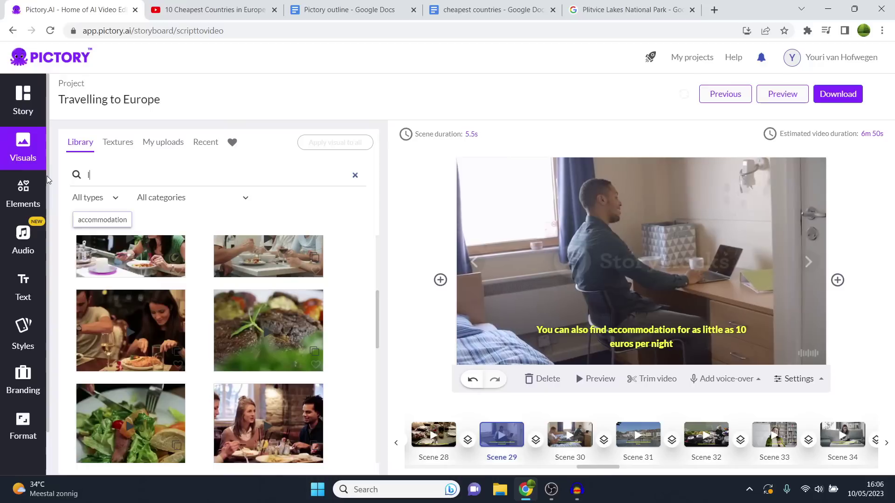
{"action": "type", "text": "ithuan hotels"}
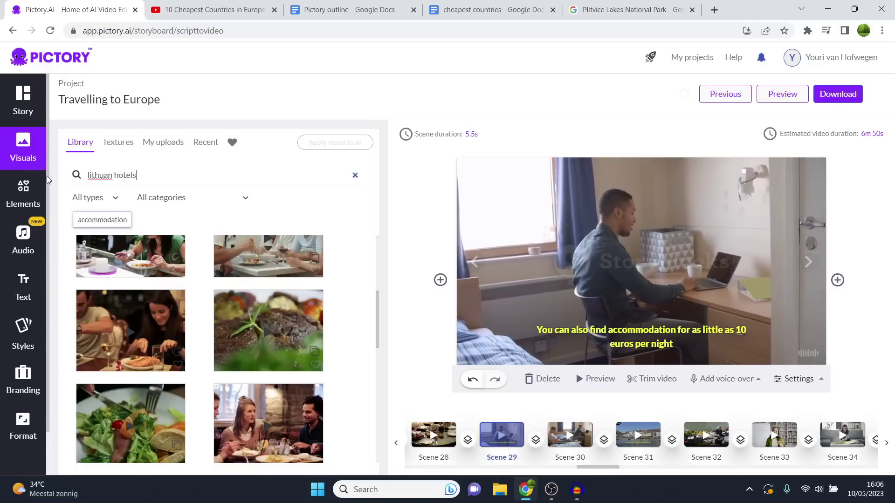
{"action": "key", "text": "Return"}
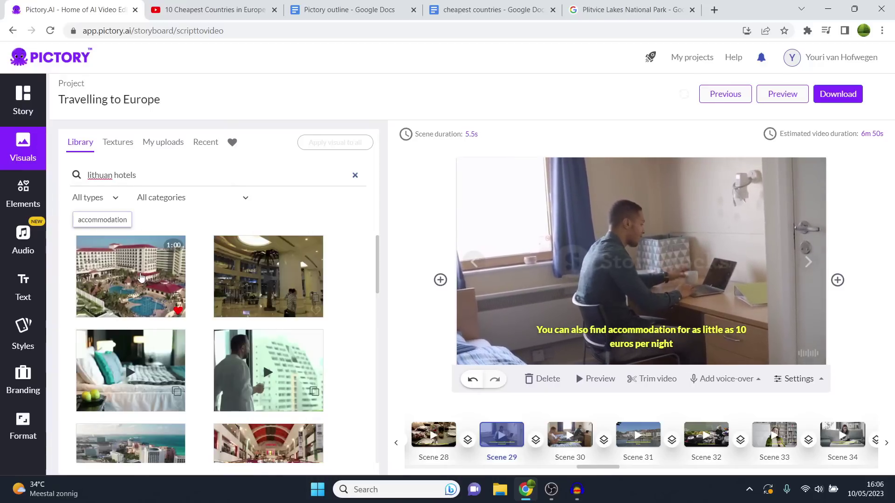
Replace scene 29's visual with the aerial clip of the red-roofed resort hotel with pools, and browse the remaining hotel results
{"action": "left_click", "coordinate": [153, 292]}
{"action": "scroll", "coordinate": [152, 292], "scroll_direction": "down", "scroll_amount": 3}
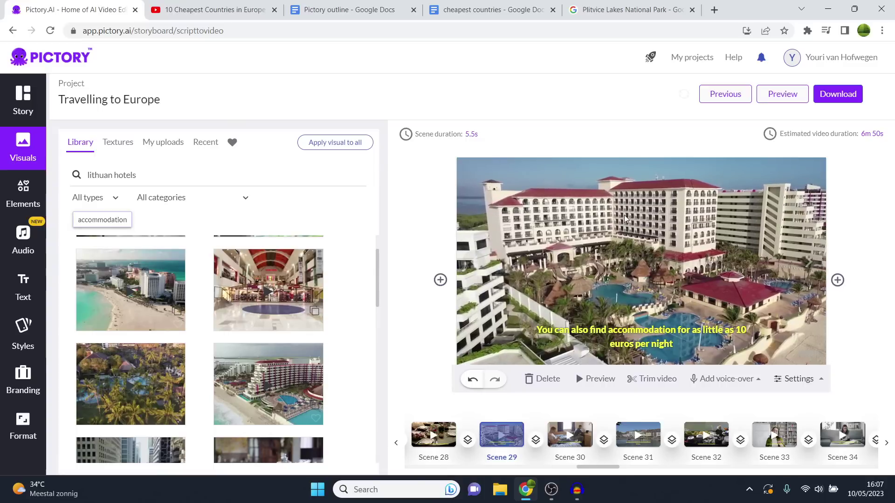
{"action": "scroll", "coordinate": [279, 333], "scroll_direction": "down", "scroll_amount": 2}
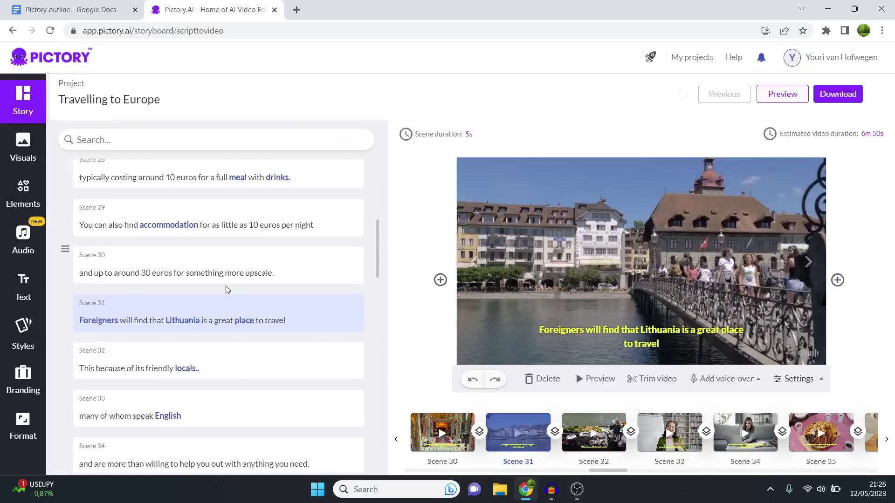
Go through the story's remaining captions and select scene 68 about the growing popularity as a tourist destination
{"action": "scroll", "coordinate": [226, 286], "scroll_direction": "down", "scroll_amount": 20}
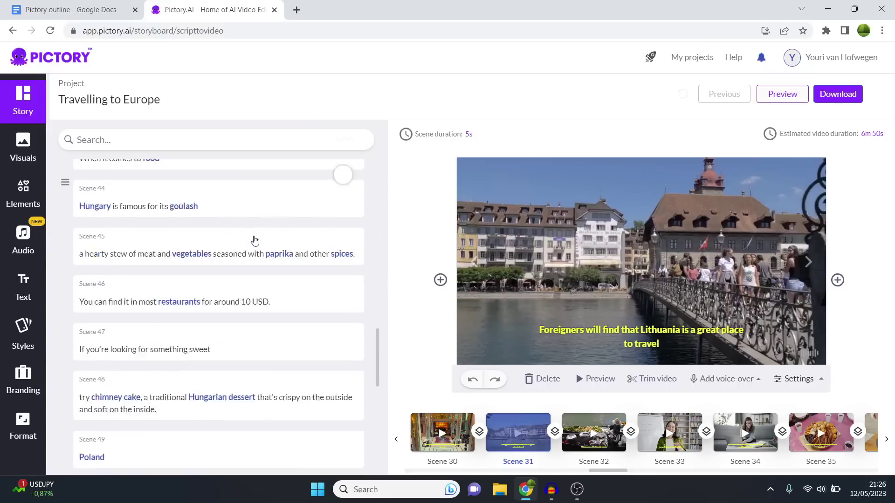
{"action": "scroll", "coordinate": [249, 319], "scroll_direction": "down", "scroll_amount": 15}
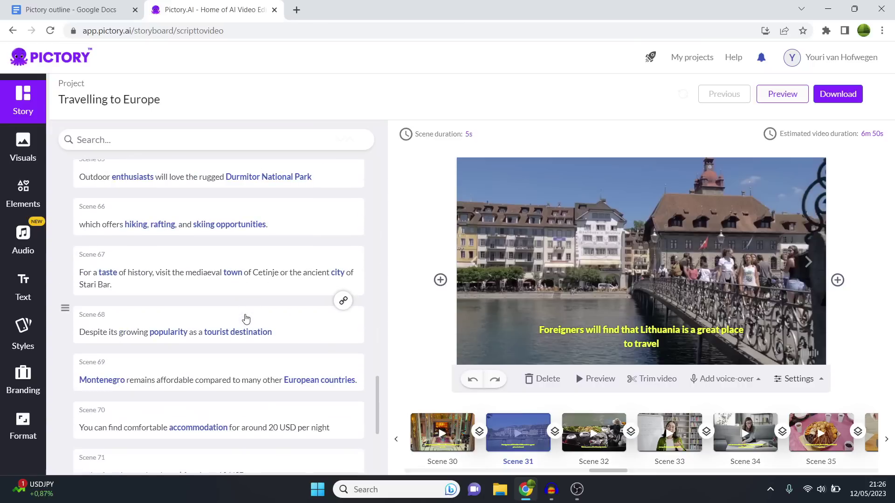
{"action": "left_click", "coordinate": [261, 309]}
{"action": "left_click", "coordinate": [265, 330]}
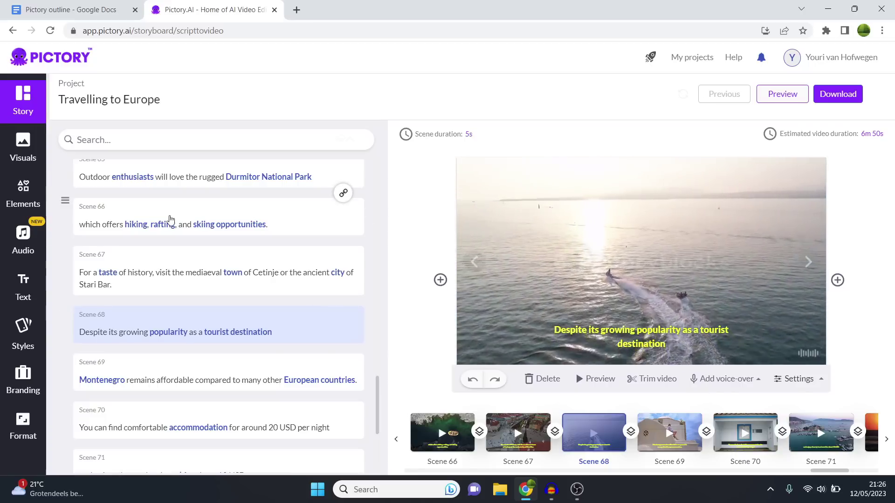
Open the project's audio settings and remove the applied background music track "Crest Of The Wave"
{"action": "left_click", "coordinate": [34, 241]}
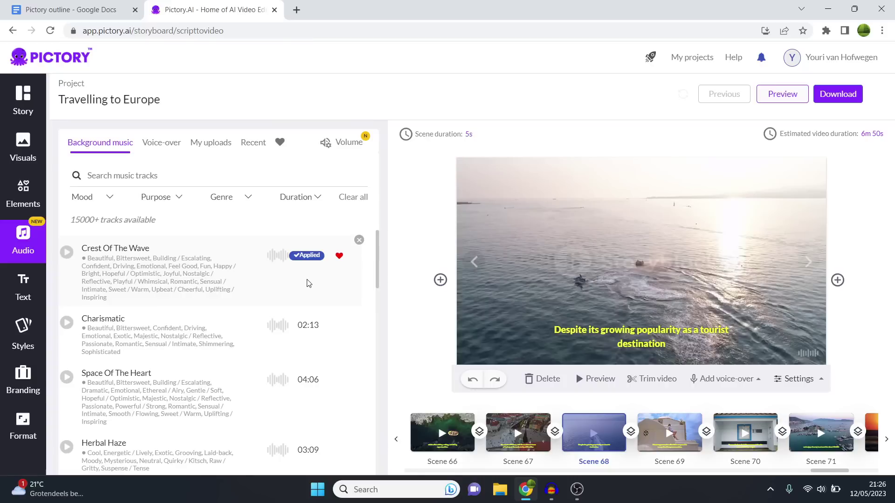
{"action": "scroll", "coordinate": [308, 283], "scroll_direction": "down", "scroll_amount": 1}
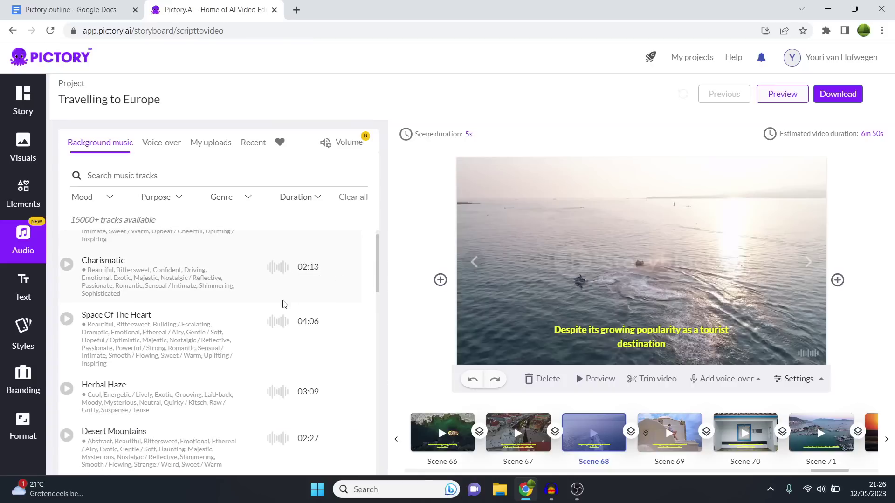
{"action": "scroll", "coordinate": [285, 303], "scroll_direction": "up", "scroll_amount": 1}
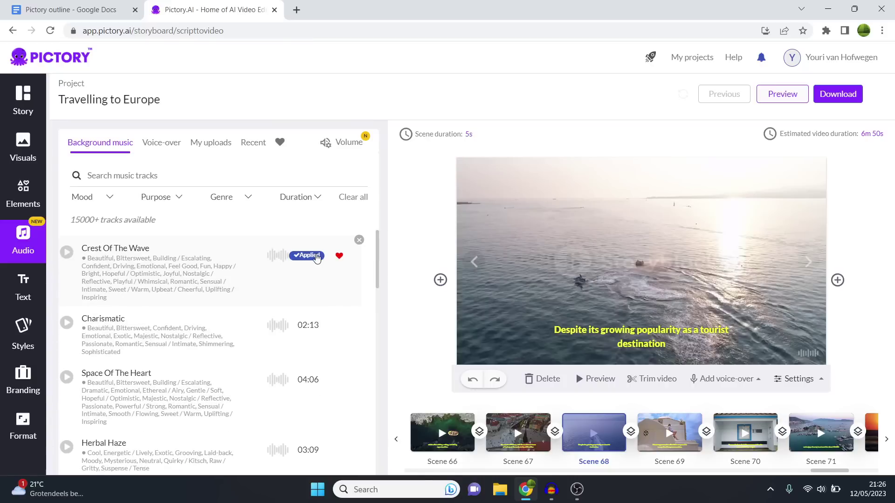
{"action": "left_click", "coordinate": [359, 240]}
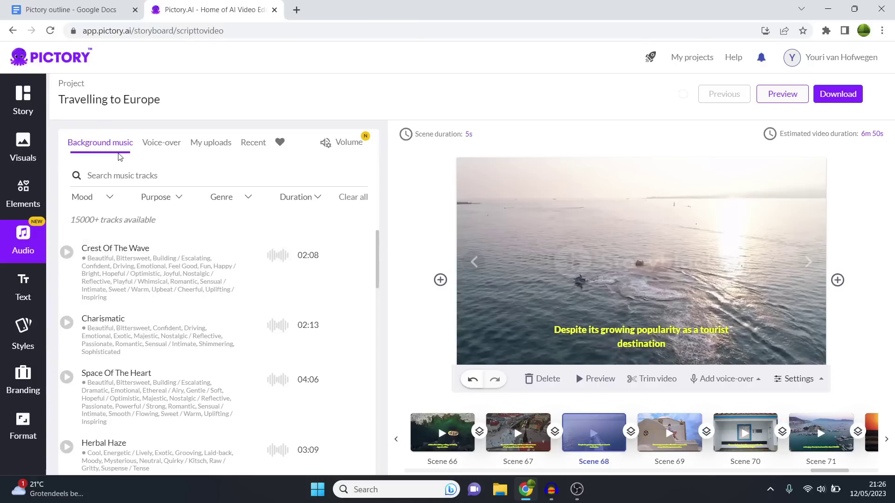
Examine the mood, purpose, genre and duration filters for background music, and clear all filters
{"action": "left_click", "coordinate": [110, 200]}
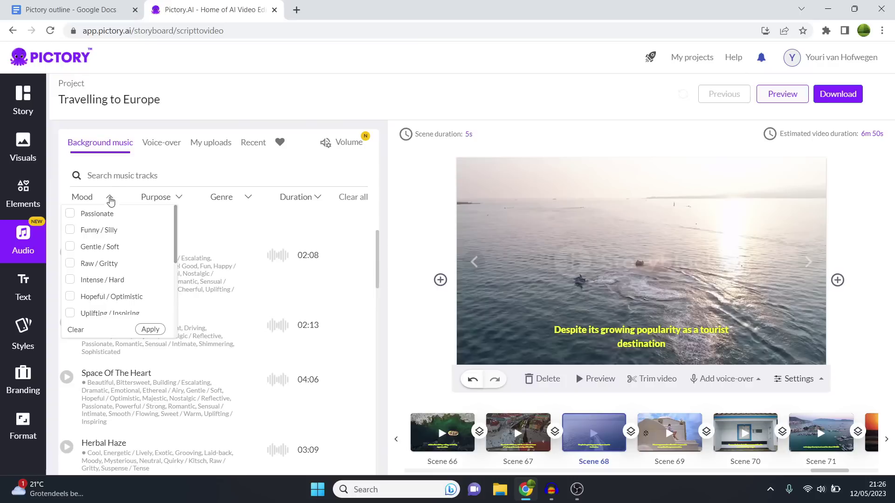
{"action": "left_click", "coordinate": [179, 198]}
{"action": "left_click", "coordinate": [238, 199]}
{"action": "left_click", "coordinate": [316, 200]}
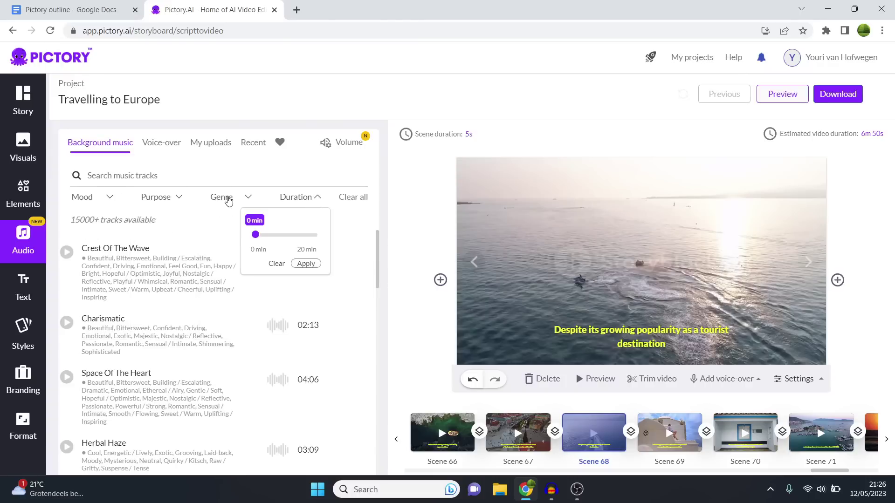
{"action": "left_click", "coordinate": [356, 202]}
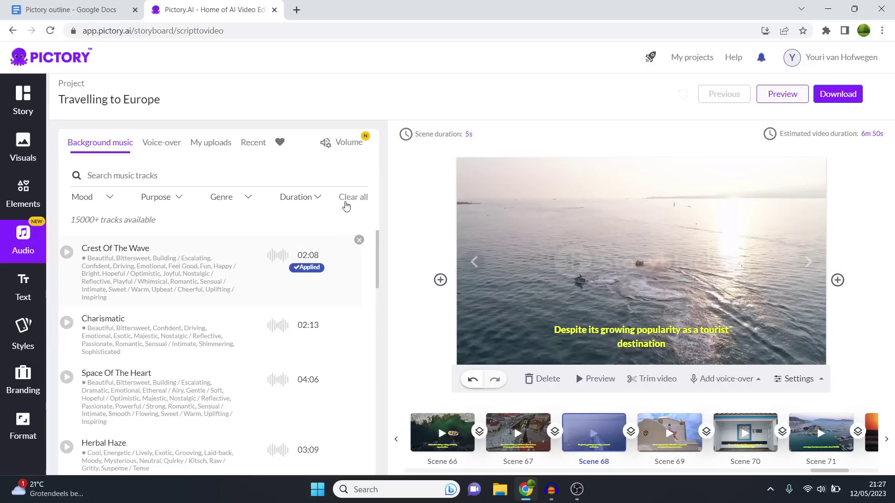
Browse the background music tracks and listen to a sample of "Crest Of The Wave"
{"action": "scroll", "coordinate": [209, 261], "scroll_direction": "down", "scroll_amount": 5}
{"action": "scroll", "coordinate": [219, 315], "scroll_direction": "down", "scroll_amount": 5}
{"action": "scroll", "coordinate": [175, 326], "scroll_direction": "up", "scroll_amount": 5}
{"action": "left_click", "coordinate": [67, 252]}
{"action": "left_click", "coordinate": [70, 257]}
Apply the "Charismatic" track as background music and set the background music volume to 6%
{"action": "scroll", "coordinate": [99, 300], "scroll_direction": "down", "scroll_amount": 1}
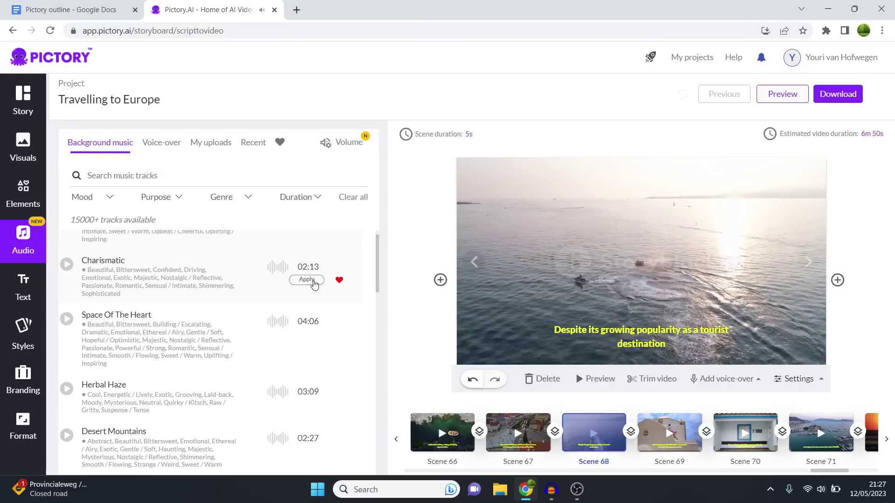
{"action": "left_click", "coordinate": [307, 280]}
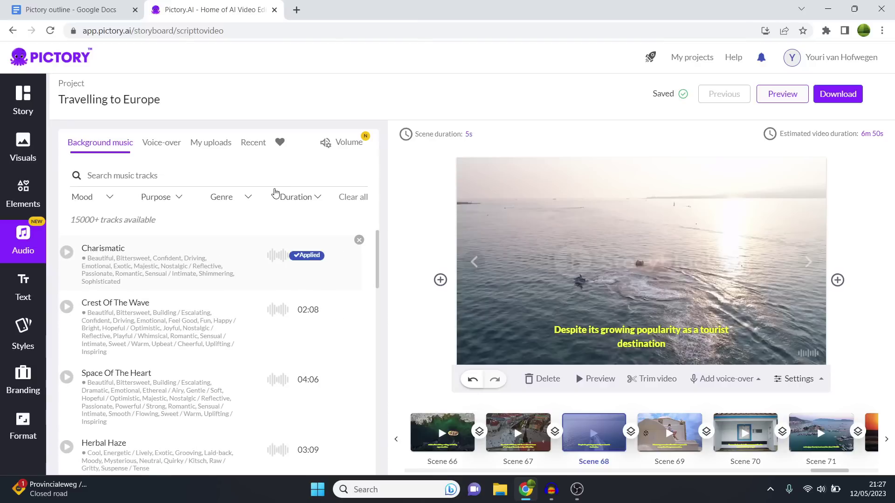
{"action": "left_click", "coordinate": [344, 145]}
{"action": "left_click_drag", "start_coordinate": [365, 194], "coordinate": [224, 195]}
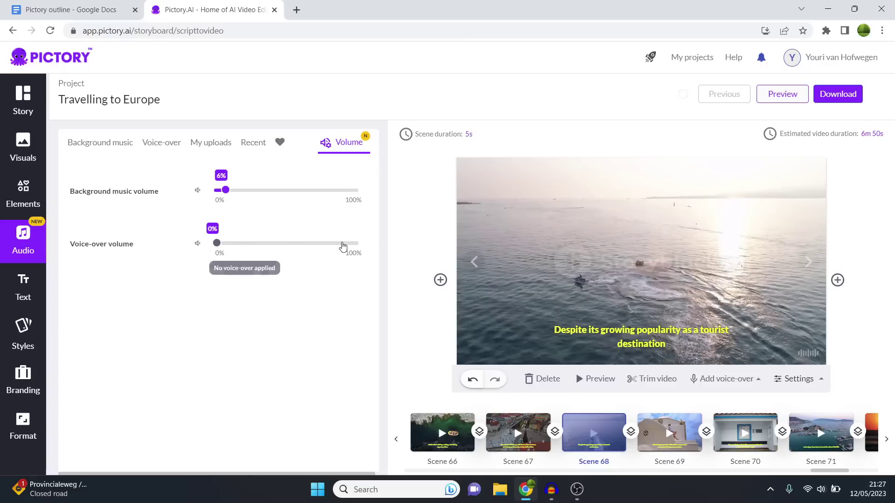
Browse the available AI voice-over voices by language and check the uploaded voice-over files
{"action": "left_click", "coordinate": [162, 143]}
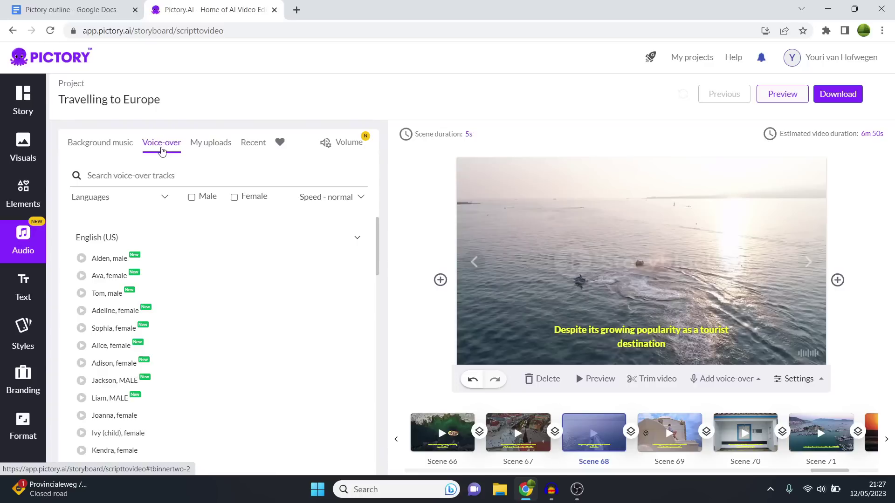
{"action": "scroll", "coordinate": [195, 307], "scroll_direction": "down", "scroll_amount": 15}
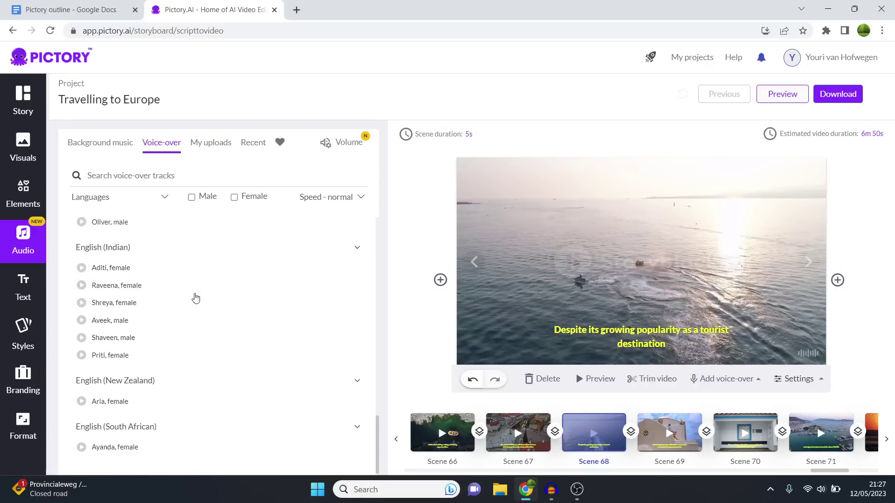
{"action": "mouse_move", "coordinate": [196, 299]}
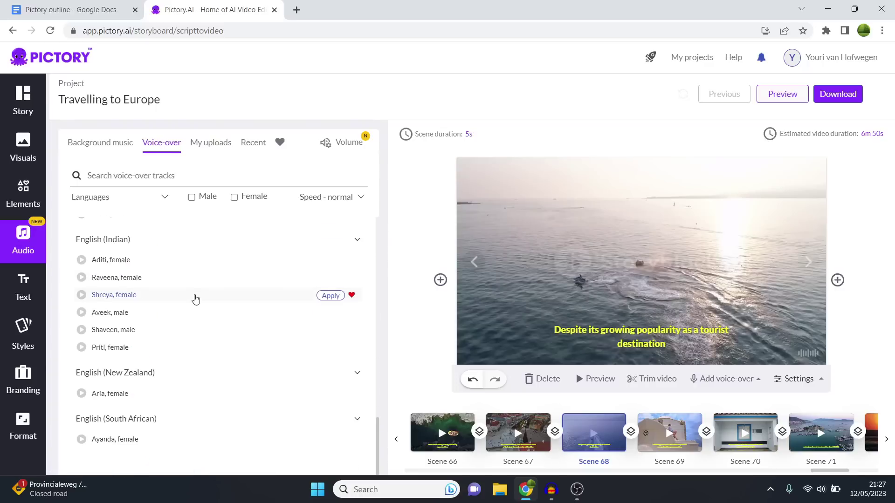
{"action": "scroll", "coordinate": [195, 298], "scroll_direction": "up", "scroll_amount": 8}
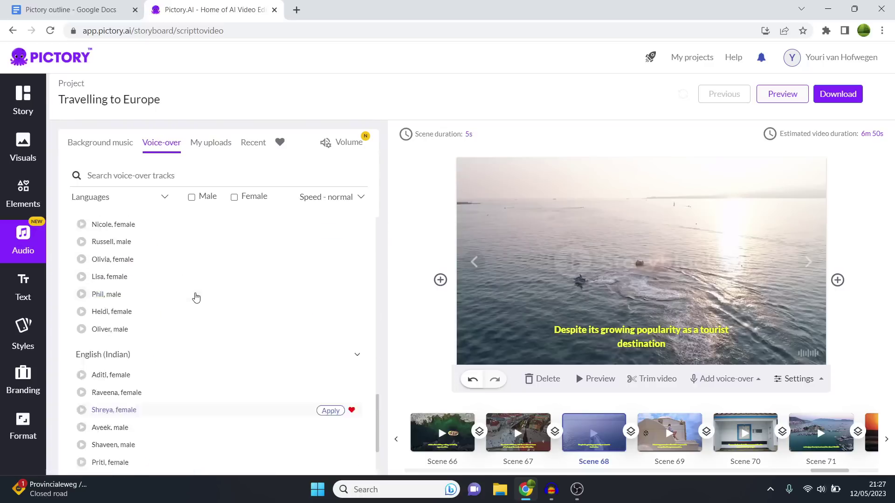
{"action": "left_click", "coordinate": [207, 153]}
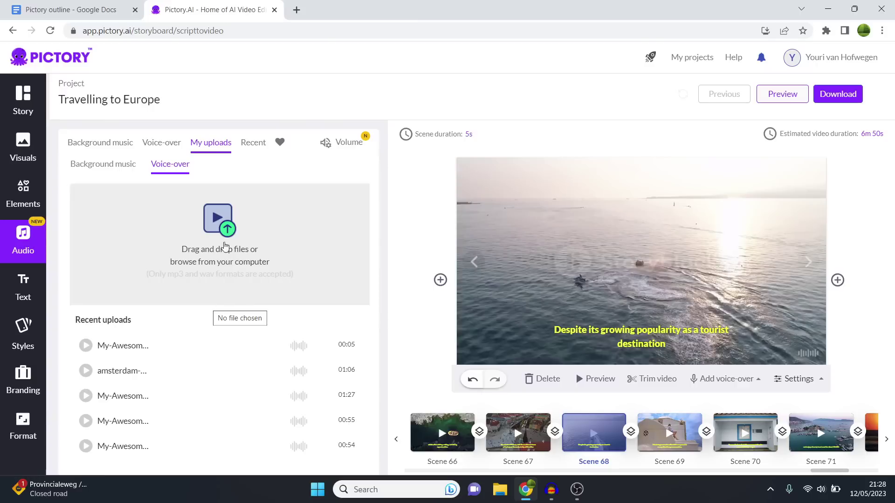
Open murf.ai in a new browser tab and create a project titled "My Awesome Project" in its Studio
{"action": "left_click", "coordinate": [297, 8]}
{"action": "type", "text": "murf.ai"}
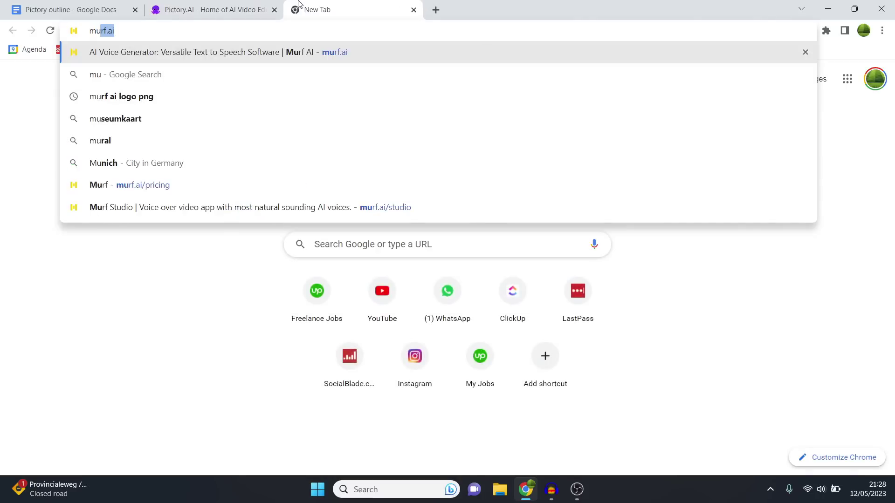
{"action": "key", "text": "Return"}
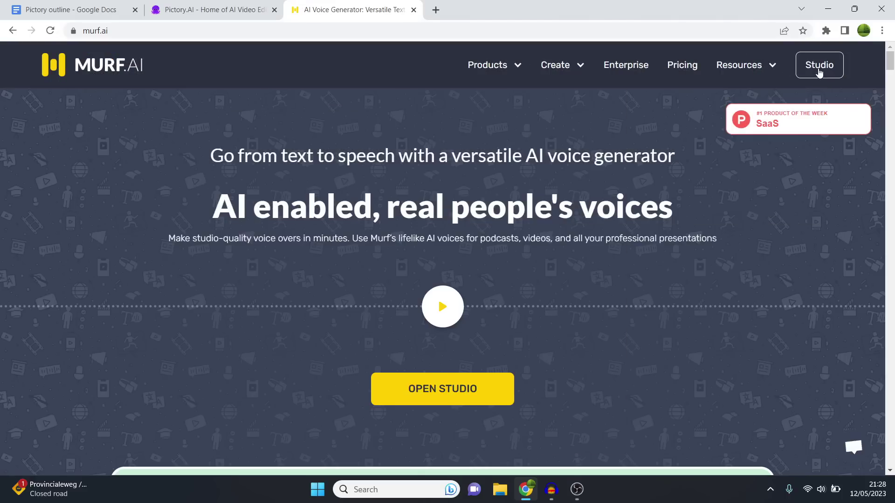
{"action": "left_click", "coordinate": [819, 66]}
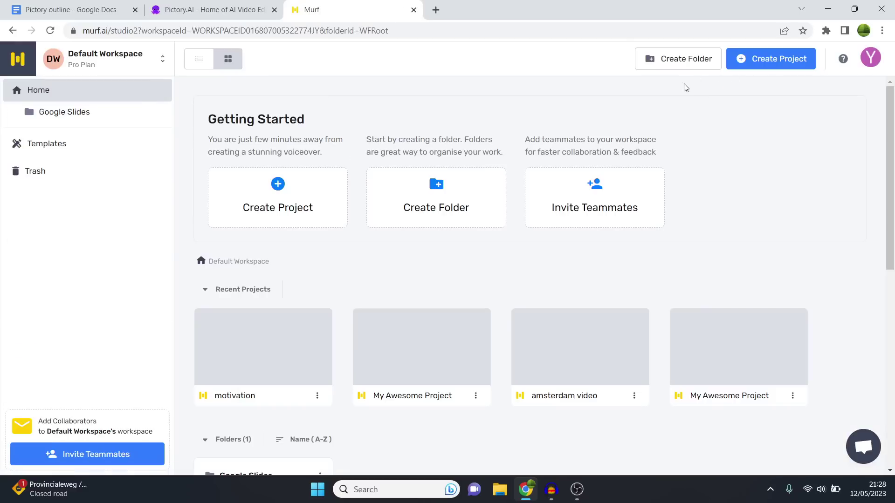
{"action": "left_click", "coordinate": [273, 188]}
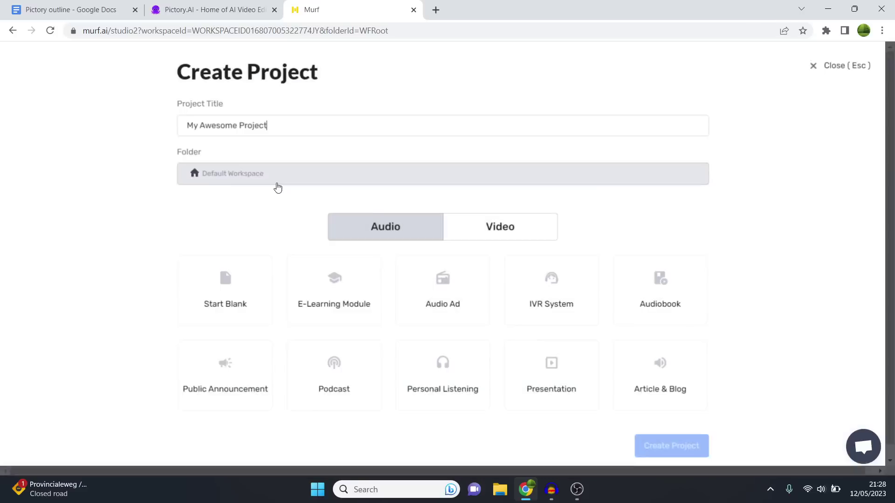
{"action": "left_click", "coordinate": [667, 444]}
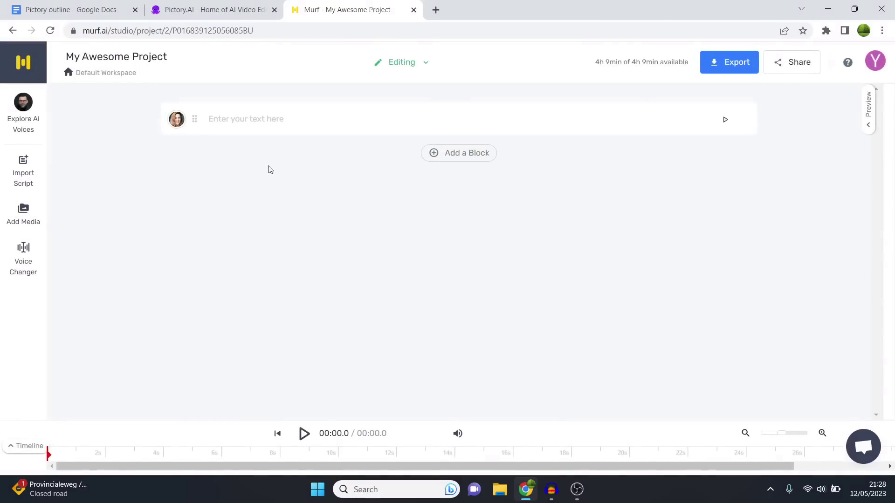
Examine the catalogue of AI voices for the project's text block, and listen to the Terrell and Rachel samples
{"action": "left_click", "coordinate": [182, 129]}
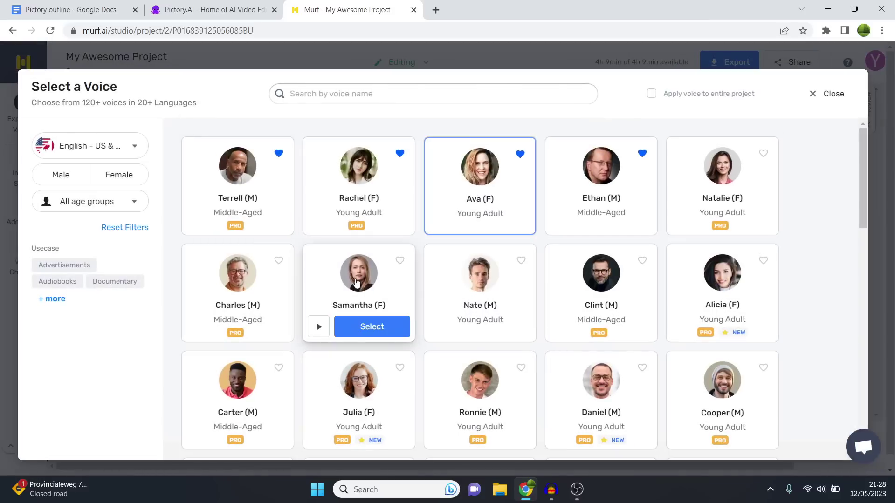
{"action": "scroll", "coordinate": [467, 240], "scroll_direction": "down", "scroll_amount": 3}
{"action": "scroll", "coordinate": [467, 240], "scroll_direction": "down", "scroll_amount": 10}
{"action": "scroll", "coordinate": [493, 280], "scroll_direction": "up", "scroll_amount": 15}
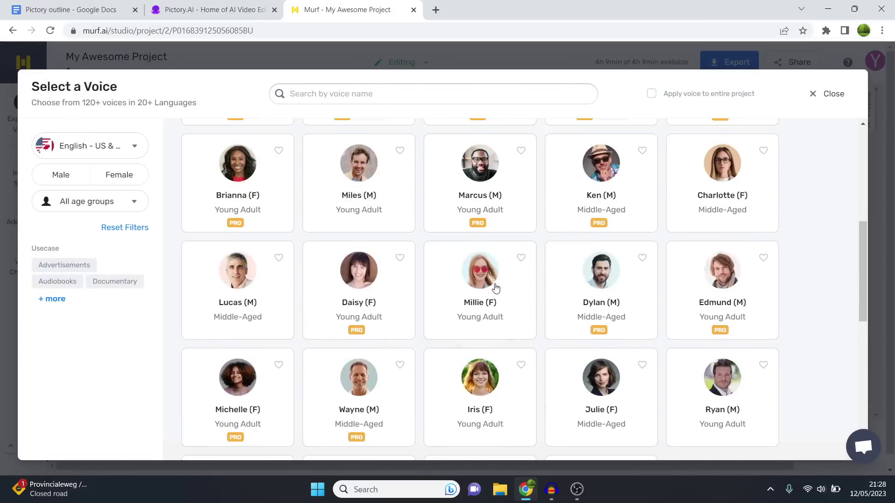
{"action": "mouse_move", "coordinate": [236, 219]}
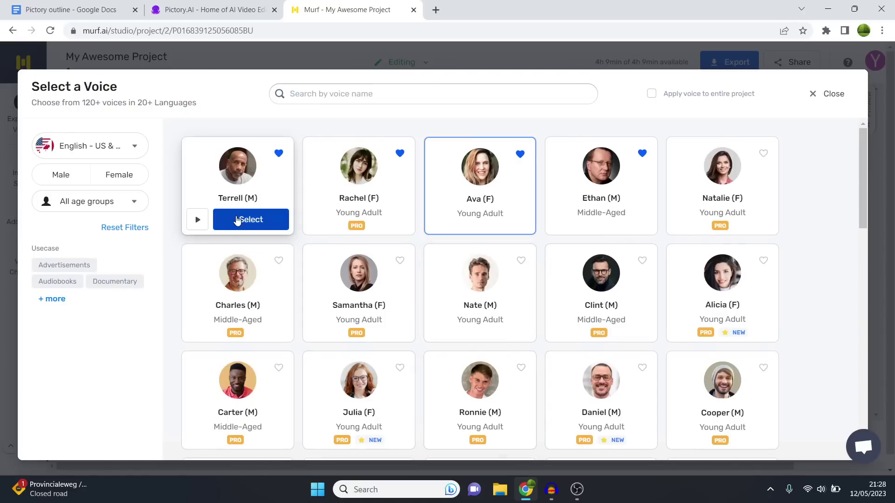
{"action": "left_click", "coordinate": [197, 220]}
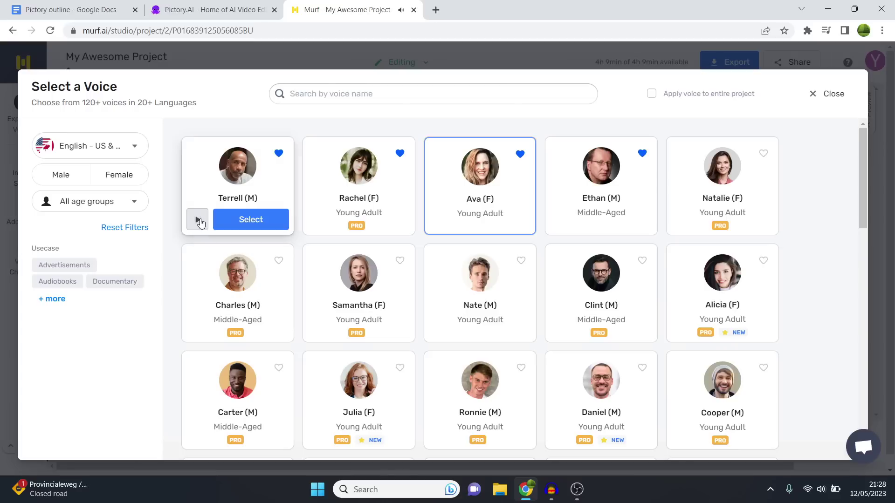
{"action": "left_click", "coordinate": [321, 221]}
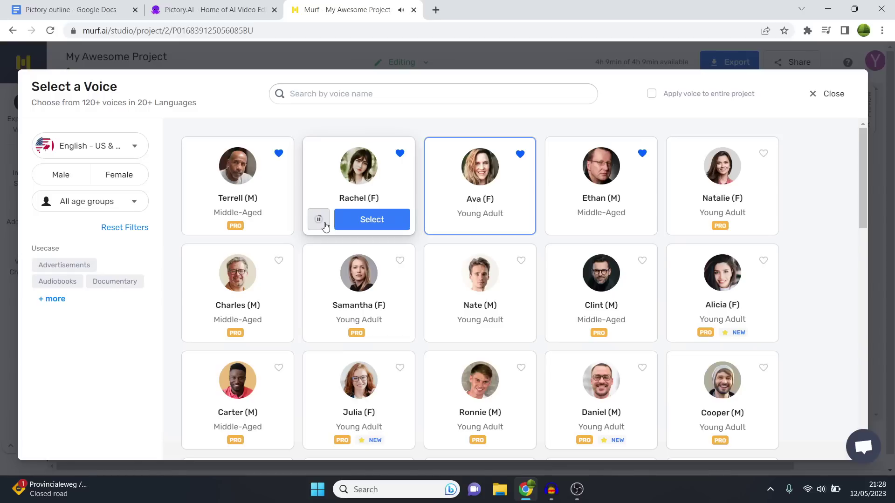
{"action": "scroll", "coordinate": [565, 276], "scroll_direction": "down", "scroll_amount": 8}
{"action": "scroll", "coordinate": [565, 276], "scroll_direction": "down", "scroll_amount": 5}
{"action": "scroll", "coordinate": [478, 274], "scroll_direction": "up", "scroll_amount": 15}
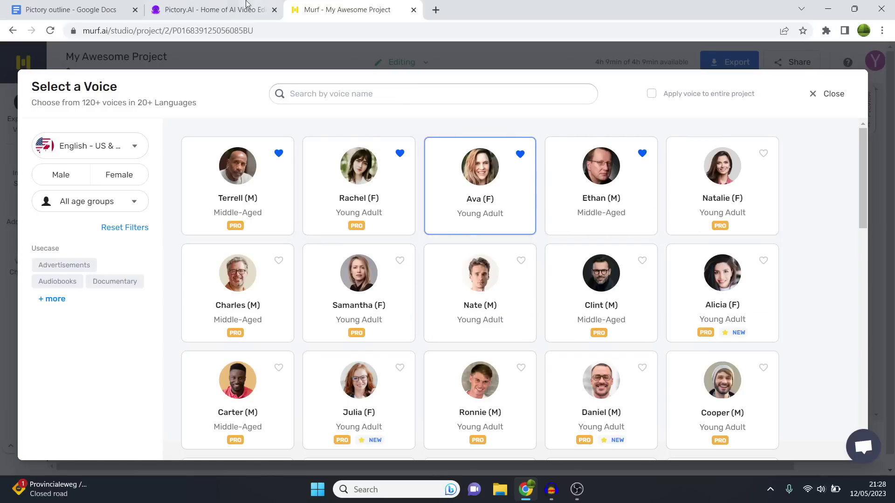
Switch back to Pictory and apply the English (South African) voice "Ayanda, female" as the voice-over
{"action": "left_click", "coordinate": [190, 6]}
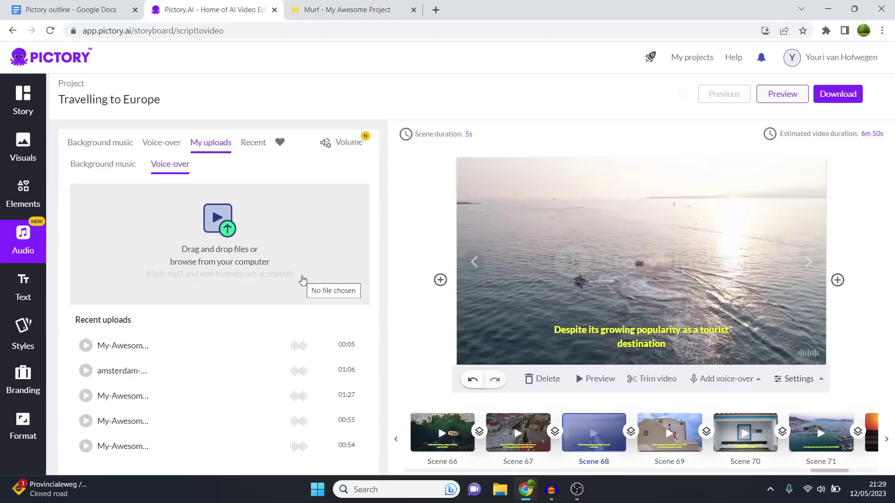
{"action": "scroll", "coordinate": [214, 335], "scroll_direction": "down", "scroll_amount": 1}
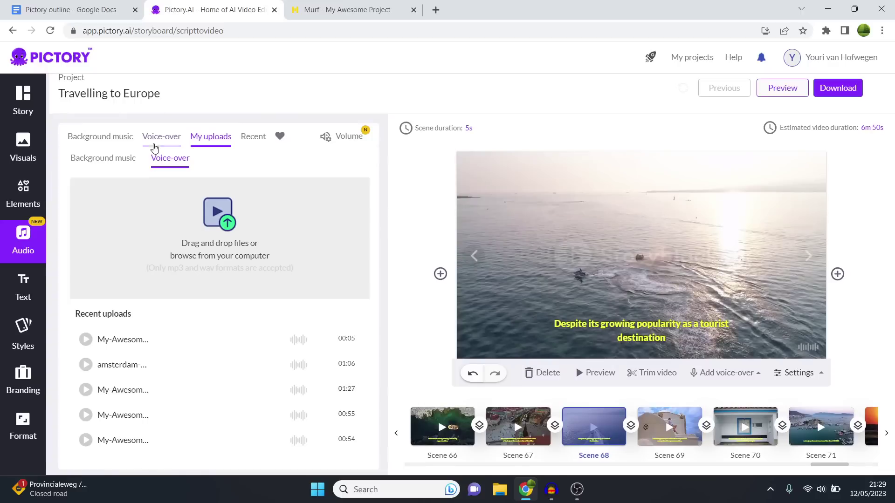
{"action": "left_click", "coordinate": [159, 137]}
{"action": "scroll", "coordinate": [206, 273], "scroll_direction": "down", "scroll_amount": 15}
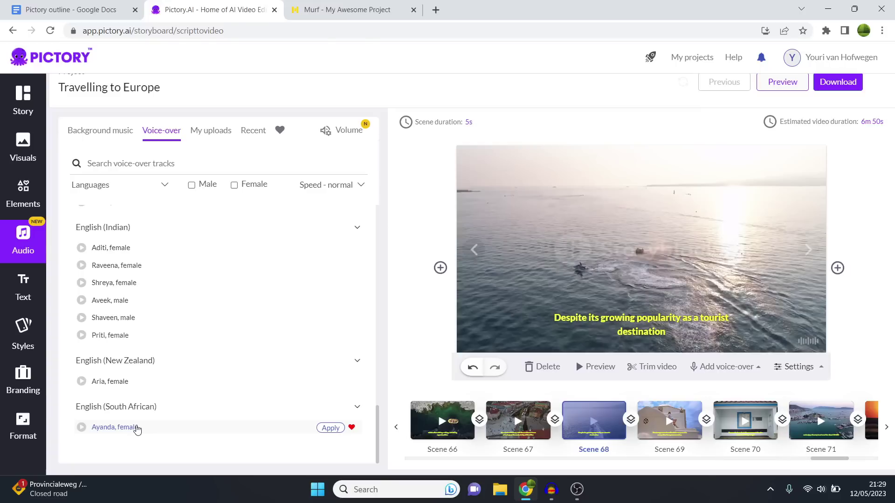
{"action": "left_click", "coordinate": [331, 428]}
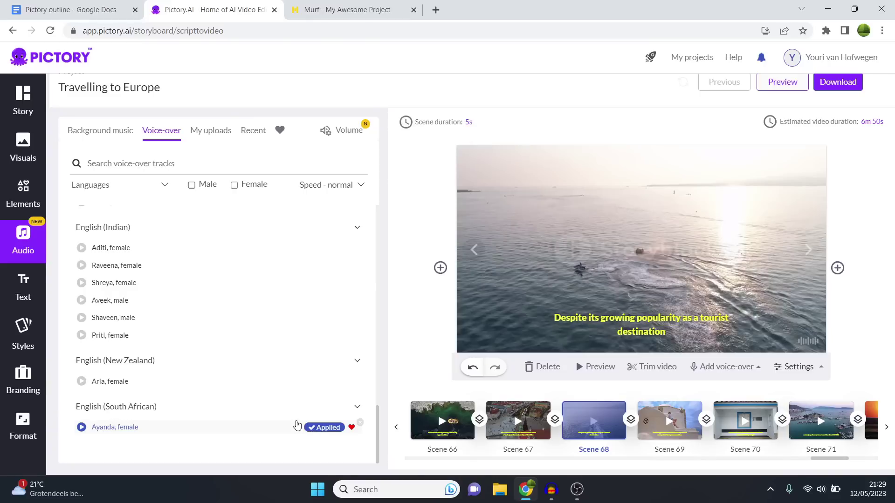
{"action": "left_click", "coordinate": [22, 100]}
{"action": "scroll", "coordinate": [201, 261], "scroll_direction": "up", "scroll_amount": 20}
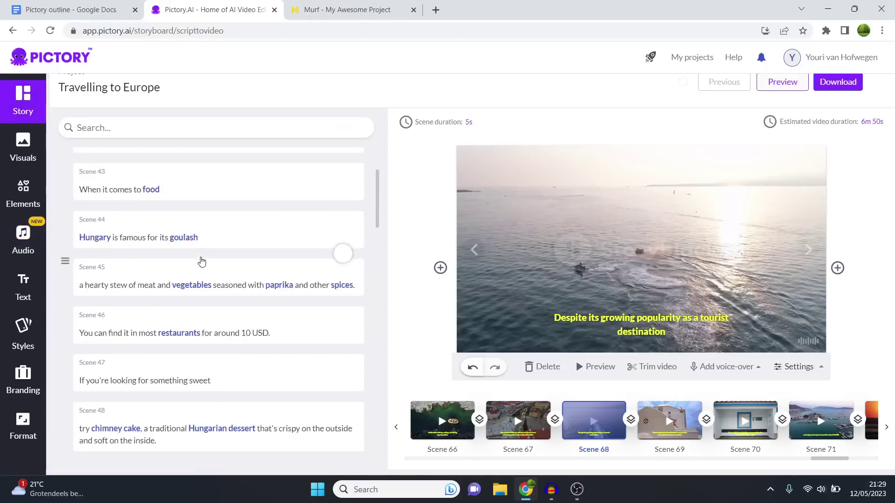
{"action": "left_click", "coordinate": [798, 367]}
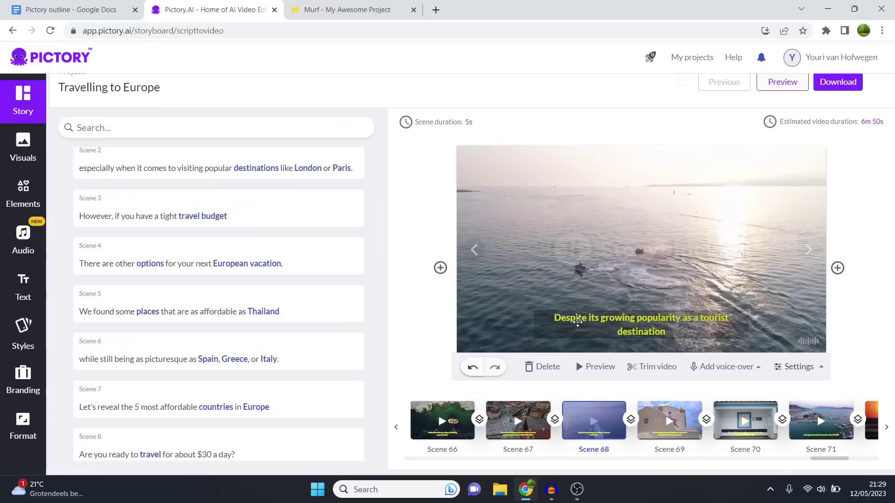
Set the voice-over volume to 62% in the project's audio settings
{"action": "left_click", "coordinate": [23, 240]}
{"action": "left_click", "coordinate": [351, 426]}
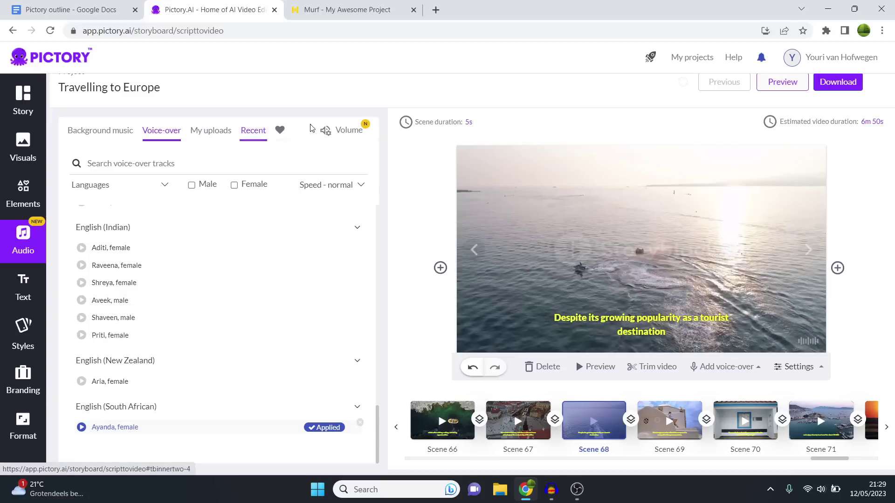
{"action": "left_click", "coordinate": [344, 130]}
{"action": "mouse_move", "coordinate": [289, 231]}
{"action": "left_mouse_down"}
{"action": "mouse_move", "coordinate": [314, 231]}
{"action": "mouse_move", "coordinate": [297, 233]}
{"action": "left_mouse_up"}
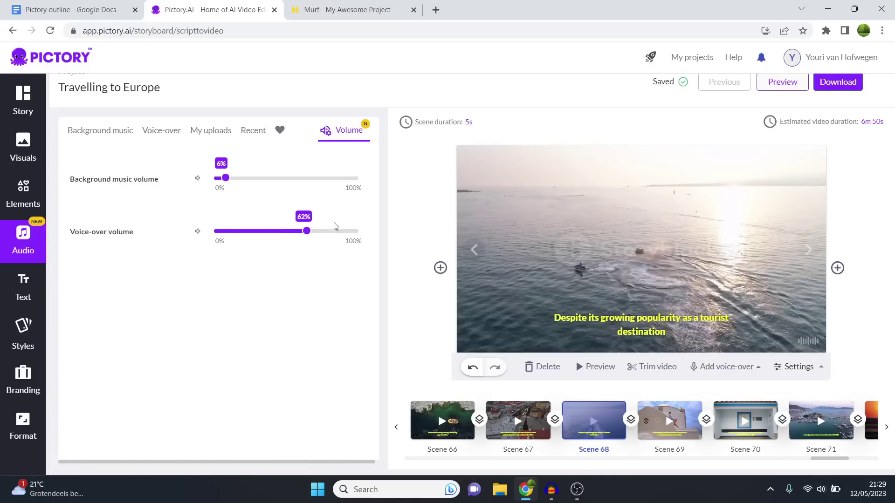
{"action": "left_click", "coordinate": [306, 230]}
{"action": "left_click", "coordinate": [125, 140]}
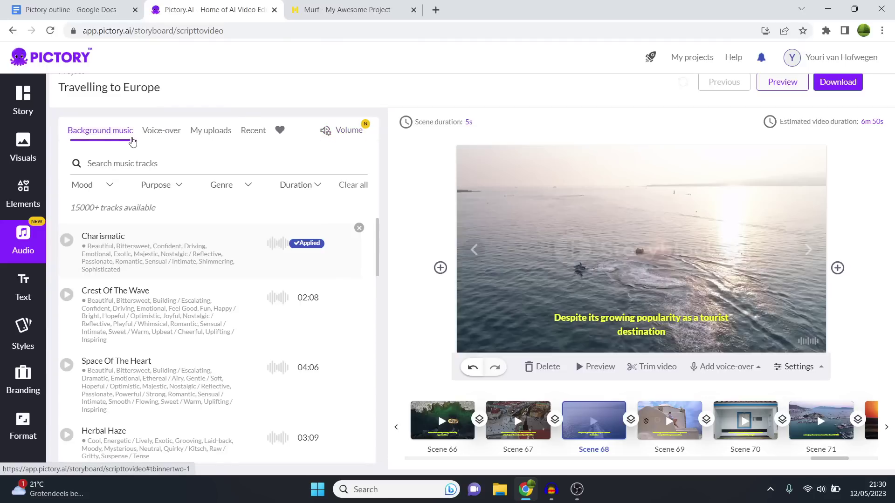
{"action": "left_click", "coordinate": [167, 141]}
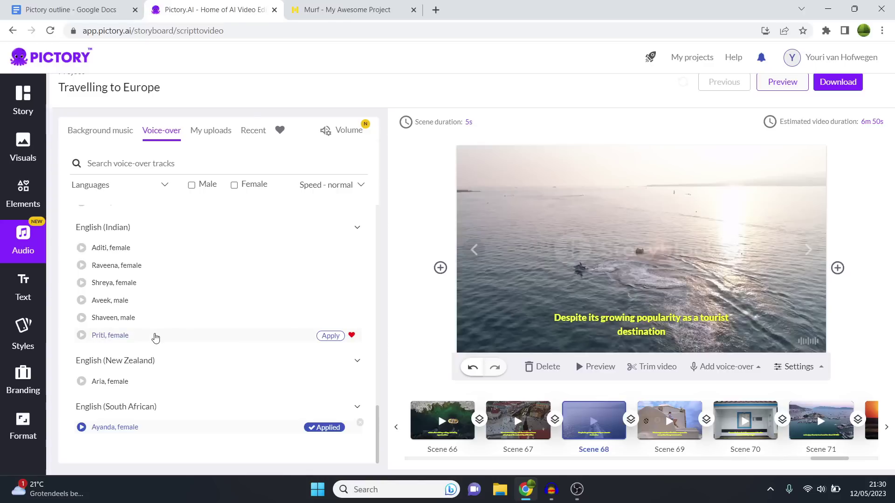
Browse the template's caption styles, the saved styles and the styles library
{"action": "left_click", "coordinate": [30, 331]}
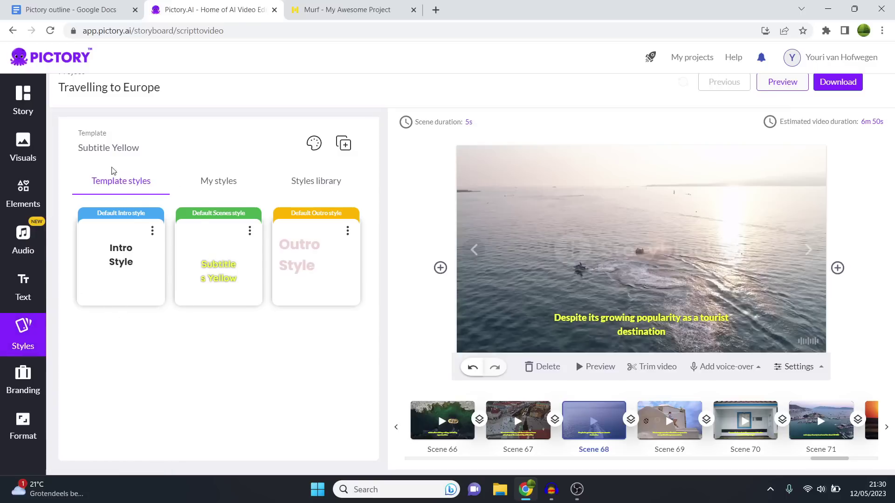
{"action": "left_click", "coordinate": [226, 184]}
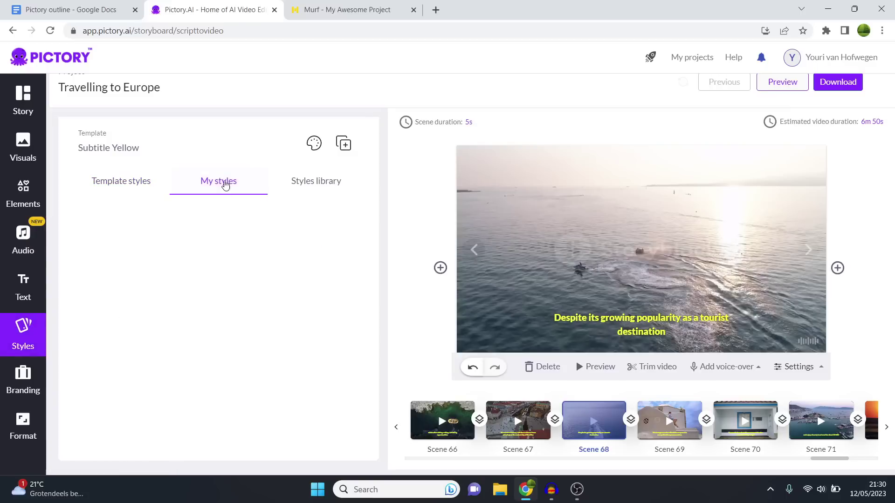
{"action": "left_click", "coordinate": [329, 183]}
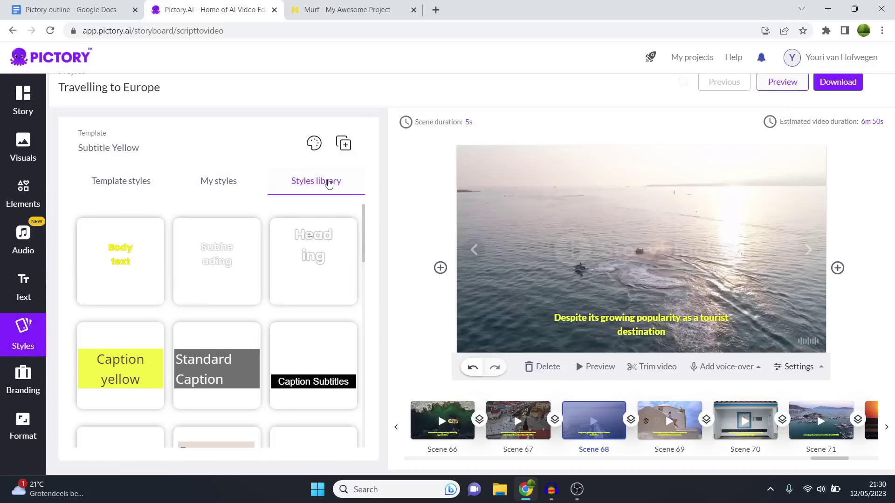
{"action": "scroll", "coordinate": [298, 319], "scroll_direction": "down", "scroll_amount": 10}
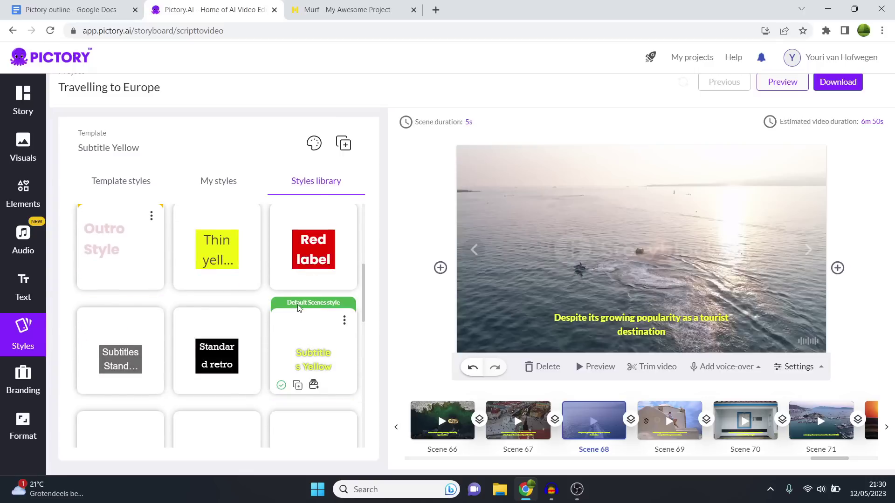
{"action": "scroll", "coordinate": [297, 319], "scroll_direction": "down", "scroll_amount": 15}
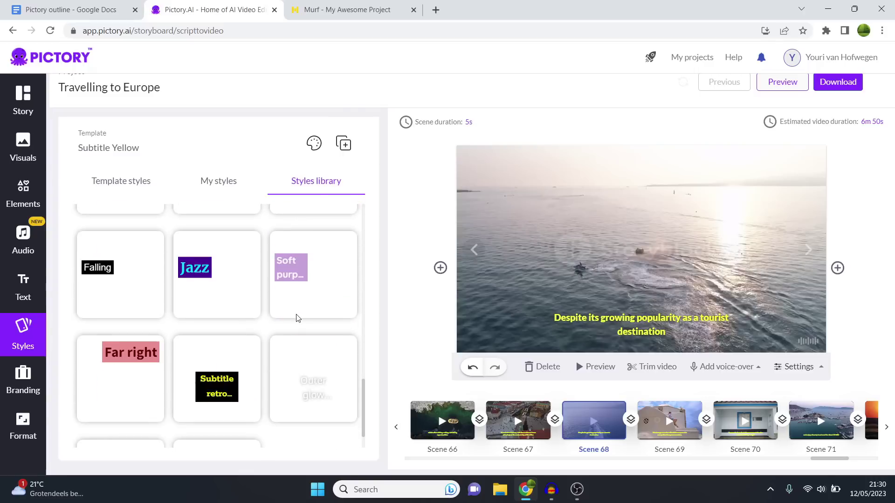
{"action": "scroll", "coordinate": [299, 319], "scroll_direction": "up", "scroll_amount": 20}
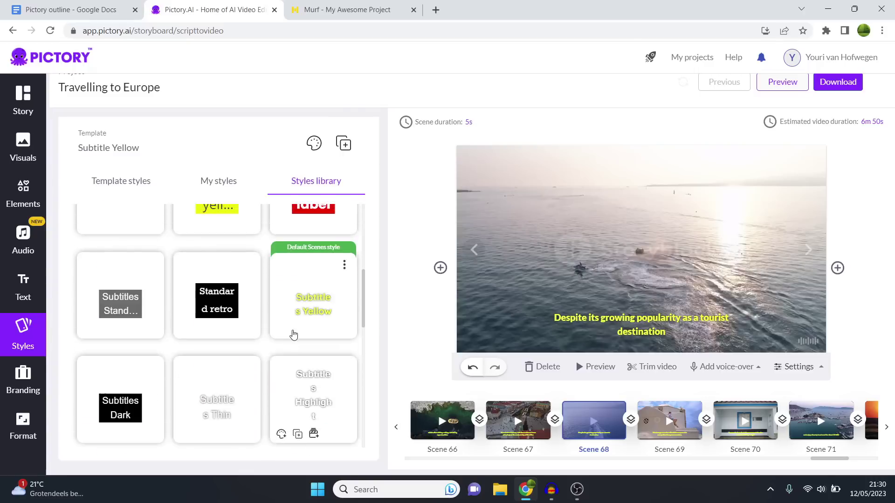
Try the Outro Style on the scene 68 caption, and apply the Subtitles Yellow template style instead
{"action": "left_click", "coordinate": [140, 189]}
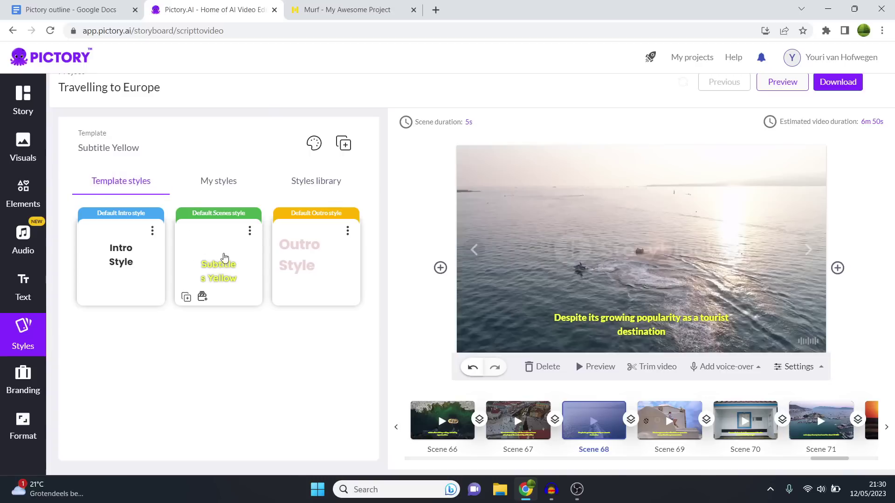
{"action": "left_click", "coordinate": [307, 255]}
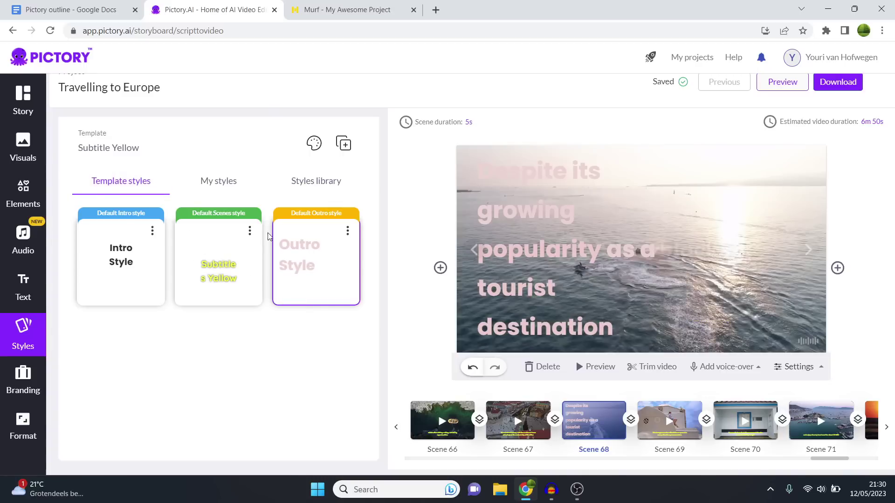
{"action": "left_click", "coordinate": [219, 271]}
{"action": "left_click", "coordinate": [250, 233]}
{"action": "left_click", "coordinate": [193, 294]}
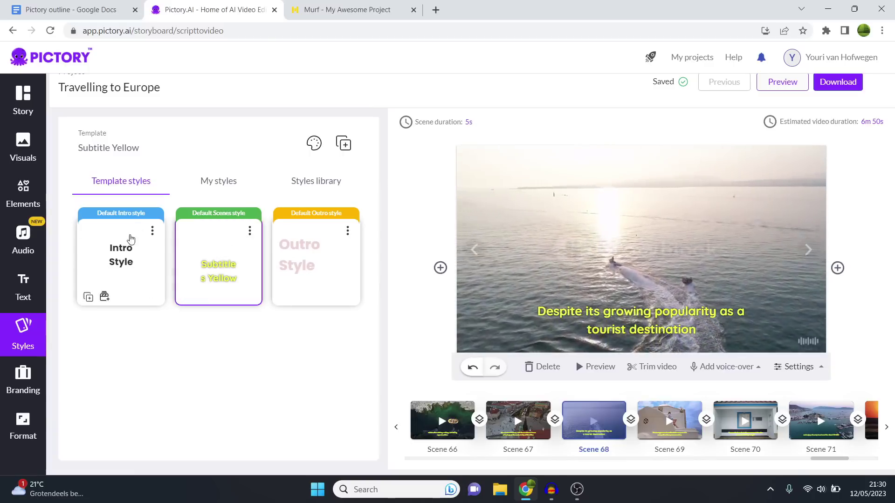
Look through the styles library and the templates library, keeping the Subtitle Yellow template
{"action": "left_click", "coordinate": [313, 182]}
{"action": "scroll", "coordinate": [289, 326], "scroll_direction": "down", "scroll_amount": 5}
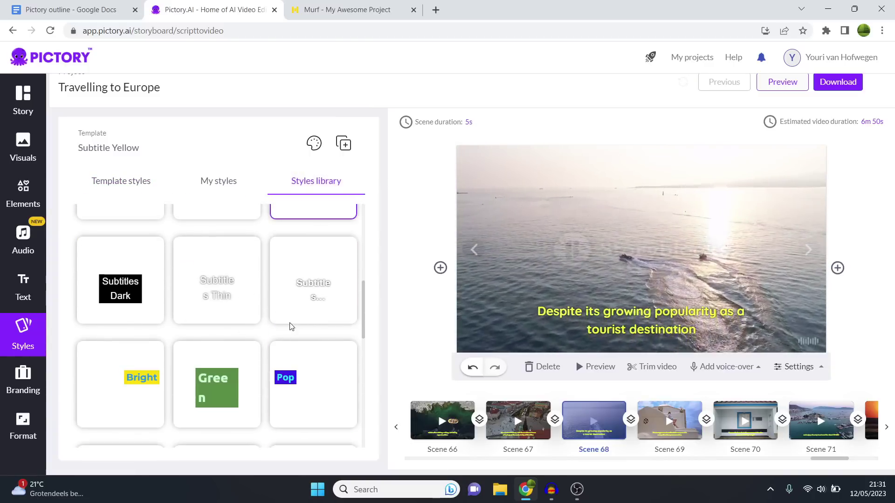
{"action": "scroll", "coordinate": [285, 321], "scroll_direction": "down", "scroll_amount": 5}
{"action": "scroll", "coordinate": [274, 313], "scroll_direction": "down", "scroll_amount": 5}
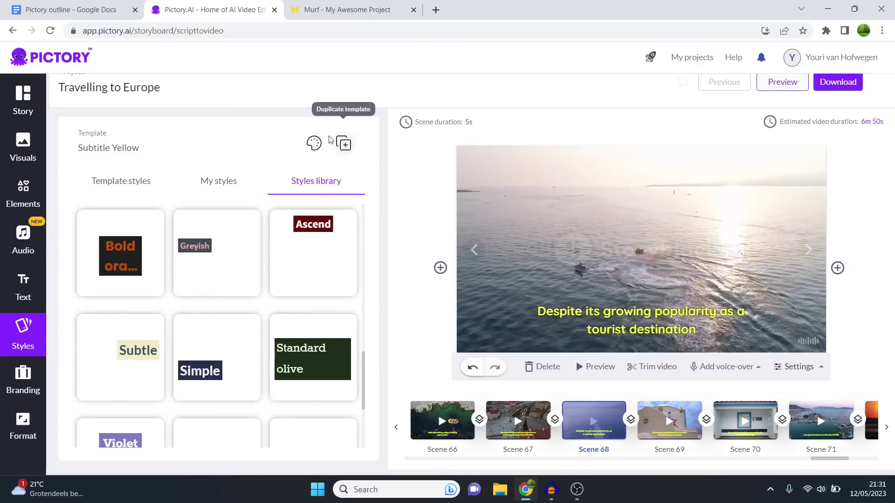
{"action": "left_click", "coordinate": [312, 143]}
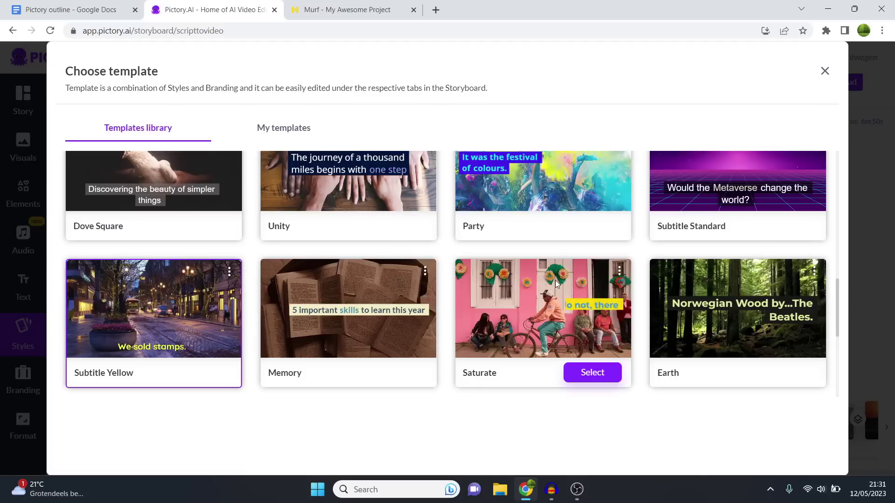
{"action": "scroll", "coordinate": [575, 320], "scroll_direction": "up", "scroll_amount": 2}
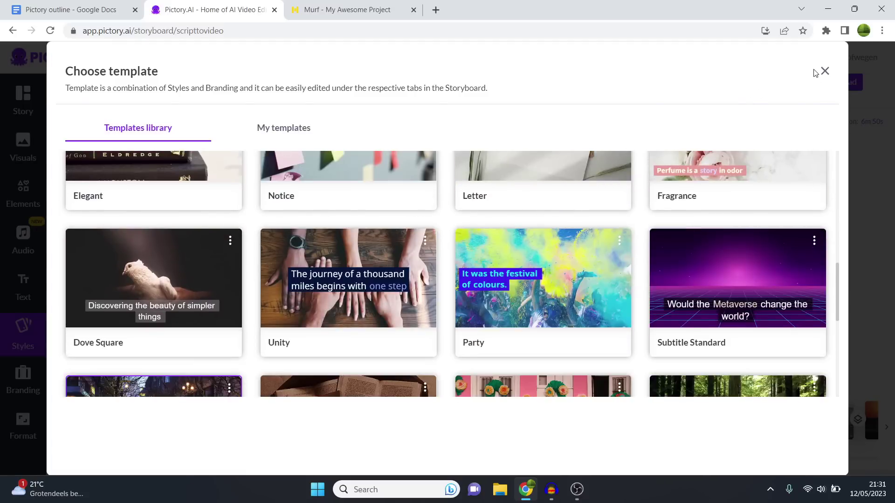
{"action": "left_click", "coordinate": [825, 71]}
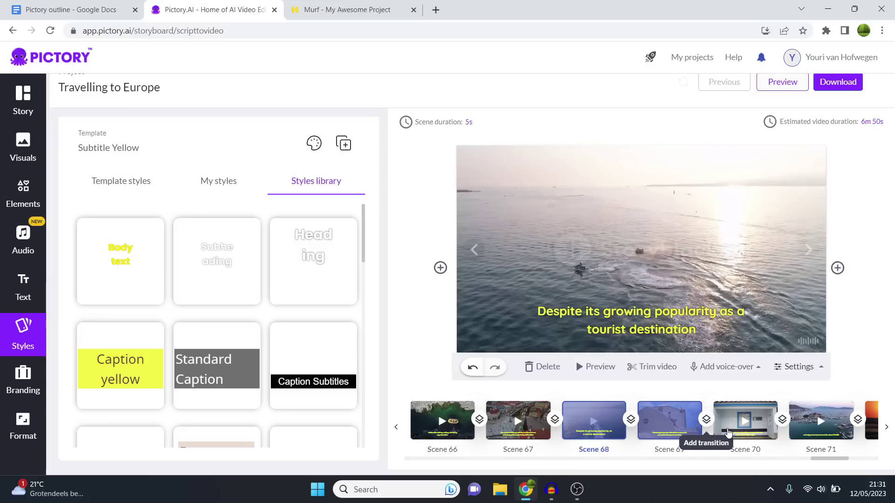
Try enabling the intro scene in the branding settings and turn it off again
{"action": "left_click", "coordinate": [21, 382]}
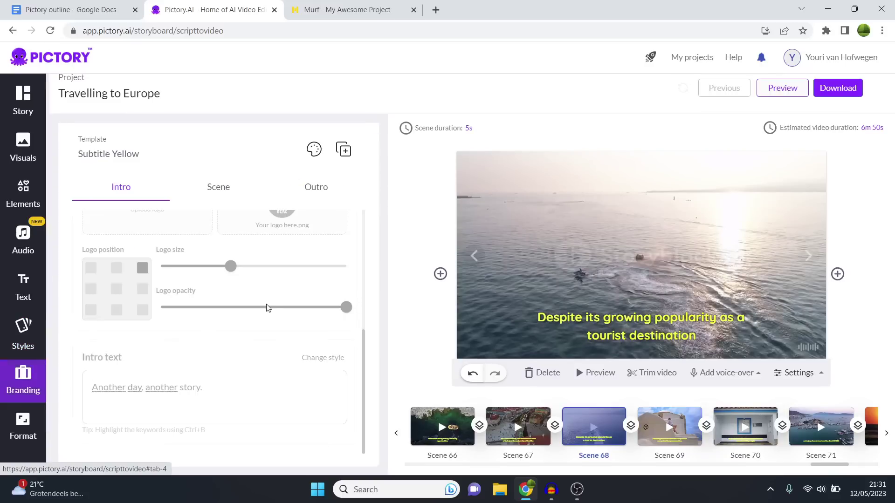
{"action": "scroll", "coordinate": [269, 306], "scroll_direction": "up", "scroll_amount": 5}
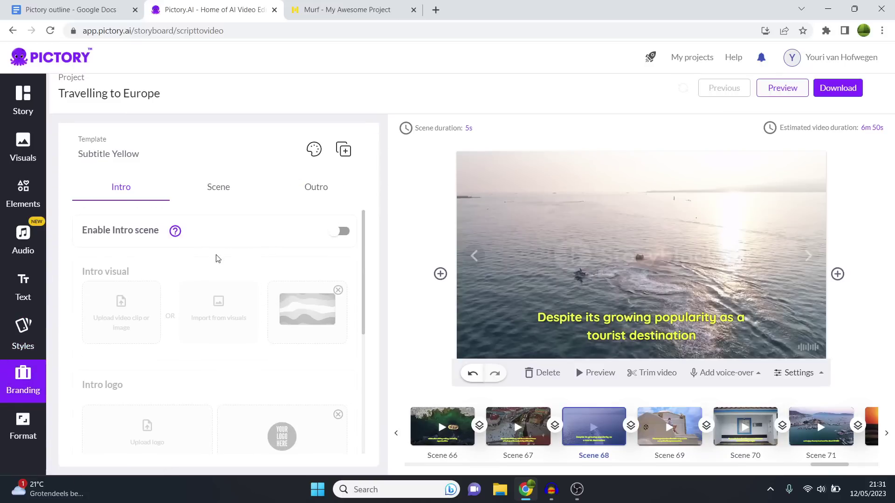
{"action": "scroll", "coordinate": [208, 261], "scroll_direction": "down", "scroll_amount": 1}
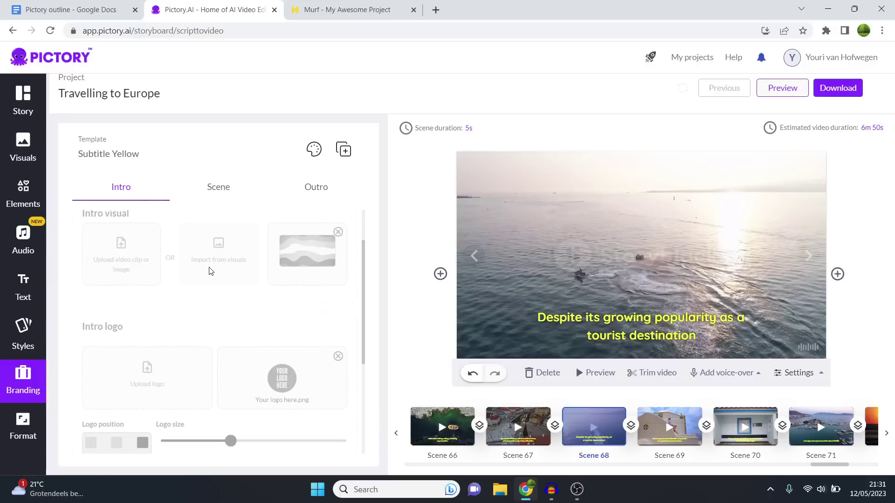
{"action": "scroll", "coordinate": [210, 272], "scroll_direction": "up", "scroll_amount": 1}
{"action": "left_click", "coordinate": [333, 232]}
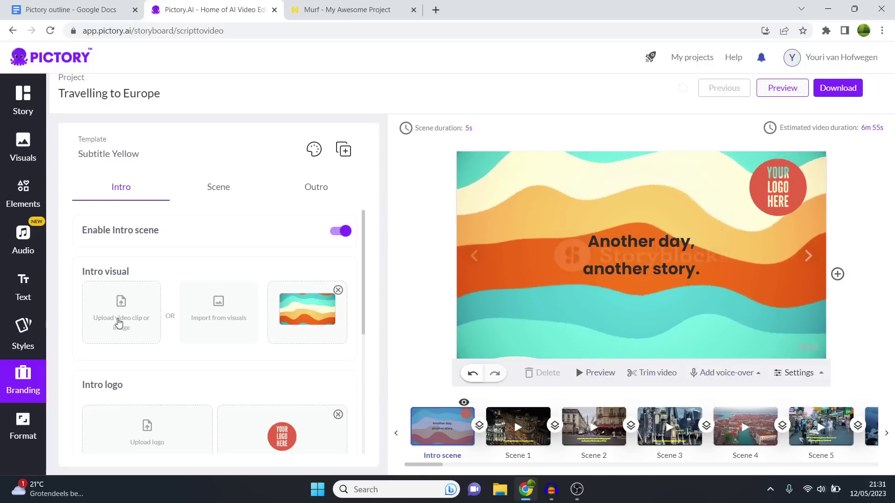
{"action": "left_click", "coordinate": [344, 230]}
Examine the branding options for the intro, scenes and outro, including the intro's logo and text settings
{"action": "left_click", "coordinate": [121, 187]}
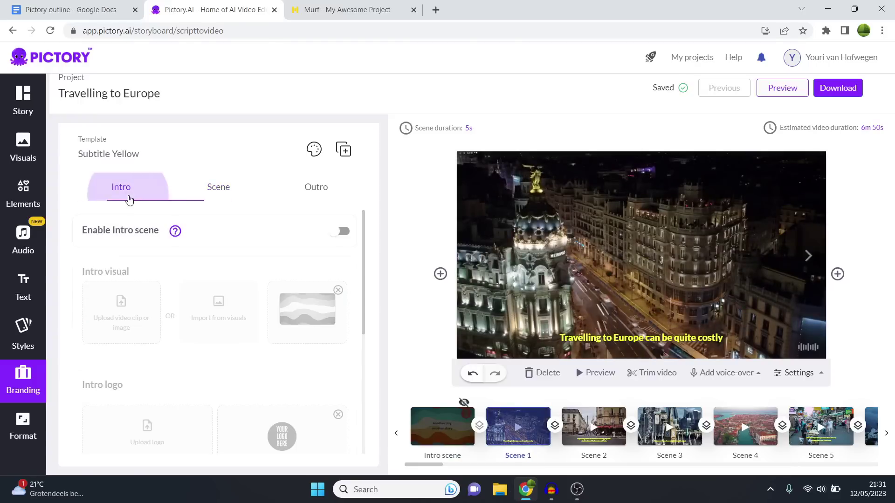
{"action": "left_click", "coordinate": [210, 187]}
{"action": "left_click", "coordinate": [304, 189]}
{"action": "left_click", "coordinate": [148, 192]}
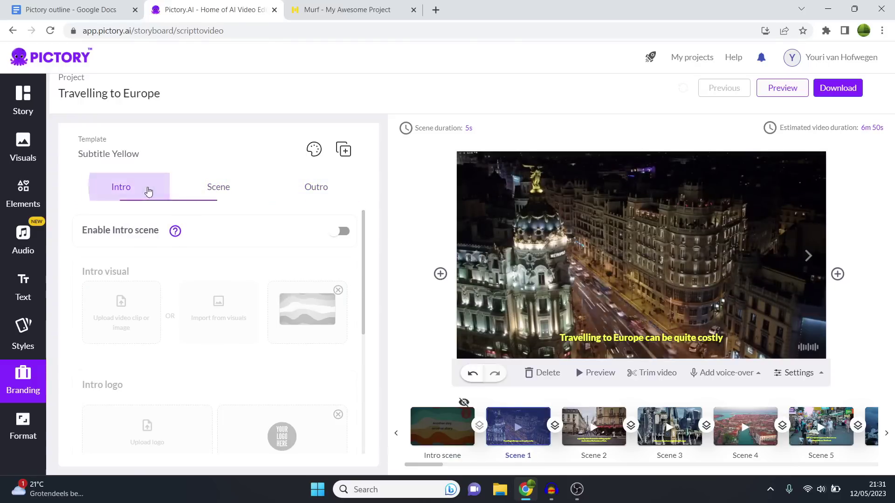
{"action": "scroll", "coordinate": [223, 293], "scroll_direction": "down", "scroll_amount": 4}
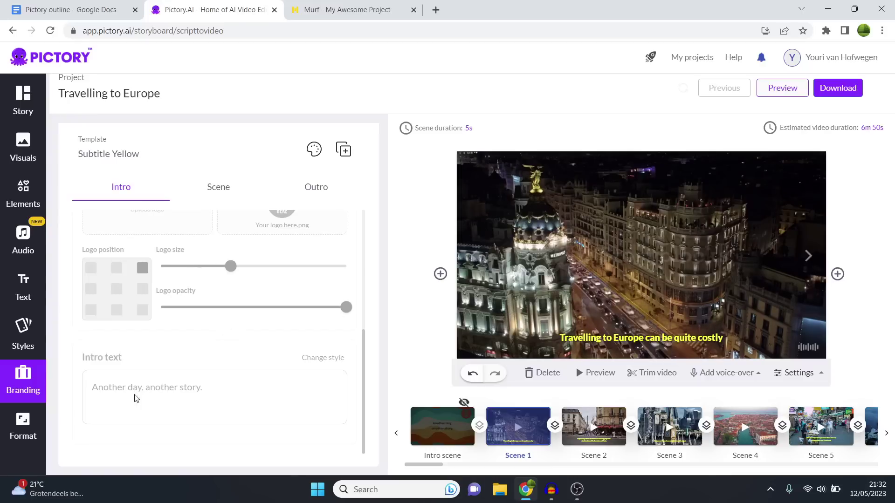
{"action": "scroll", "coordinate": [210, 249], "scroll_direction": "up", "scroll_amount": 4}
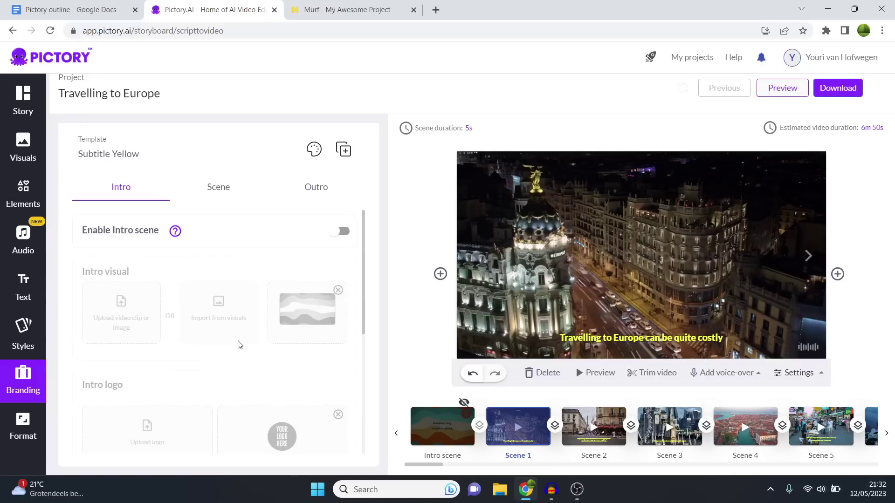
Enable the branded intro scene and open its intro text for editing
{"action": "left_click", "coordinate": [340, 231]}
{"action": "scroll", "coordinate": [289, 282], "scroll_direction": "down", "scroll_amount": 5}
{"action": "scroll", "coordinate": [275, 293], "scroll_direction": "up", "scroll_amount": 3}
{"action": "scroll", "coordinate": [251, 310], "scroll_direction": "down", "scroll_amount": 3}
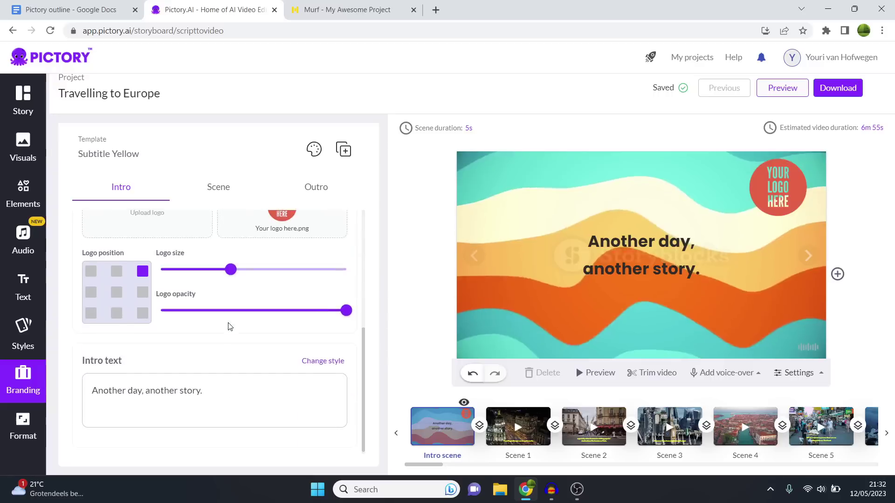
{"action": "left_click", "coordinate": [225, 386]}
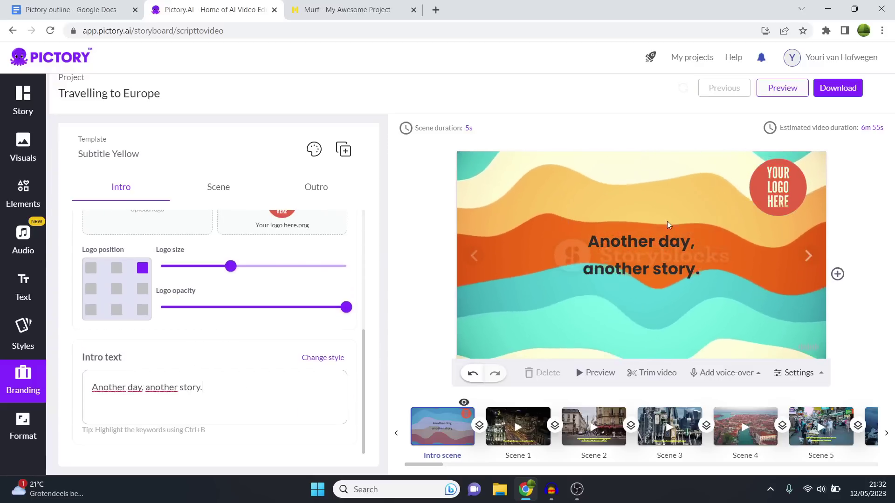
{"action": "scroll", "coordinate": [245, 365], "scroll_direction": "up", "scroll_amount": 5}
Check the scene logo option and the outro scene's visual, logo and text settings
{"action": "left_click", "coordinate": [224, 184]}
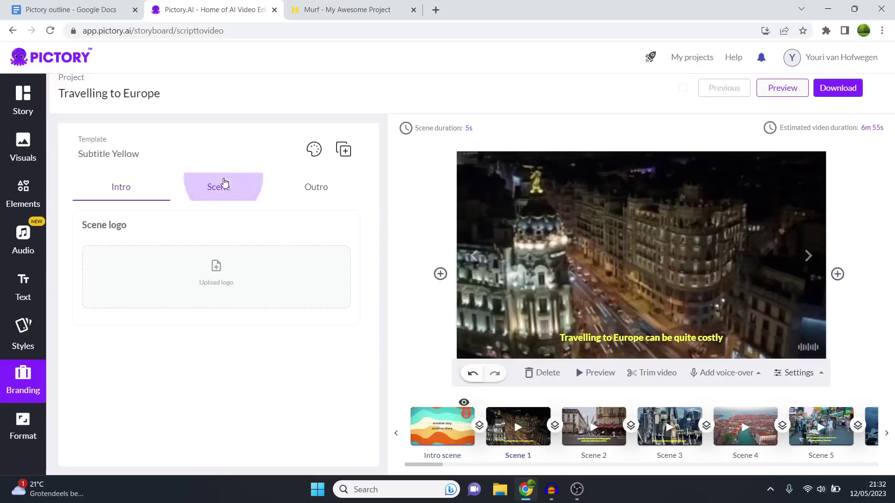
{"action": "left_click", "coordinate": [321, 196]}
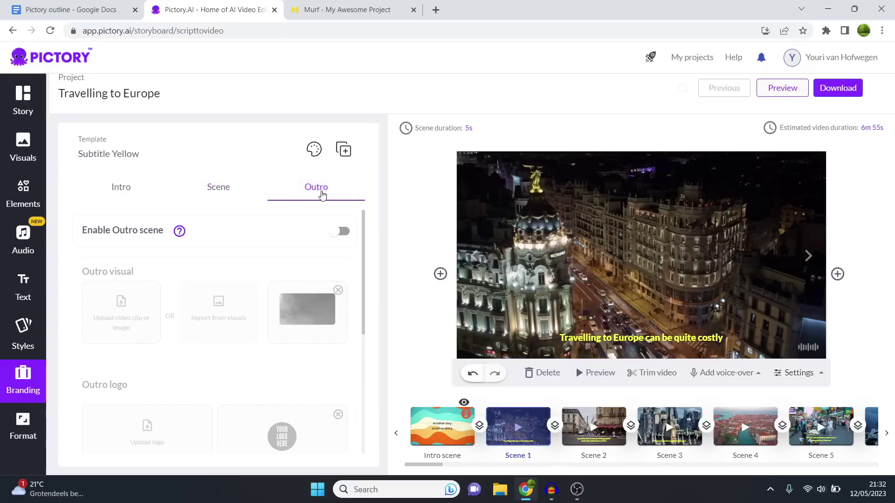
{"action": "scroll", "coordinate": [307, 273], "scroll_direction": "down", "scroll_amount": 5}
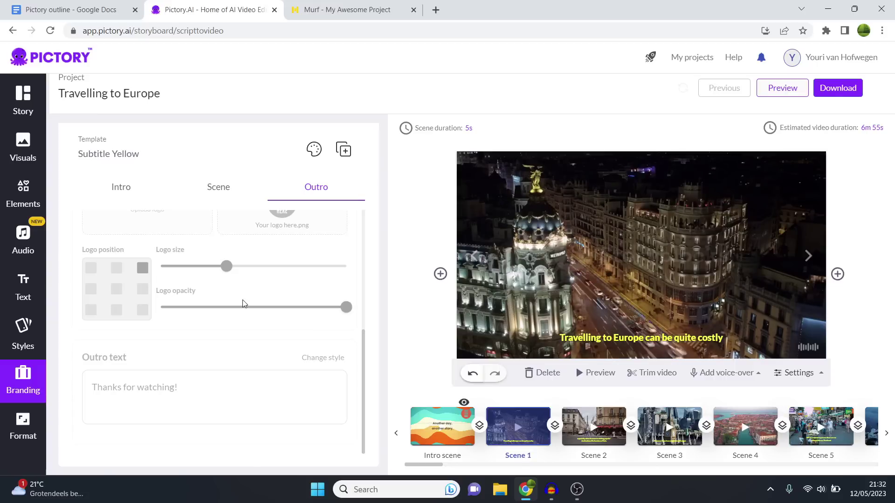
Change the video's aspect ratio to 9:16 Portrait
{"action": "left_click", "coordinate": [21, 425]}
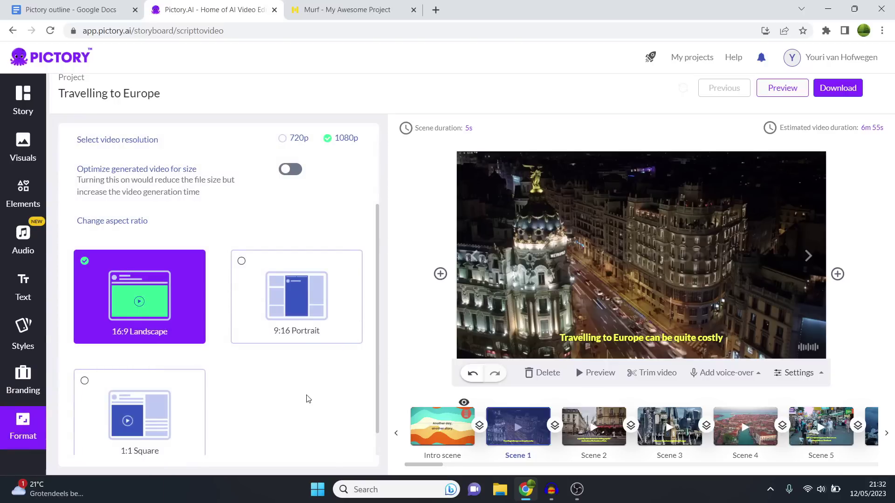
{"action": "left_click", "coordinate": [274, 281]}
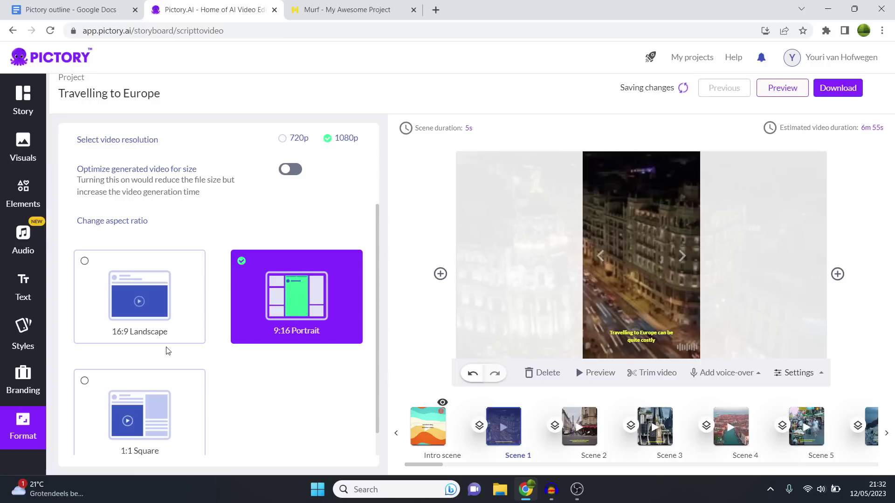
Try the 1:1 Square and 9:16 Portrait formats, set the aspect ratio to 16:9 Landscape and turn on size optimization for the generated video
{"action": "scroll", "coordinate": [135, 374], "scroll_direction": "down", "scroll_amount": 1}
{"action": "left_click", "coordinate": [140, 375]}
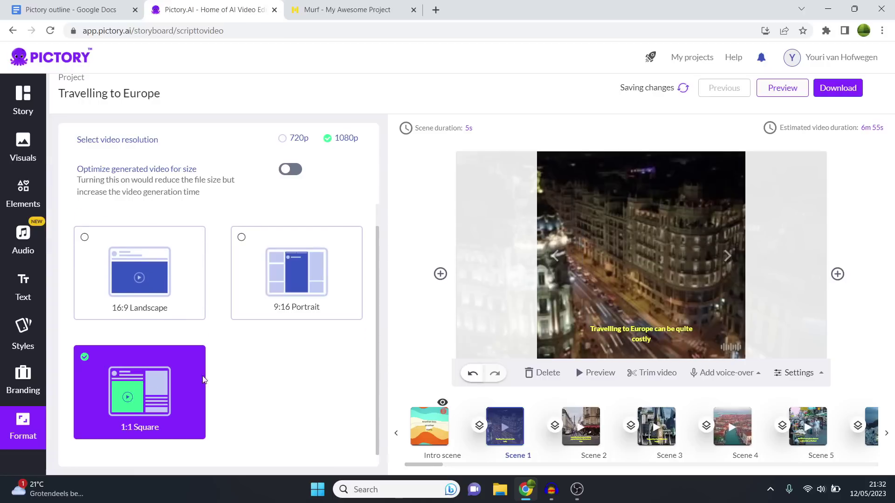
{"action": "left_click", "coordinate": [270, 269]}
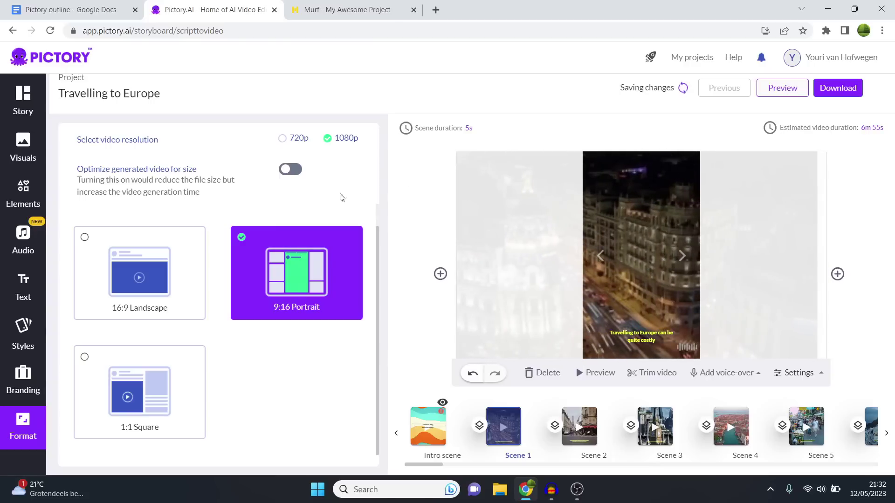
{"action": "left_click", "coordinate": [100, 261]}
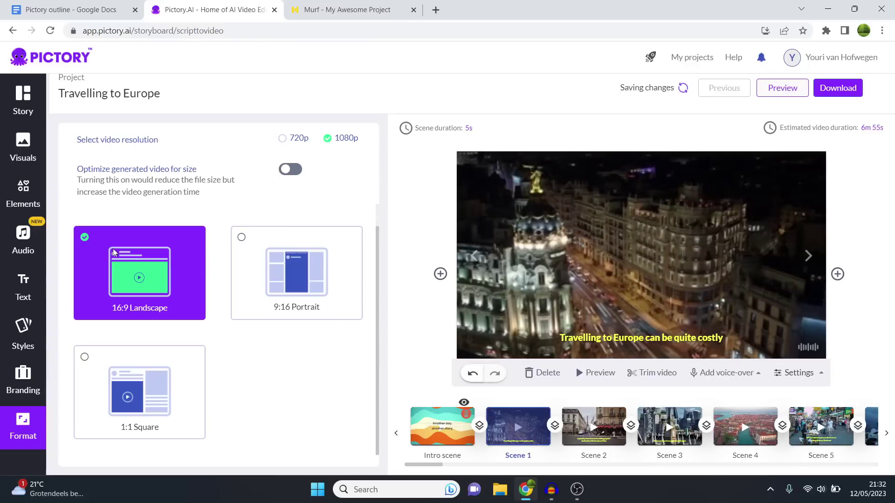
{"action": "left_click", "coordinate": [291, 170]}
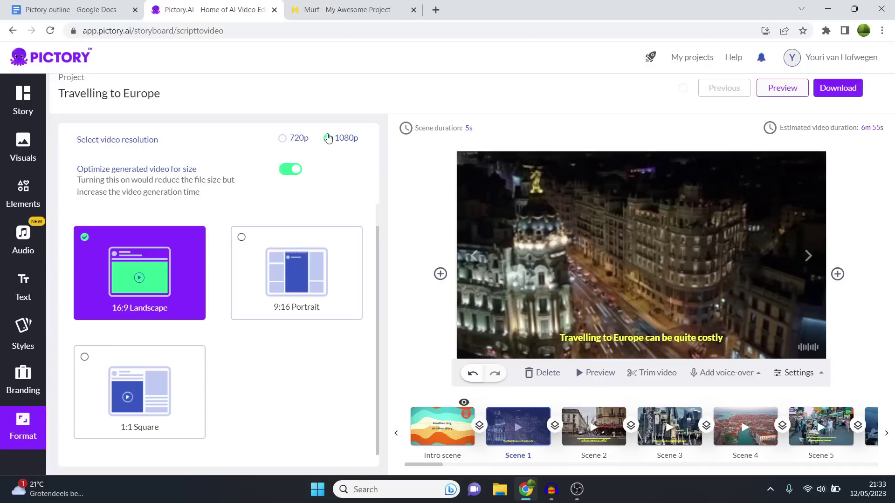
Return to the story scenes, play a preview of the full video and close it after checking the first scenes
{"action": "left_click", "coordinate": [23, 100]}
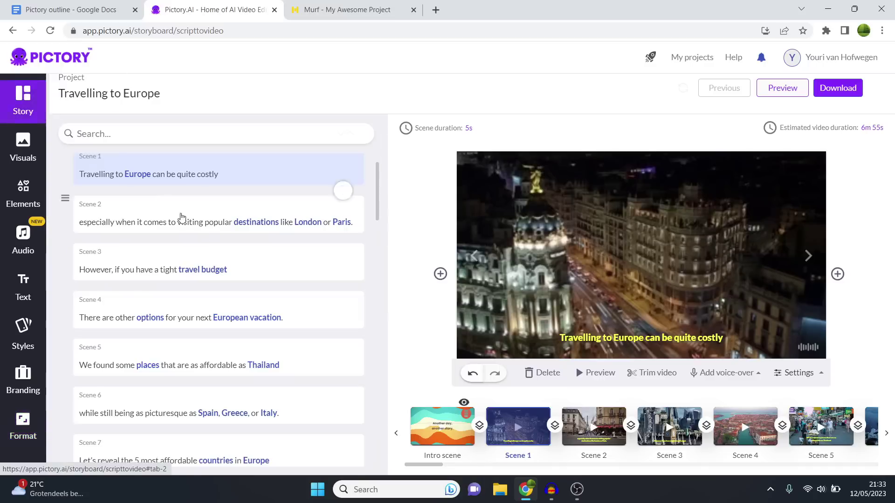
{"action": "scroll", "coordinate": [295, 284], "scroll_direction": "up", "scroll_amount": 1}
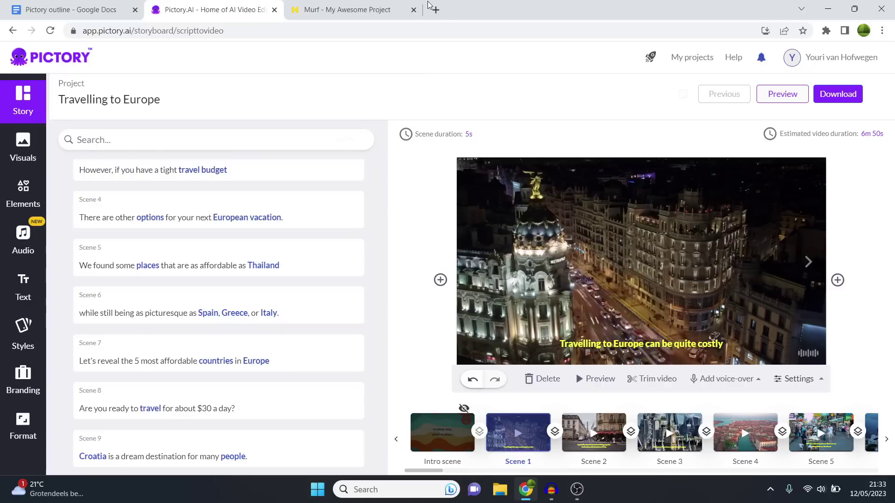
{"action": "left_click", "coordinate": [785, 95]}
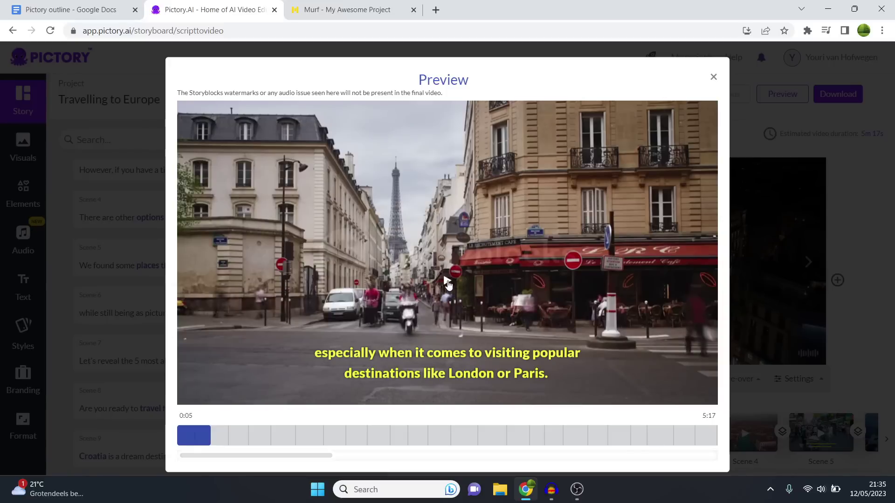
{"action": "left_click", "coordinate": [448, 282]}
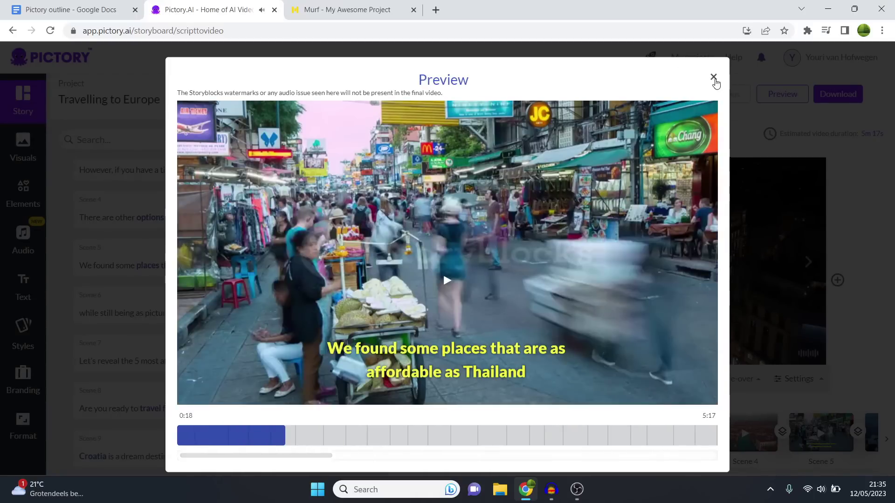
{"action": "left_click", "coordinate": [714, 78]}
Review the download formats and start downloading the "Travelling to Europe" project as a video
{"action": "left_click", "coordinate": [845, 99]}
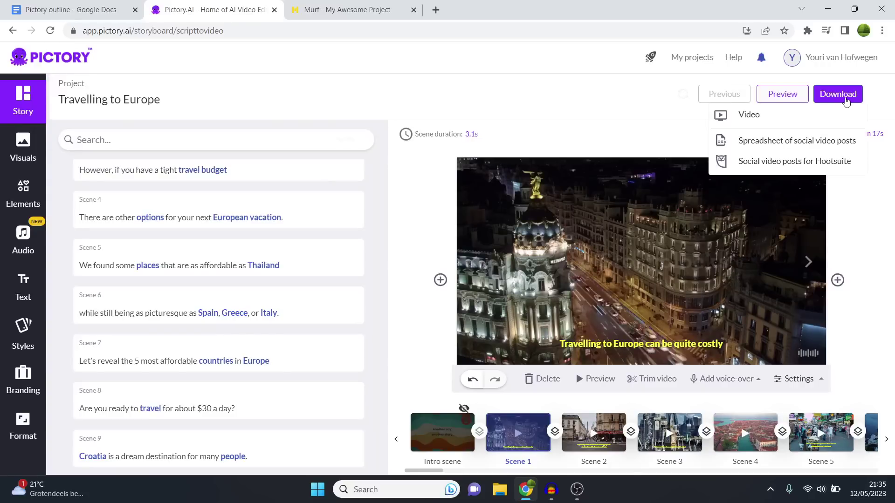
{"action": "left_click", "coordinate": [586, 93]}
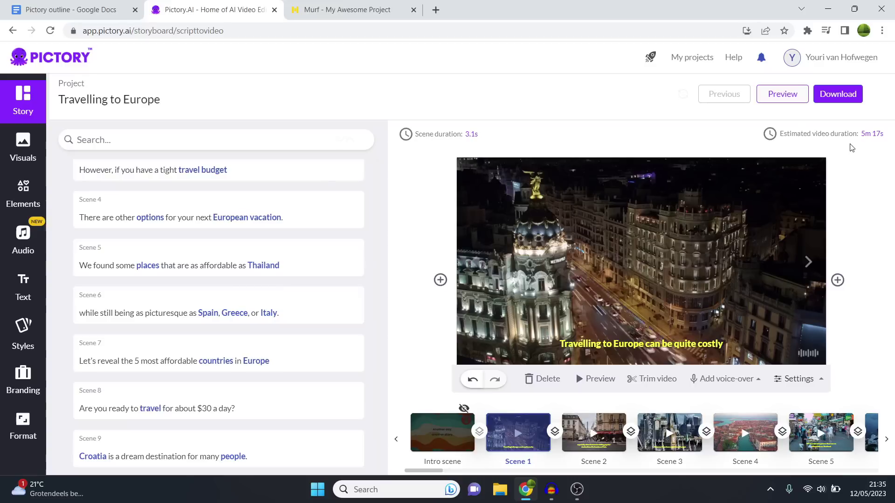
{"action": "left_click", "coordinate": [837, 95]}
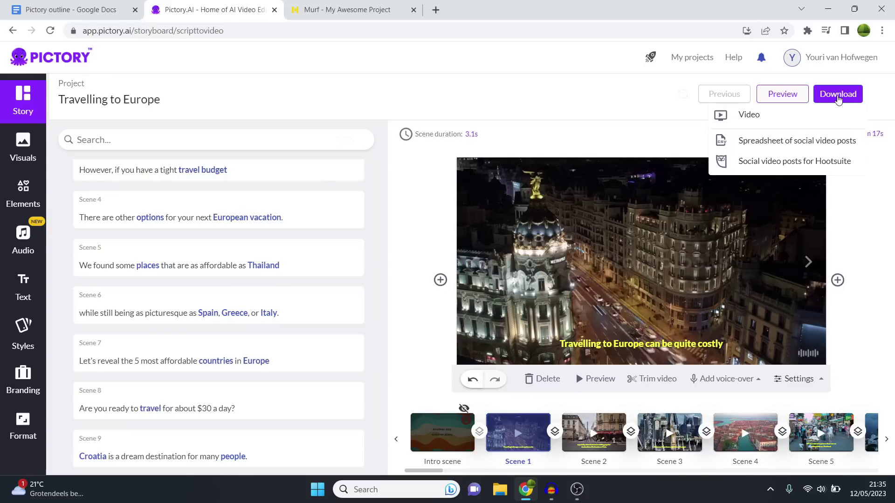
{"action": "left_click", "coordinate": [777, 116]}
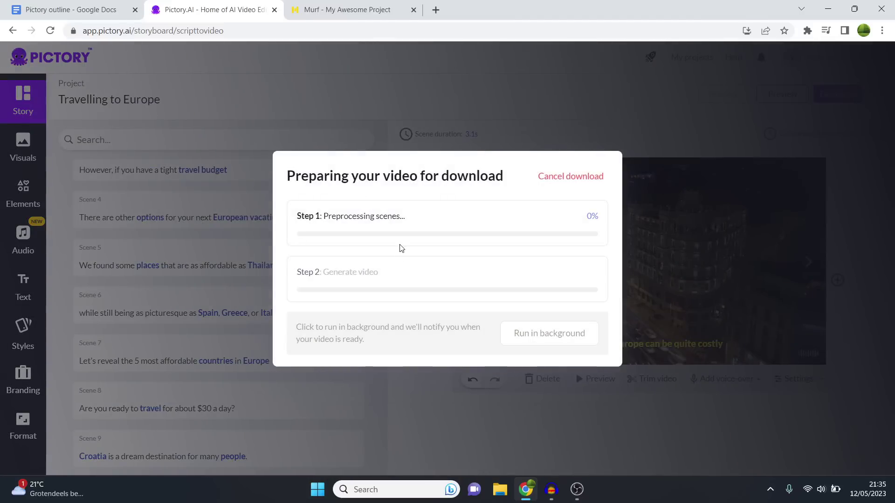
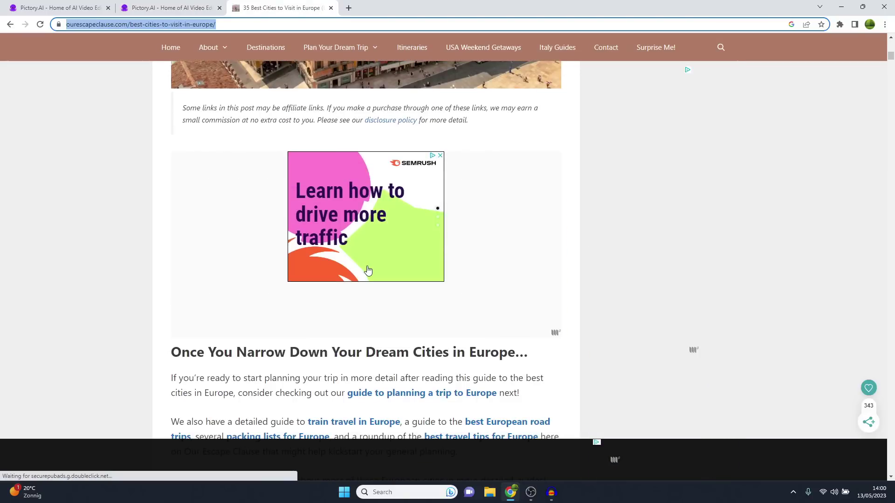
Copy the URL of the best cities to visit in Europe article and submit it to Pictory's Article to Video
{"action": "scroll", "coordinate": [367, 266], "scroll_direction": "up", "scroll_amount": 6}
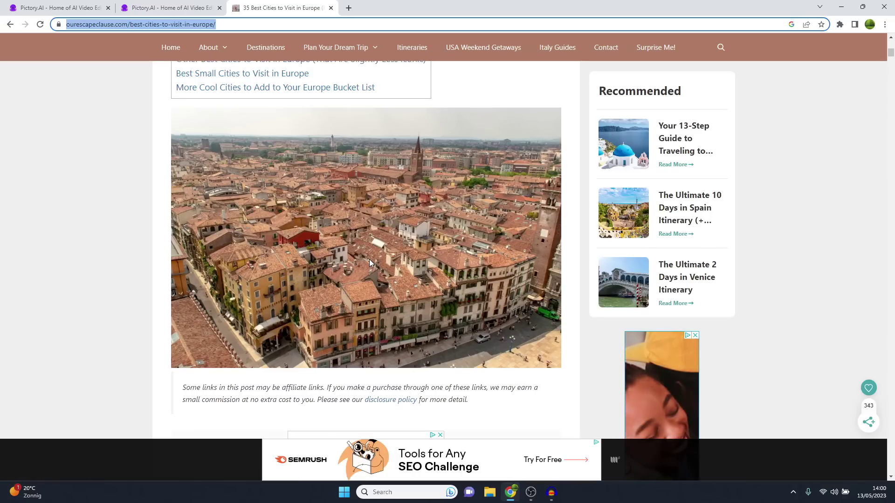
{"action": "right_click", "coordinate": [169, 27]}
{"action": "left_click", "coordinate": [196, 68]}
{"action": "left_click", "coordinate": [194, 7]}
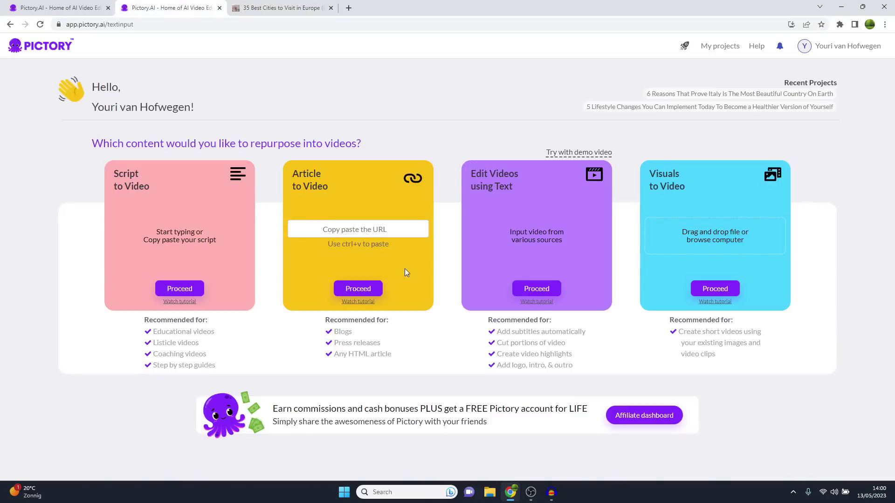
{"action": "right_click", "coordinate": [375, 229]}
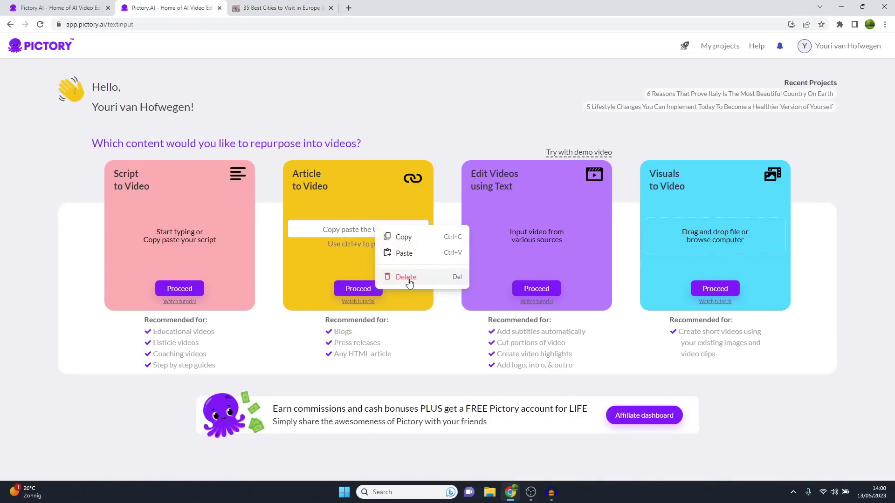
{"action": "left_click", "coordinate": [408, 253]}
{"action": "left_click", "coordinate": [357, 291]}
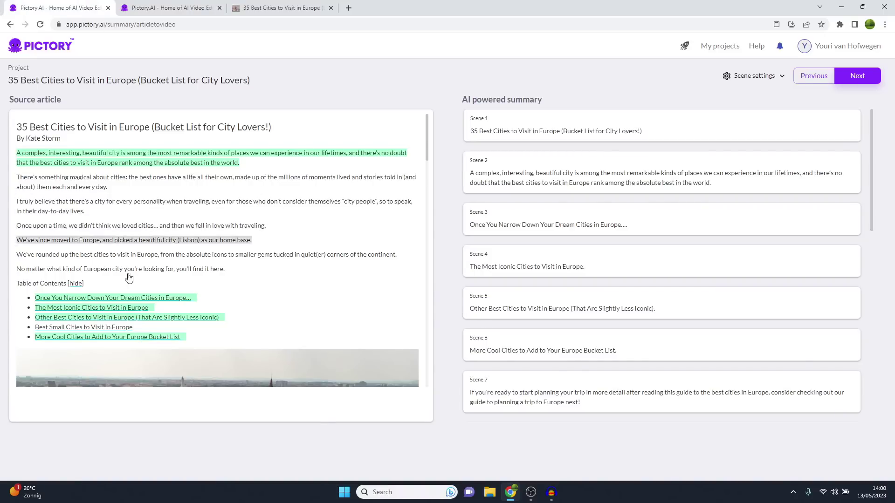
Examine the source article and its highlighted sentences against the AI powered summary
{"action": "scroll", "coordinate": [252, 264], "scroll_direction": "down", "scroll_amount": 10}
{"action": "scroll", "coordinate": [254, 267], "scroll_direction": "down", "scroll_amount": 15}
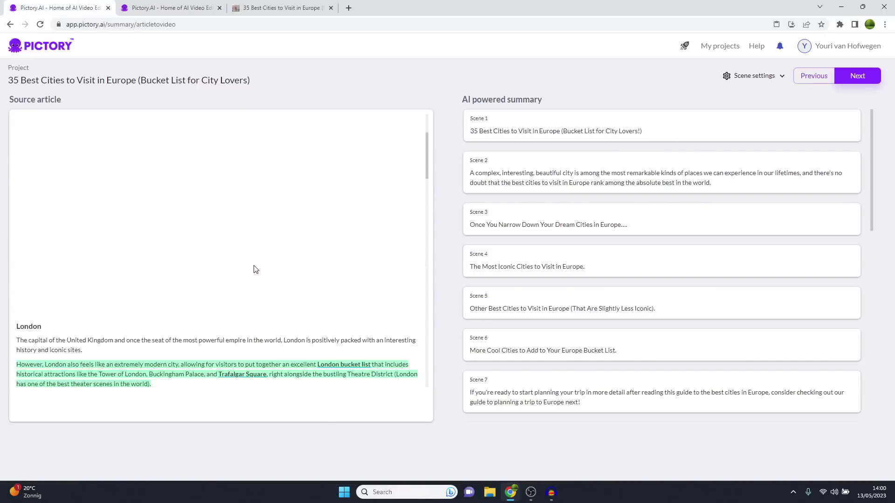
{"action": "scroll", "coordinate": [255, 270], "scroll_direction": "down", "scroll_amount": 5}
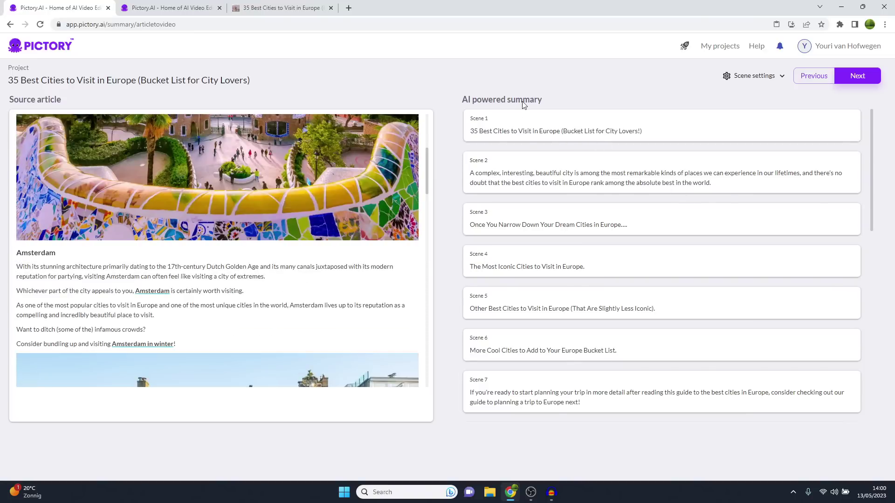
{"action": "scroll", "coordinate": [264, 309], "scroll_direction": "up", "scroll_amount": 10}
{"action": "scroll", "coordinate": [265, 308], "scroll_direction": "up", "scroll_amount": 15}
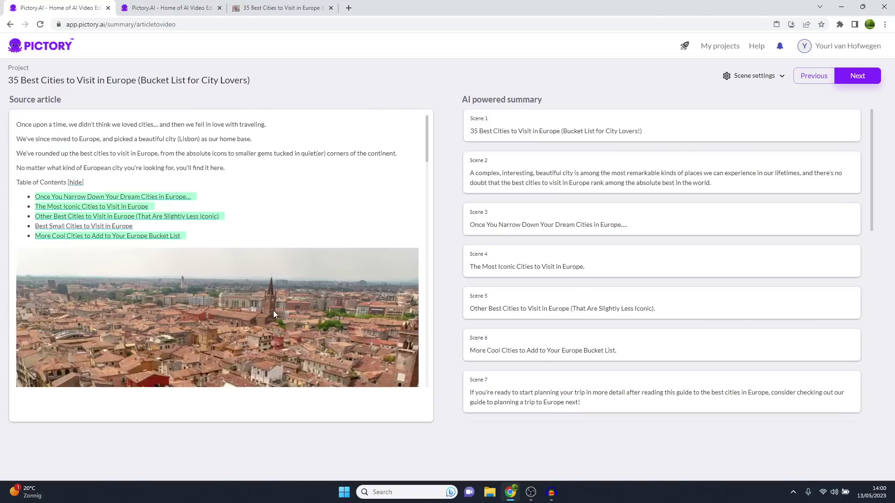
{"action": "scroll", "coordinate": [273, 311], "scroll_direction": "up", "scroll_amount": 2}
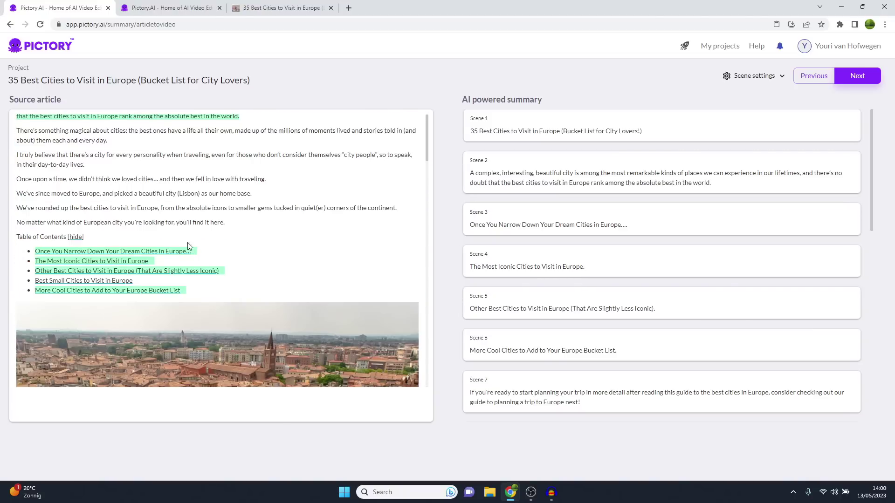
{"action": "scroll", "coordinate": [189, 252], "scroll_direction": "up", "scroll_amount": 2}
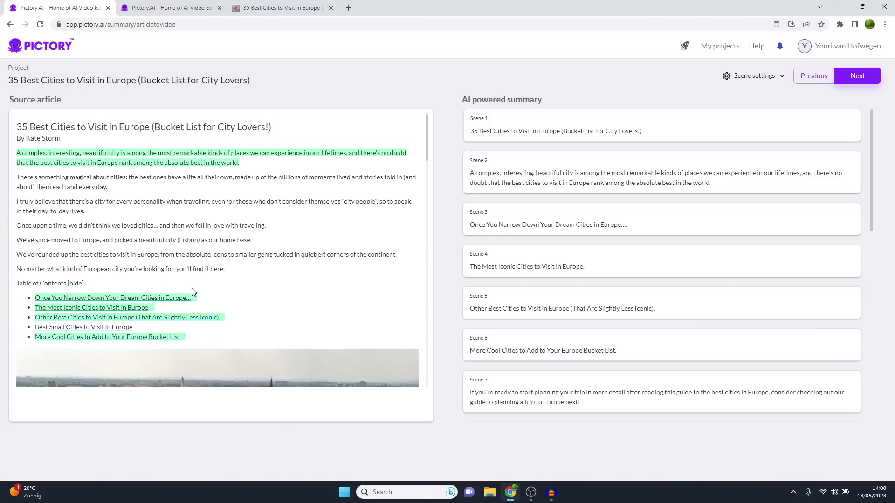
Add the article sentences starting "There's something magical about cities" and "Once upon a time" to the summary
{"action": "left_click", "coordinate": [127, 184]}
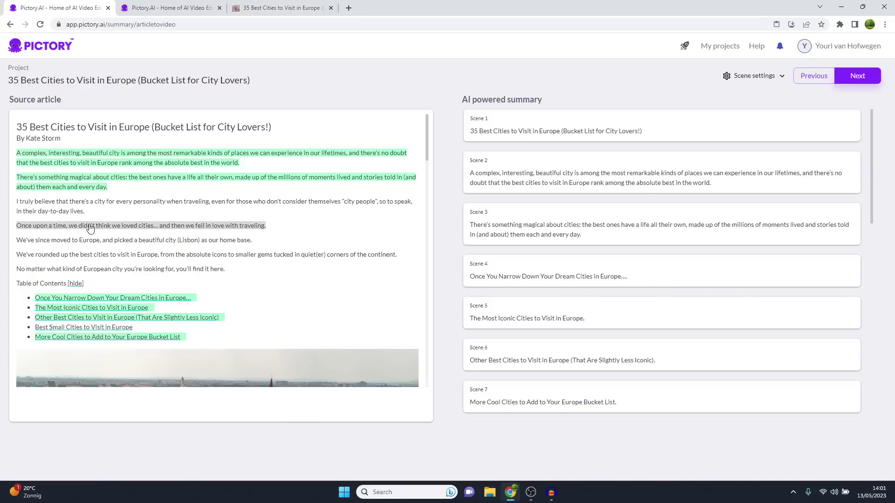
{"action": "left_click", "coordinate": [117, 227]}
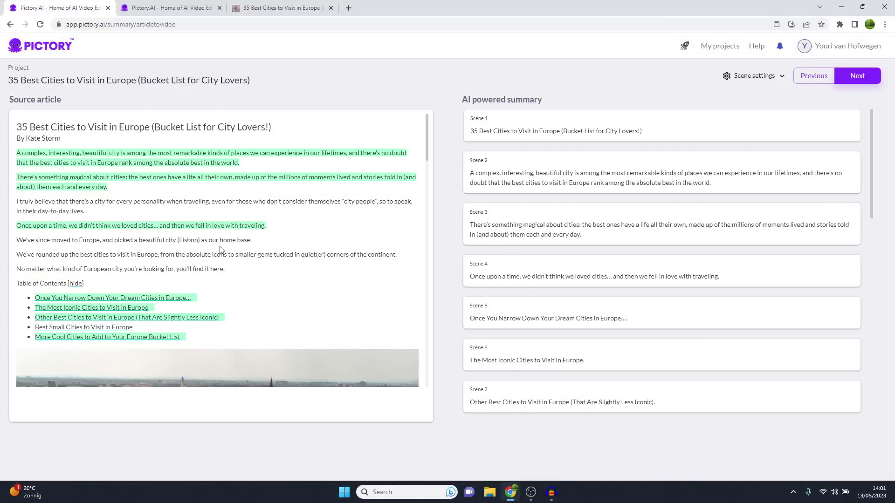
{"action": "scroll", "coordinate": [210, 250], "scroll_direction": "down", "scroll_amount": 3}
{"action": "scroll", "coordinate": [209, 249], "scroll_direction": "up", "scroll_amount": 3}
Move the "Once upon a time" sentence up to Scene 3, and add the Lisbon home base sentence as Scene 4
{"action": "left_click_drag", "start_coordinate": [457, 258], "coordinate": [455, 219]}
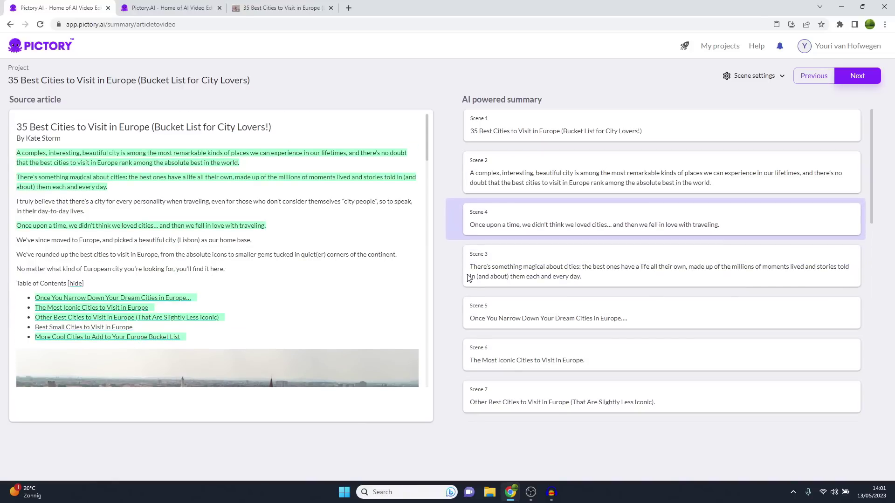
{"action": "left_click", "coordinate": [207, 244]}
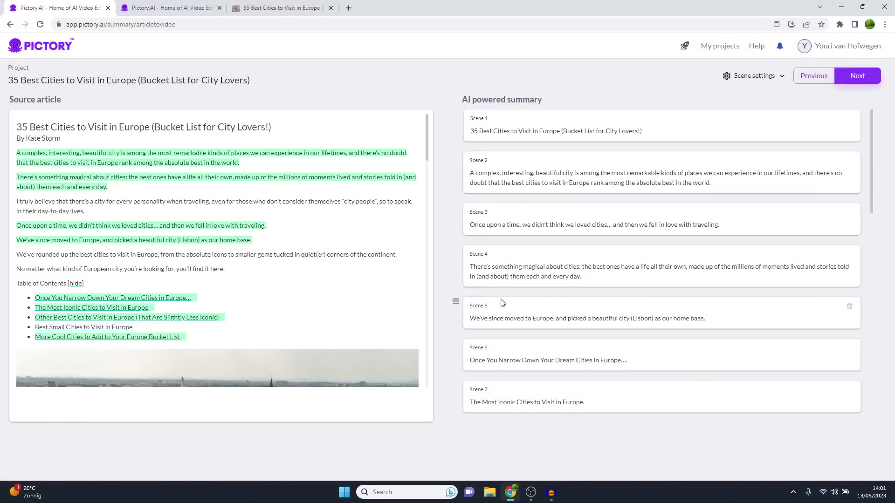
{"action": "left_click_drag", "start_coordinate": [455, 301], "coordinate": [457, 259]}
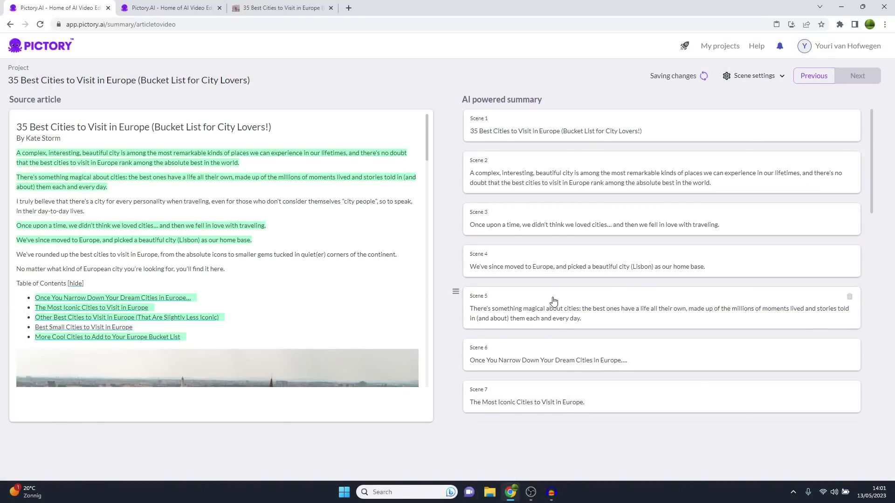
Try adding the Paris sentence about the Eiffel Tower and the Louvre to the summary
{"action": "scroll", "coordinate": [281, 220], "scroll_direction": "down", "scroll_amount": 5}
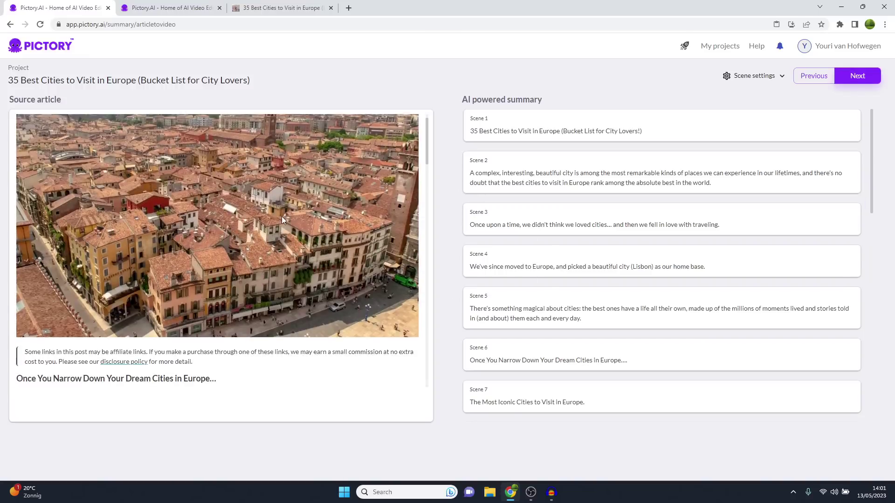
{"action": "scroll", "coordinate": [282, 216], "scroll_direction": "down", "scroll_amount": 15}
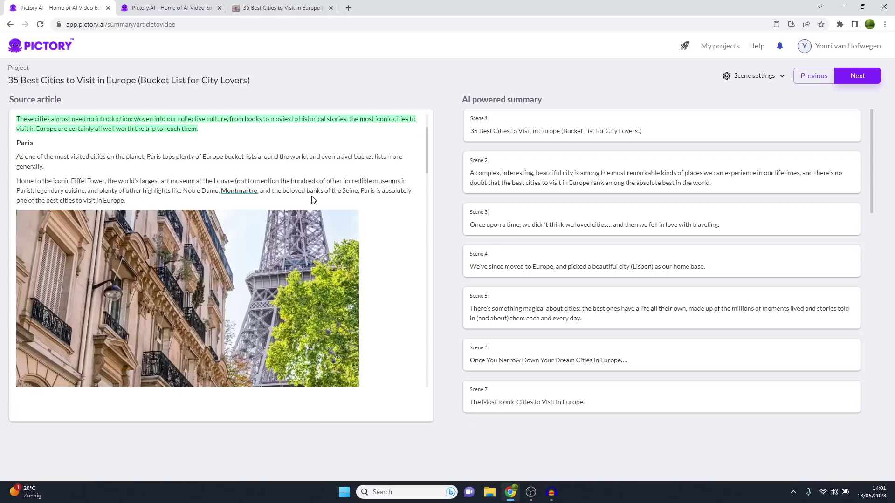
{"action": "left_click", "coordinate": [336, 186]}
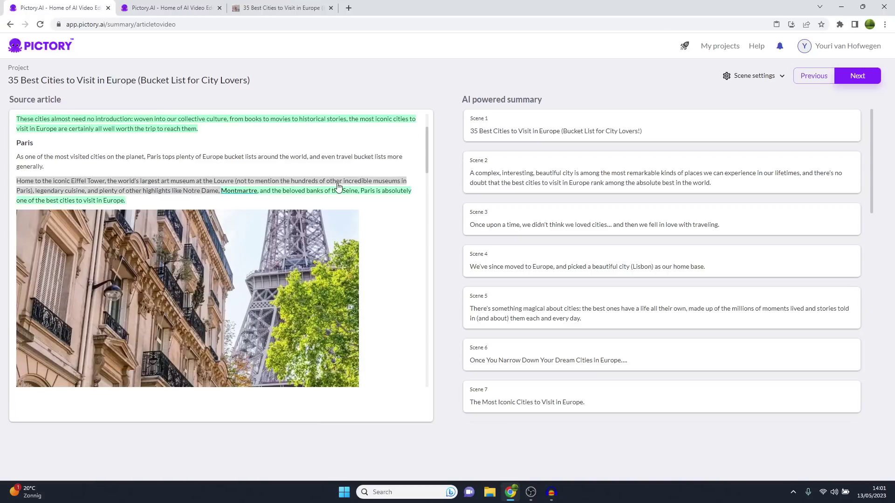
Examine the remaining summary scenes and the article's further city sections, such as Rome, Istanbul, Budapest and Athens
{"action": "scroll", "coordinate": [643, 226], "scroll_direction": "down", "scroll_amount": 5}
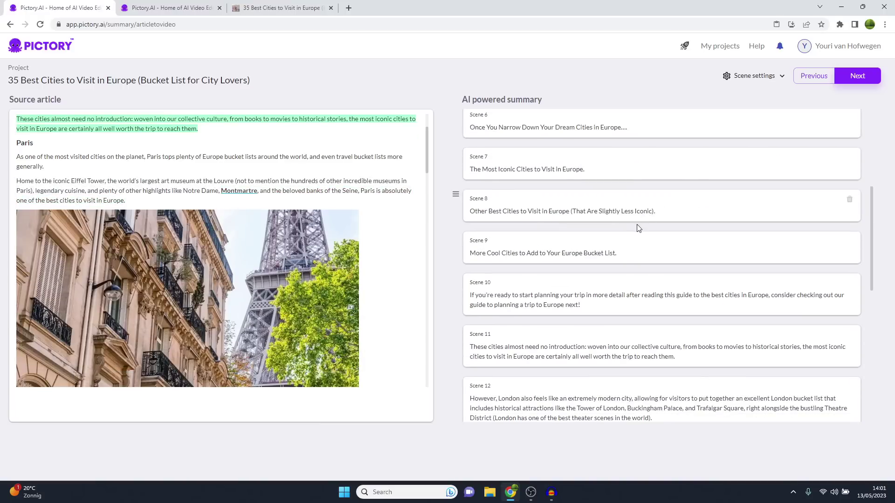
{"action": "scroll", "coordinate": [293, 270], "scroll_direction": "down", "scroll_amount": 10}
{"action": "scroll", "coordinate": [292, 269], "scroll_direction": "down", "scroll_amount": 15}
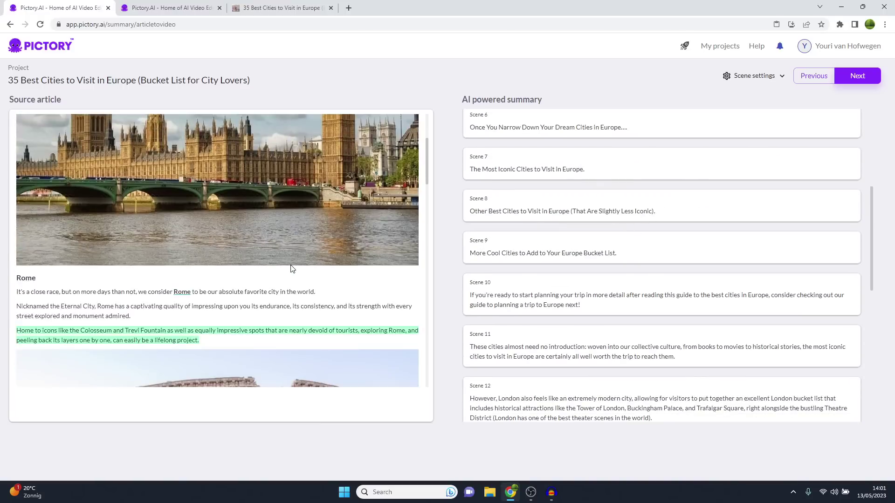
{"action": "scroll", "coordinate": [291, 268], "scroll_direction": "down", "scroll_amount": 12}
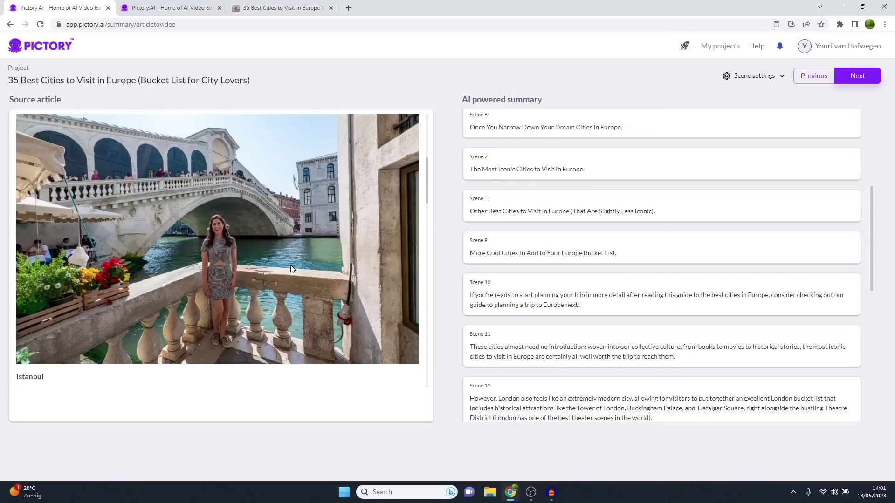
{"action": "scroll", "coordinate": [290, 265], "scroll_direction": "down", "scroll_amount": 15}
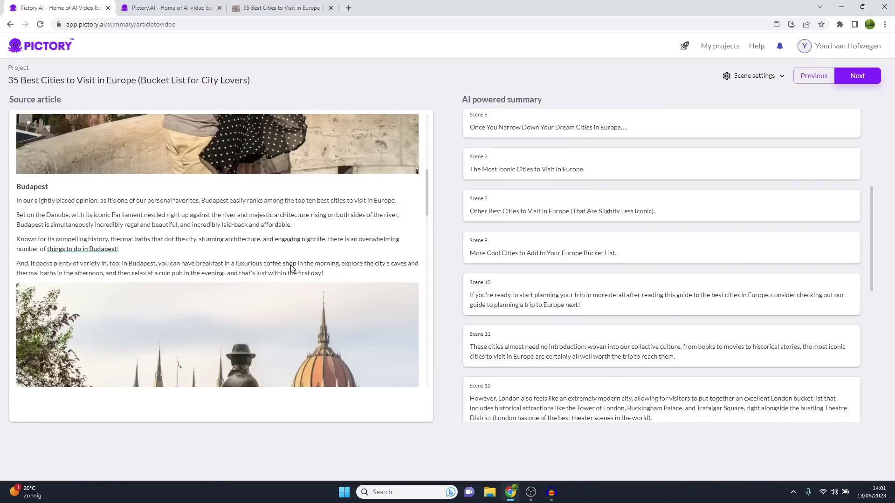
{"action": "scroll", "coordinate": [290, 266], "scroll_direction": "down", "scroll_amount": 8}
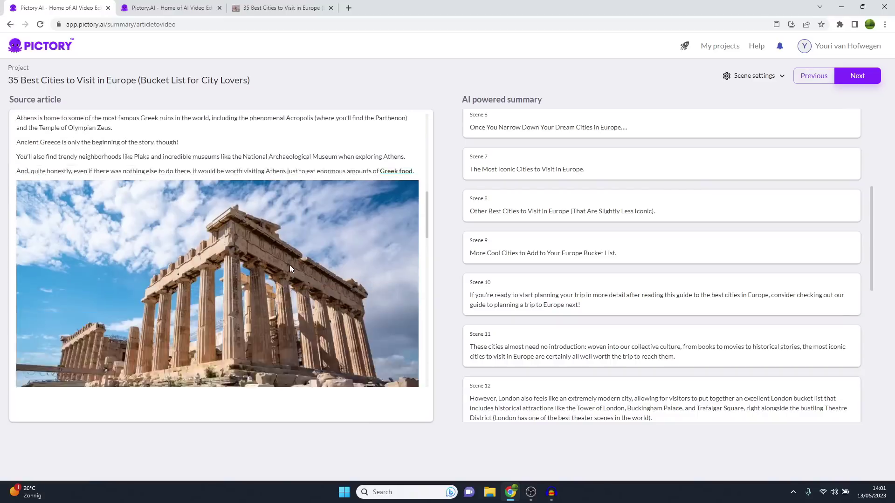
Continue from the summary to the template library and apply the Subtitle Yellow template to the article video
{"action": "left_click", "coordinate": [852, 76]}
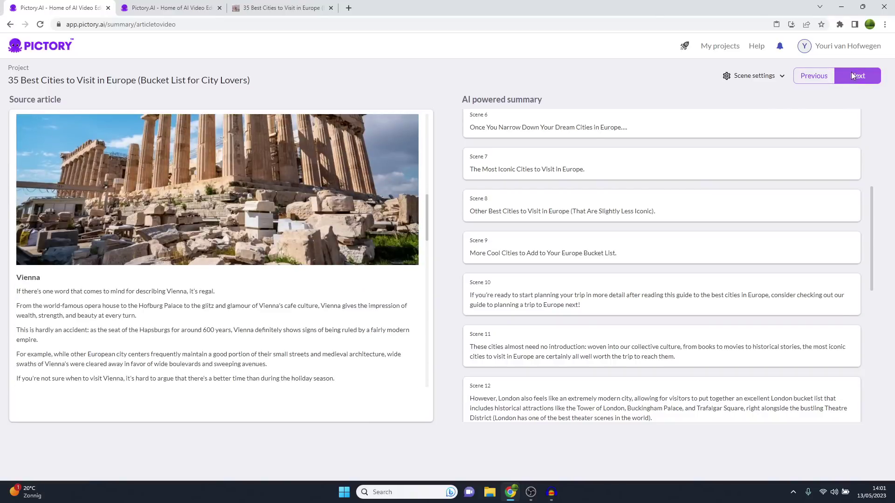
{"action": "scroll", "coordinate": [280, 304], "scroll_direction": "down", "scroll_amount": 2}
{"action": "scroll", "coordinate": [279, 305], "scroll_direction": "down", "scroll_amount": 18}
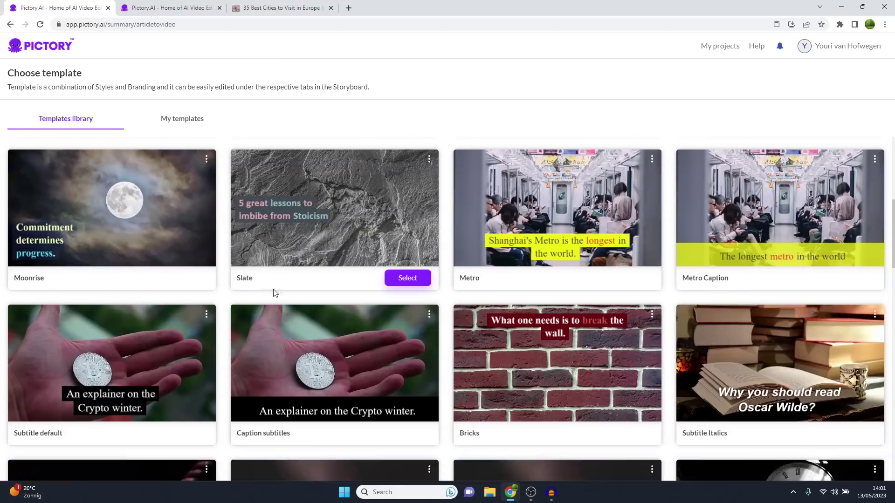
{"action": "scroll", "coordinate": [231, 300], "scroll_direction": "down", "scroll_amount": 5}
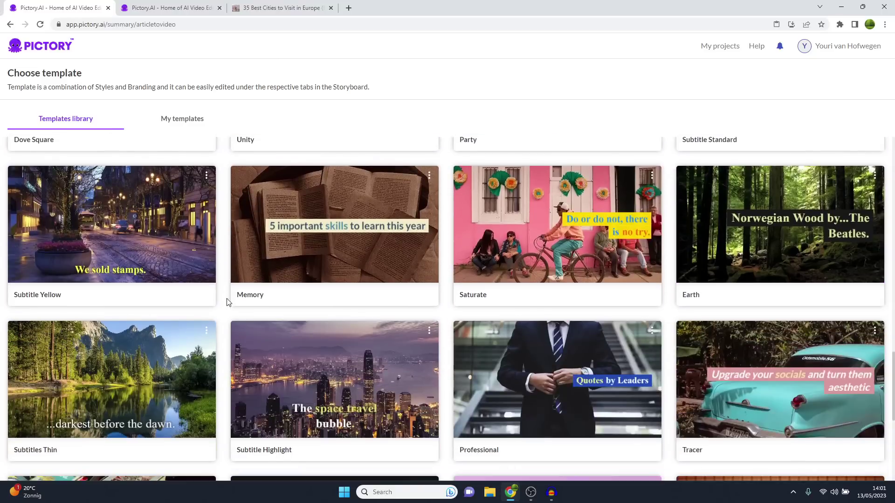
{"action": "left_click", "coordinate": [201, 250]}
{"action": "left_click", "coordinate": [185, 248]}
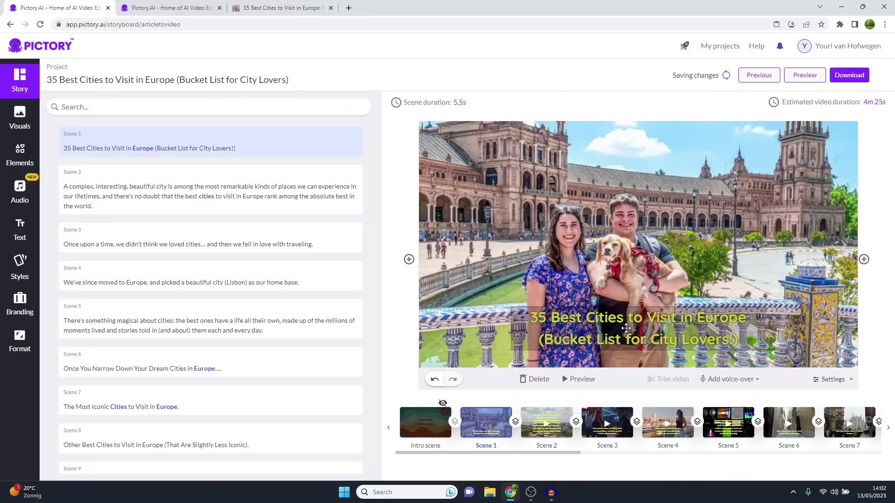
Look through Scenes 2 to 7 in the storyboard to check their visuals and captions
{"action": "left_click", "coordinate": [550, 422]}
{"action": "left_click", "coordinate": [630, 425]}
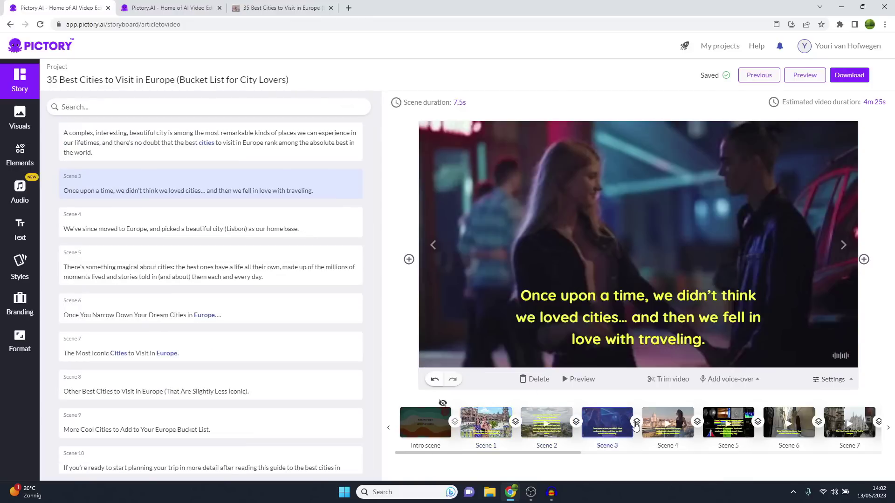
{"action": "left_click", "coordinate": [667, 424]}
{"action": "left_click", "coordinate": [728, 424]}
{"action": "left_click", "coordinate": [794, 424]}
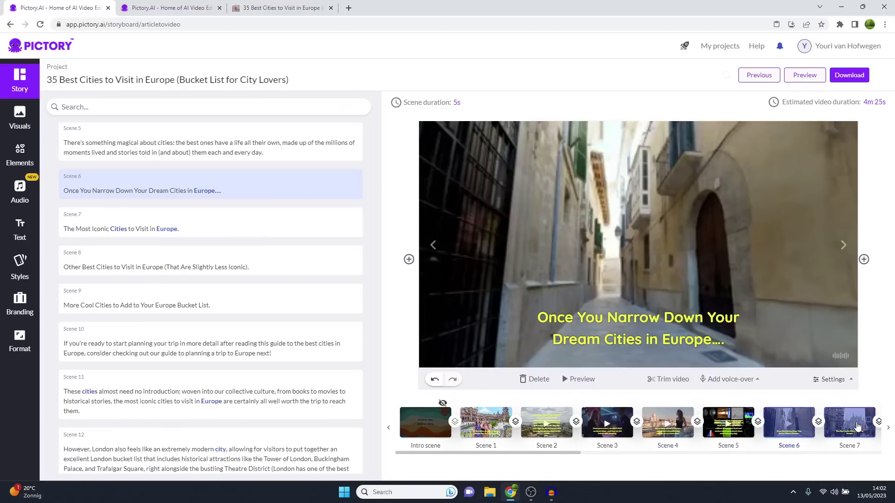
{"action": "left_click", "coordinate": [858, 426]}
Split Scene 2 before "we can experience in our lifetimes" so the sentence spans two scenes
{"action": "left_click", "coordinate": [547, 422]}
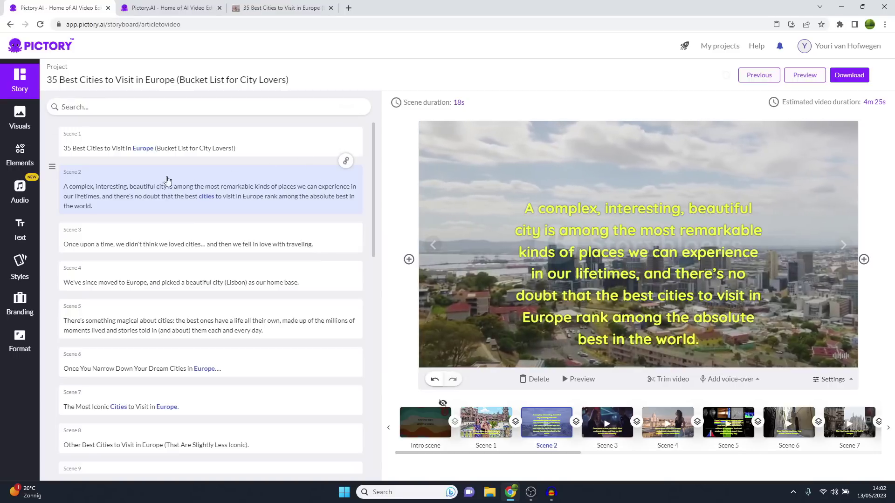
{"action": "left_click", "coordinate": [269, 186]}
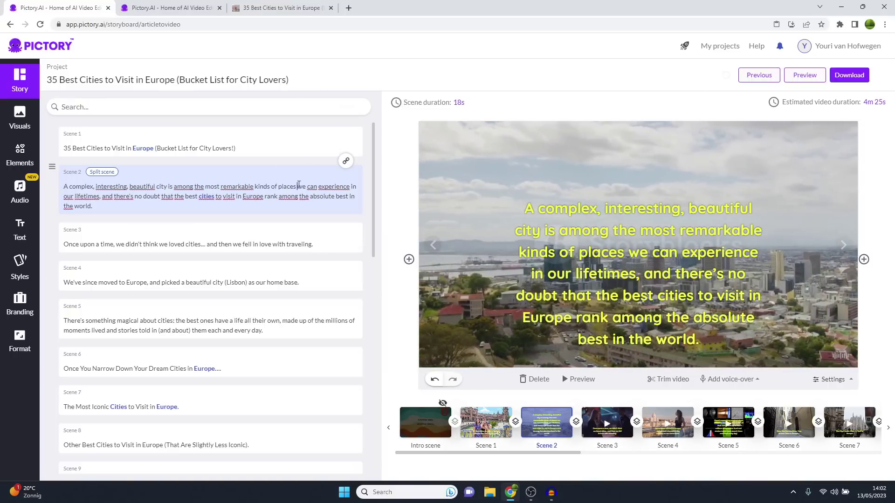
{"action": "left_click", "coordinate": [107, 173]}
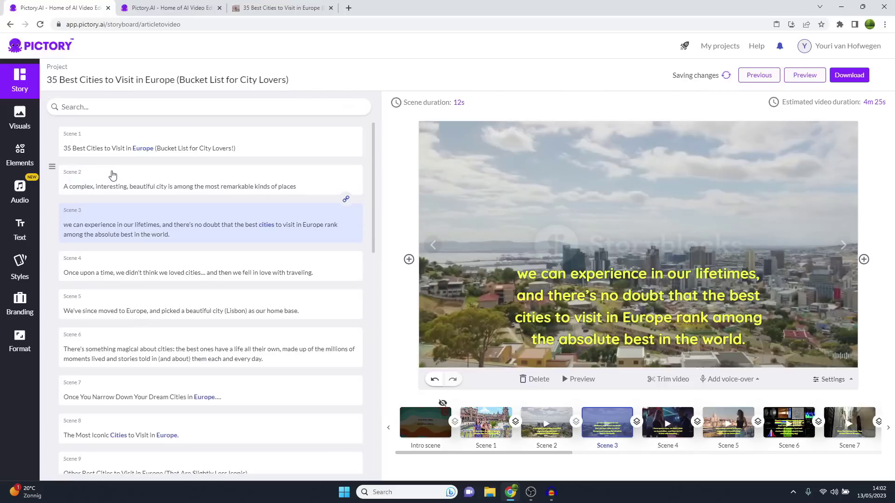
Set Scene 2's caption font size to 22 and move the caption lower in the frame
{"action": "left_click", "coordinate": [664, 292]}
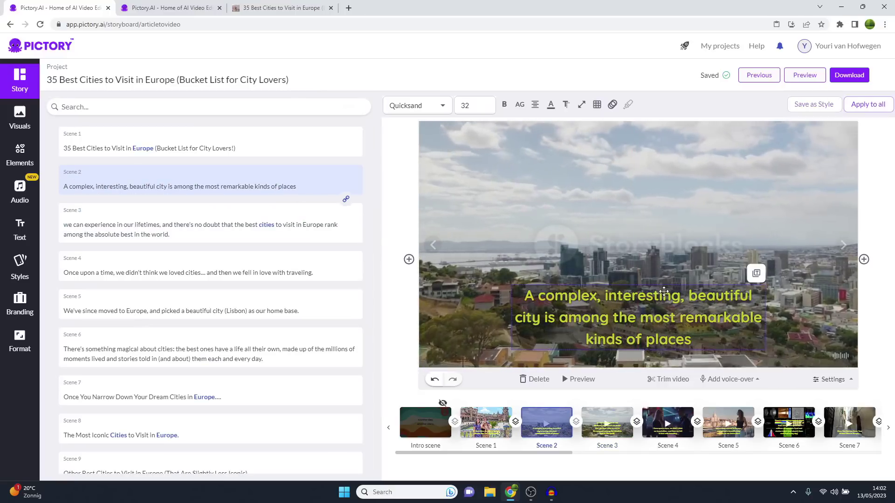
{"action": "left_click", "coordinate": [480, 105]}
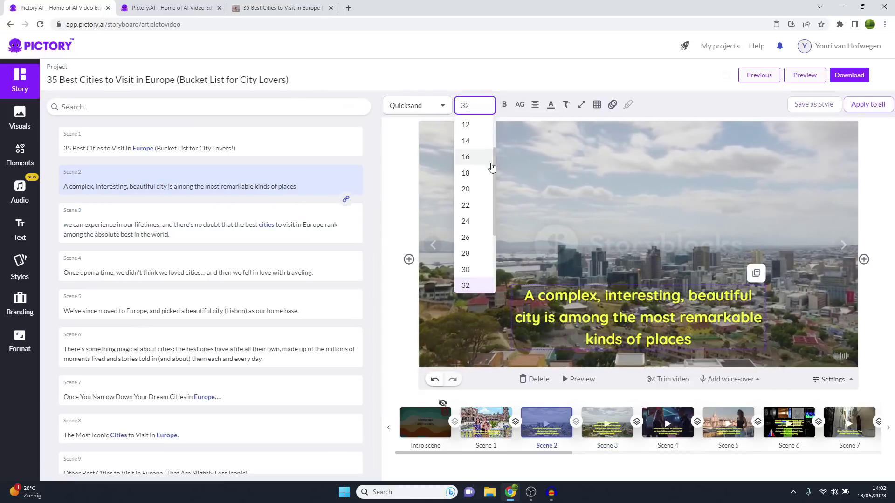
{"action": "left_click", "coordinate": [468, 239]}
{"action": "left_click", "coordinate": [482, 106]}
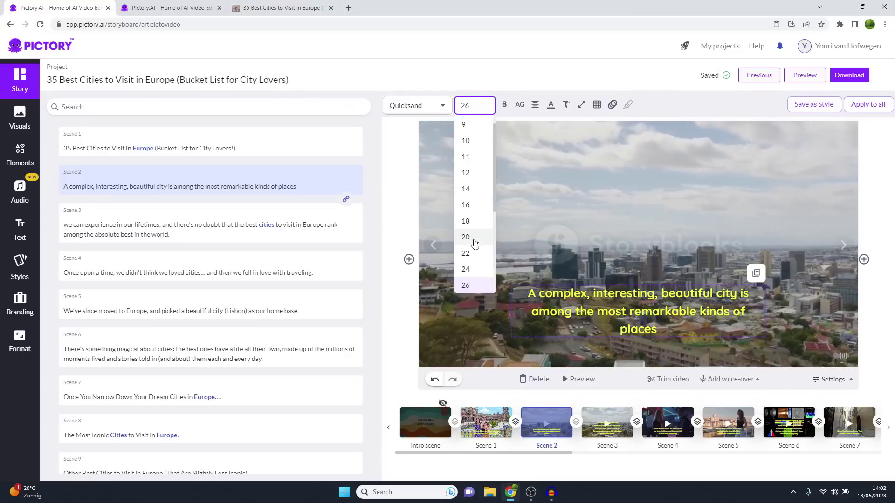
{"action": "left_click", "coordinate": [469, 253]}
{"action": "left_click_drag", "start_coordinate": [657, 305], "coordinate": [656, 330]}
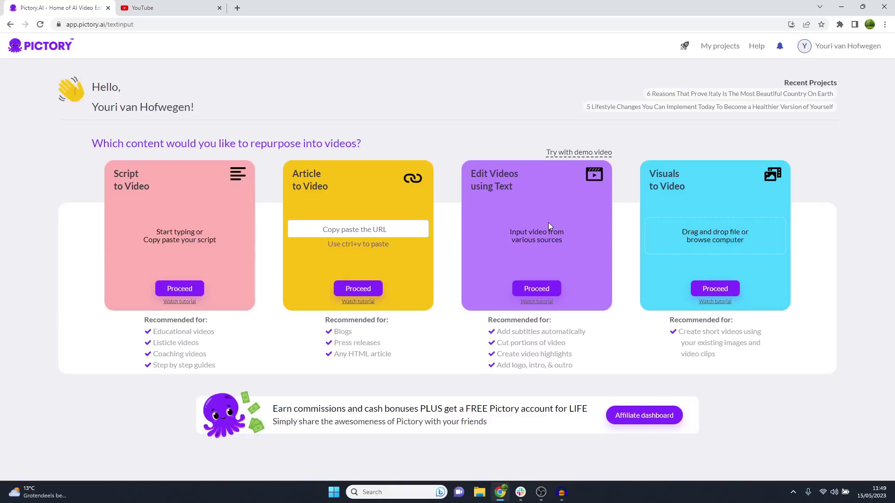
Open Edit Videos using Text, check the available video languages, and load the demo video with English, US kept
{"action": "left_click", "coordinate": [517, 293]}
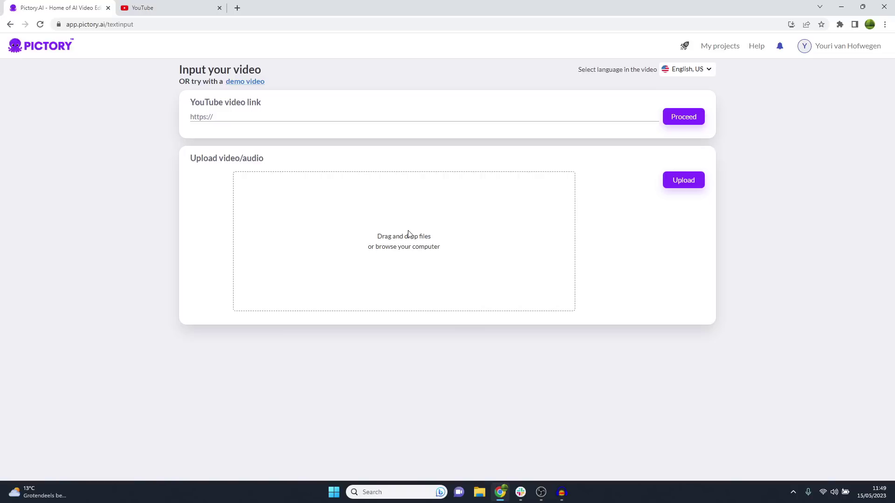
{"action": "left_click", "coordinate": [693, 76]}
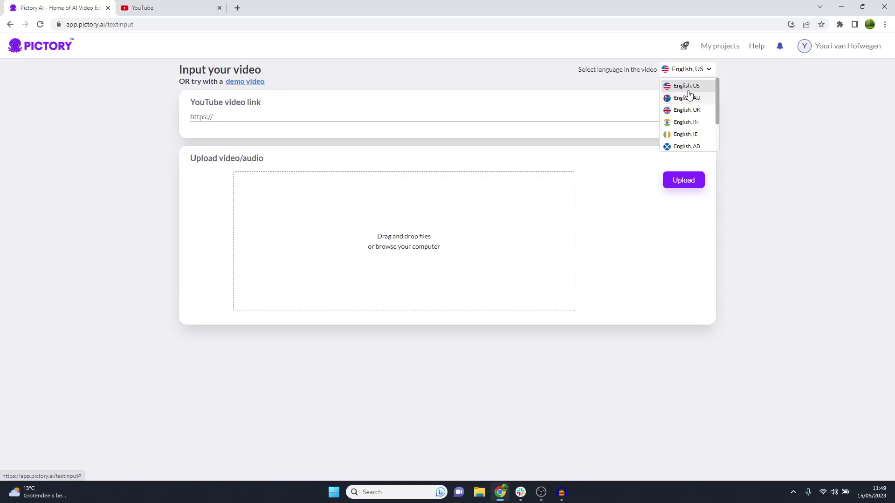
{"action": "scroll", "coordinate": [696, 112], "scroll_direction": "down", "scroll_amount": 2}
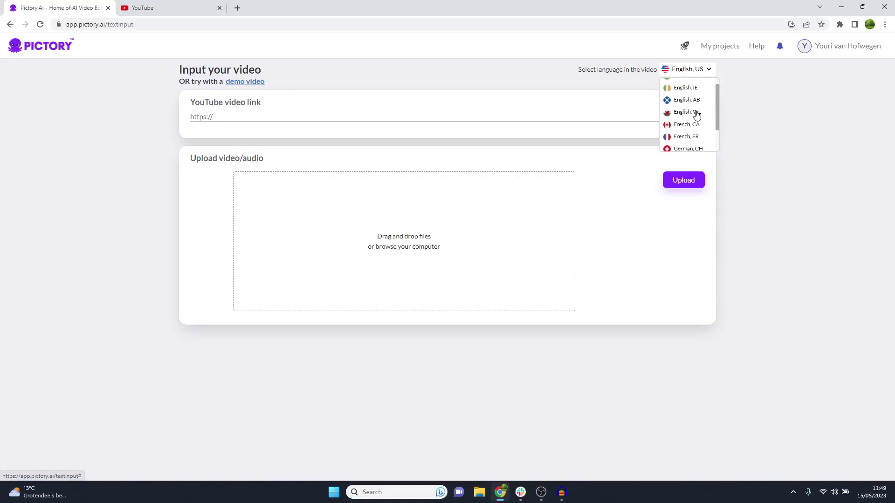
{"action": "scroll", "coordinate": [696, 114], "scroll_direction": "down", "scroll_amount": 4}
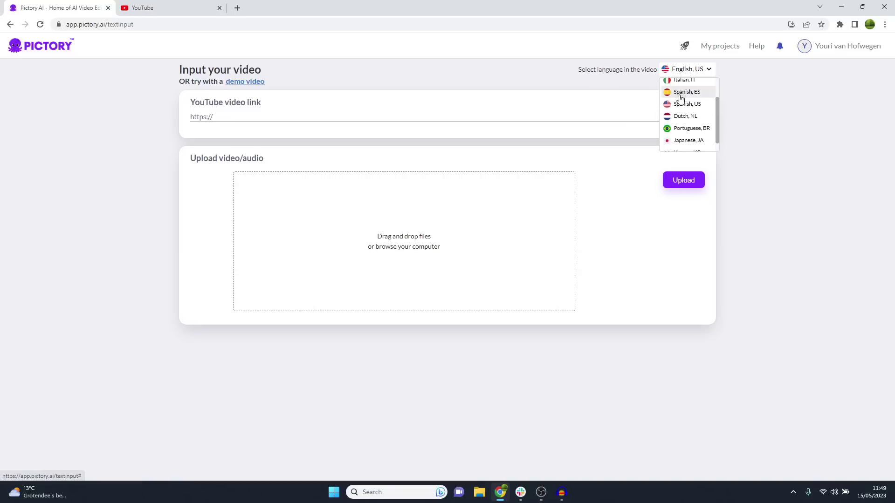
{"action": "scroll", "coordinate": [694, 102], "scroll_direction": "down", "scroll_amount": 2}
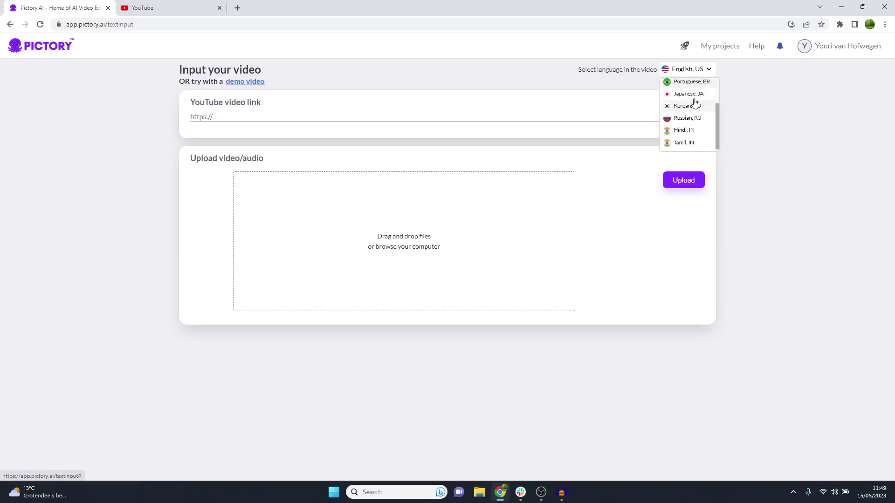
{"action": "left_click", "coordinate": [784, 132]}
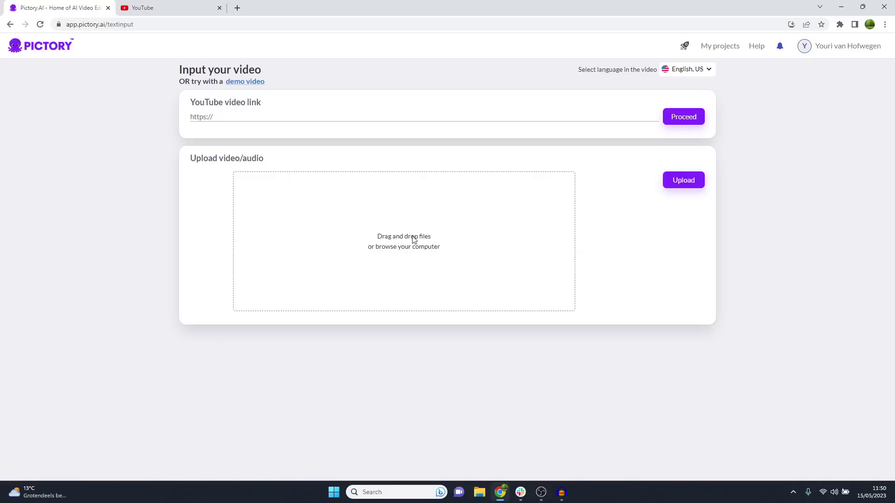
{"action": "left_click", "coordinate": [251, 83]}
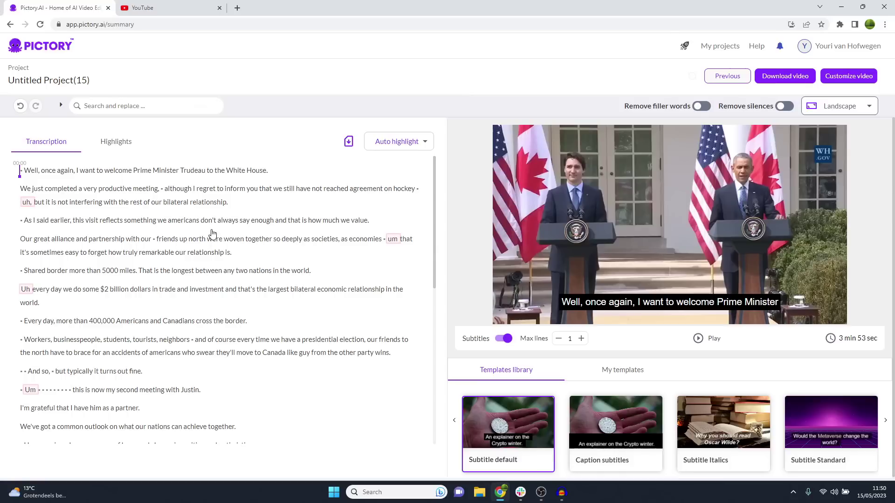
Examine the demo video's transcription, including its marked filler words and silences
{"action": "scroll", "coordinate": [205, 228], "scroll_direction": "down", "scroll_amount": 4}
{"action": "scroll", "coordinate": [198, 229], "scroll_direction": "down", "scroll_amount": 3}
{"action": "scroll", "coordinate": [197, 245], "scroll_direction": "up", "scroll_amount": 10}
{"action": "scroll", "coordinate": [279, 268], "scroll_direction": "down", "scroll_amount": 1}
{"action": "scroll", "coordinate": [244, 268], "scroll_direction": "up", "scroll_amount": 1}
{"action": "scroll", "coordinate": [91, 270], "scroll_direction": "down", "scroll_amount": 2}
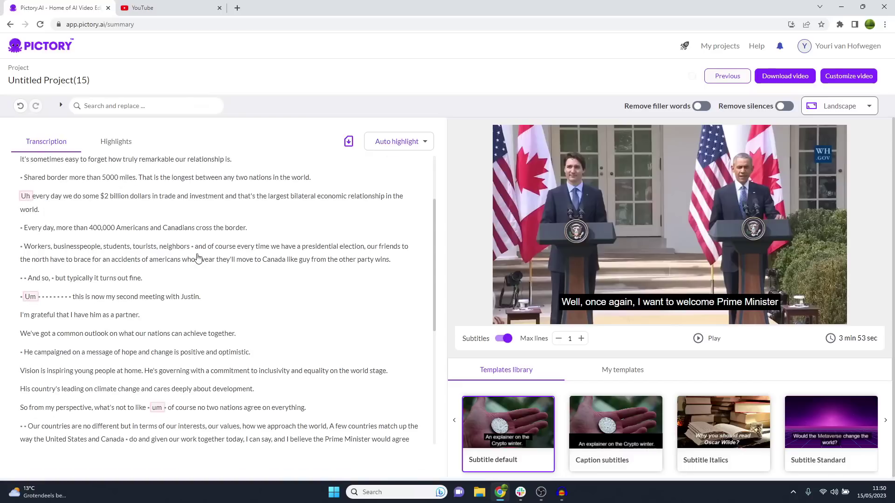
{"action": "scroll", "coordinate": [195, 257], "scroll_direction": "down", "scroll_amount": 4}
{"action": "scroll", "coordinate": [331, 267], "scroll_direction": "up", "scroll_amount": 6}
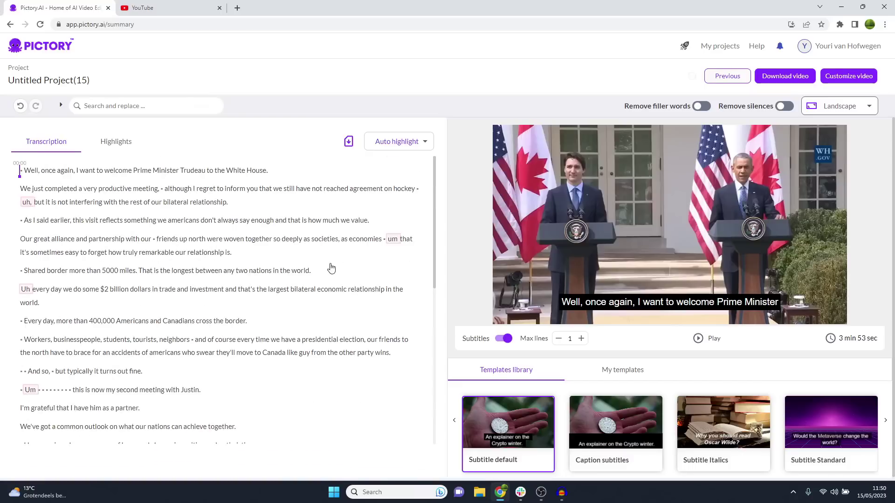
Remove the filler words and all silences of more than 2 seconds from the demo video
{"action": "left_click", "coordinate": [701, 106]}
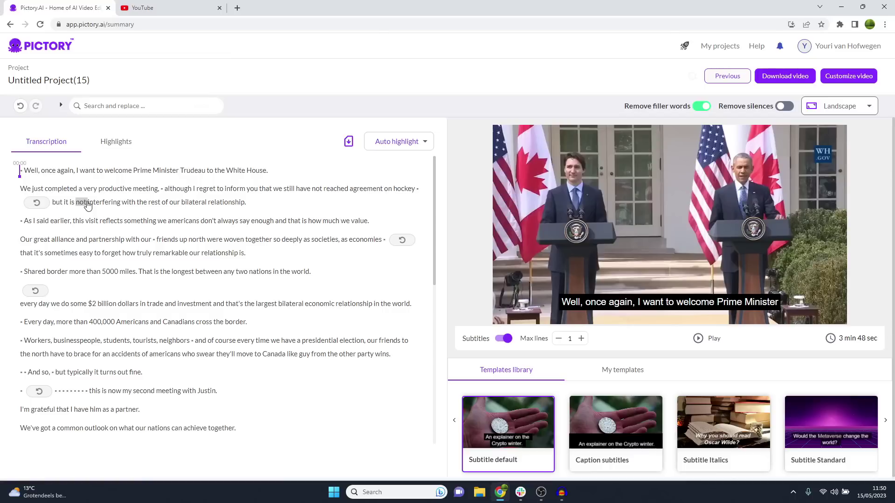
{"action": "left_click", "coordinate": [785, 107]}
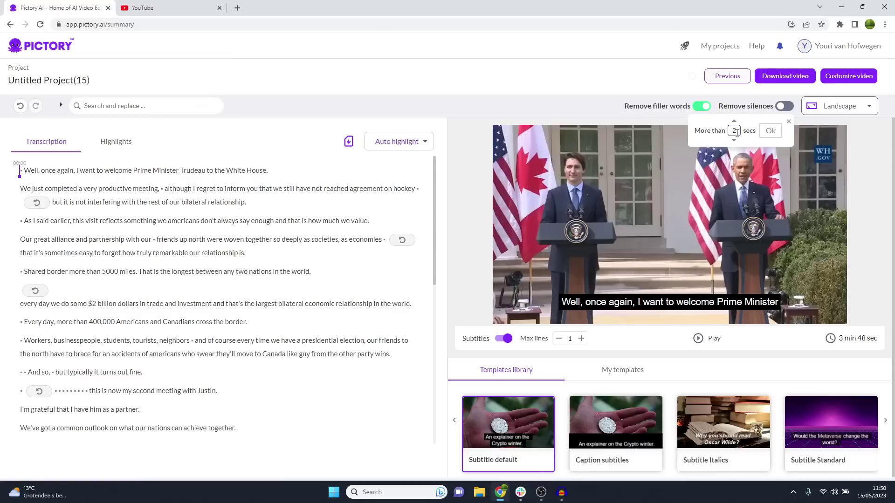
{"action": "left_click", "coordinate": [770, 132]}
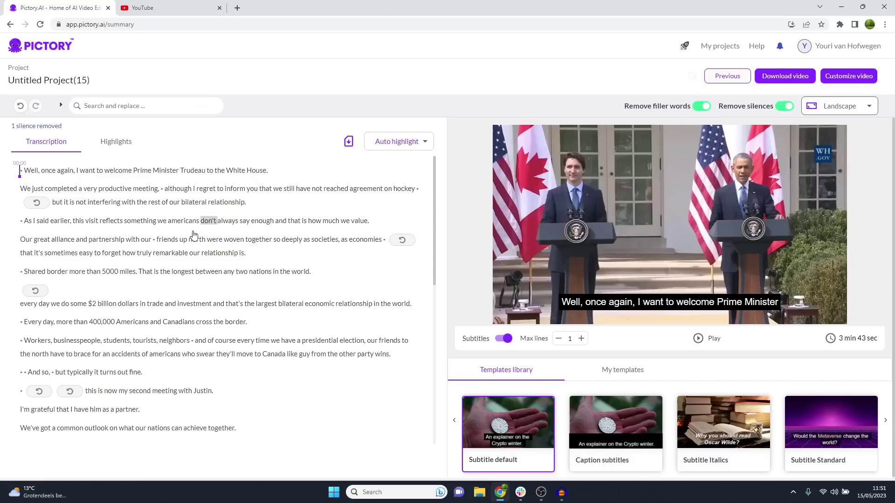
{"action": "scroll", "coordinate": [280, 257], "scroll_direction": "down", "scroll_amount": 7}
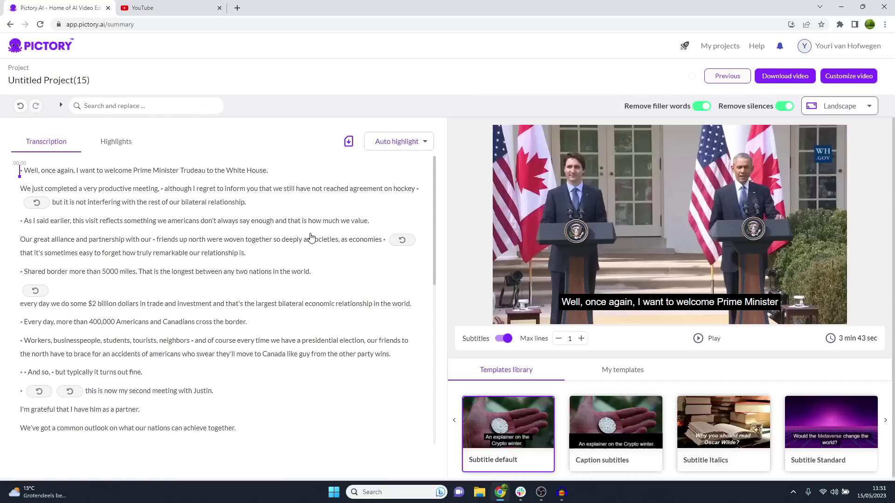
{"action": "mouse_move", "coordinate": [778, 114]}
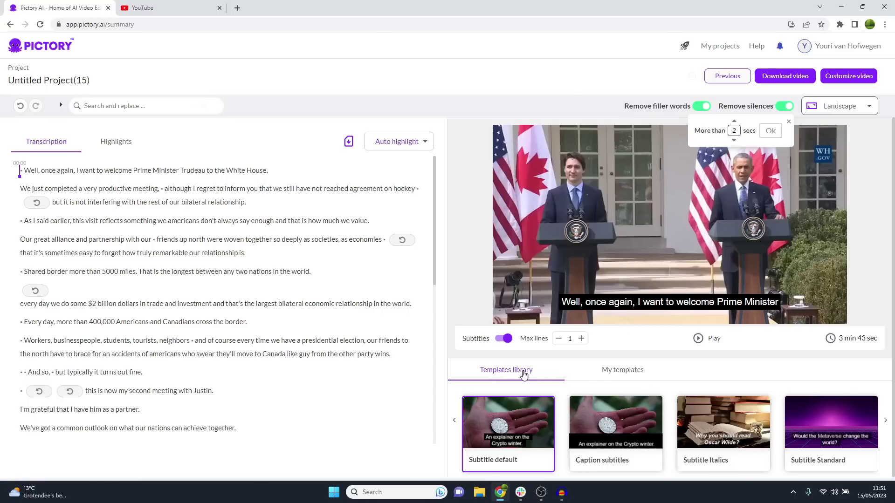
Try the Subtitles Thin template and settle on Subtitle Yellow for the demo video's subtitles
{"action": "left_click", "coordinate": [886, 422]}
{"action": "left_click", "coordinate": [718, 433]}
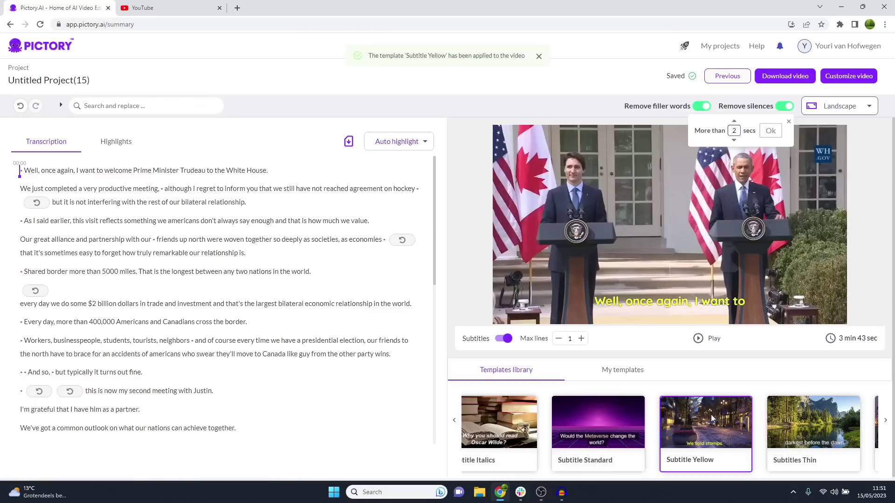
{"action": "left_click", "coordinate": [805, 423]}
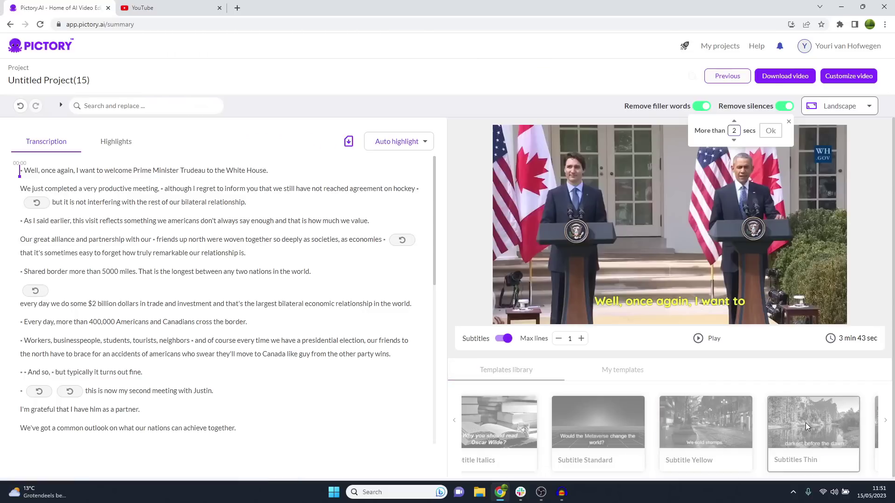
{"action": "left_click", "coordinate": [705, 431]}
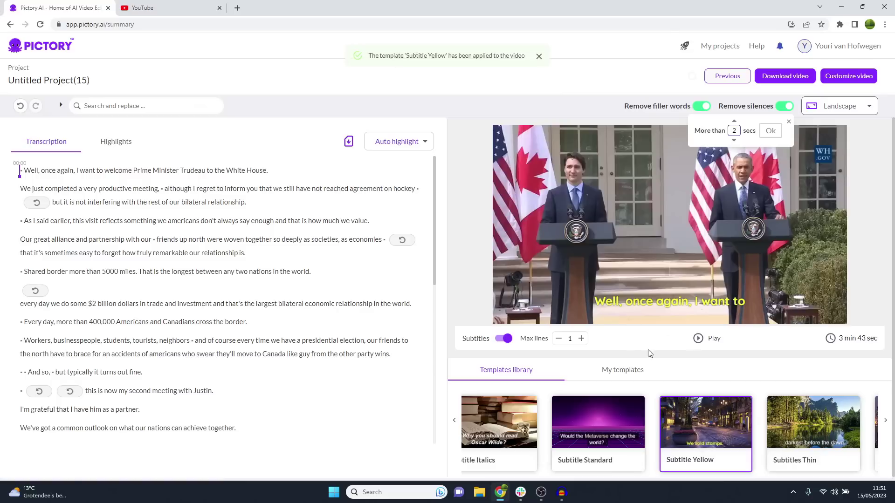
Try the video without subtitles and with up to 4 subtitle lines, restoring subtitles on with a maximum of 1 line
{"action": "left_click", "coordinate": [508, 340]}
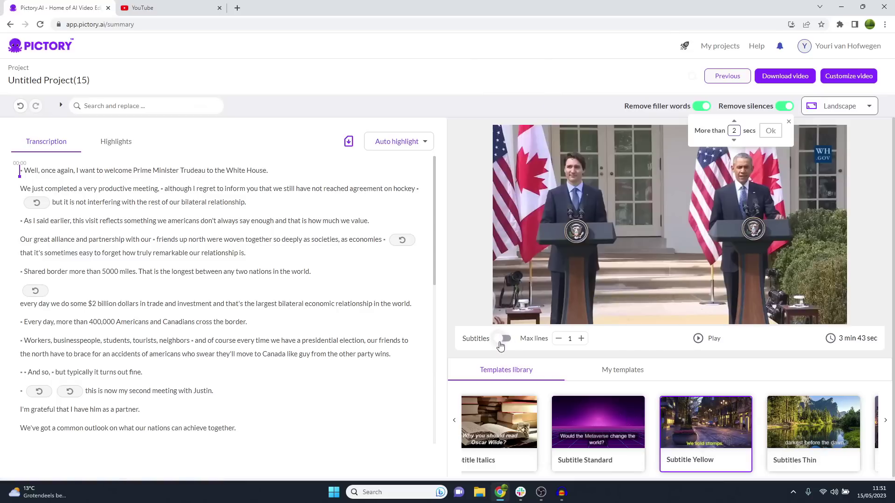
{"action": "left_click", "coordinate": [505, 340]}
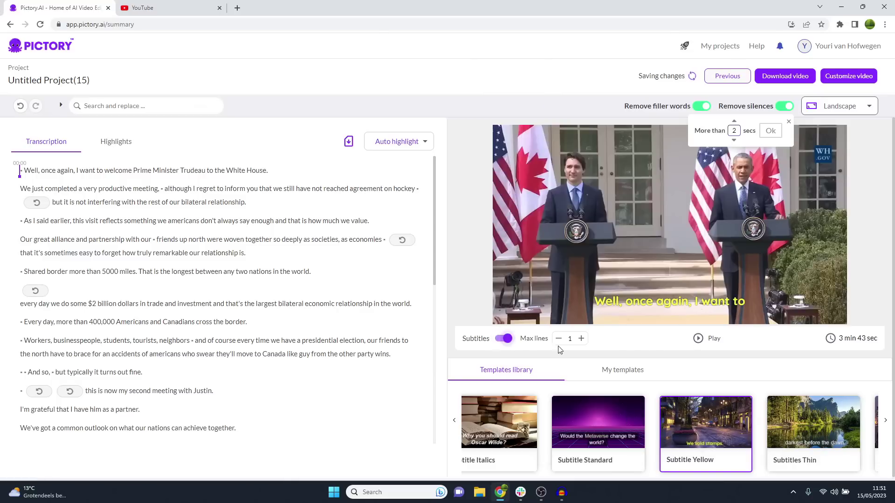
{"action": "left_click", "coordinate": [581, 338]}
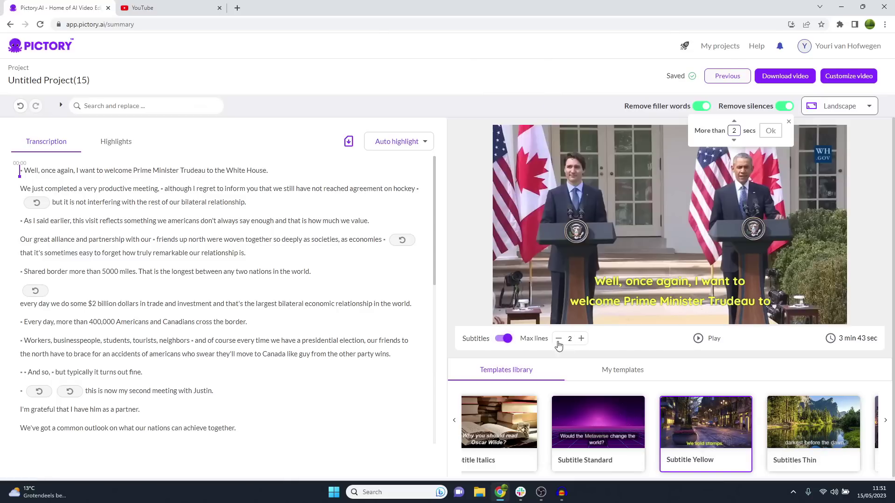
{"action": "left_click", "coordinate": [581, 339]}
{"action": "left_click", "coordinate": [582, 339]}
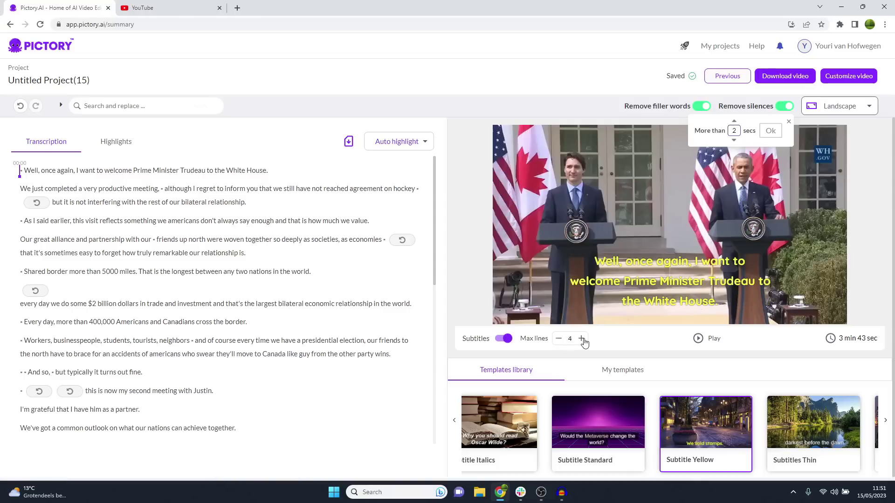
{"action": "left_click", "coordinate": [559, 339]}
{"action": "left_click", "coordinate": [559, 339]}
{"action": "left_click", "coordinate": [559, 339]}
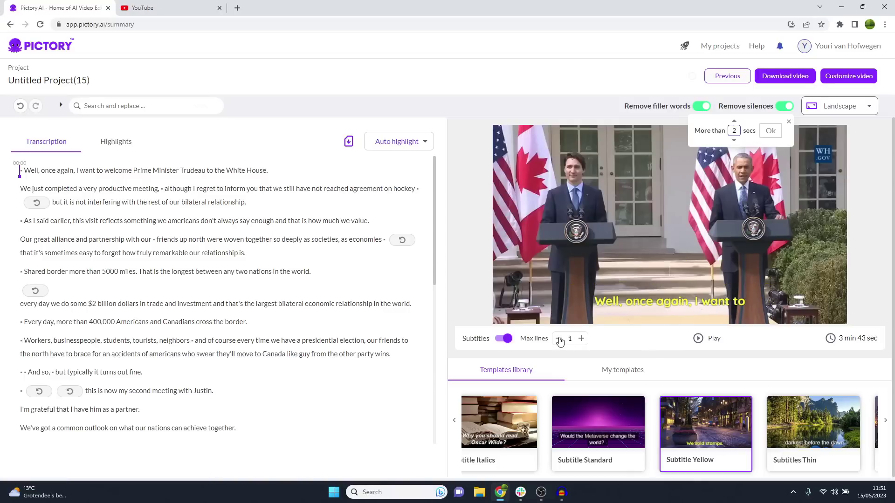
Play back the start of the demo video in short stretches to check its subtitles and silence cleanup
{"action": "left_click", "coordinate": [581, 339]}
{"action": "left_click", "coordinate": [558, 340]}
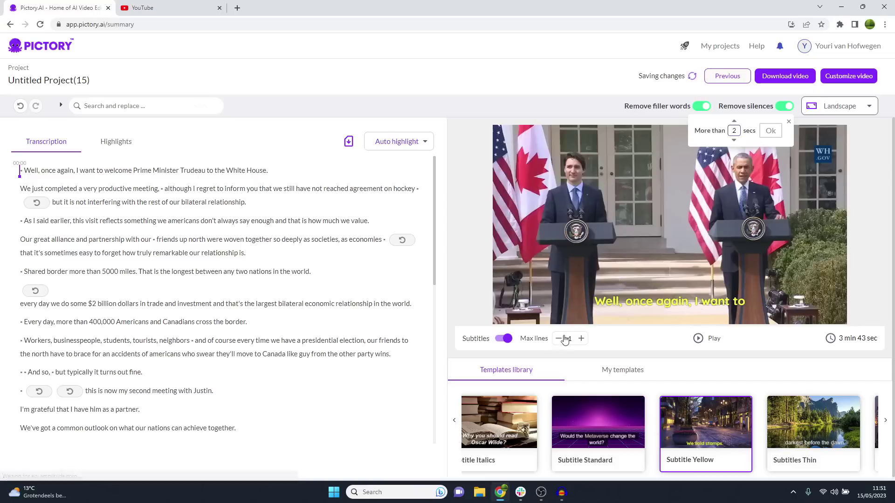
{"action": "left_click", "coordinate": [712, 341]}
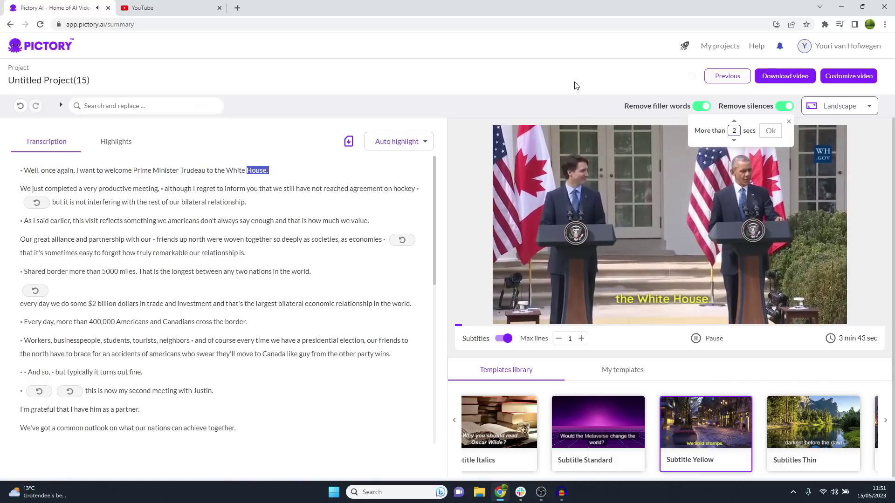
{"action": "left_click", "coordinate": [699, 339]}
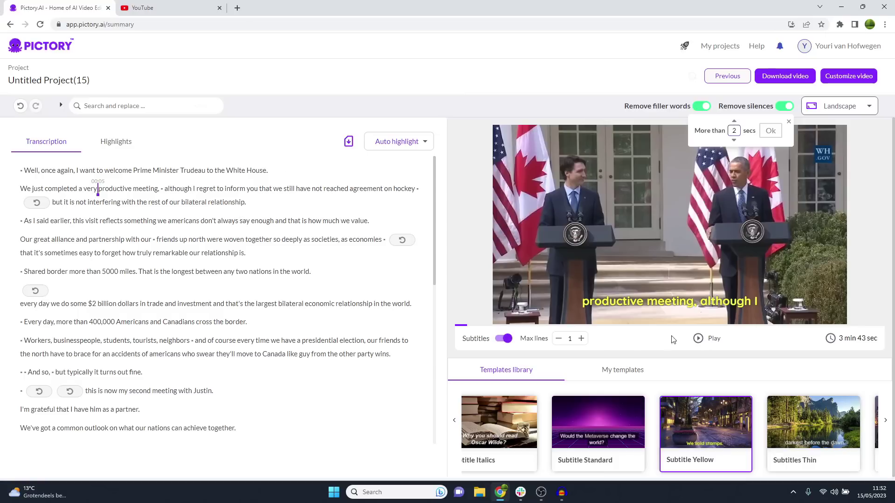
{"action": "left_click", "coordinate": [699, 339]}
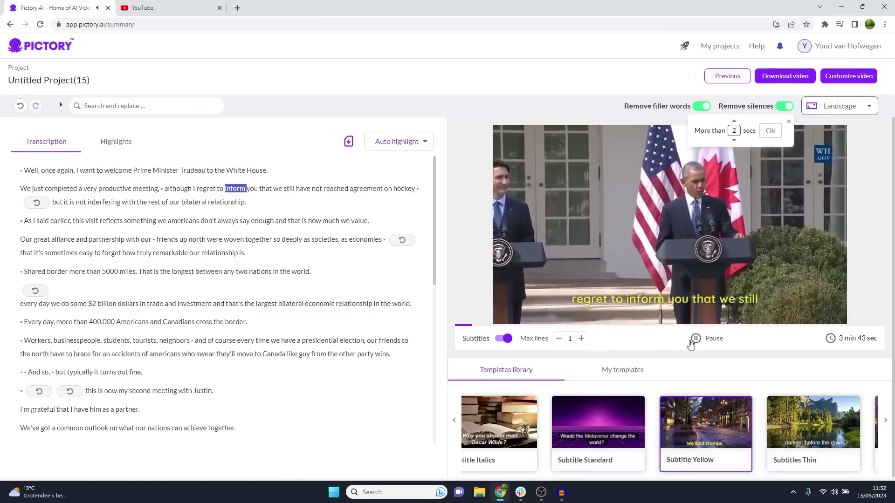
{"action": "left_click", "coordinate": [694, 339]}
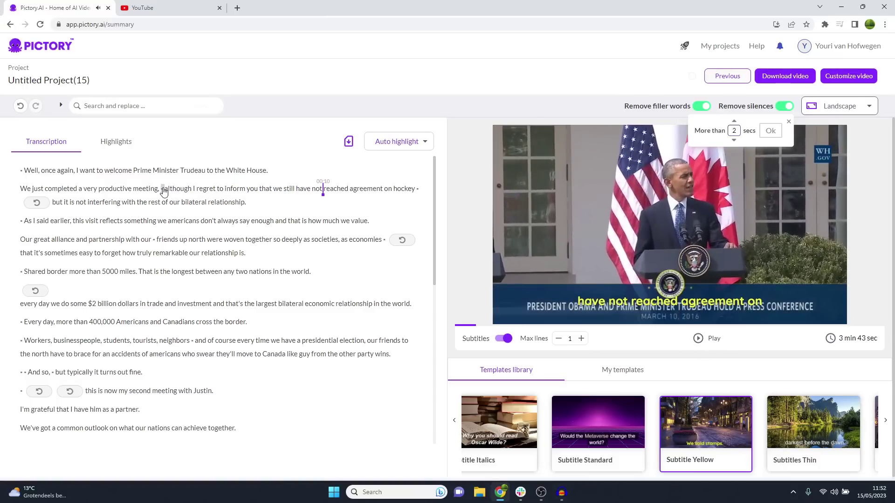
{"action": "mouse_move", "coordinate": [163, 192]}
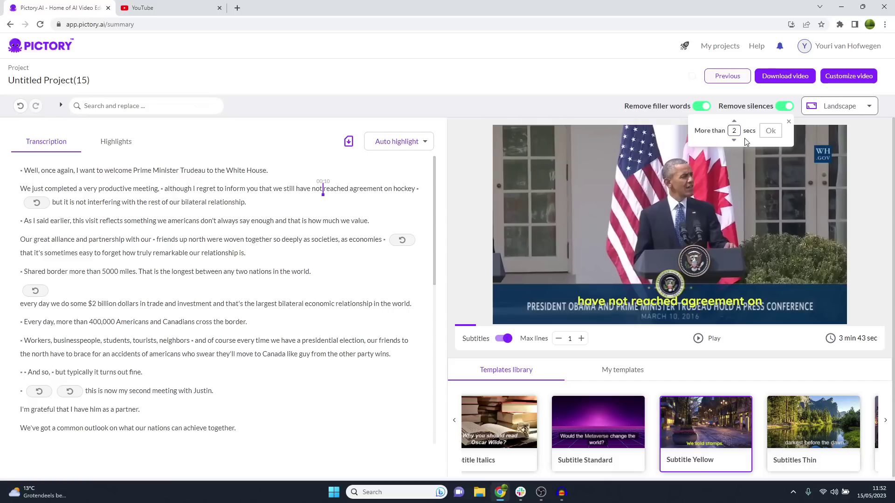
Remove the remaining shorter silences from the demo video, play it back from the beginning, and review the transcription
{"action": "left_click", "coordinate": [770, 131]}
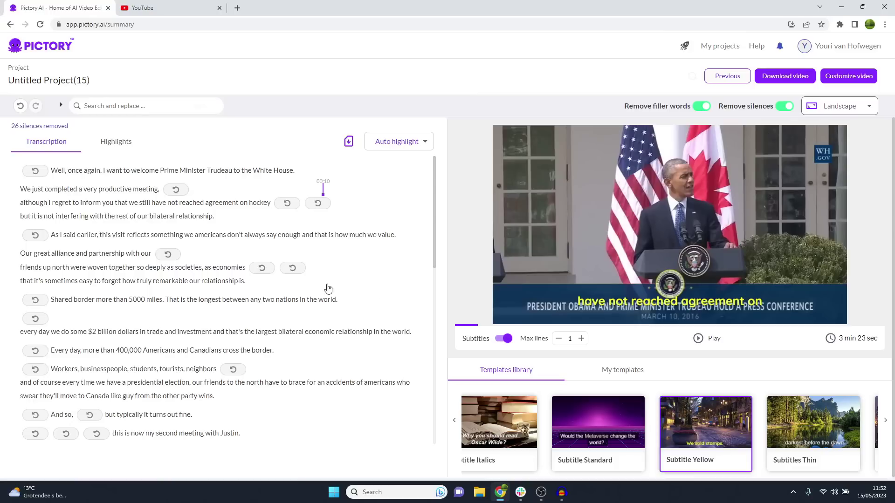
{"action": "left_click", "coordinate": [55, 173]}
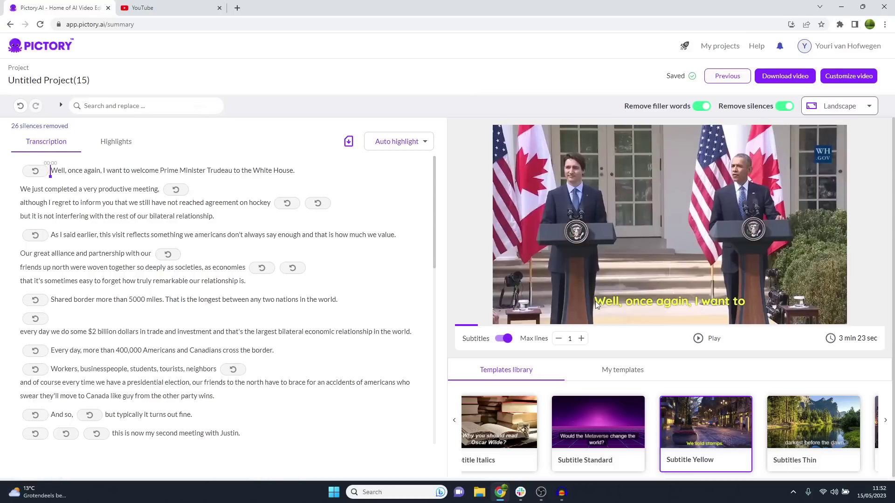
{"action": "left_click", "coordinate": [701, 341]}
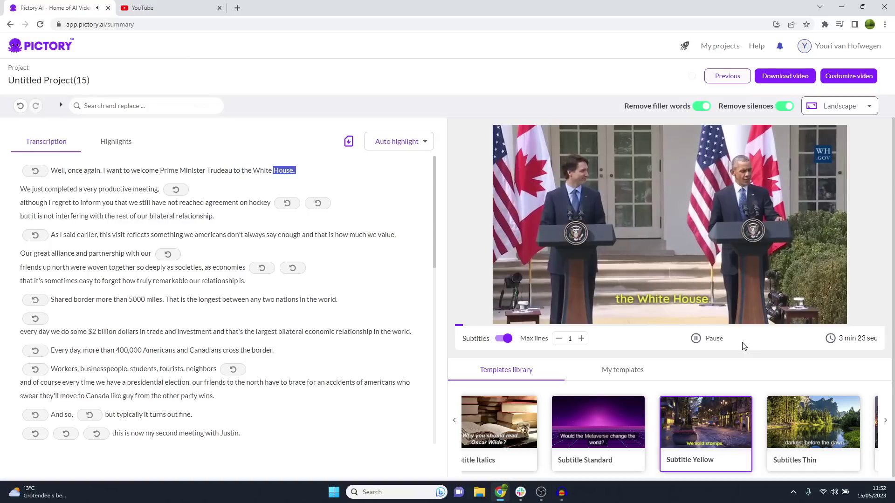
{"action": "left_click", "coordinate": [695, 338]}
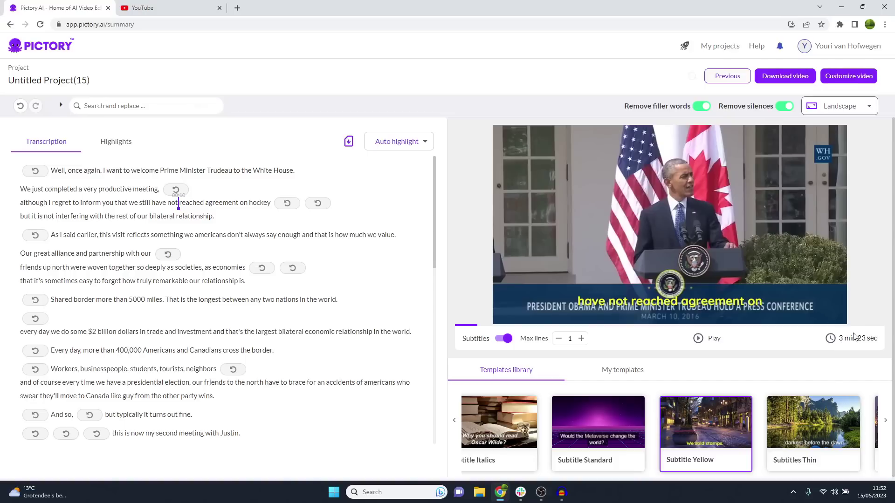
{"action": "scroll", "coordinate": [210, 284], "scroll_direction": "down", "scroll_amount": 10}
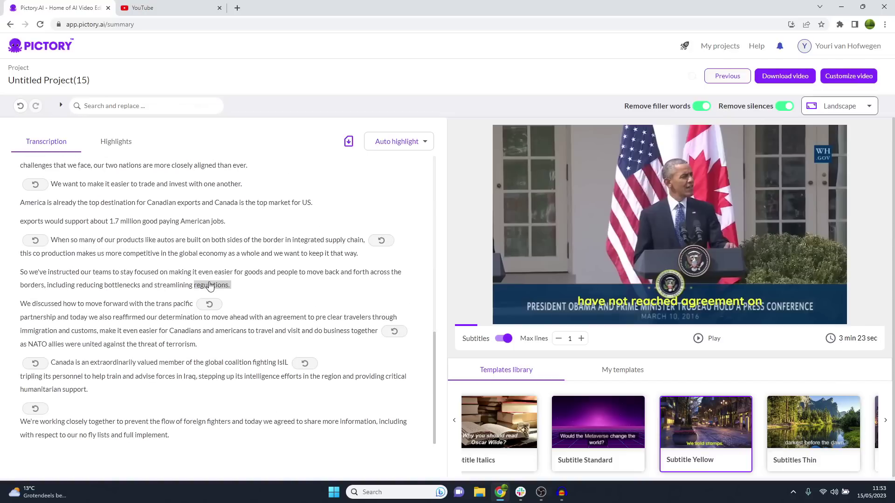
{"action": "scroll", "coordinate": [212, 289], "scroll_direction": "up", "scroll_amount": 10}
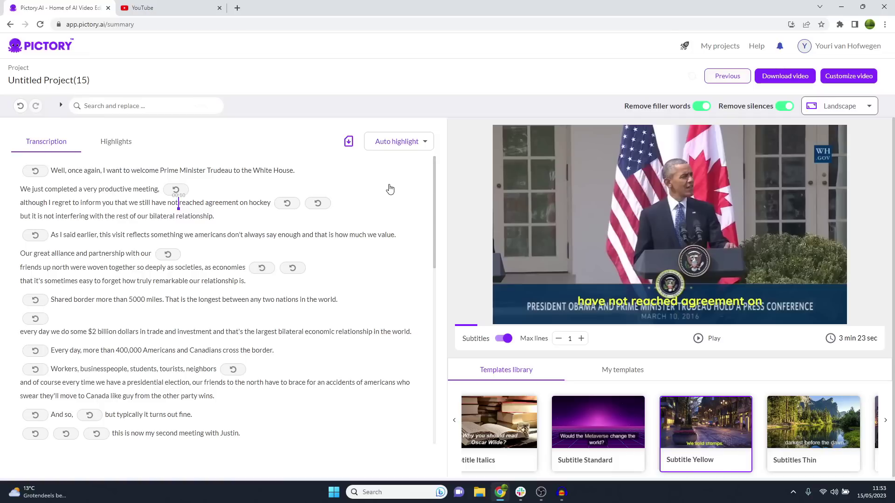
Open the demo video for customization and look through its list of scenes
{"action": "left_click", "coordinate": [854, 76]}
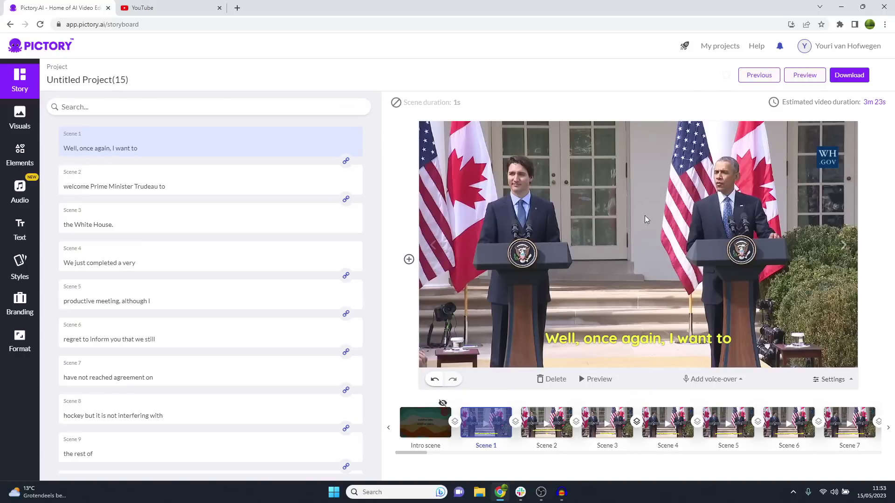
{"action": "scroll", "coordinate": [300, 281], "scroll_direction": "down", "scroll_amount": 10}
{"action": "scroll", "coordinate": [296, 289], "scroll_direction": "up", "scroll_amount": 15}
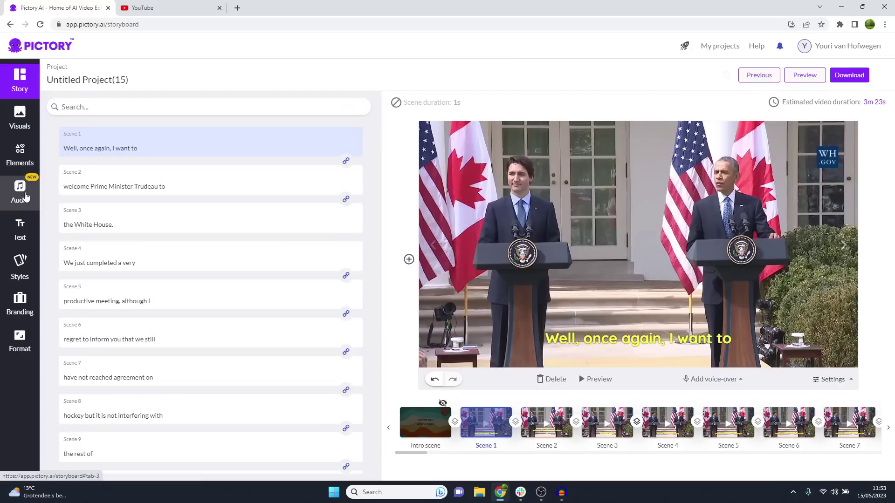
Search the visuals library for "america" and use the Statue of Liberty clip as the visual for Scene 1
{"action": "left_click", "coordinate": [21, 125]}
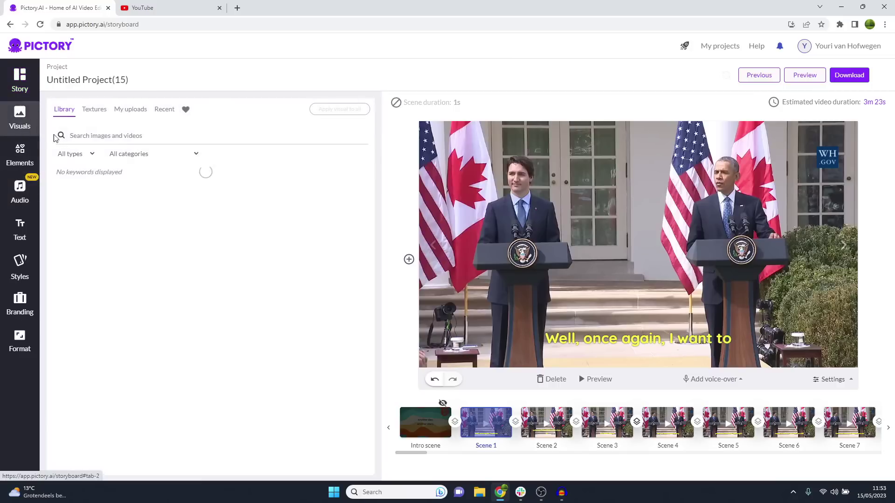
{"action": "left_click", "coordinate": [117, 138]}
{"action": "type", "text": "obmama"}
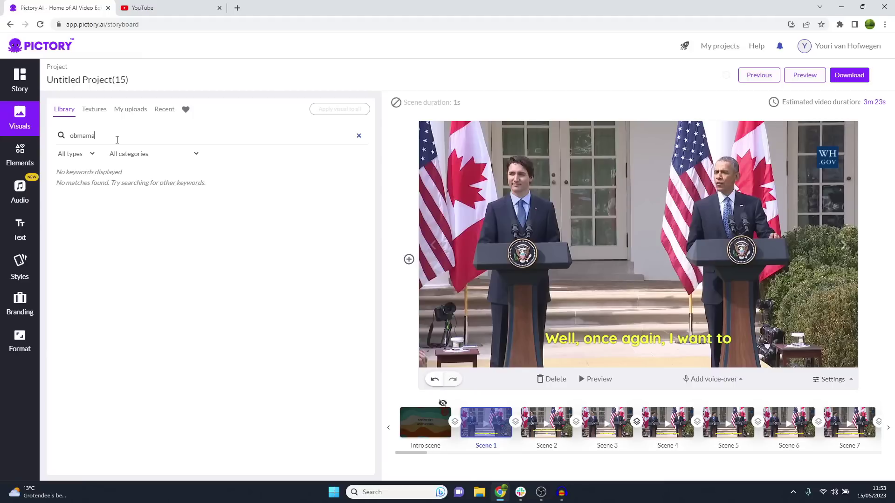
{"action": "key", "text": "ctrl+a"}
{"action": "type", "text": "america"}
{"action": "scroll", "coordinate": [277, 341], "scroll_direction": "up", "scroll_amount": 5}
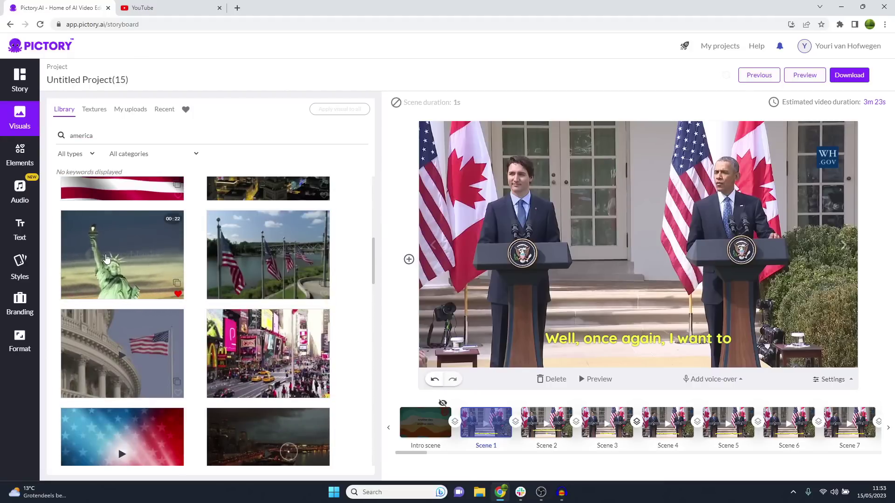
{"action": "left_click", "coordinate": [107, 258]}
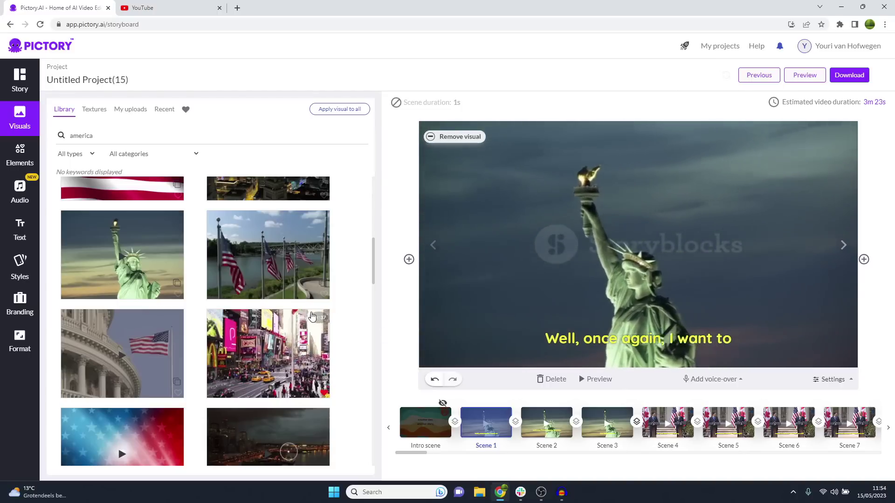
Unlink Scene 1 from Scene 2 and link Scene 3 with Scene 4 in the demo video's story
{"action": "scroll", "coordinate": [312, 317], "scroll_direction": "down", "scroll_amount": 5}
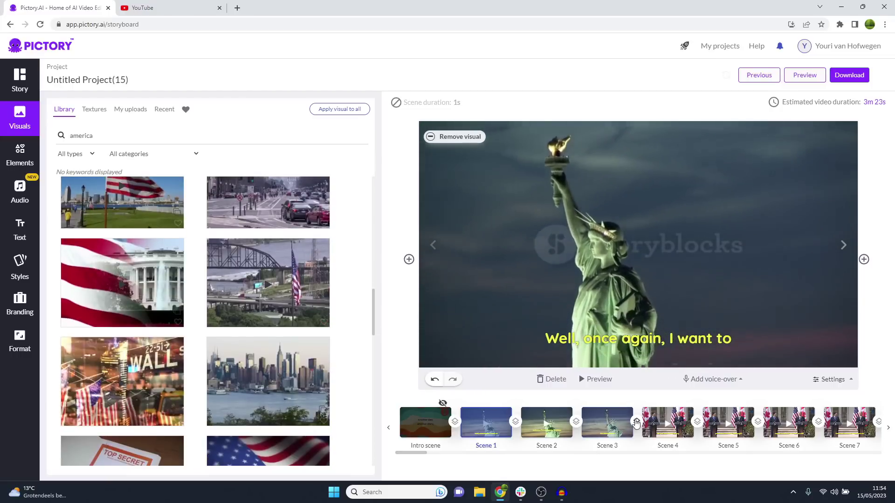
{"action": "left_click", "coordinate": [670, 422]}
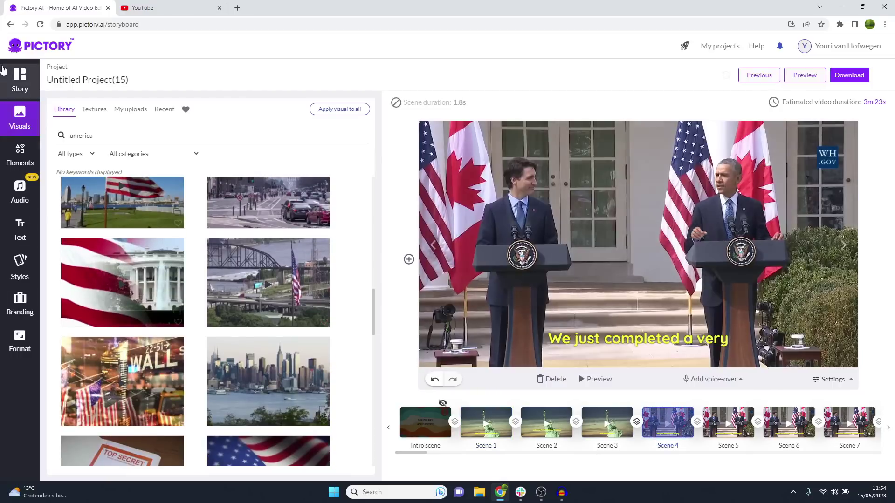
{"action": "left_click", "coordinate": [4, 71]}
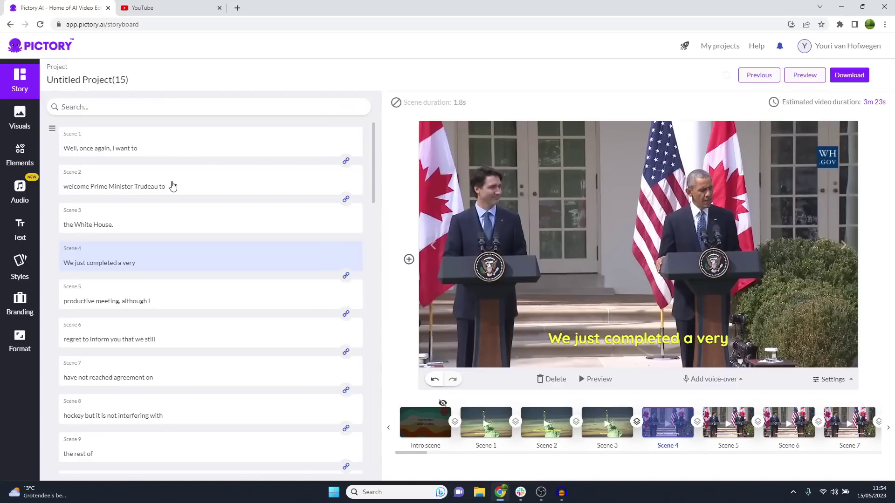
{"action": "left_click", "coordinate": [346, 161]}
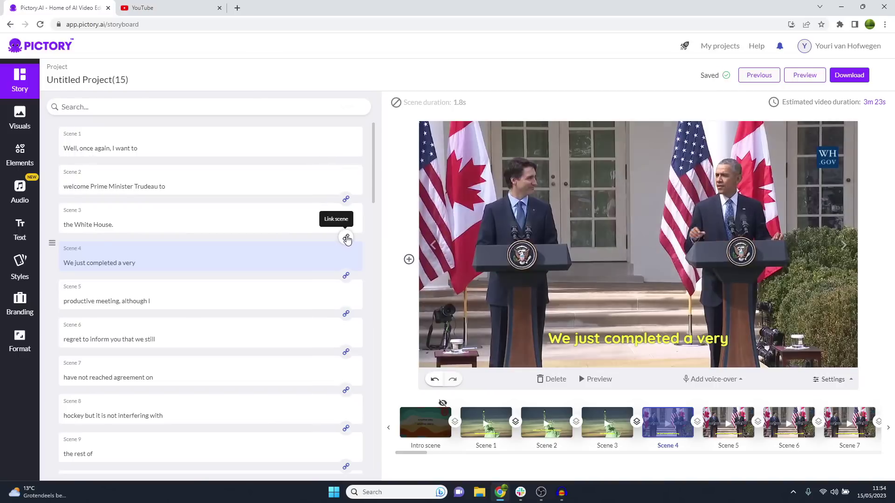
{"action": "left_click", "coordinate": [345, 238]}
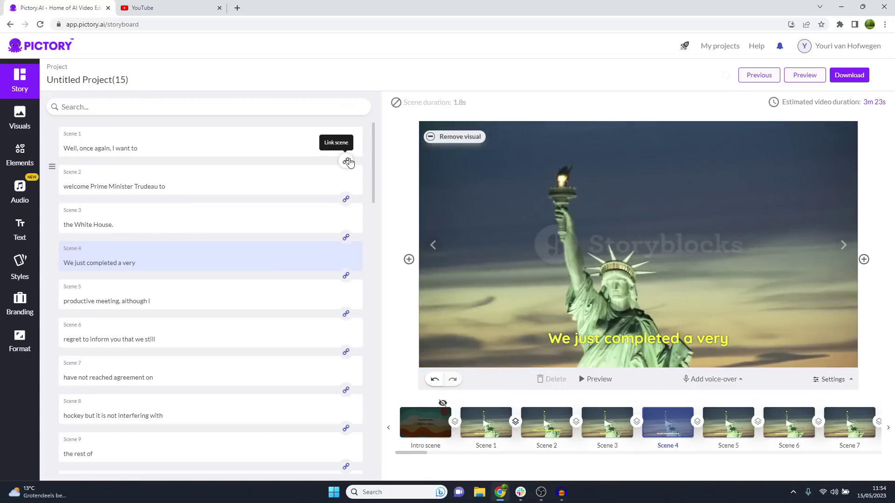
Look through the scene list and the customization options for visuals, elements, audio, text, styles, branding and format
{"action": "scroll", "coordinate": [328, 322], "scroll_direction": "down", "scroll_amount": 10}
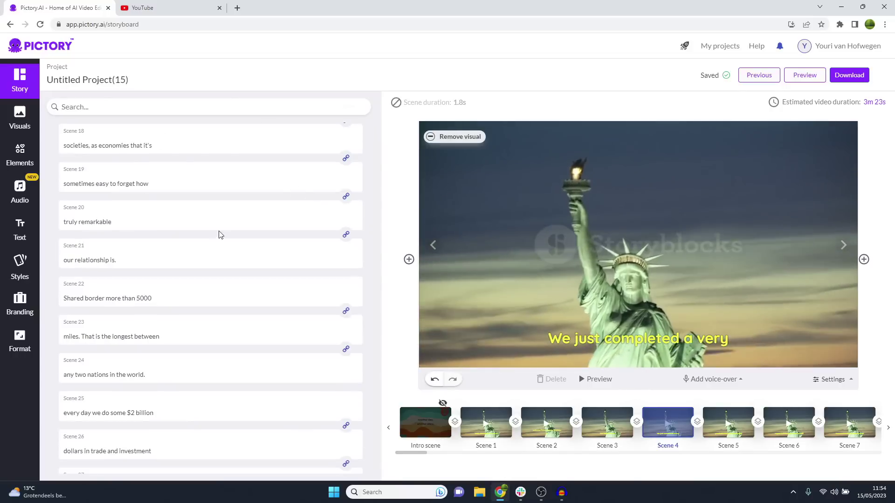
{"action": "scroll", "coordinate": [197, 212], "scroll_direction": "up", "scroll_amount": 5}
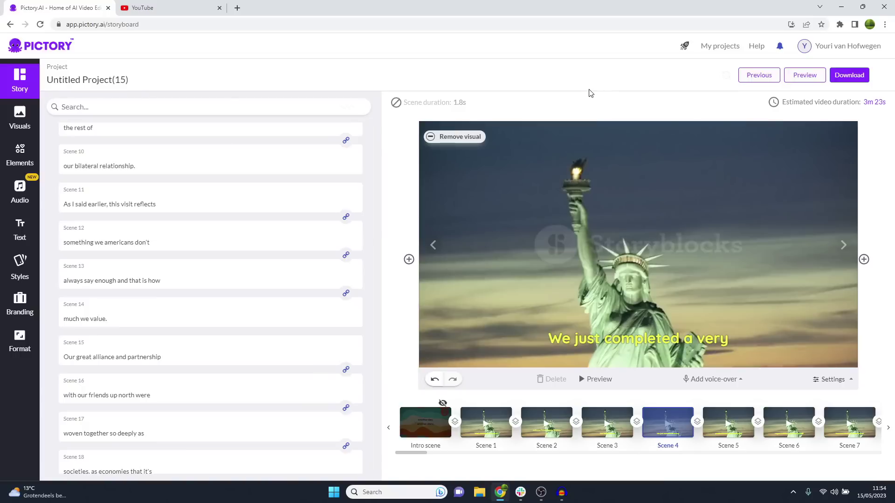
{"action": "scroll", "coordinate": [296, 226], "scroll_direction": "down", "scroll_amount": 6}
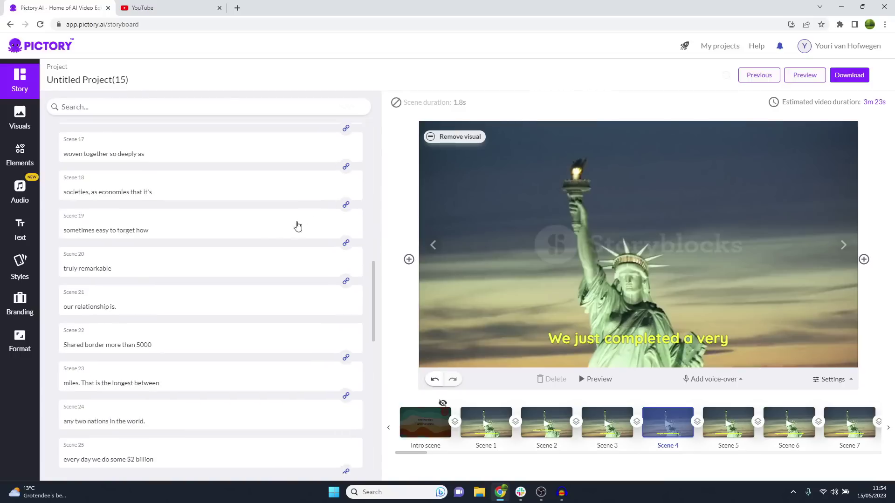
{"action": "left_click", "coordinate": [19, 118]}
{"action": "left_click", "coordinate": [18, 155]}
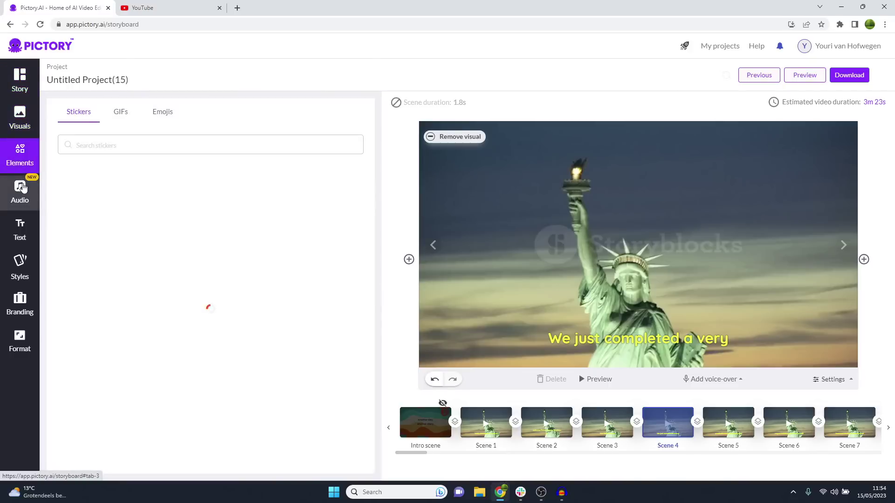
{"action": "left_click", "coordinate": [22, 187]}
{"action": "left_click", "coordinate": [20, 229]}
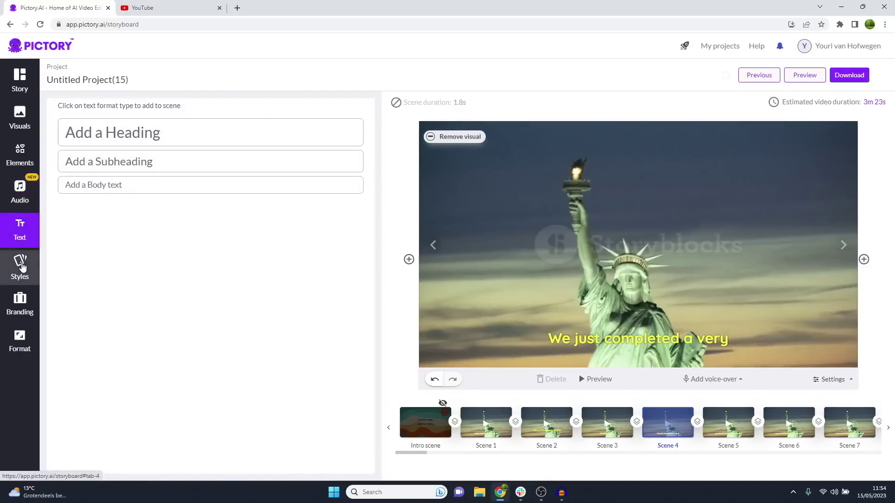
{"action": "left_click", "coordinate": [20, 264]}
{"action": "left_click", "coordinate": [22, 298]}
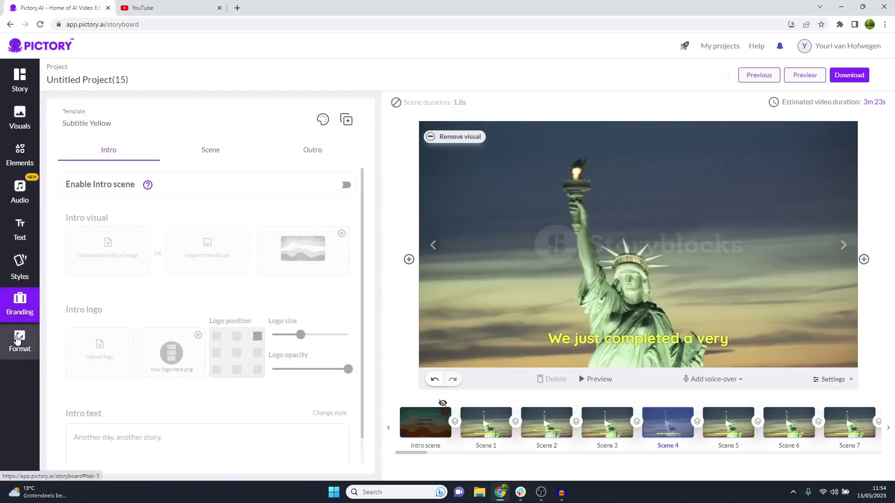
{"action": "left_click", "coordinate": [17, 339]}
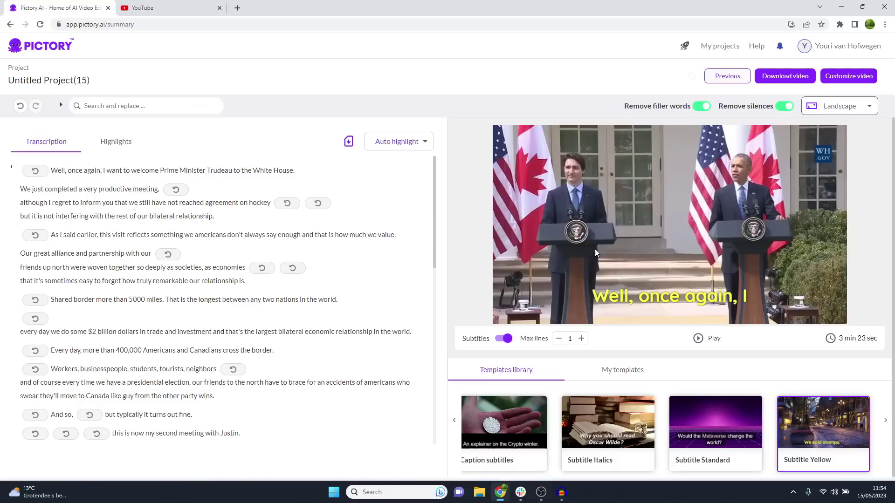
Return to the transcription and restore the pause and filler word after "hockey" and the pause after "productive meeting"
{"action": "left_click", "coordinate": [287, 205]}
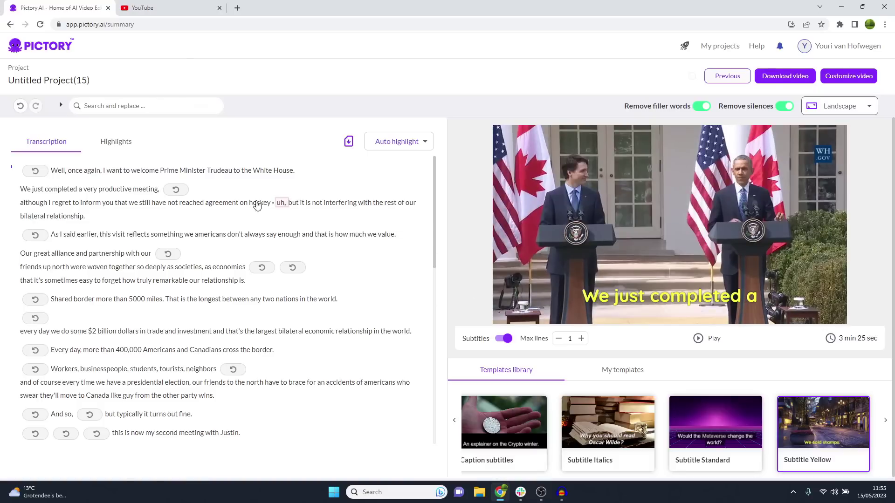
{"action": "left_click", "coordinate": [176, 191]}
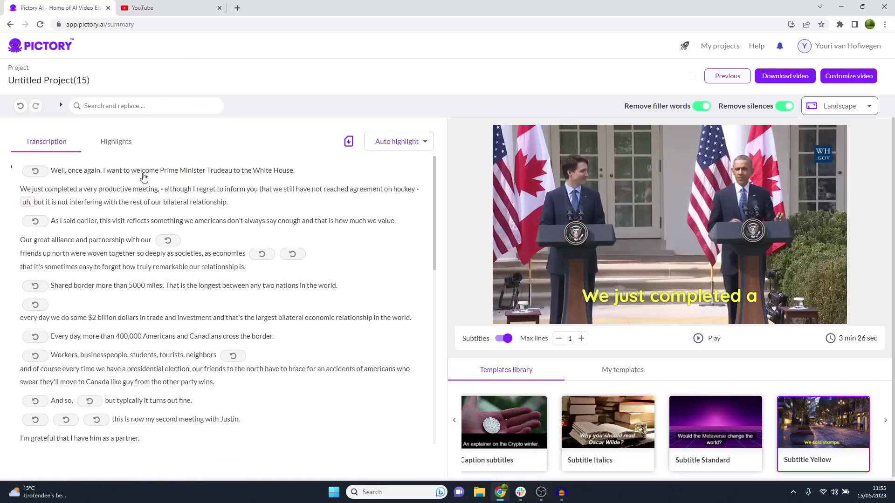
Check the demo video's highlights and return to its transcription
{"action": "left_click", "coordinate": [122, 147]}
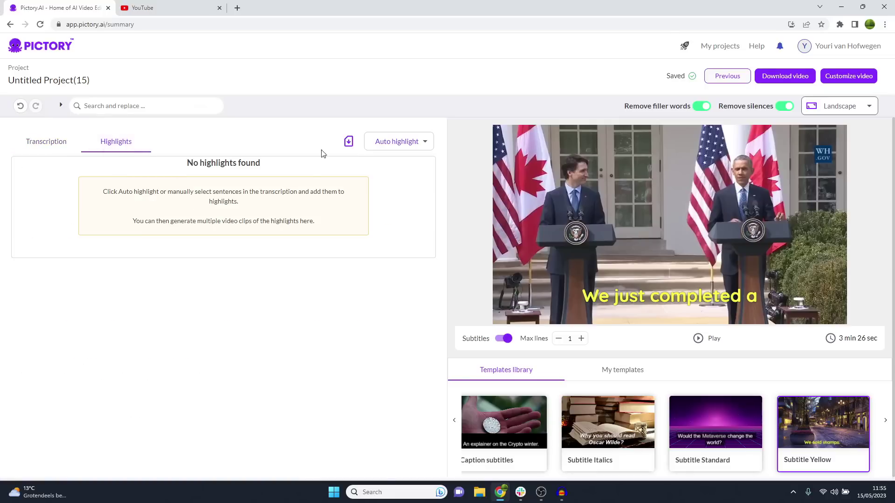
{"action": "left_click", "coordinate": [46, 142]}
{"action": "mouse_move", "coordinate": [349, 141]}
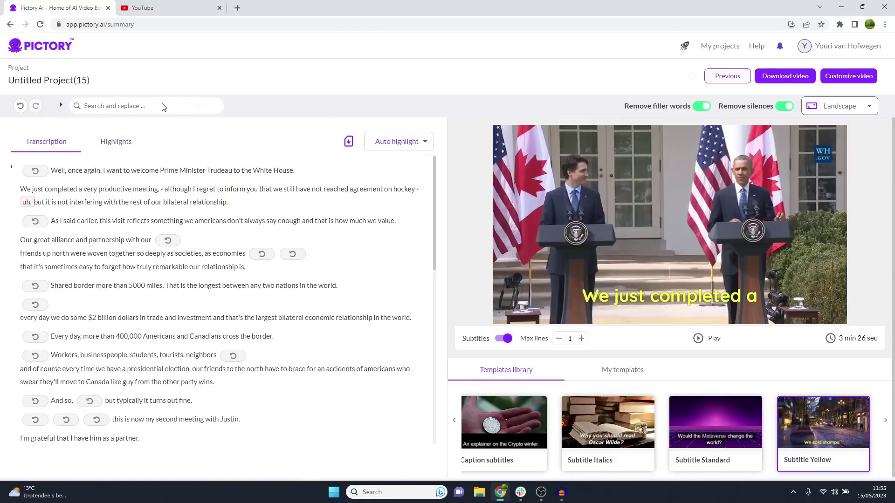
Search the demo video's transcription for "billion dollars" and jump the preview to the matching passage
{"action": "left_click", "coordinate": [130, 104]}
{"action": "type", "text": "billion"}
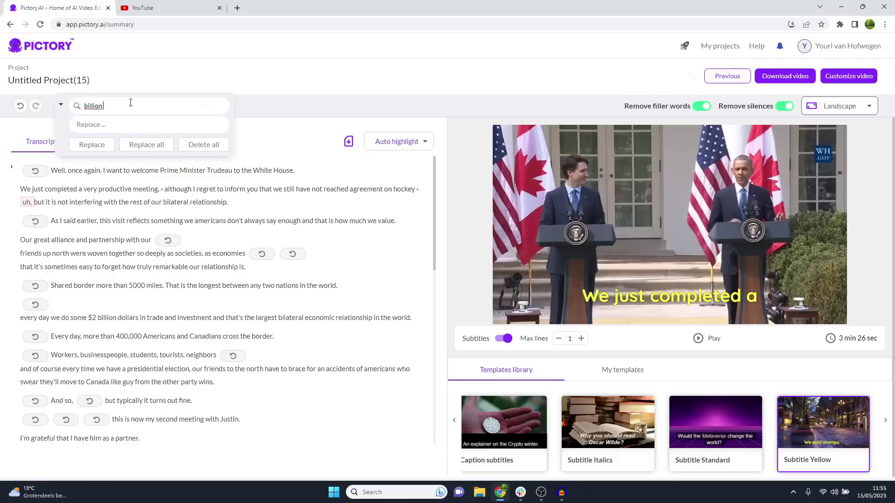
{"action": "type", "text": " dollars"}
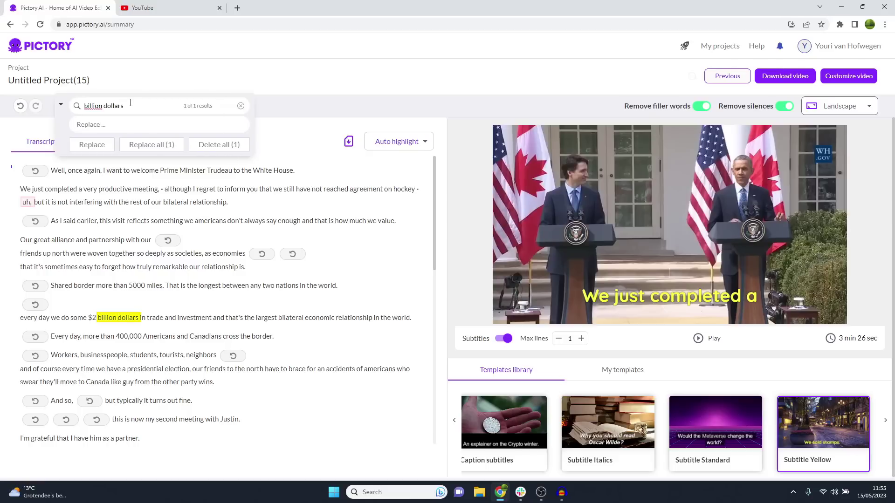
{"action": "left_click", "coordinate": [119, 321]}
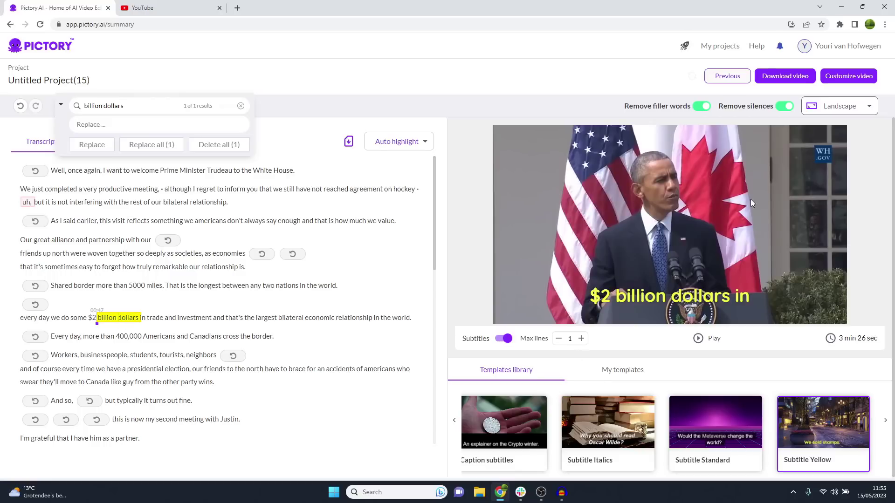
Auto-highlight 50% of the demo video and look through the highlighted sentences in the transcription
{"action": "left_click", "coordinate": [408, 143]}
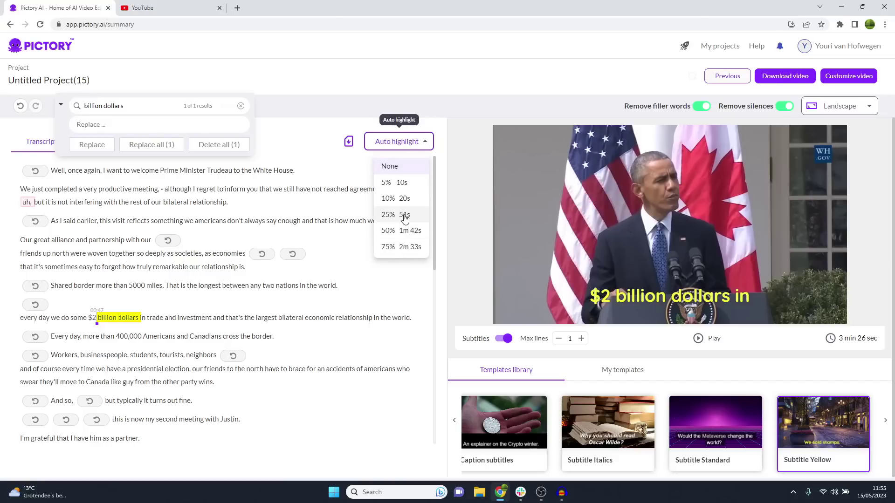
{"action": "left_click", "coordinate": [404, 230]}
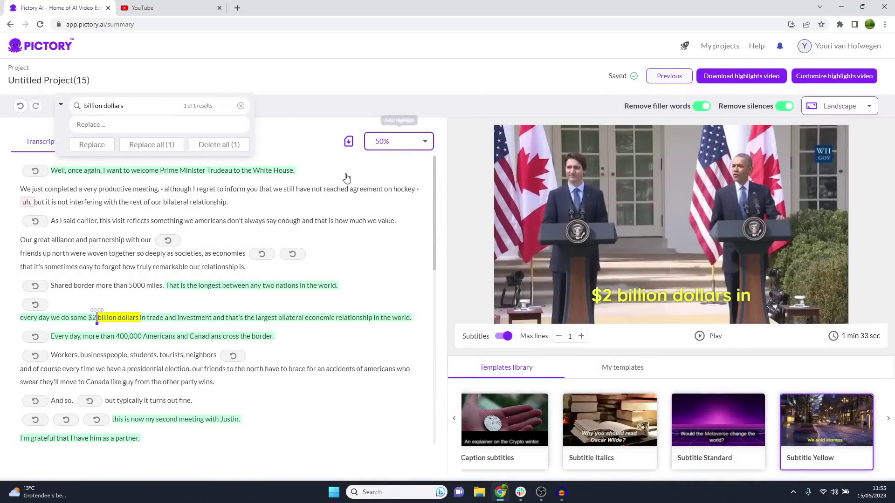
{"action": "scroll", "coordinate": [228, 175], "scroll_direction": "down", "scroll_amount": 10}
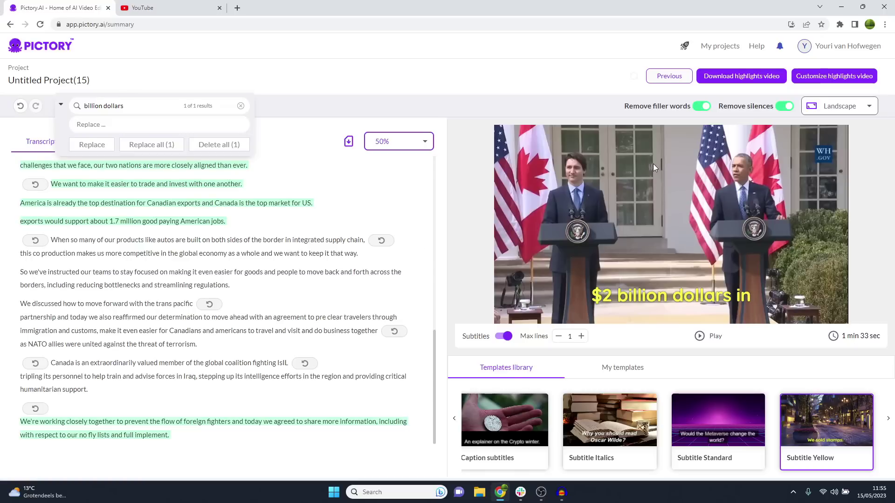
{"action": "scroll", "coordinate": [275, 248], "scroll_direction": "up", "scroll_amount": 10}
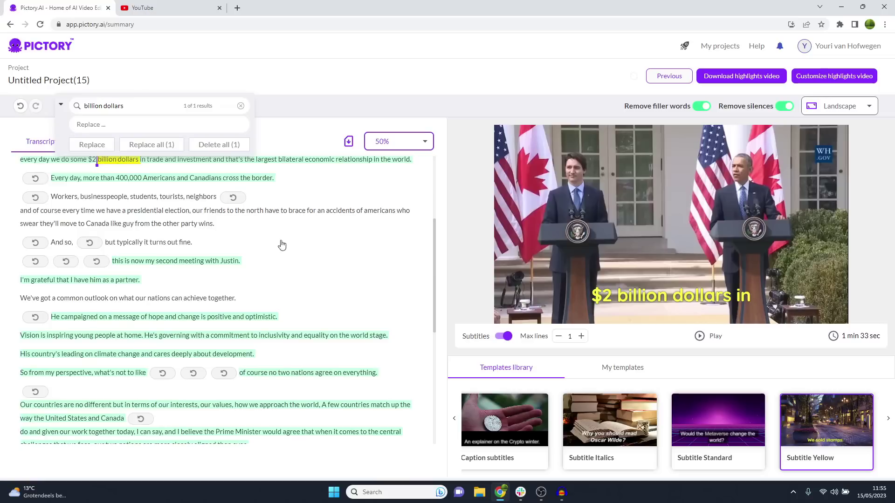
Set the demo video's auto highlight to 75% and download the highlights video in 1080p quality
{"action": "left_click", "coordinate": [415, 143]}
{"action": "left_click", "coordinate": [414, 243]}
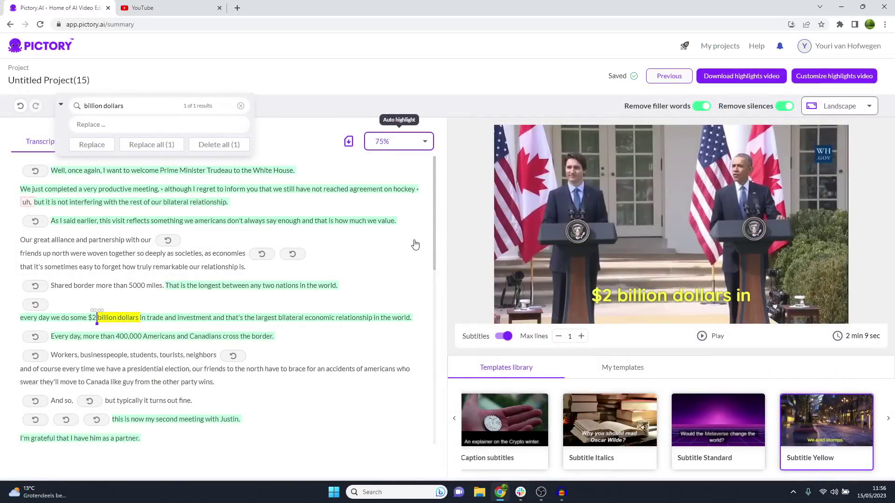
{"action": "left_click", "coordinate": [413, 146]}
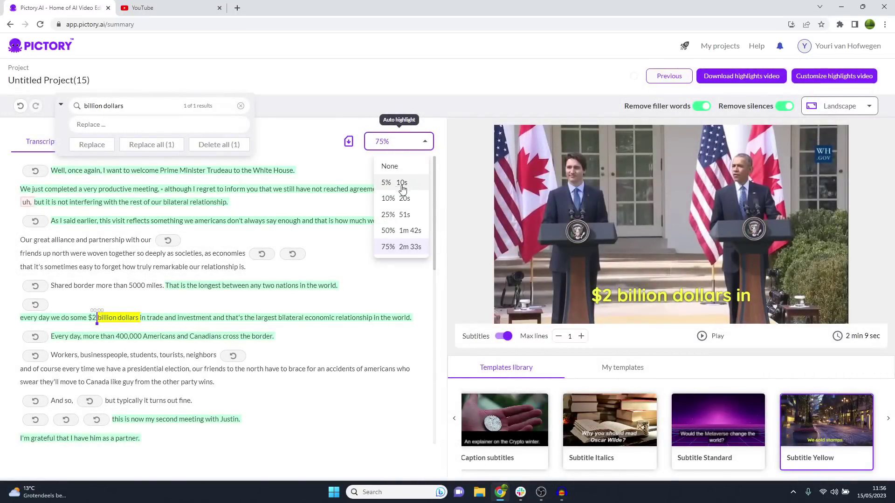
{"action": "left_click", "coordinate": [625, 83]}
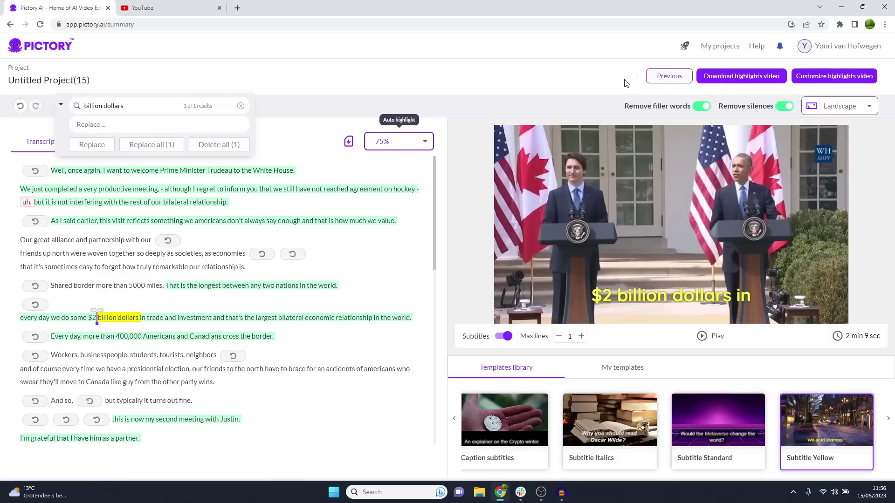
{"action": "left_click", "coordinate": [745, 77]}
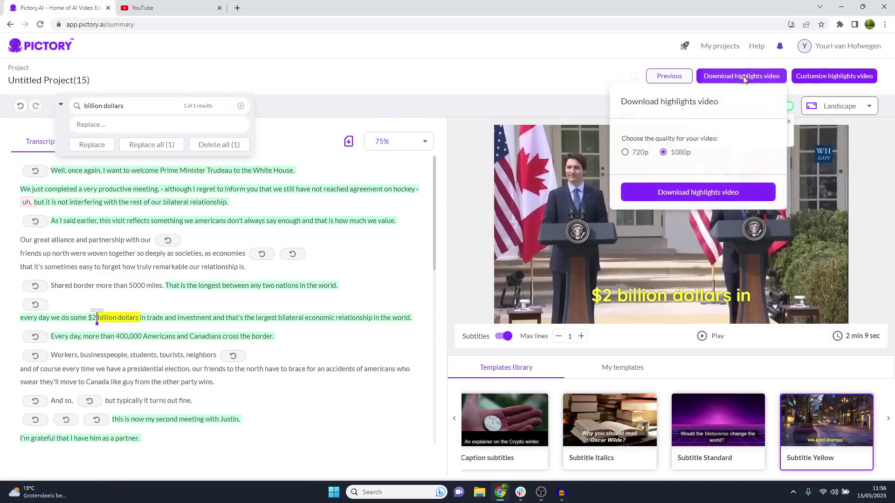
{"action": "left_click", "coordinate": [708, 192]}
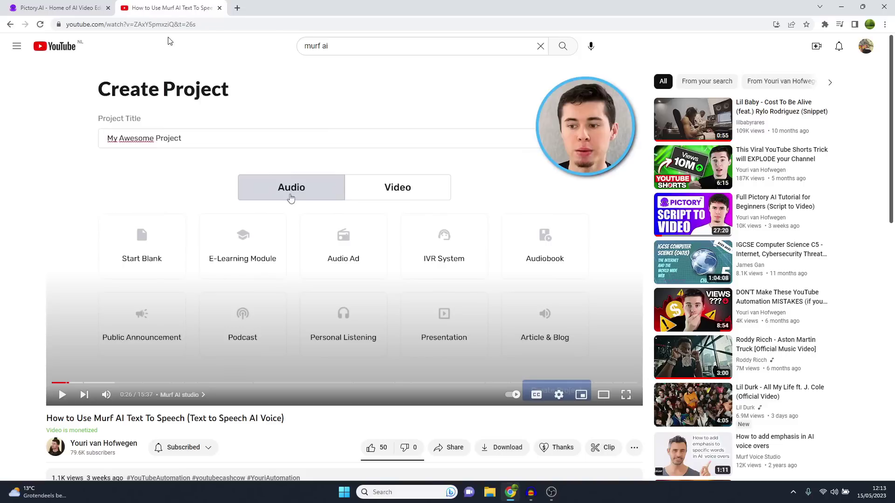
Copy the address of the Murf AI text to speech video on YouTube and switch to Pictory
{"action": "right_click", "coordinate": [158, 25]}
{"action": "left_click", "coordinate": [186, 66]}
{"action": "left_click", "coordinate": [51, 6]}
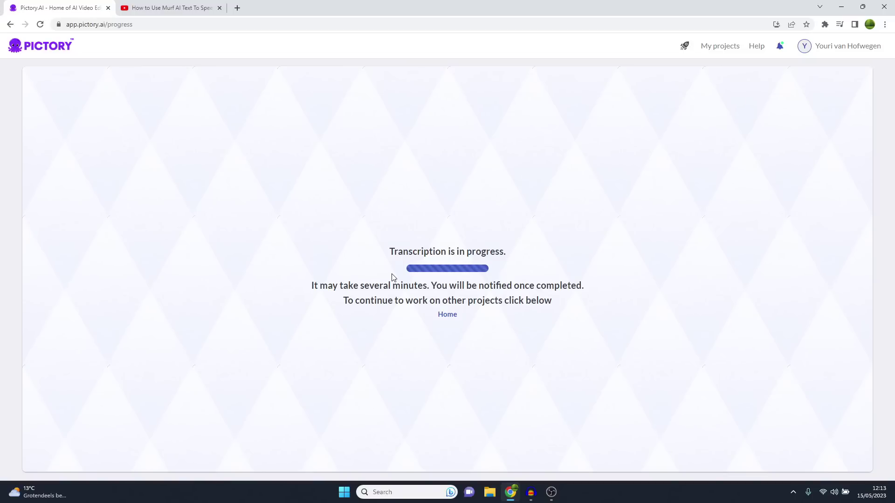
Look over the Murf AI video's YouTube page, including its description and comments, and return to Pictory
{"action": "left_click", "coordinate": [163, 8]}
{"action": "scroll", "coordinate": [353, 278], "scroll_direction": "down", "scroll_amount": 4}
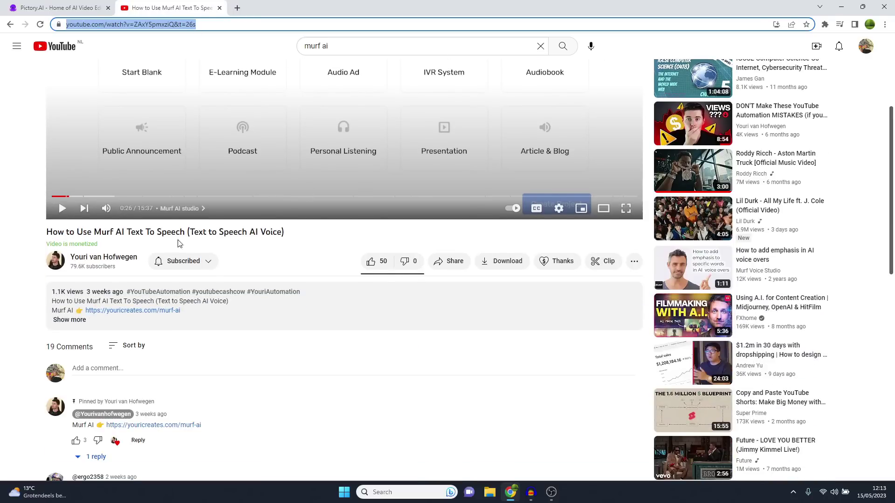
{"action": "scroll", "coordinate": [180, 243], "scroll_direction": "up", "scroll_amount": 4}
{"action": "scroll", "coordinate": [298, 273], "scroll_direction": "down", "scroll_amount": 3}
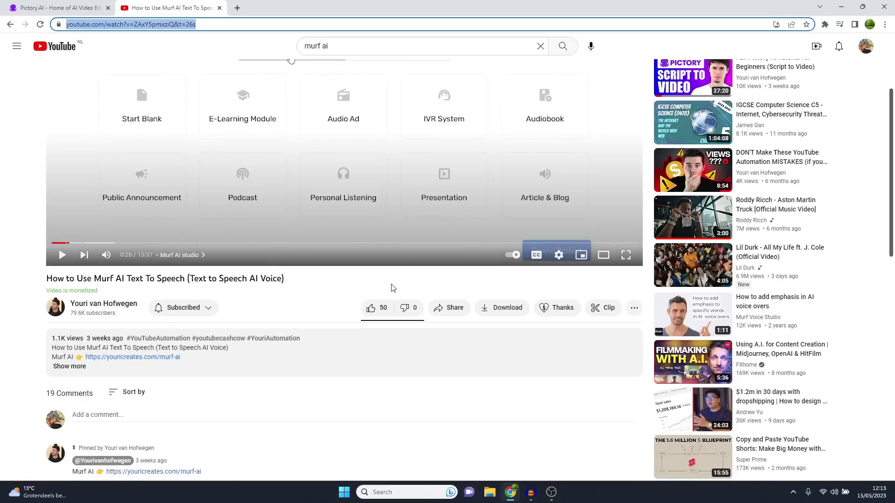
{"action": "scroll", "coordinate": [397, 286], "scroll_direction": "up", "scroll_amount": 3}
{"action": "left_click", "coordinate": [89, 8]}
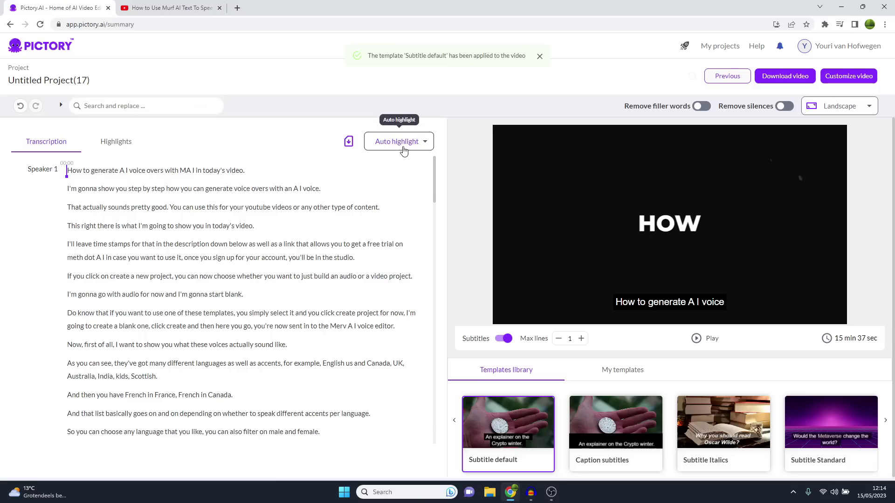
Auto-highlight 50% of the Murf AI video, checking the source video on YouTube during processing
{"action": "left_click", "coordinate": [411, 149]}
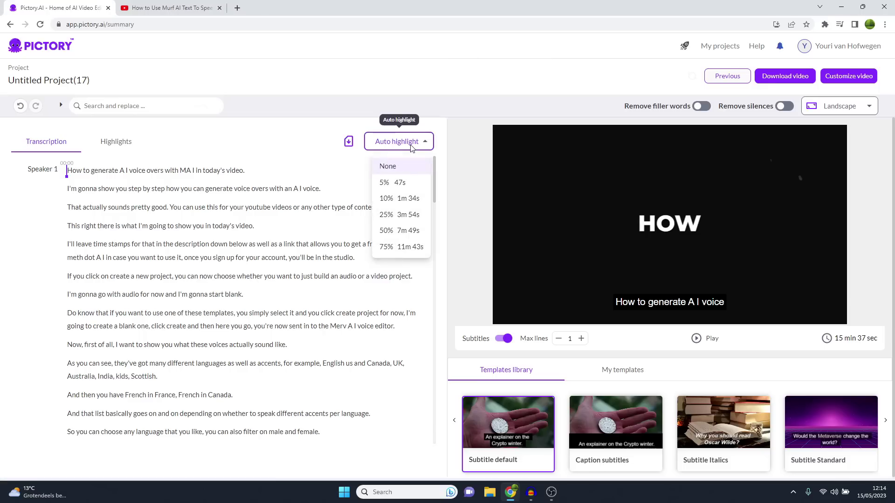
{"action": "left_click", "coordinate": [404, 229]}
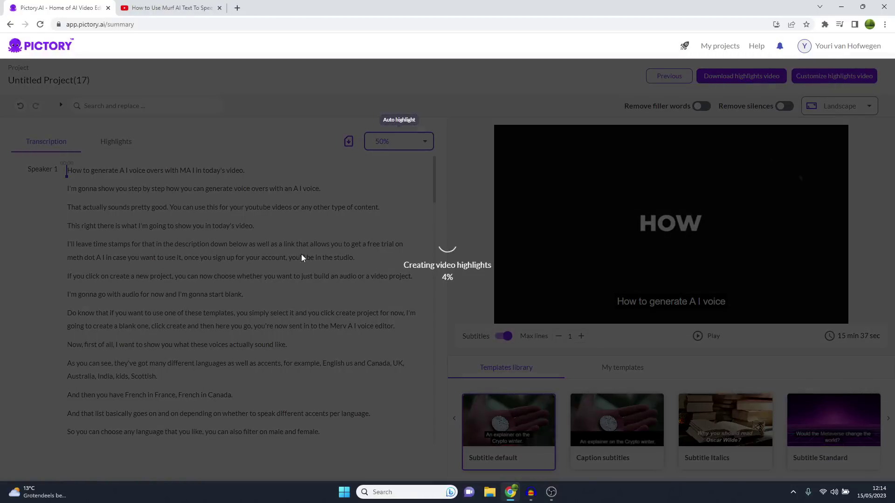
{"action": "left_click", "coordinate": [134, 6]}
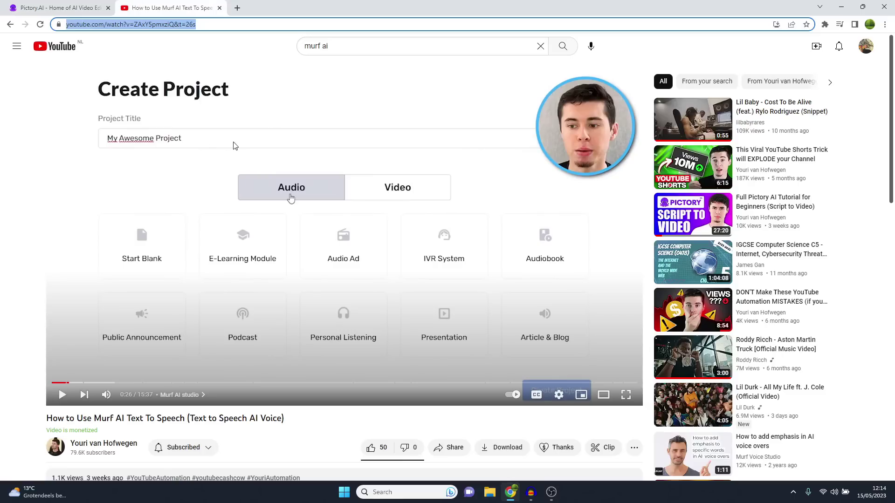
{"action": "left_click", "coordinate": [69, 8]}
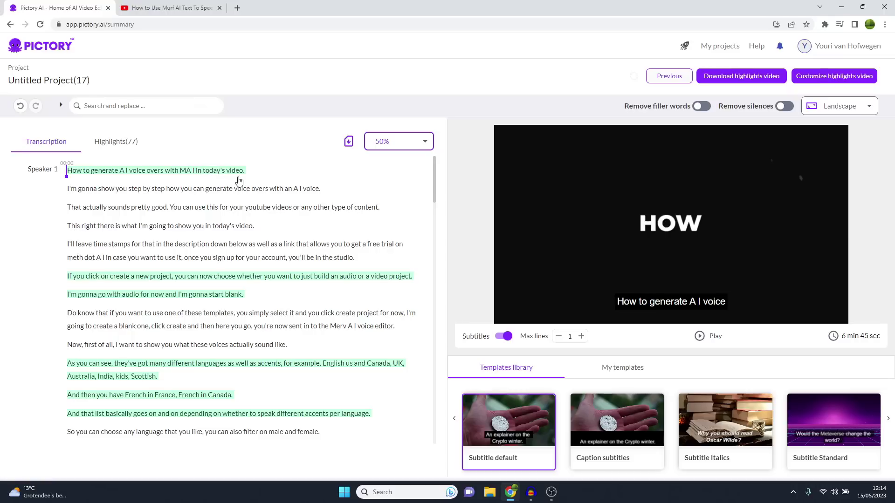
Remove "with MA I in today's video" in the opening sentence from the highlights
{"action": "left_click", "coordinate": [199, 173]}
{"action": "double_click", "coordinate": [195, 171]}
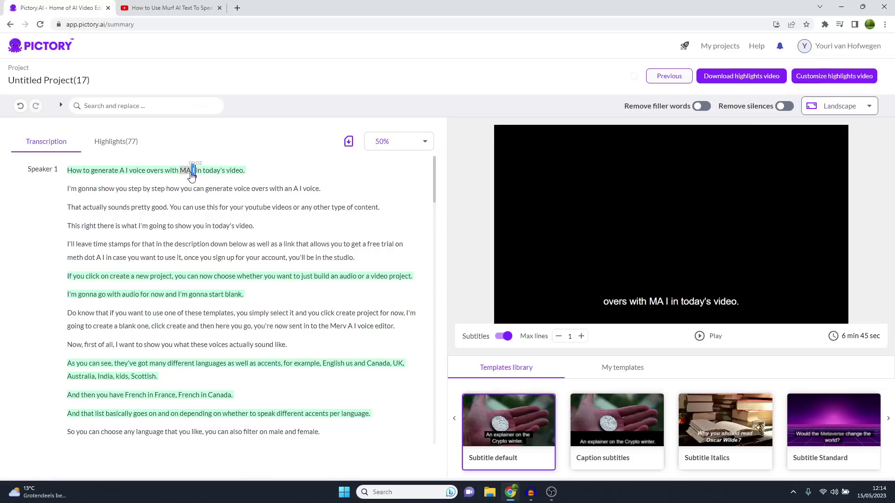
{"action": "left_click_drag", "start_coordinate": [260, 173], "coordinate": [166, 174]}
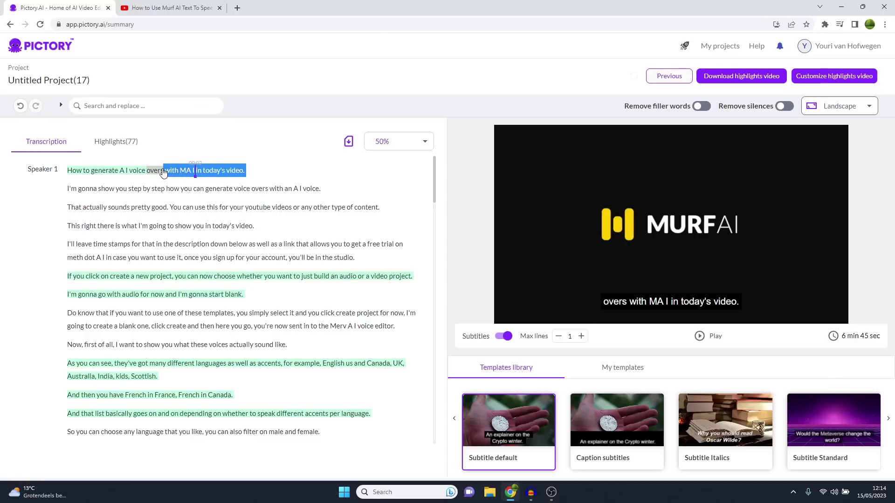
{"action": "left_click", "coordinate": [217, 181]}
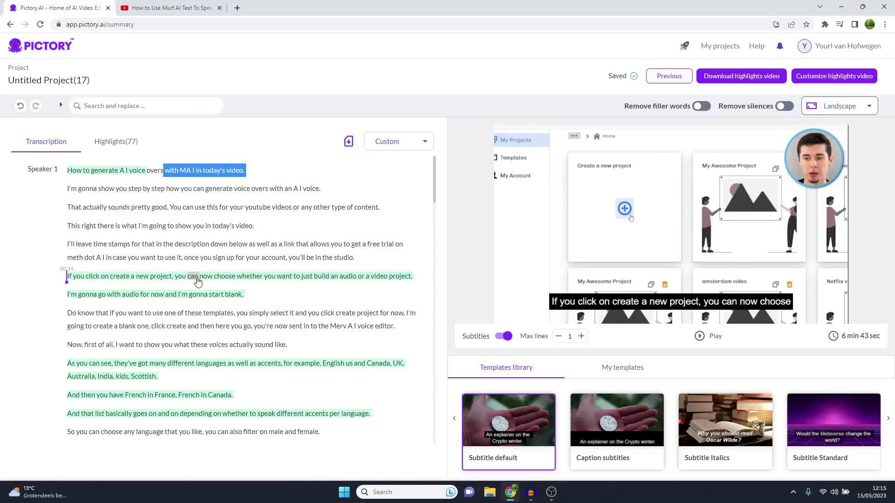
Add the passage from "Do know that if you want to use one of these templates" to "voice editor" to the highlights
{"action": "scroll", "coordinate": [233, 271], "scroll_direction": "down", "scroll_amount": 2}
{"action": "left_click_drag", "start_coordinate": [62, 218], "coordinate": [393, 234]}
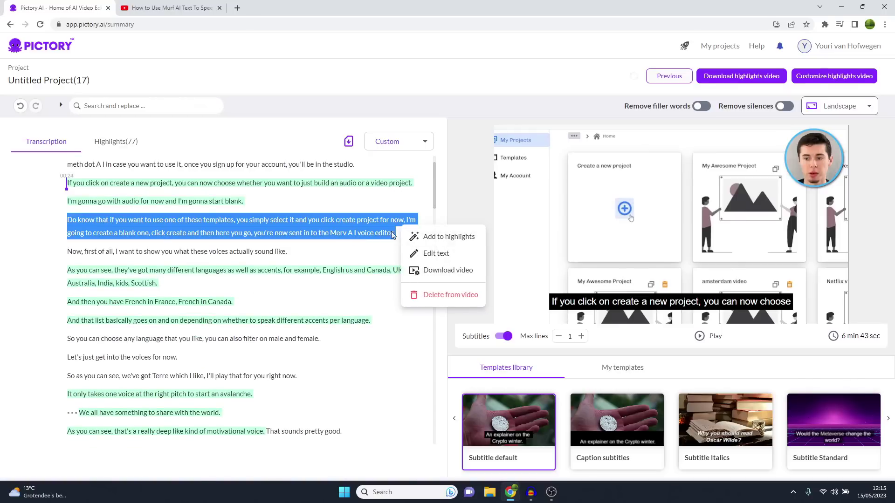
{"action": "left_click", "coordinate": [424, 236]}
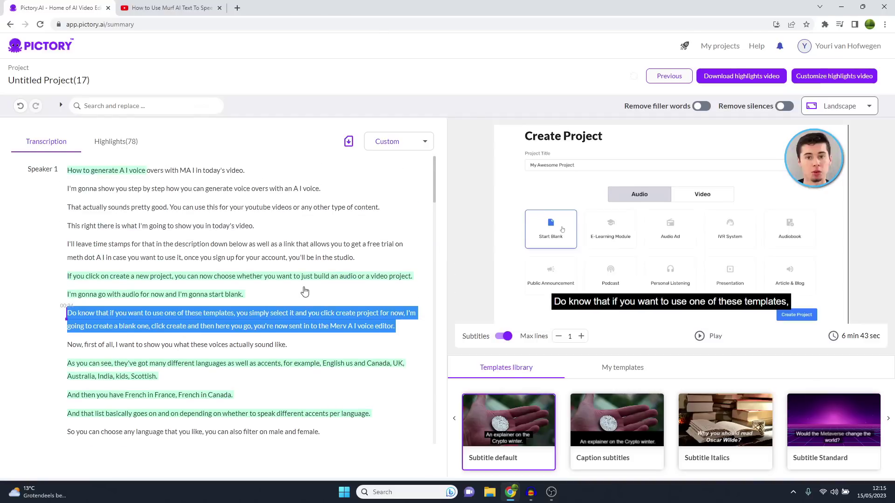
Open the list of highlights, select all of them and look through the highlighted clips
{"action": "left_click", "coordinate": [117, 144]}
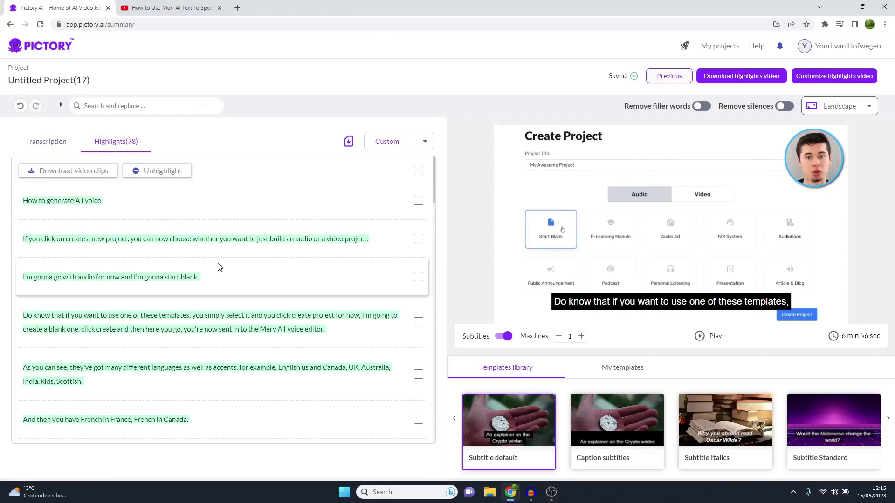
{"action": "left_click", "coordinate": [419, 171]}
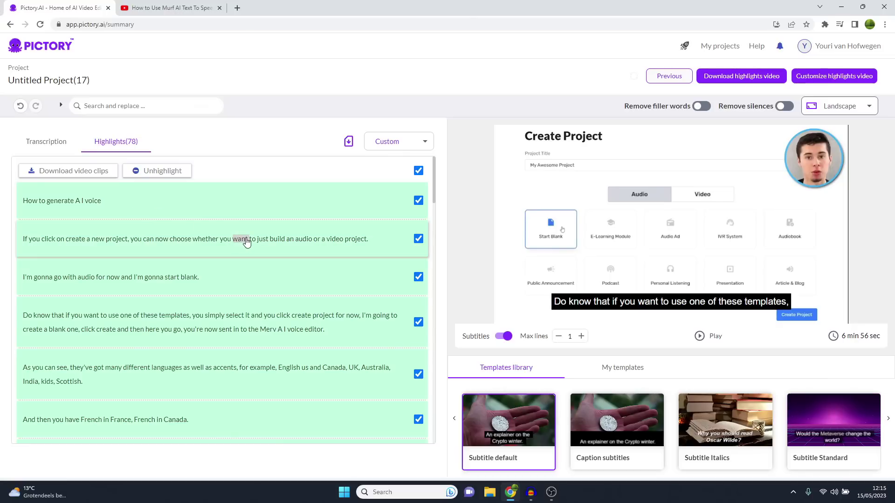
{"action": "scroll", "coordinate": [259, 282], "scroll_direction": "down", "scroll_amount": 15}
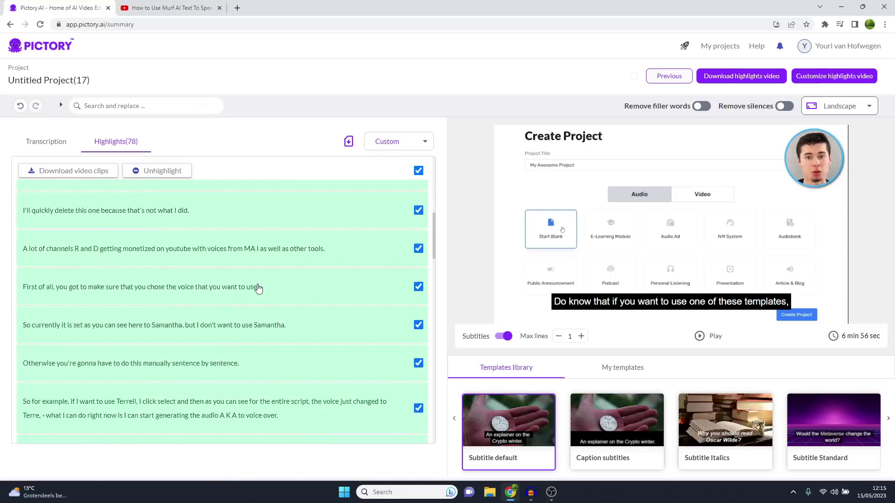
{"action": "scroll", "coordinate": [265, 282], "scroll_direction": "down", "scroll_amount": 4}
Return to the Murf AI video's transcription and set its auto highlight to 75%
{"action": "left_click", "coordinate": [74, 149]}
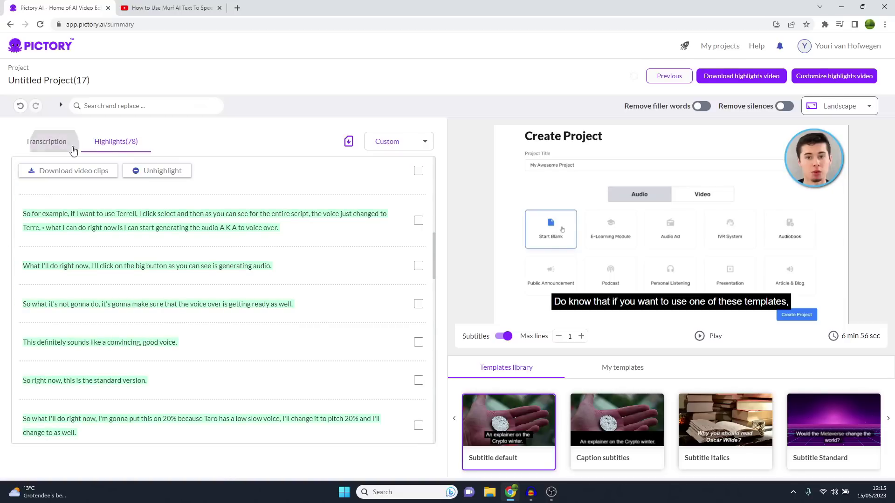
{"action": "left_click", "coordinate": [418, 154]}
{"action": "left_click", "coordinate": [410, 247]}
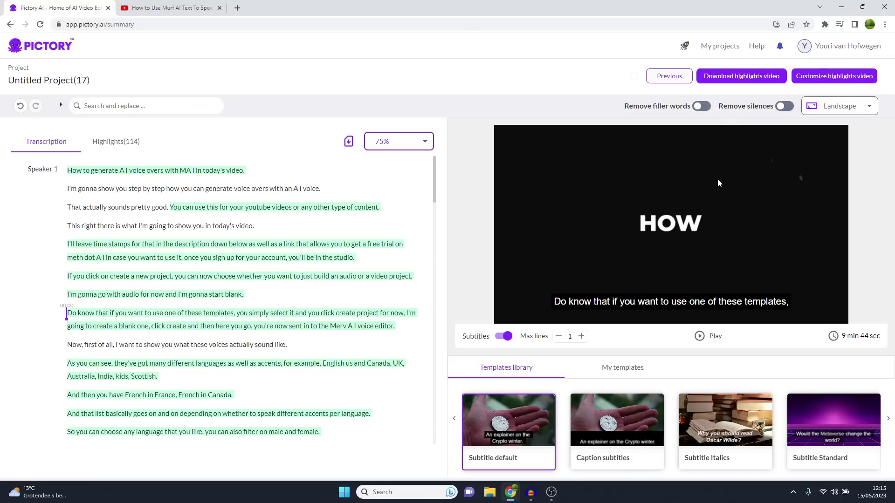
Look over the Murf AI video on YouTube and the search results for "best cities in europe to visit"
{"action": "left_click", "coordinate": [156, 8]}
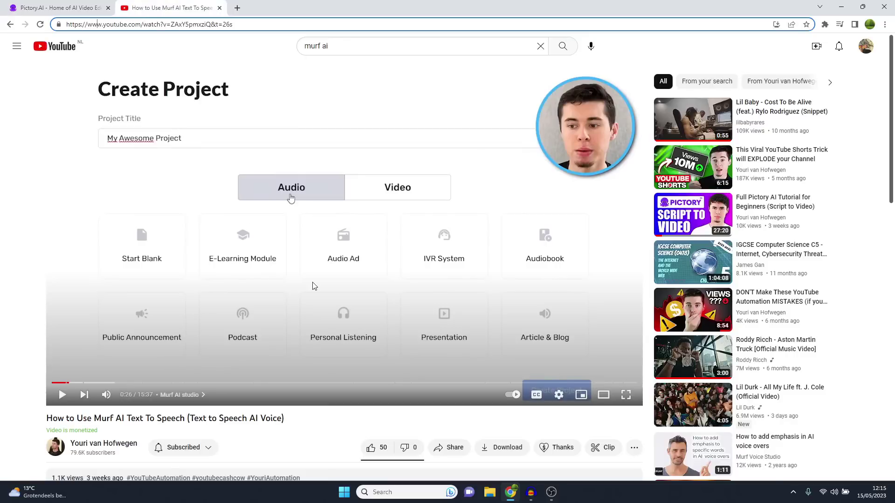
{"action": "scroll", "coordinate": [311, 275], "scroll_direction": "down", "scroll_amount": 4}
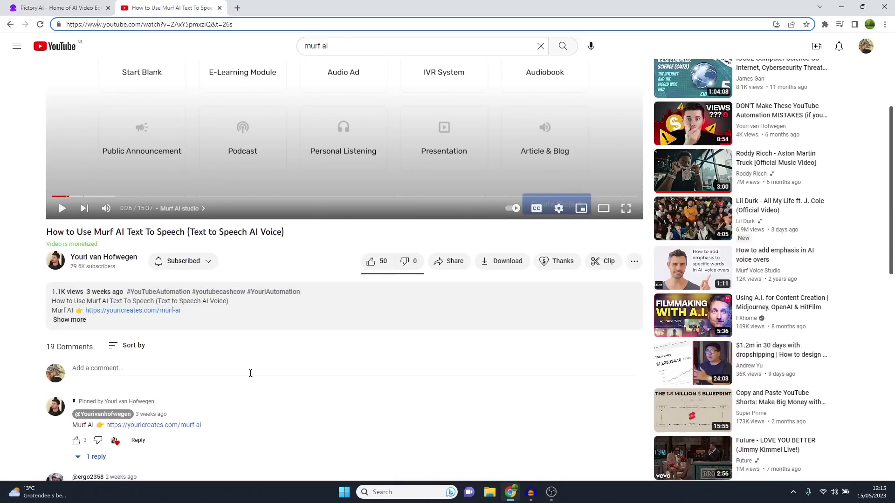
{"action": "scroll", "coordinate": [404, 368], "scroll_direction": "up", "scroll_amount": 4}
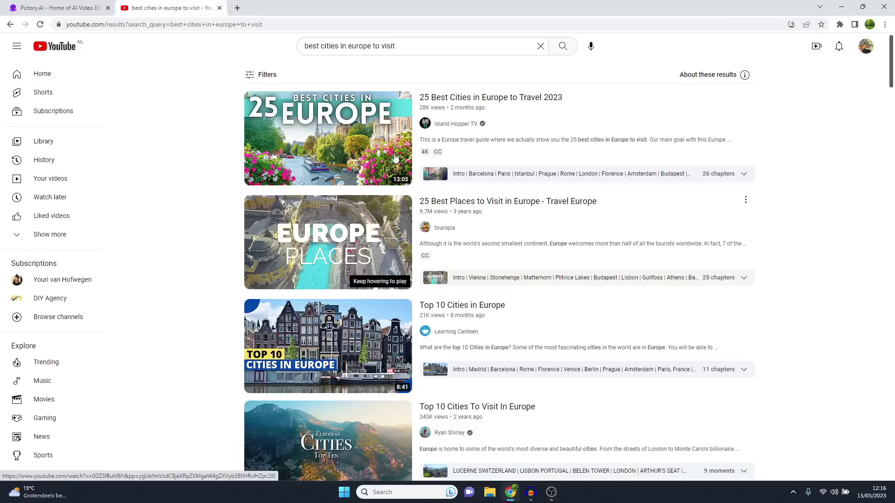
{"action": "scroll", "coordinate": [386, 140], "scroll_direction": "down", "scroll_amount": 5}
Return to the Murf AI project in Pictory, review the auto highlight lengths and open the highlights video for customization
{"action": "left_click", "coordinate": [56, 8]}
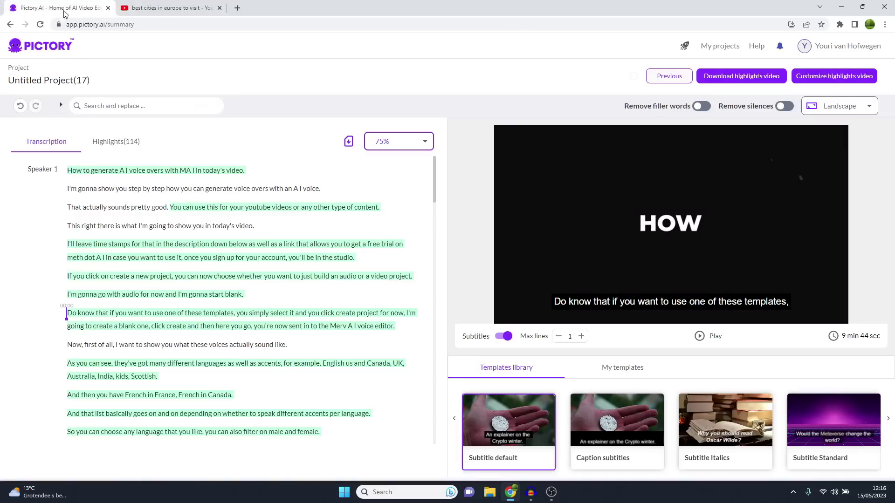
{"action": "left_click", "coordinate": [411, 143]}
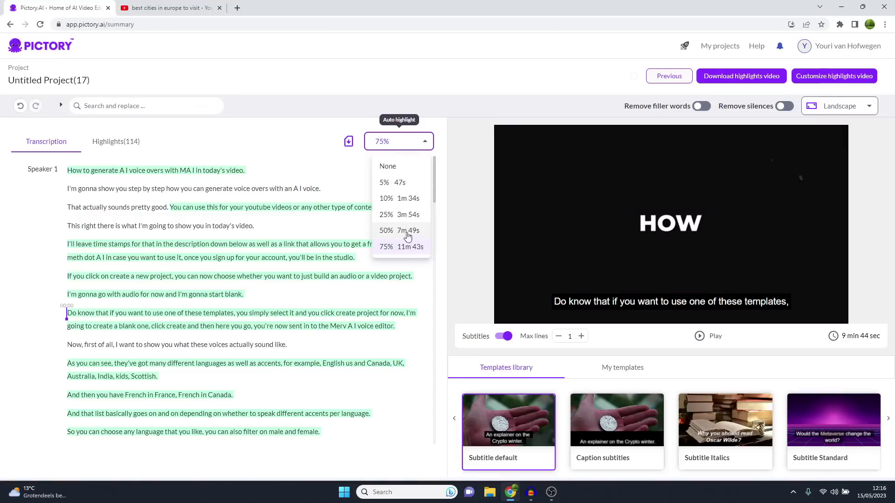
{"action": "left_click", "coordinate": [359, 93]}
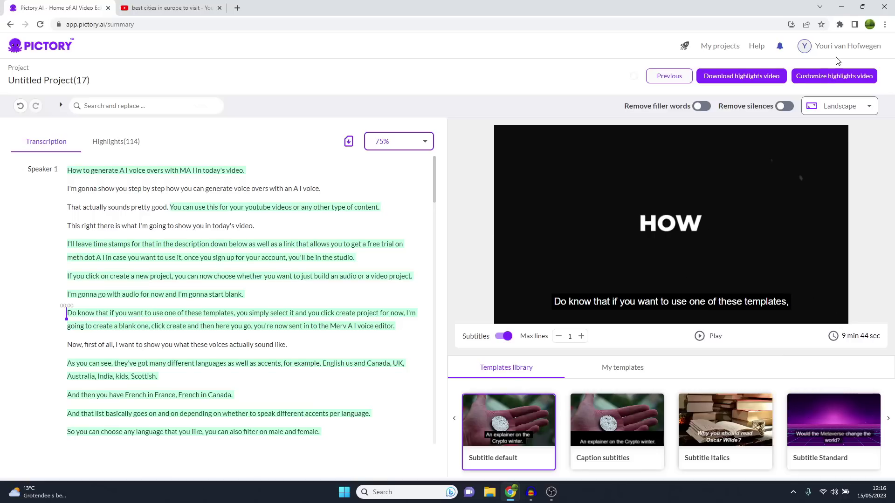
{"action": "left_click", "coordinate": [847, 79]}
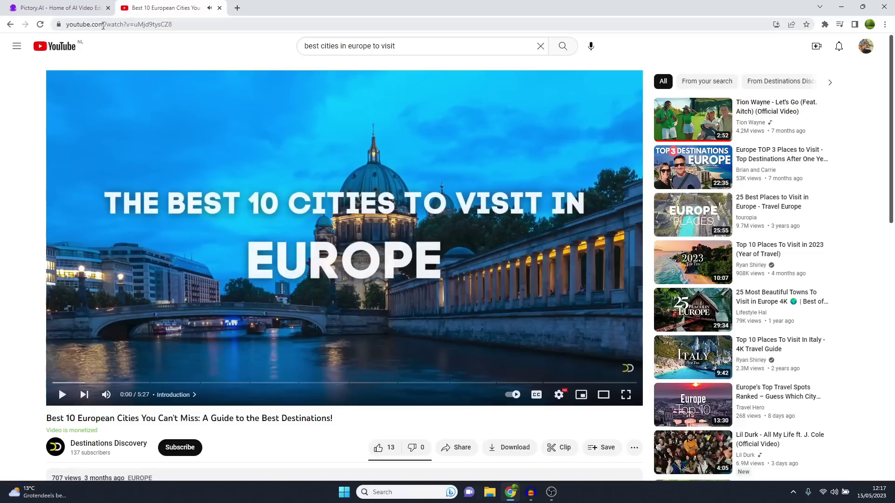
Submit the YouTube link of "Best 10 European Cities You Can't Miss" to Pictory as the input video, with 1 speaker
{"action": "right_click", "coordinate": [103, 26]}
{"action": "left_click", "coordinate": [128, 63]}
{"action": "key", "text": "ctrl+Tab"}
{"action": "left_click", "coordinate": [247, 117]}
{"action": "key", "text": "ctrl+v"}
{"action": "left_click", "coordinate": [679, 117]}
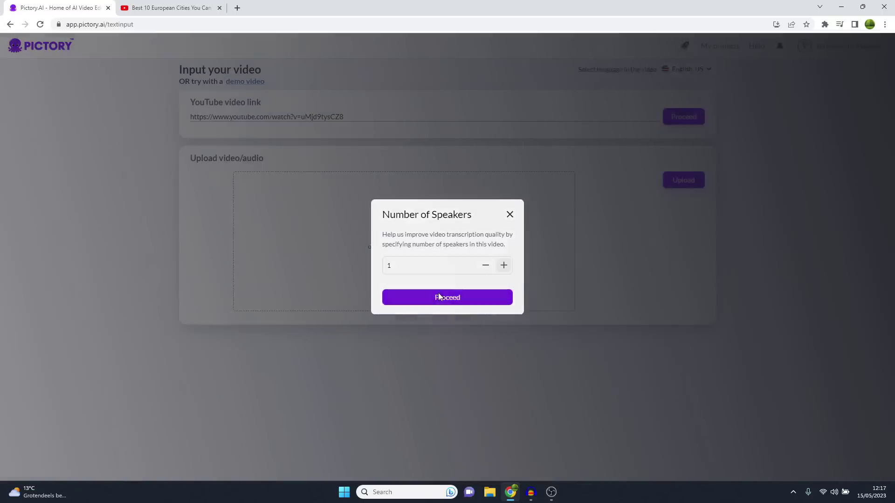
{"action": "left_click", "coordinate": [439, 298]}
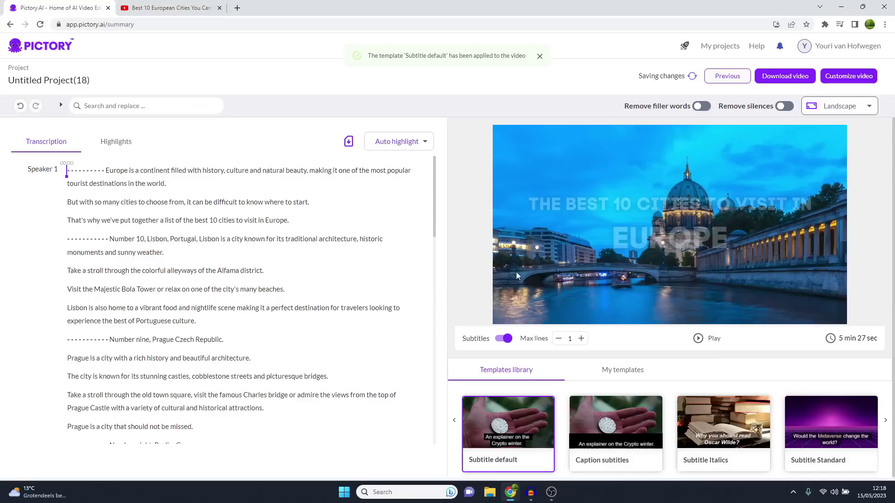
Check the auto highlight lengths and remove silences of more than 2 seconds from the European cities video
{"action": "left_click", "coordinate": [411, 144]}
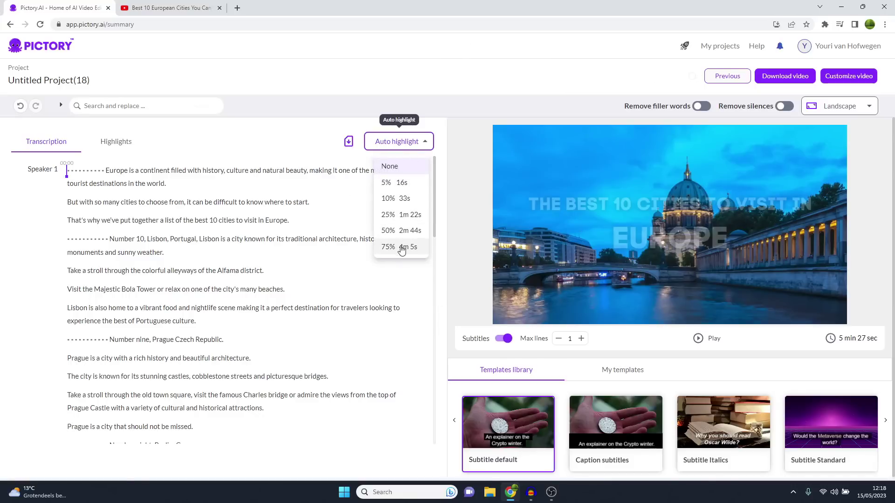
{"action": "left_click", "coordinate": [458, 64]}
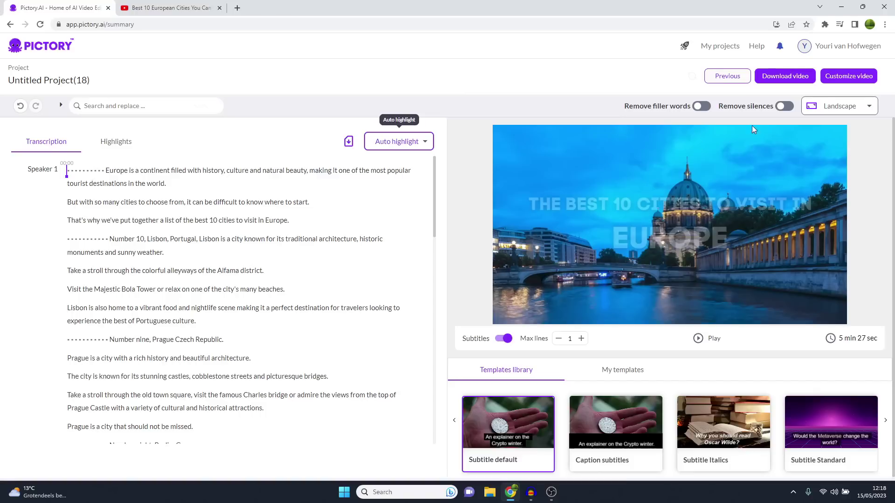
{"action": "left_click", "coordinate": [784, 106]}
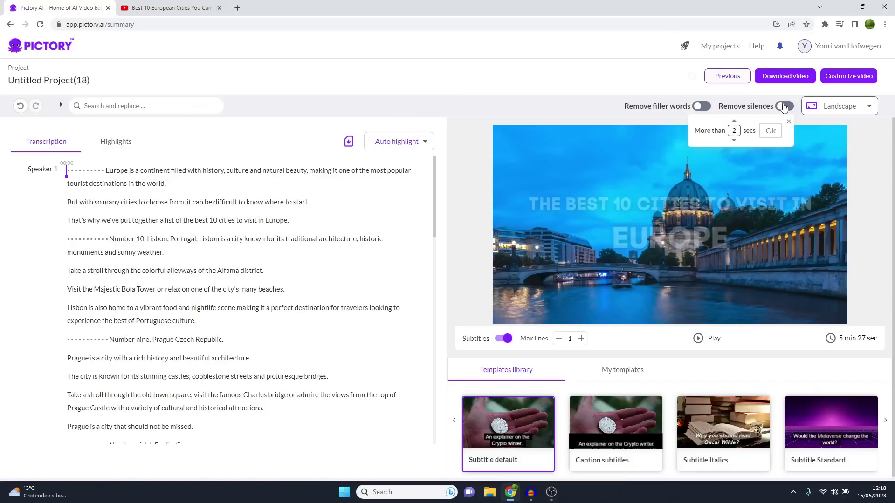
{"action": "left_click", "coordinate": [771, 131]}
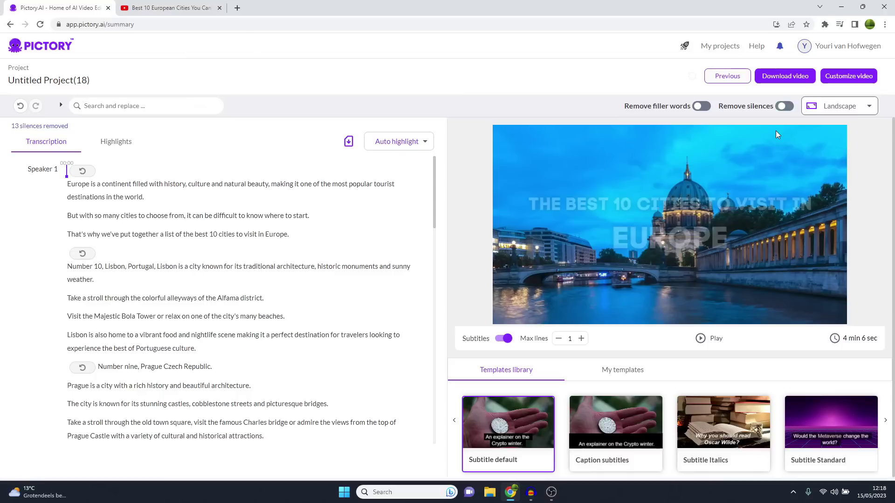
Set the European cities video's auto highlight to 75% and open the highlights video for customization
{"action": "left_click", "coordinate": [421, 141]}
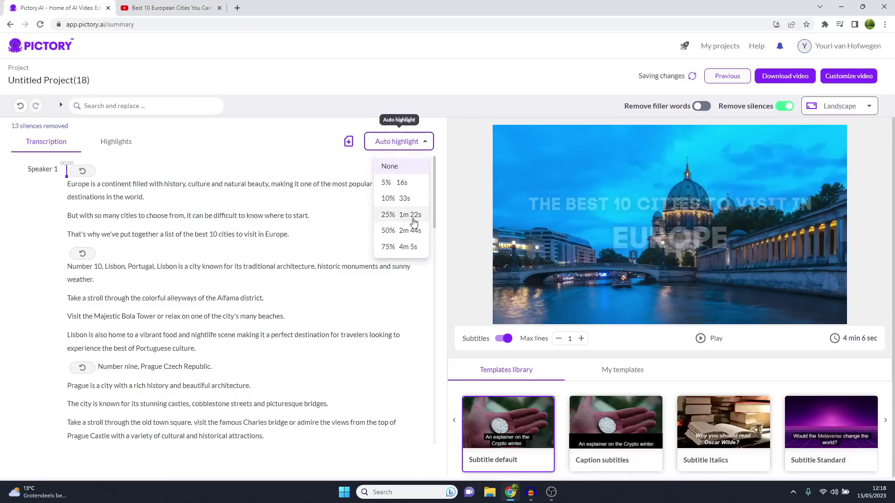
{"action": "left_click", "coordinate": [405, 248]}
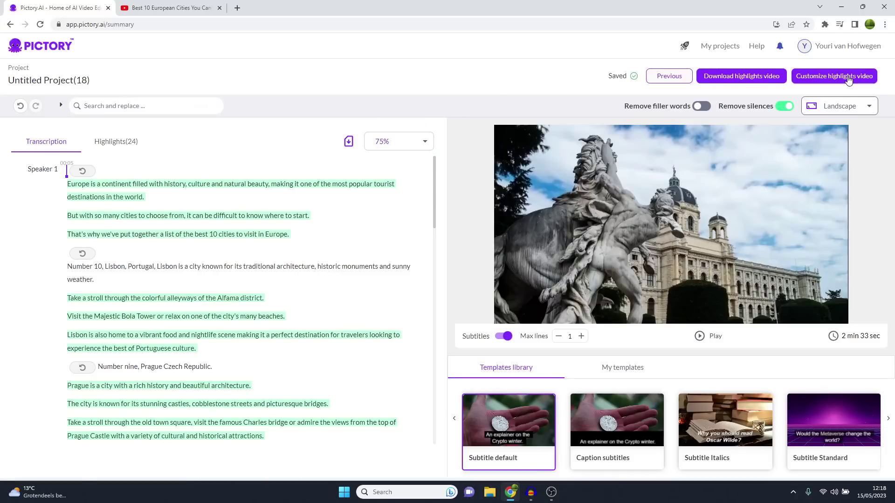
{"action": "left_click", "coordinate": [844, 79]}
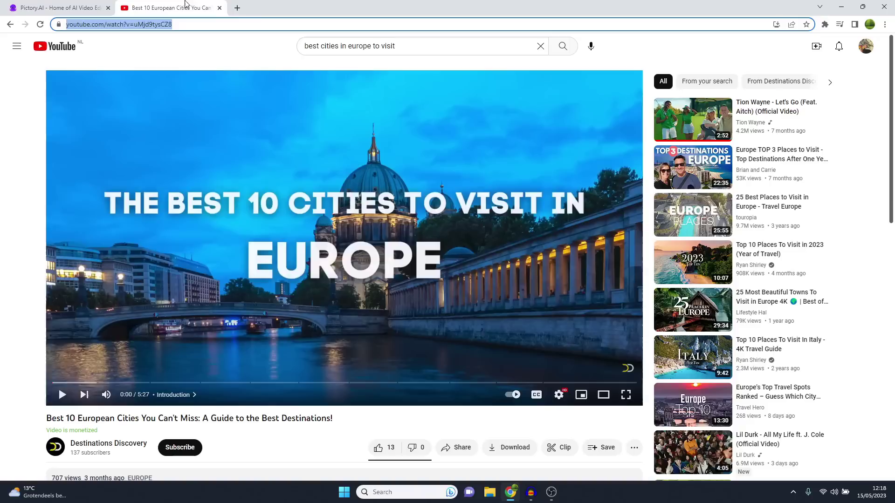
Skip through the Prague and Berlin chapters of the original YouTube video, and return to the Pictory storyboard
{"action": "left_click", "coordinate": [177, 8]}
{"action": "left_click", "coordinate": [185, 383]}
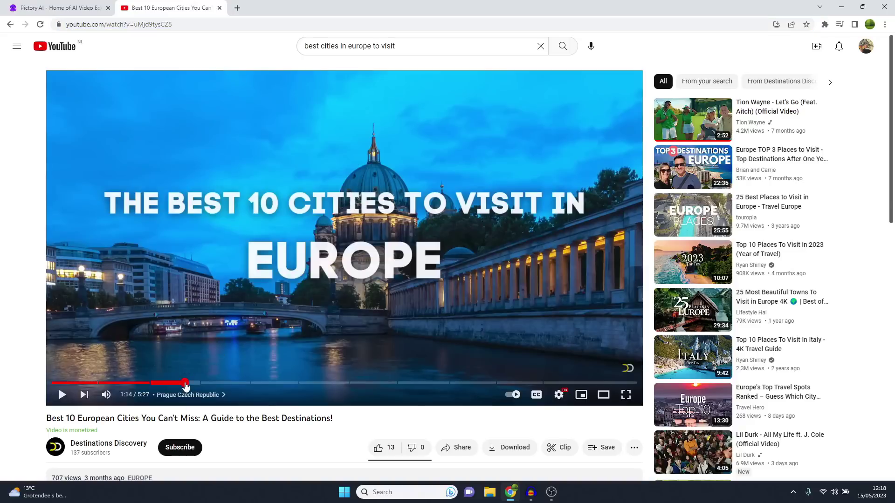
{"action": "left_click", "coordinate": [247, 383]}
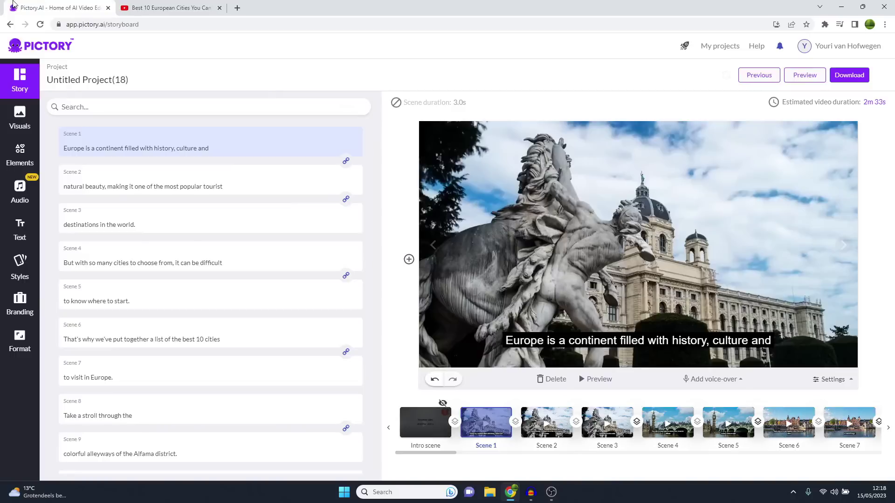
{"action": "left_click", "coordinate": [56, 7]}
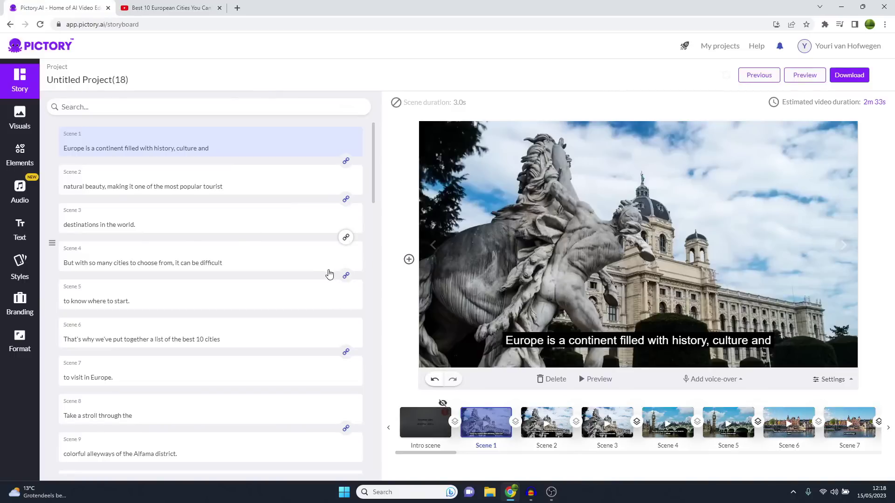
Look through the intro branding settings, the template styles with their options, the saved styles and the styles library
{"action": "left_click", "coordinate": [19, 303]}
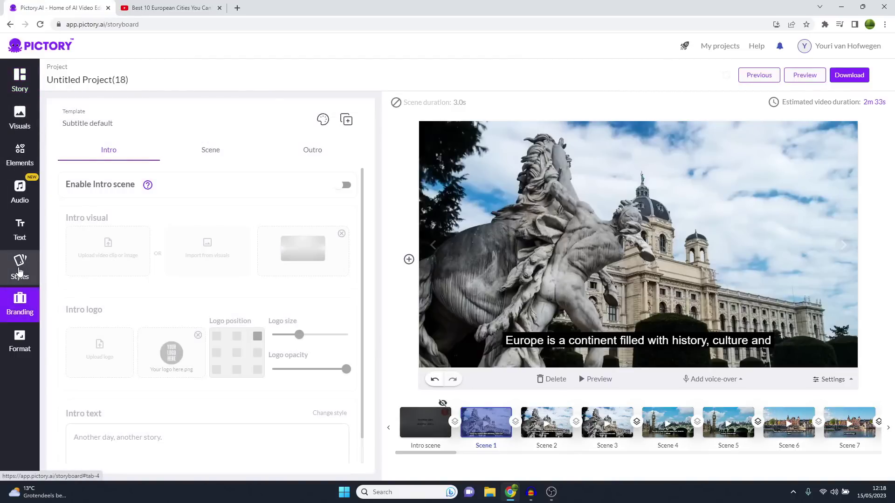
{"action": "left_click", "coordinate": [19, 268]}
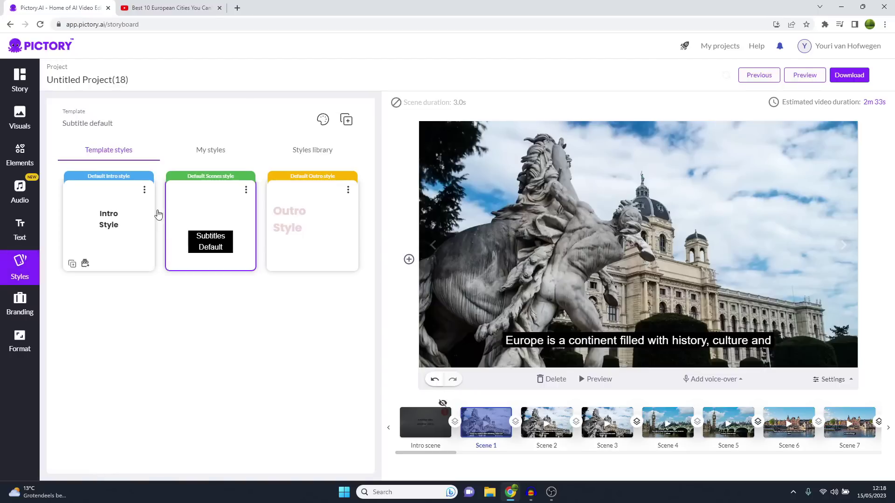
{"action": "left_click", "coordinate": [246, 189]}
{"action": "left_click", "coordinate": [222, 215]}
{"action": "left_click", "coordinate": [304, 224]}
{"action": "left_click", "coordinate": [228, 225]}
{"action": "left_click", "coordinate": [246, 189]}
{"action": "left_click", "coordinate": [213, 161]}
{"action": "left_click", "coordinate": [300, 149]}
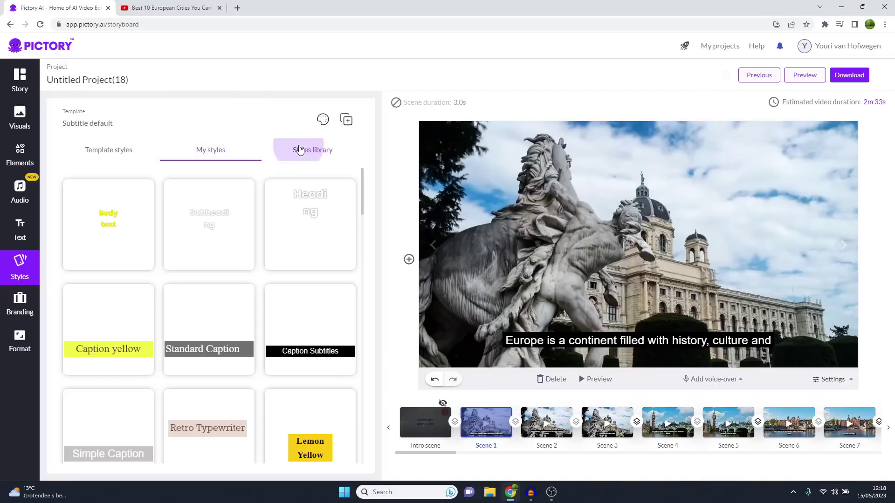
Try the Caption yellow and Lemon Yellow styles on scene 1, and apply a library style with yellow serif text on black
{"action": "left_click", "coordinate": [130, 318]}
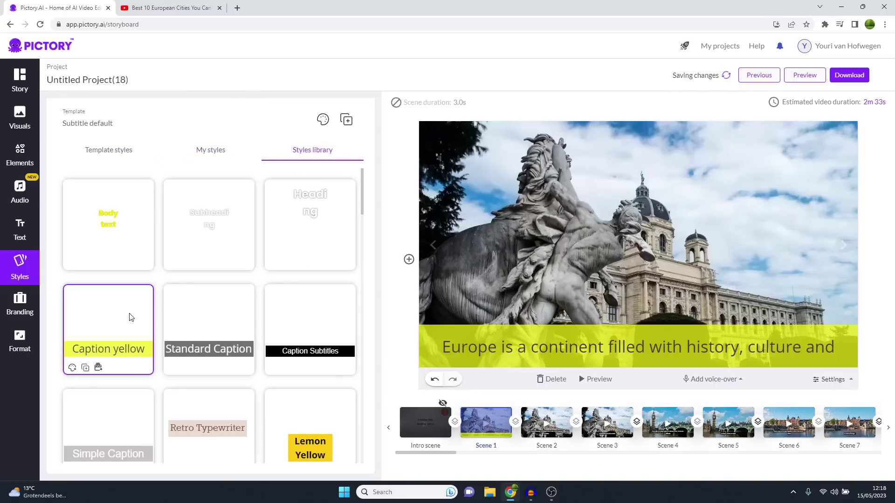
{"action": "scroll", "coordinate": [263, 326], "scroll_direction": "down", "scroll_amount": 2}
{"action": "left_click", "coordinate": [287, 350]}
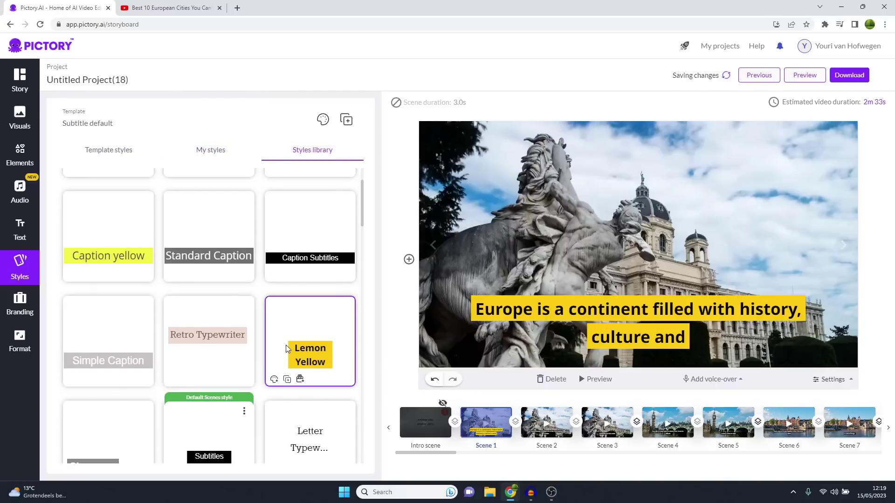
{"action": "scroll", "coordinate": [261, 348], "scroll_direction": "down", "scroll_amount": 8}
{"action": "scroll", "coordinate": [159, 354], "scroll_direction": "down", "scroll_amount": 7}
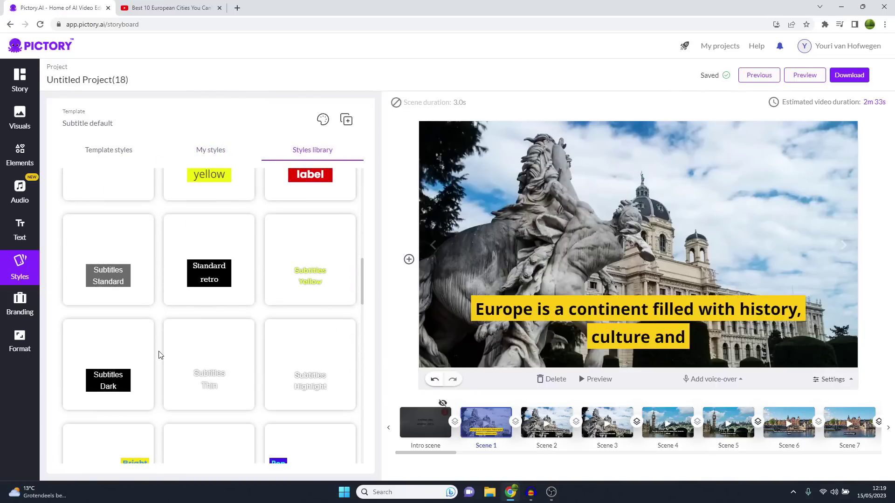
{"action": "mouse_move", "coordinate": [224, 312]}
{"action": "scroll", "coordinate": [224, 311], "scroll_direction": "down", "scroll_amount": 10}
{"action": "left_click", "coordinate": [219, 282]}
{"action": "scroll", "coordinate": [220, 281], "scroll_direction": "up", "scroll_amount": 10}
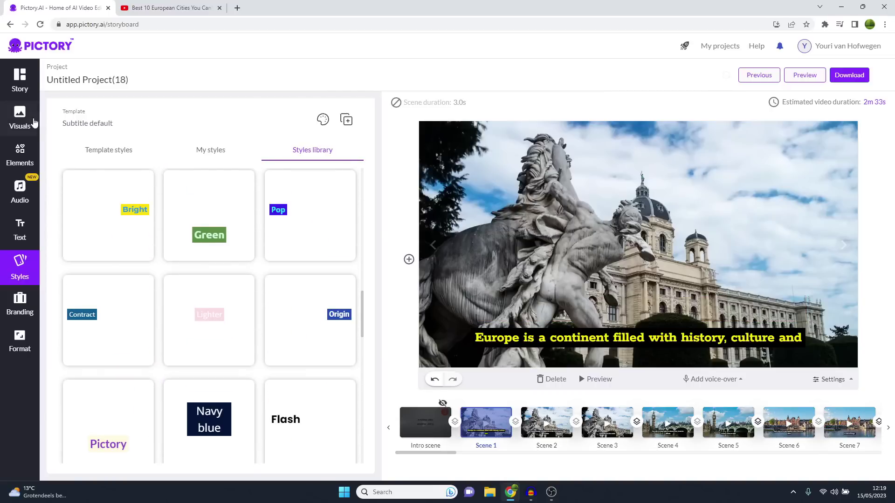
Search the visuals library for "europe", replace scene 1's visual with the Eiffel Tower clip and select the scene's caption
{"action": "left_click", "coordinate": [20, 119]}
{"action": "left_click", "coordinate": [19, 80]}
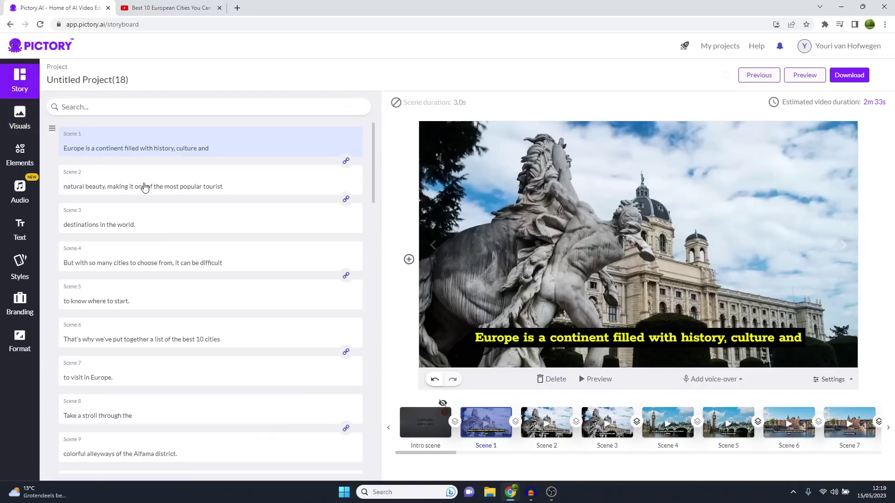
{"action": "left_click", "coordinate": [19, 119]}
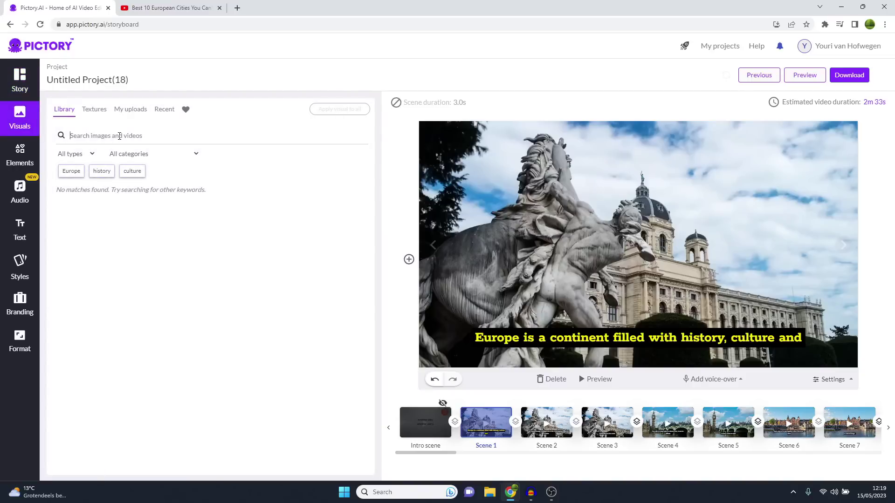
{"action": "type", "text": "europe"}
{"action": "key", "text": "Return"}
{"action": "scroll", "coordinate": [134, 272], "scroll_direction": "down", "scroll_amount": 1}
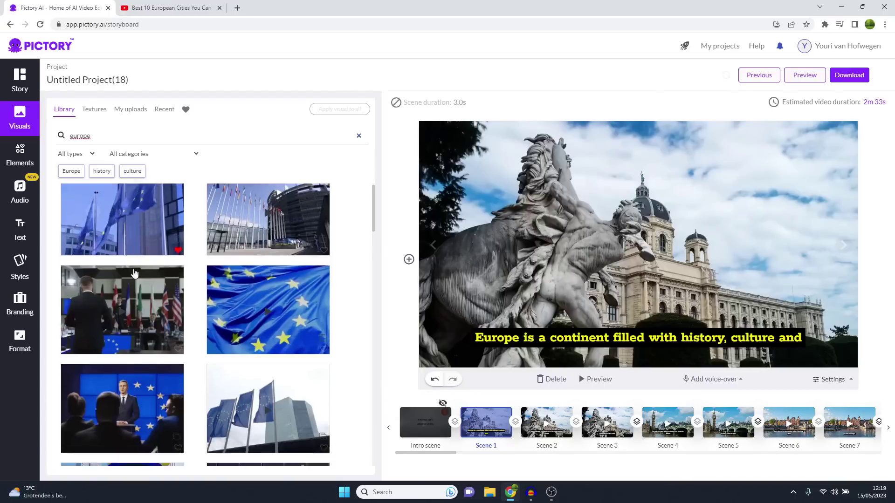
{"action": "scroll", "coordinate": [134, 273], "scroll_direction": "down", "scroll_amount": 10}
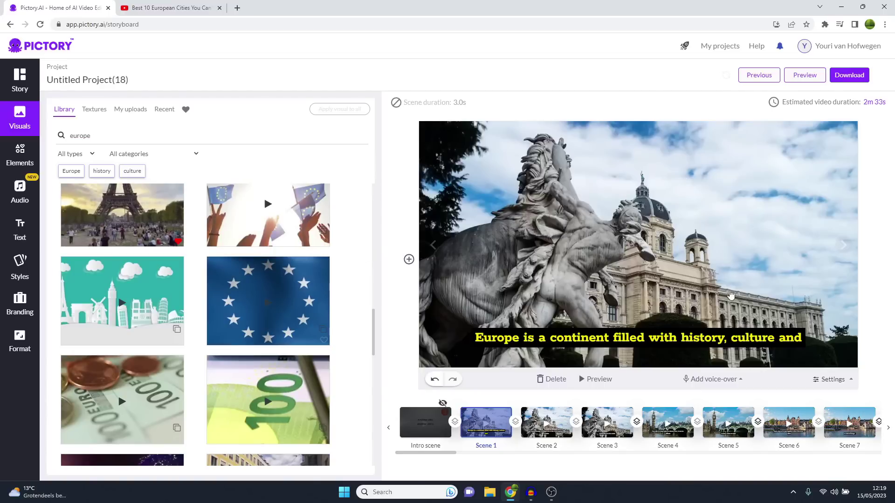
{"action": "left_click", "coordinate": [638, 335]}
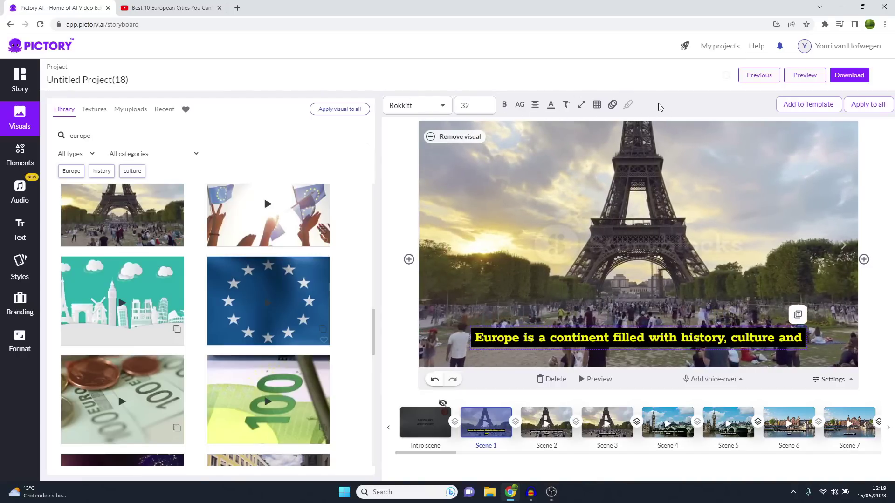
Look over the description and comments of the original YouTube video, and return to Pictory
{"action": "key", "text": "ctrl+Tab"}
{"action": "scroll", "coordinate": [465, 261], "scroll_direction": "down", "scroll_amount": 5}
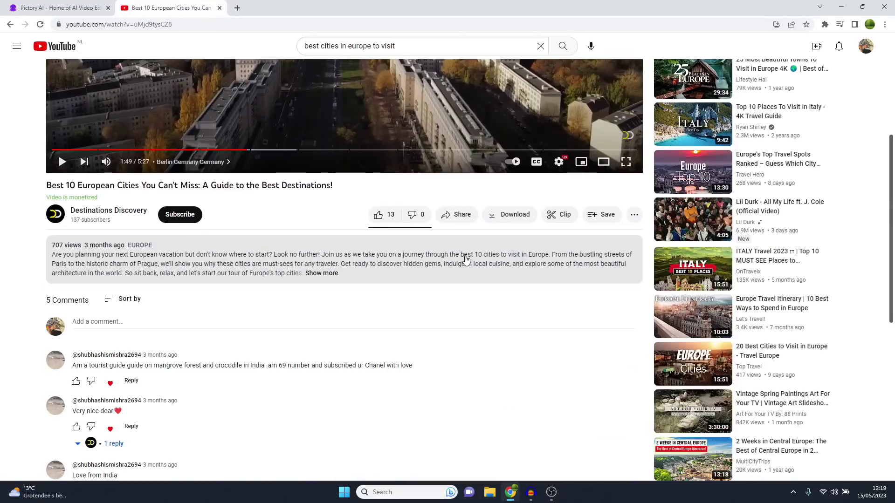
{"action": "scroll", "coordinate": [326, 300], "scroll_direction": "up", "scroll_amount": 5}
{"action": "key", "text": "ctrl+Tab"}
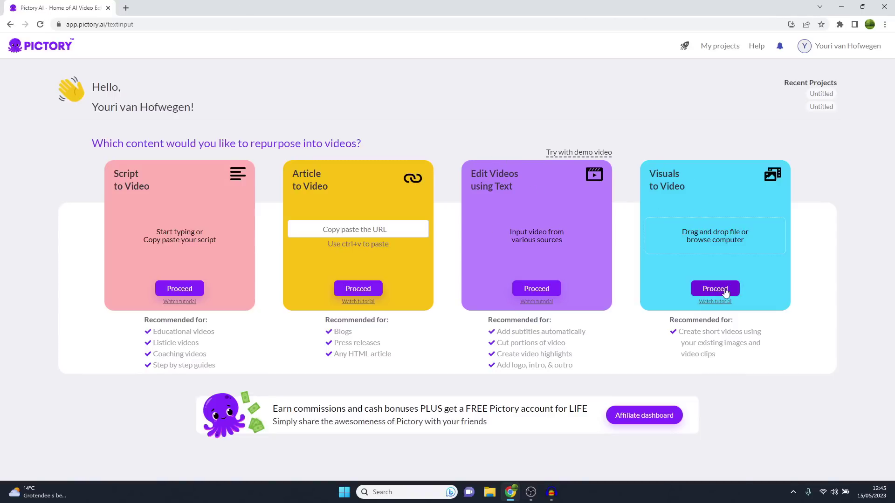
Start a Visuals to Video project with today's three Pexels clips from the Downloads folder, upload them and continue to the template choice
{"action": "left_click", "coordinate": [725, 290]}
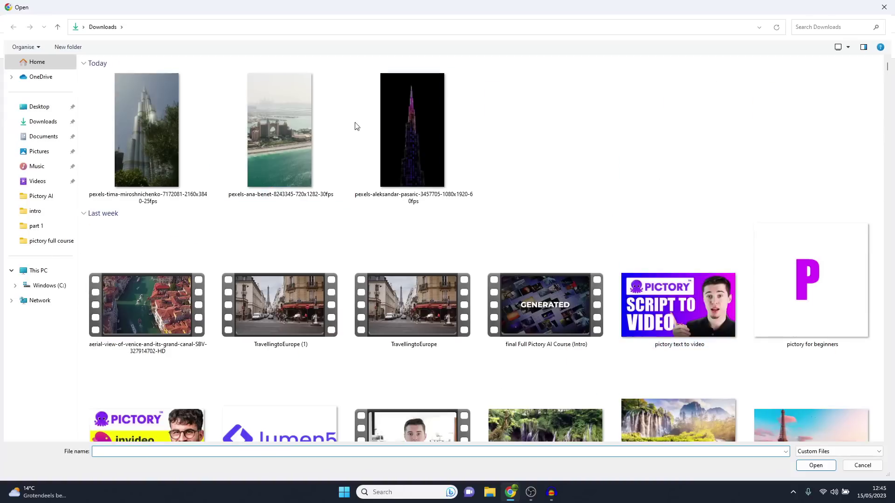
{"action": "left_click", "coordinate": [428, 120]}
{"action": "left_click_drag", "start_coordinate": [428, 120], "coordinate": [214, 135]}
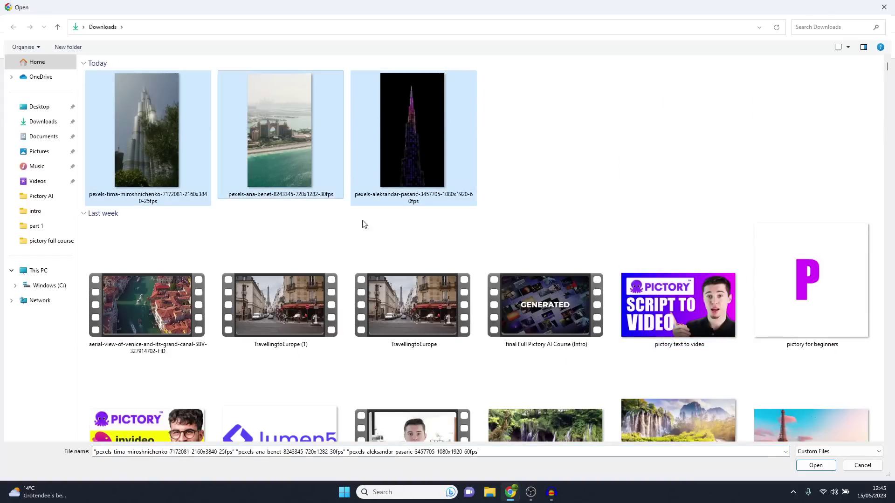
{"action": "left_click", "coordinate": [815, 465]}
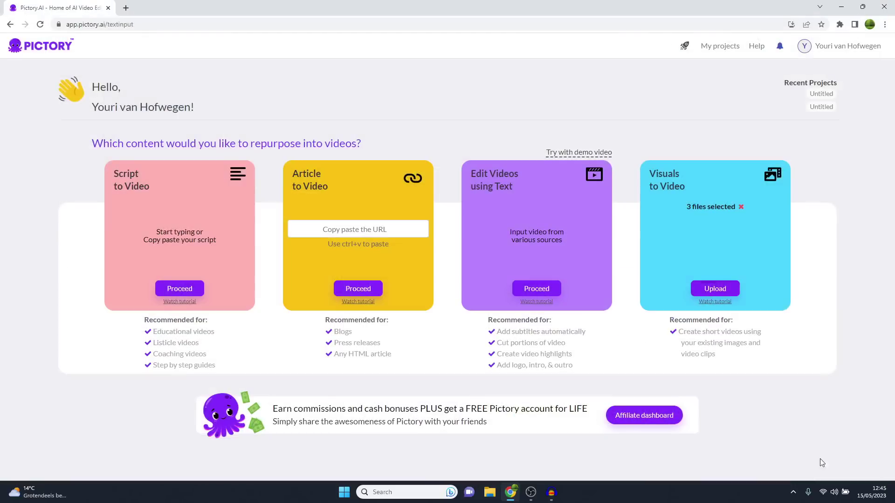
{"action": "left_click", "coordinate": [726, 290]}
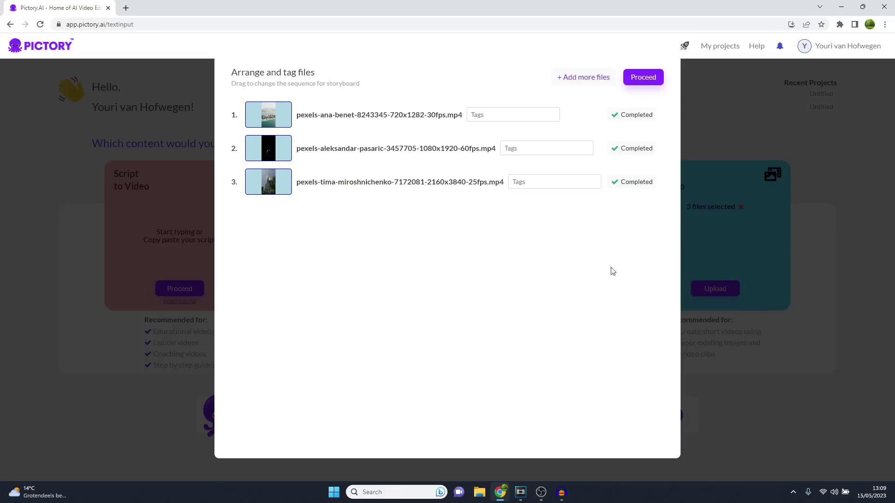
{"action": "left_click", "coordinate": [646, 79]}
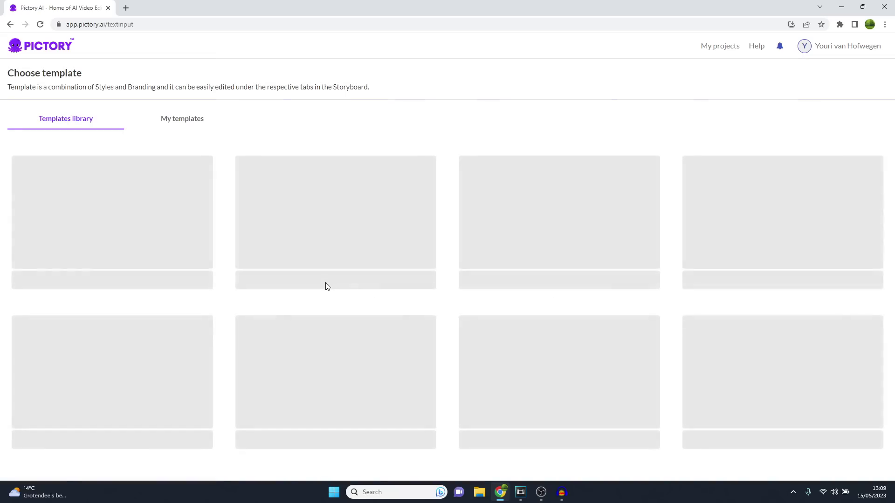
Choose the Subtitle Yellow template in the 9:16 aspect ratio and continue to the storyboard
{"action": "scroll", "coordinate": [326, 287], "scroll_direction": "down", "scroll_amount": 9}
{"action": "scroll", "coordinate": [326, 282], "scroll_direction": "down", "scroll_amount": 12}
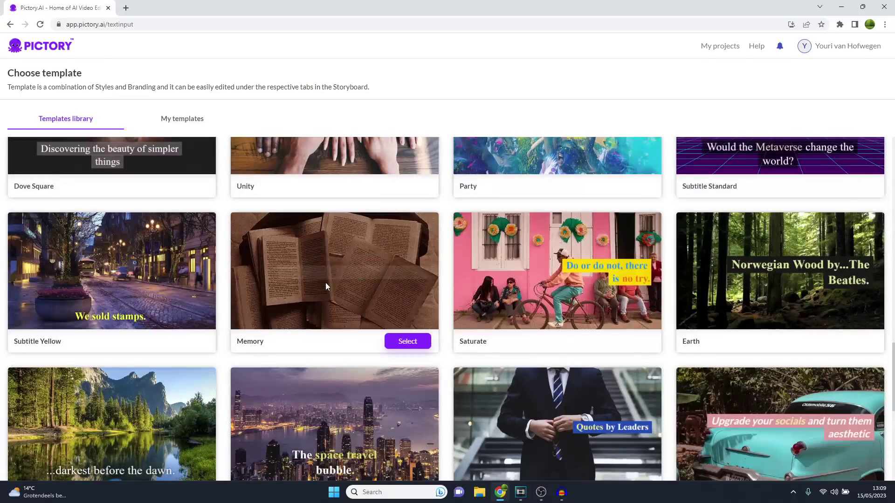
{"action": "left_click", "coordinate": [189, 342]}
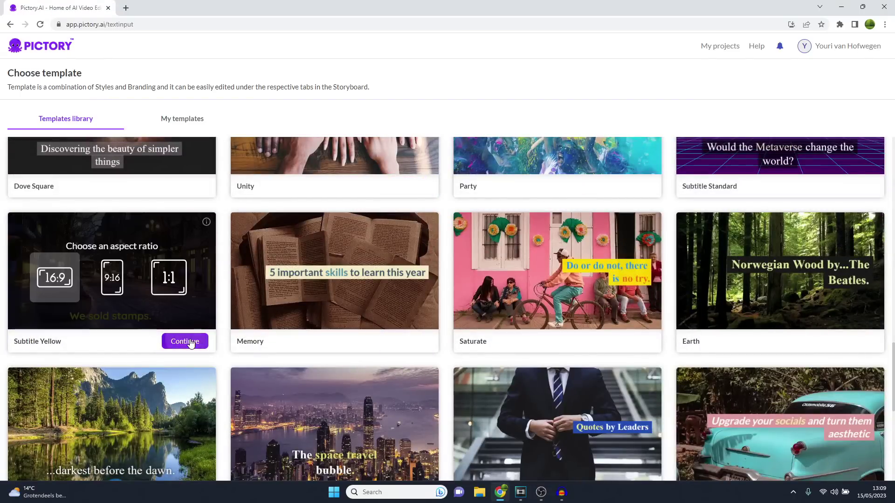
{"action": "left_click", "coordinate": [112, 279]}
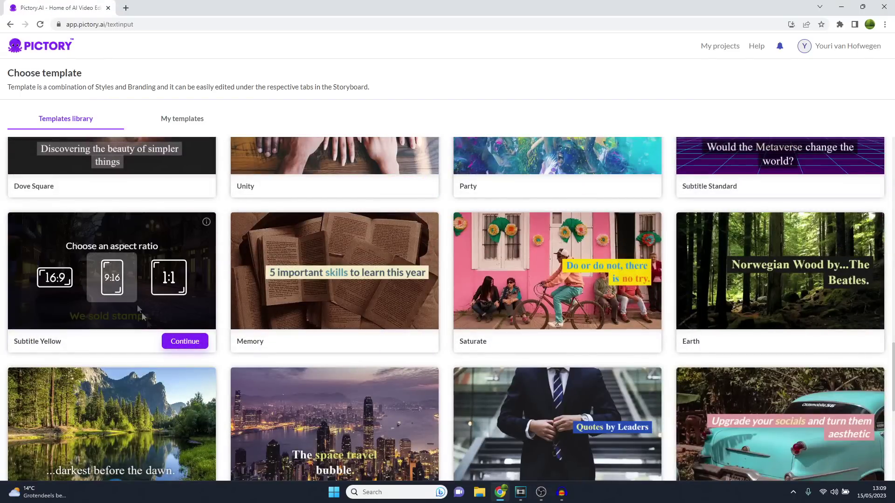
{"action": "left_click", "coordinate": [185, 342]}
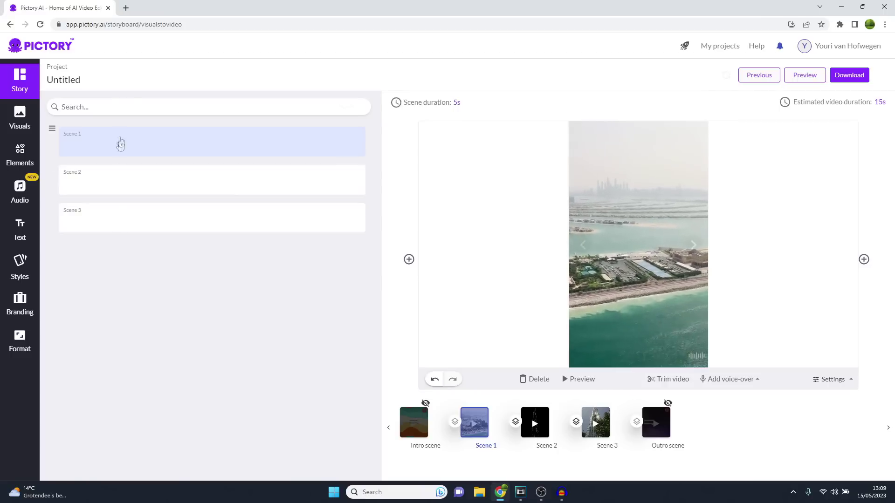
Look at the empty caption of scene 1 and the available background music and voice-over tracks
{"action": "left_click", "coordinate": [103, 149]}
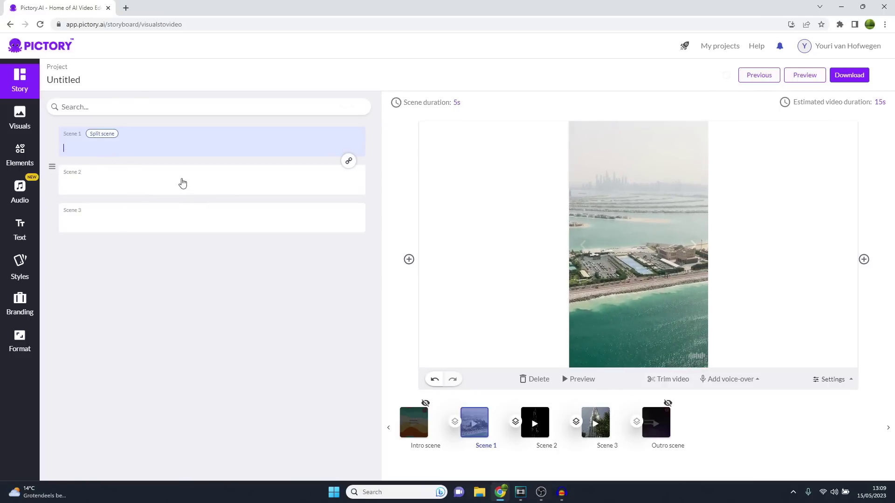
{"action": "left_click", "coordinate": [17, 232]}
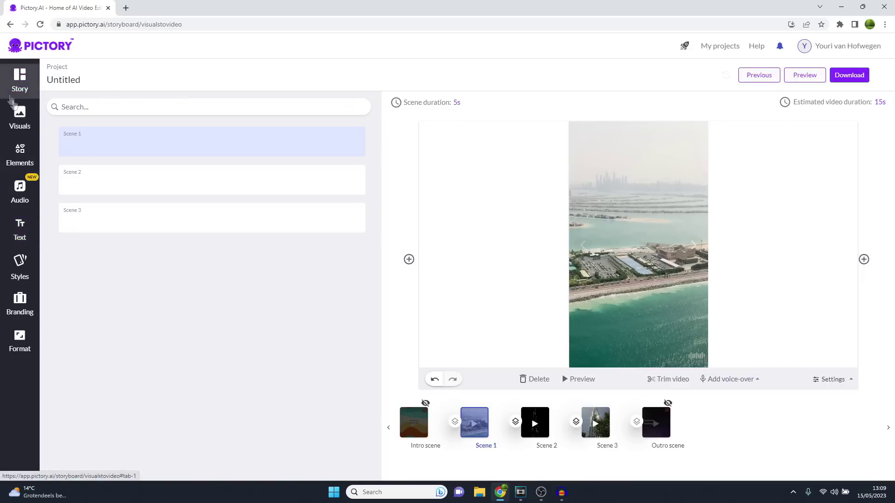
{"action": "left_click", "coordinate": [81, 148]}
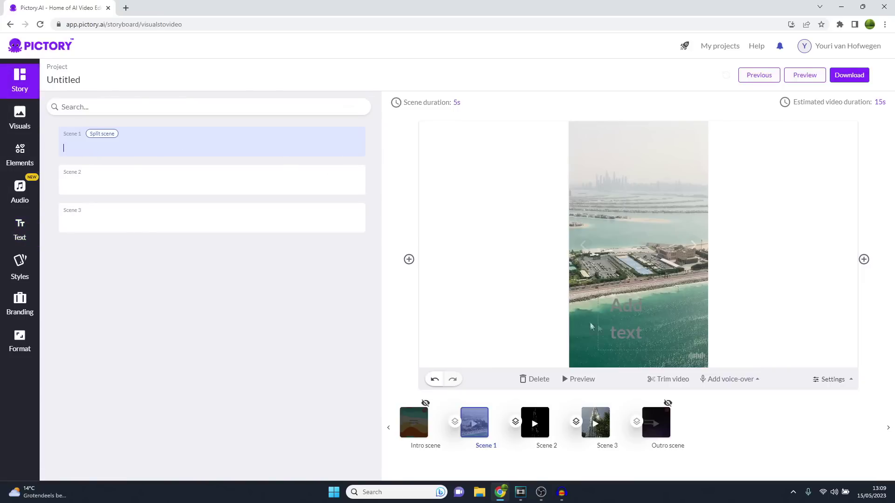
{"action": "left_click", "coordinate": [17, 188]}
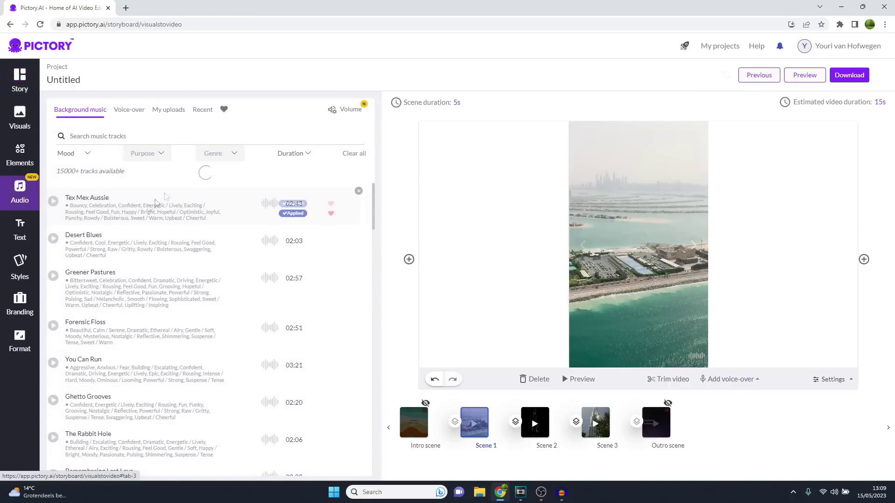
{"action": "left_click", "coordinate": [136, 113]}
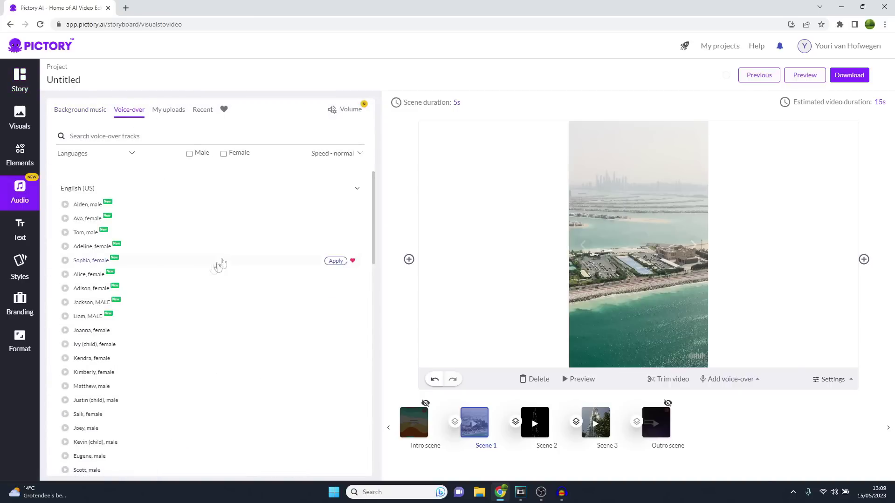
Caption scenes 1 to 3 "Habibi come to Dubai", "With the stunning Burj Khalifa" and "That makes you feel like a tiny human being", and check them
{"action": "left_click", "coordinate": [19, 80]}
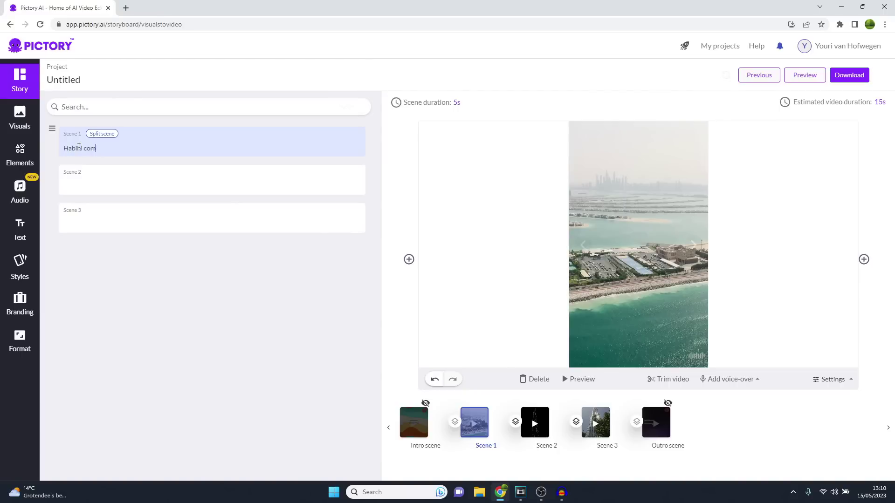
{"action": "type", "text": "Dubai"}
{"action": "left_click", "coordinate": [94, 188]}
{"action": "type", "text": "With the stu"}
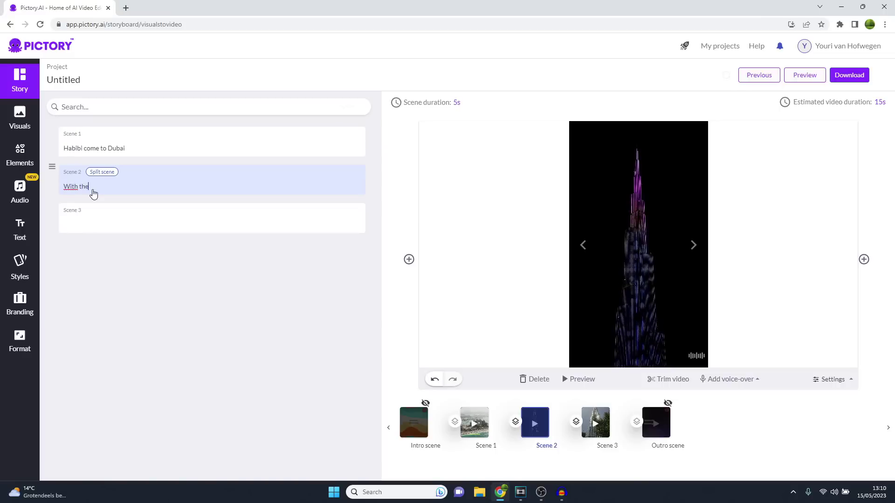
{"action": "type", "text": "nning Burj"}
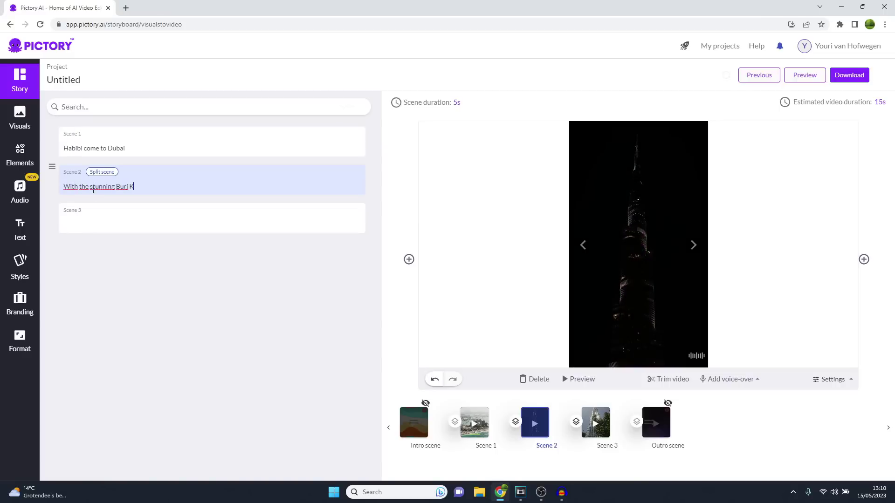
{"action": "type", "text": "K"}
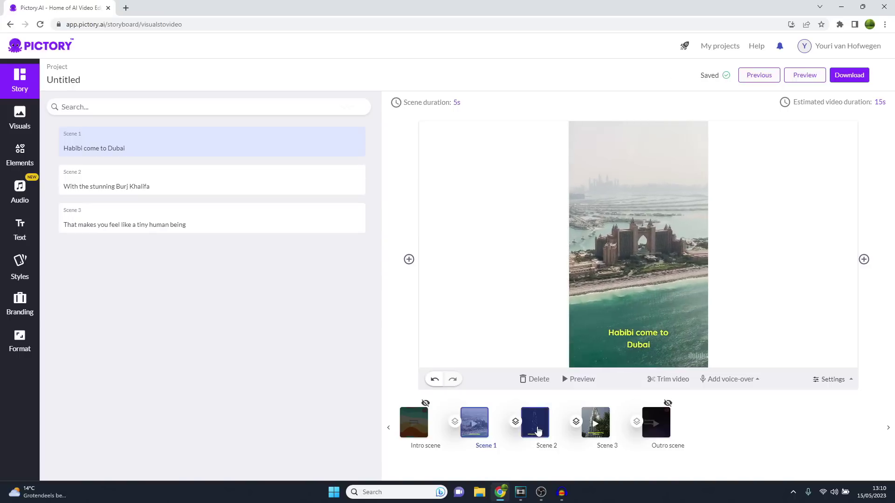
{"action": "left_click", "coordinate": [534, 422]}
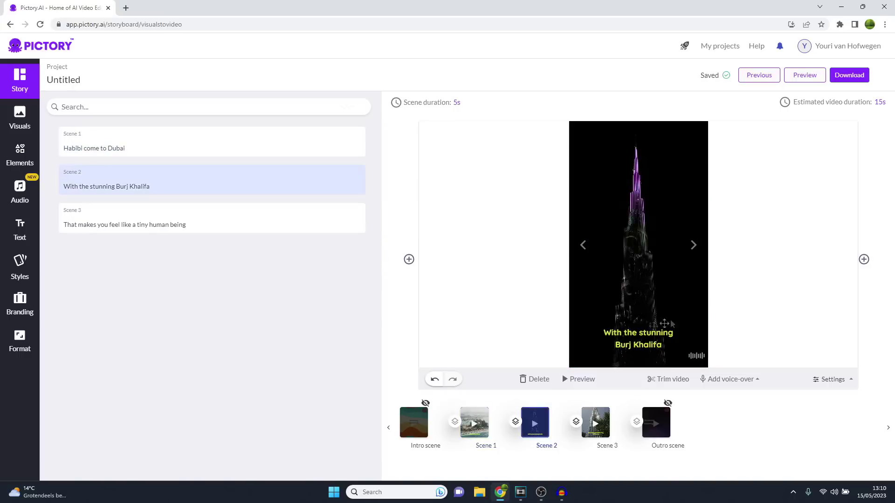
{"action": "left_click", "coordinate": [596, 419]}
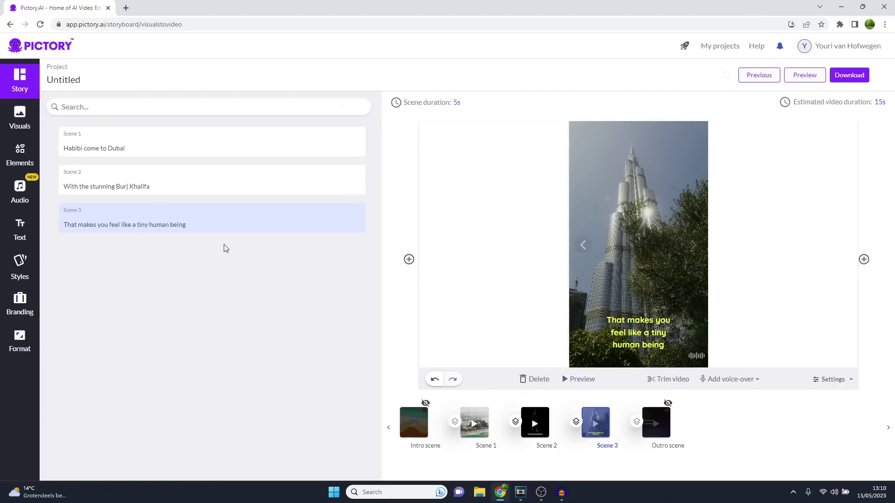
Insert a blank scene after scene 3 and fill it with a skyscraper clip from a library search for "dubai marina"
{"action": "left_click", "coordinate": [863, 259]}
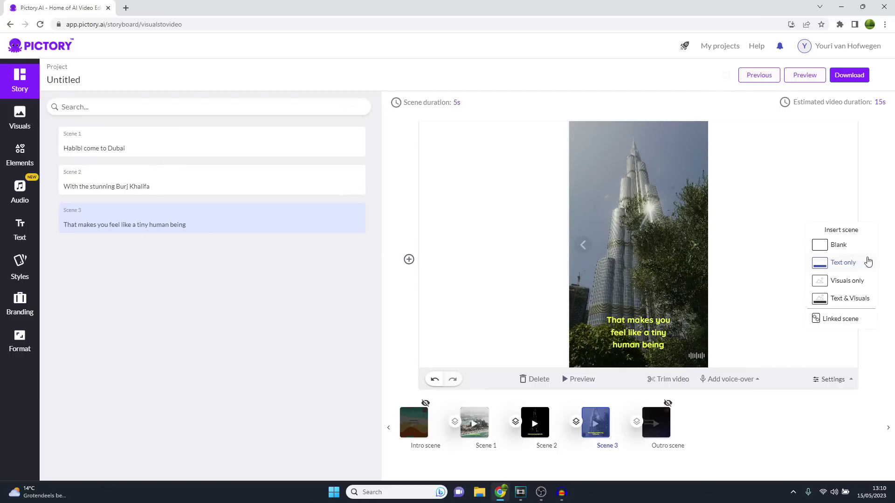
{"action": "left_click", "coordinate": [838, 245]}
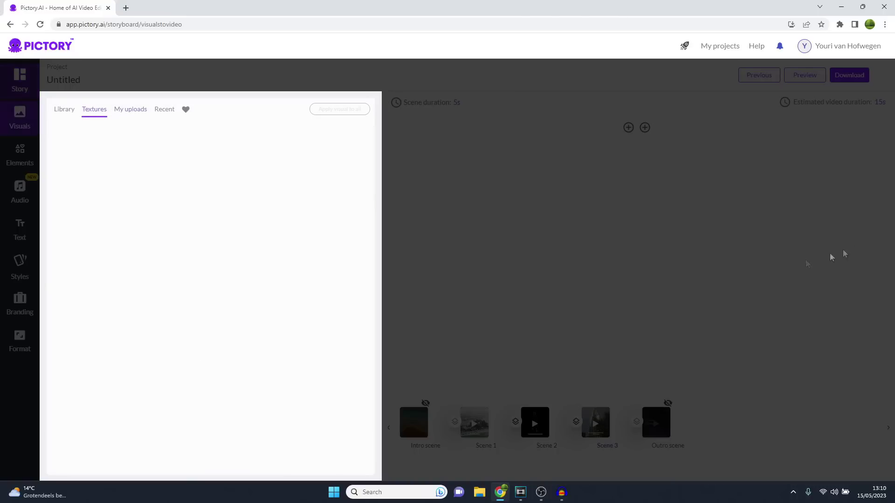
{"action": "left_click", "coordinate": [58, 108]}
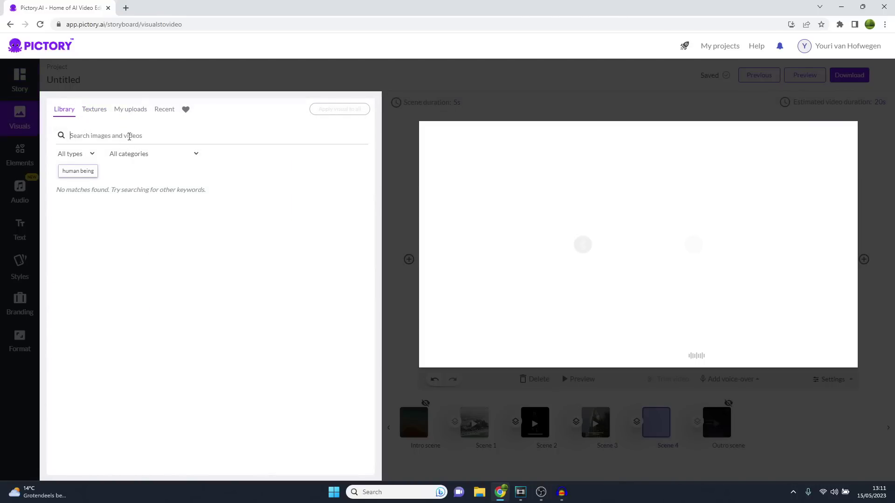
{"action": "type", "text": "dubai marina"}
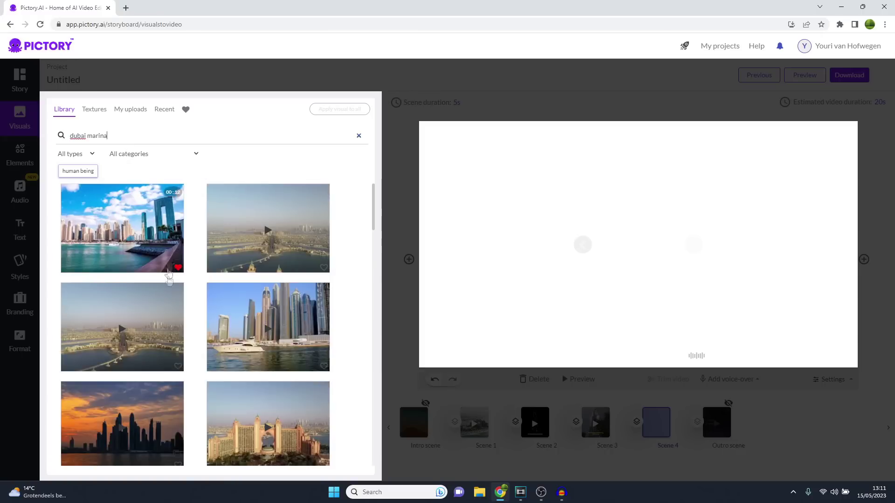
{"action": "scroll", "coordinate": [282, 331], "scroll_direction": "down", "scroll_amount": 4}
{"action": "scroll", "coordinate": [282, 332], "scroll_direction": "down", "scroll_amount": 3}
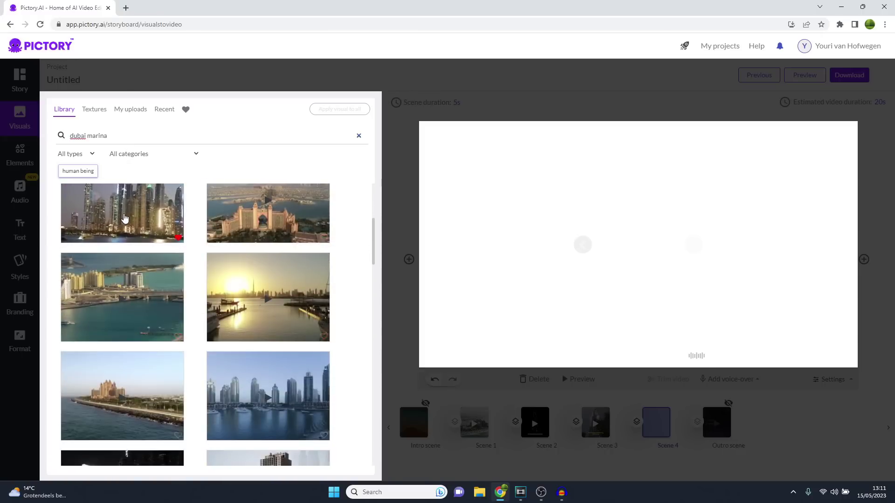
{"action": "scroll", "coordinate": [124, 218], "scroll_direction": "down", "scroll_amount": 5}
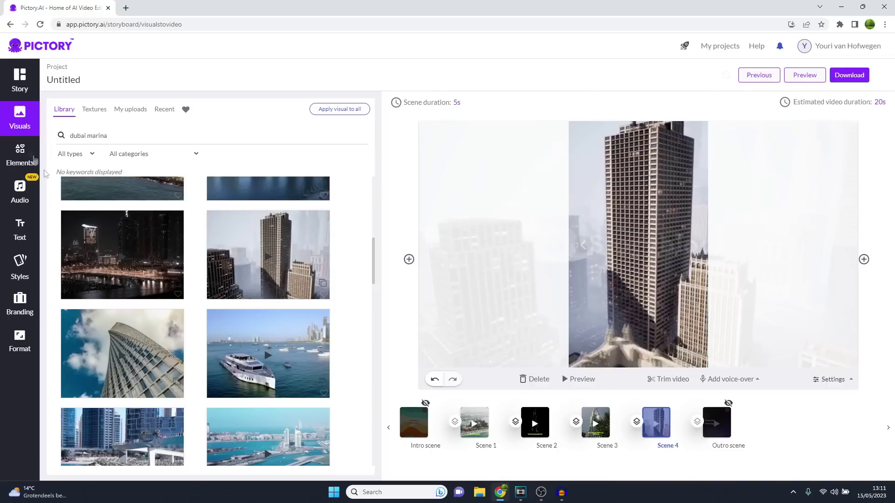
Caption scene 4 "With many skyscrapers" and change scene 3's caption to "Dubai is a fantastic place for tourists"
{"action": "left_click", "coordinate": [19, 79]}
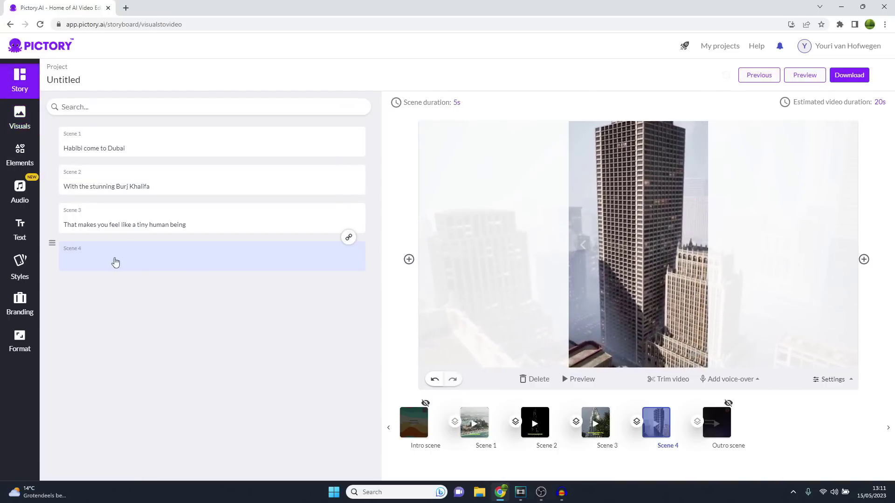
{"action": "left_click", "coordinate": [81, 262]}
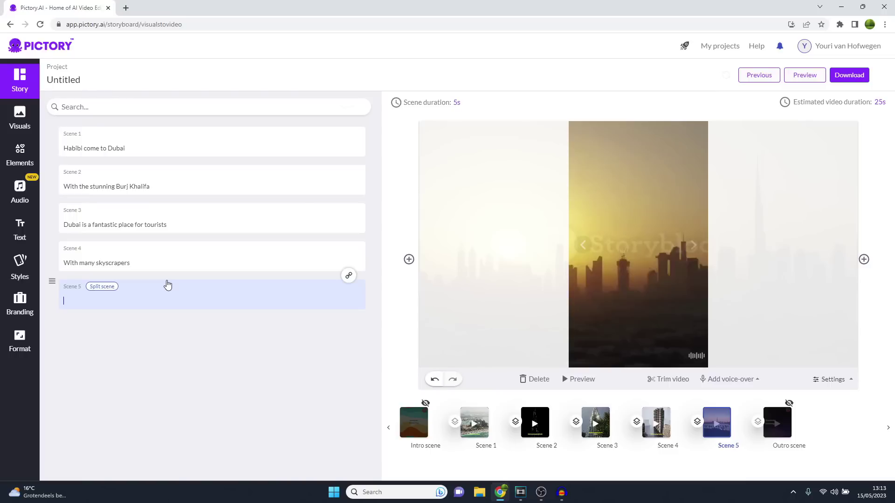
Set the scene duration to 4 seconds and apply it to all scenes
{"action": "left_click", "coordinate": [457, 103]}
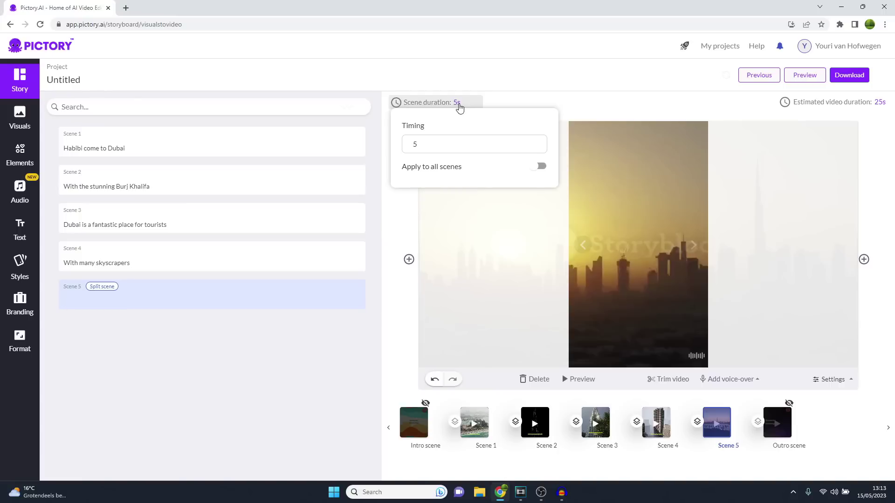
{"action": "left_click", "coordinate": [535, 144]}
{"action": "key", "text": "Return"}
{"action": "left_click", "coordinate": [455, 103]}
{"action": "left_click", "coordinate": [465, 145]}
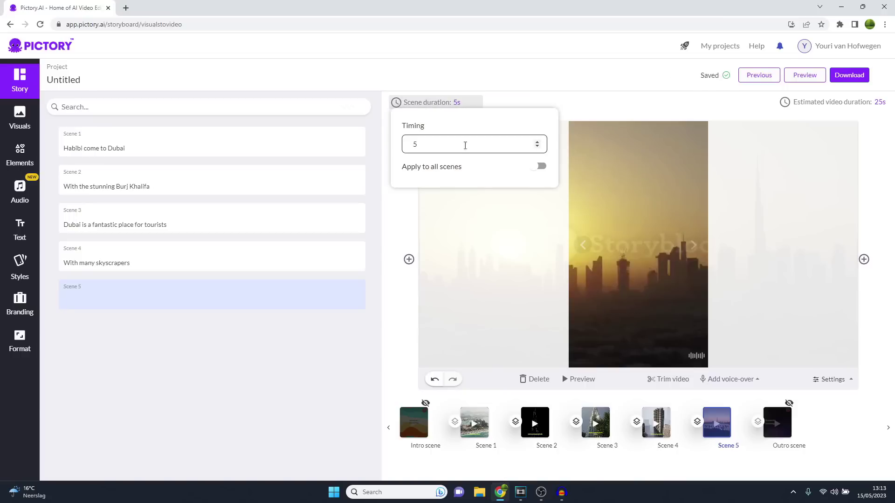
{"action": "left_click", "coordinate": [538, 170]}
{"action": "left_click", "coordinate": [557, 98]}
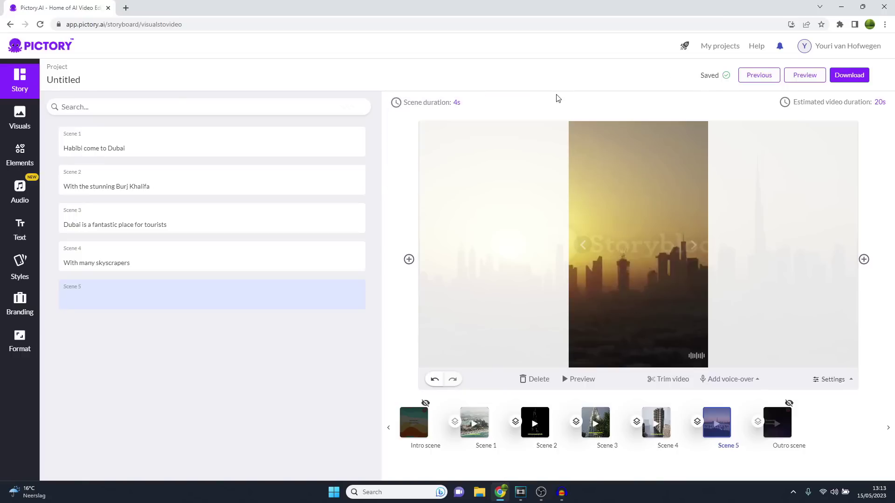
Apply the South African English voice Ayanda as the voice-over and preview the video
{"action": "left_click", "coordinate": [20, 190]}
{"action": "scroll", "coordinate": [287, 395], "scroll_direction": "down", "scroll_amount": 5}
{"action": "scroll", "coordinate": [299, 414], "scroll_direction": "down", "scroll_amount": 10}
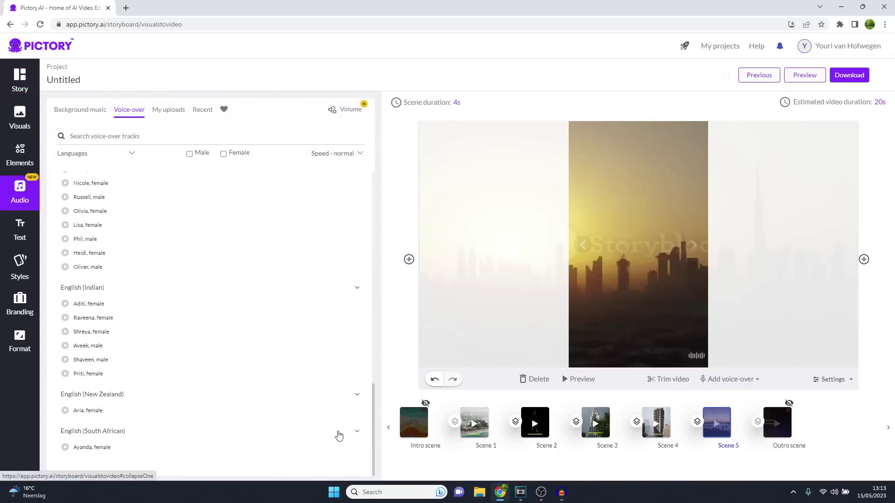
{"action": "left_click", "coordinate": [336, 448]}
{"action": "left_click", "coordinate": [580, 379]}
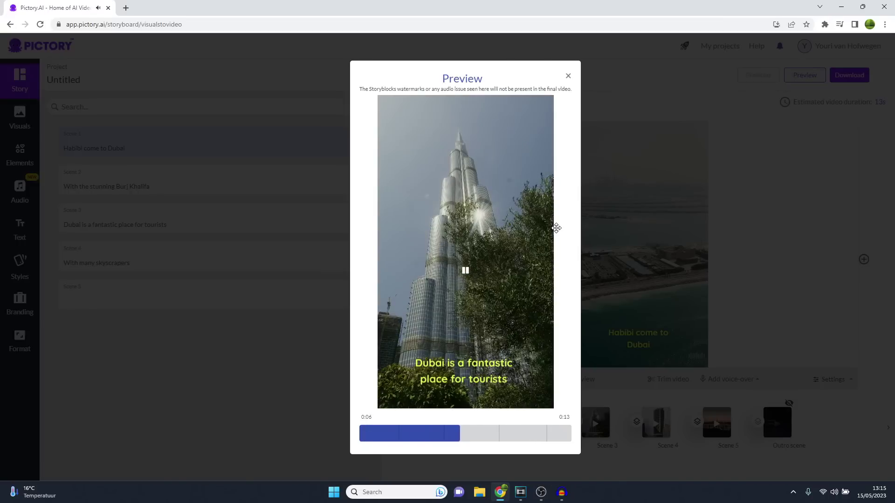
Look over the text, styles, branding and format options, and open the download choices
{"action": "left_click", "coordinate": [22, 219]}
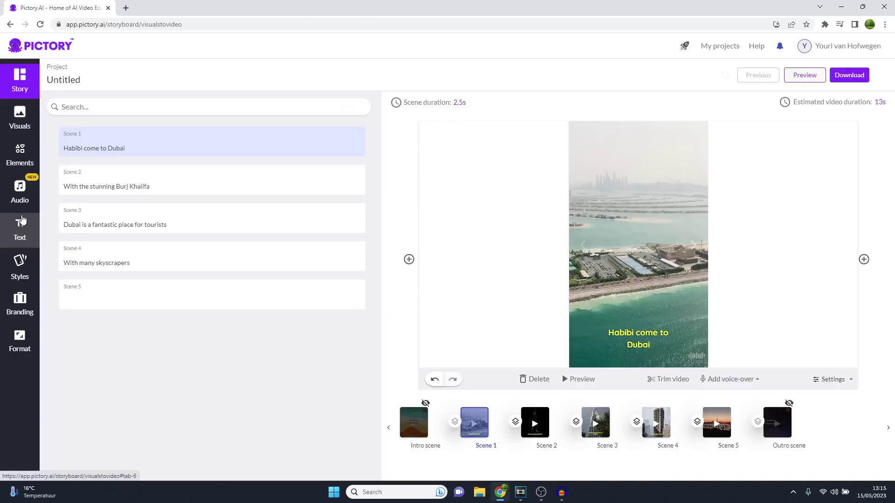
{"action": "left_click", "coordinate": [18, 240]}
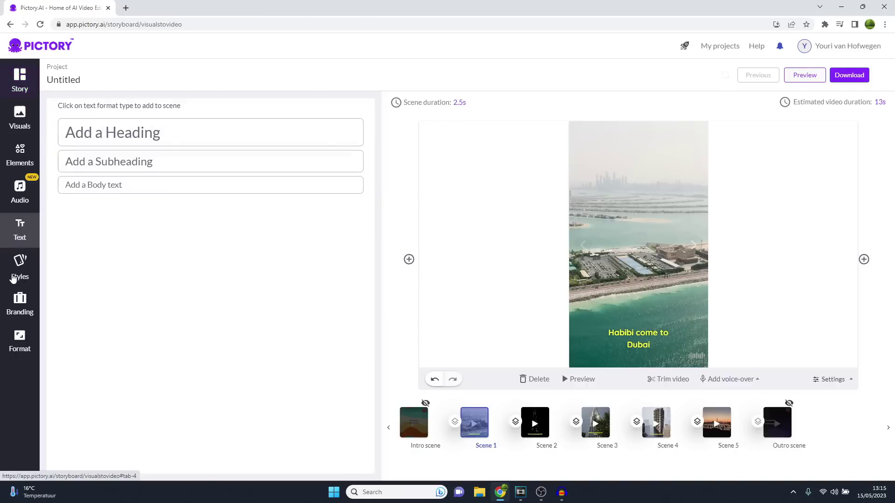
{"action": "left_click", "coordinate": [19, 268]}
{"action": "left_click", "coordinate": [19, 303]}
{"action": "left_click", "coordinate": [10, 357]}
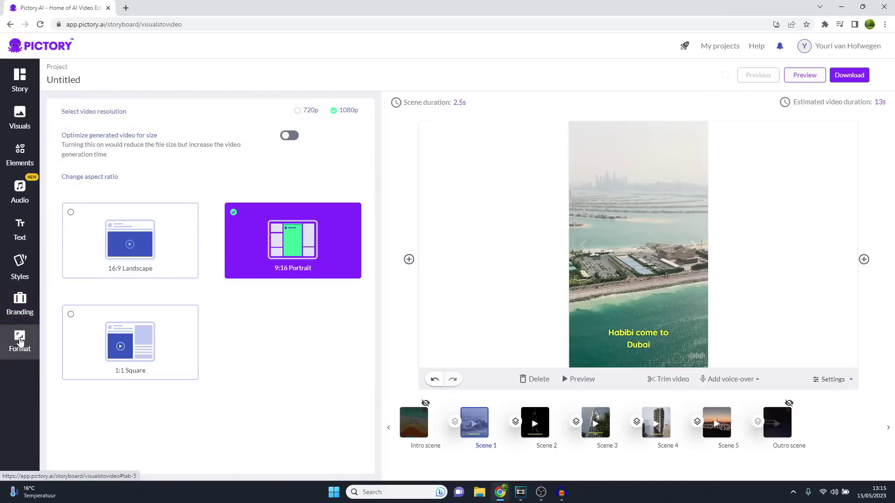
{"action": "left_click", "coordinate": [846, 77]}
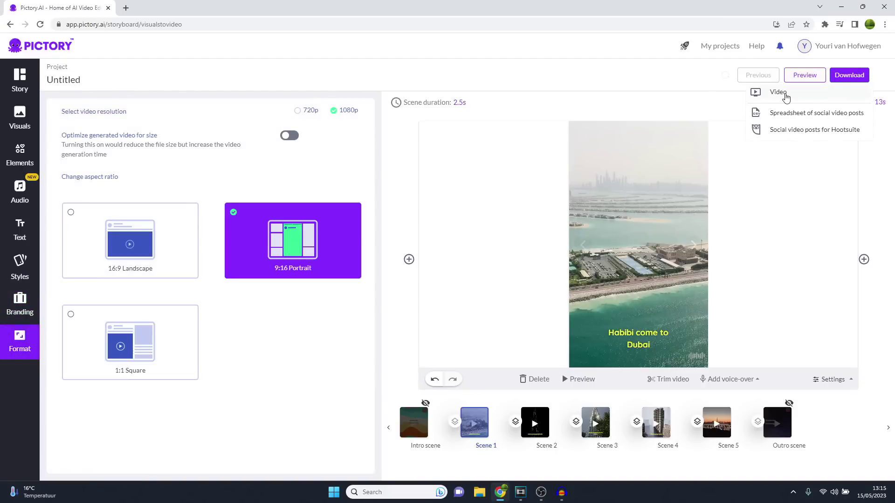